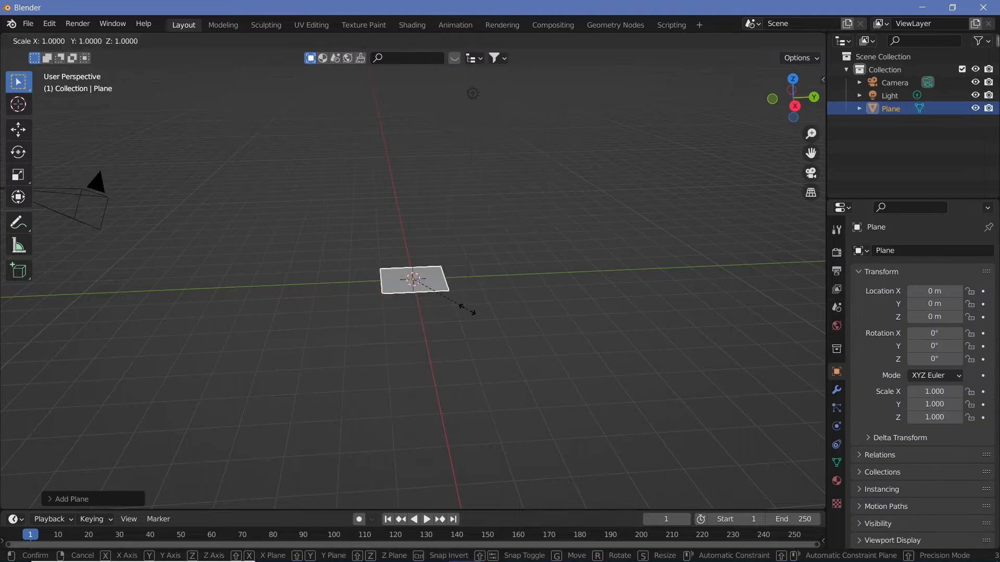
Step: Scale the new plane up by a factor of 5
{"action": "key", "text": "s"}
{"action": "key", "text": "5"}
{"action": "key", "text": "Return"}
Step: Subdivide the plane with 20 cuts in Edit Mode and return to Object Mode
{"action": "key", "text": "Tab"}
{"action": "key", "text": "ctrl+e"}
{"action": "left_click", "coordinate": [404, 291]}
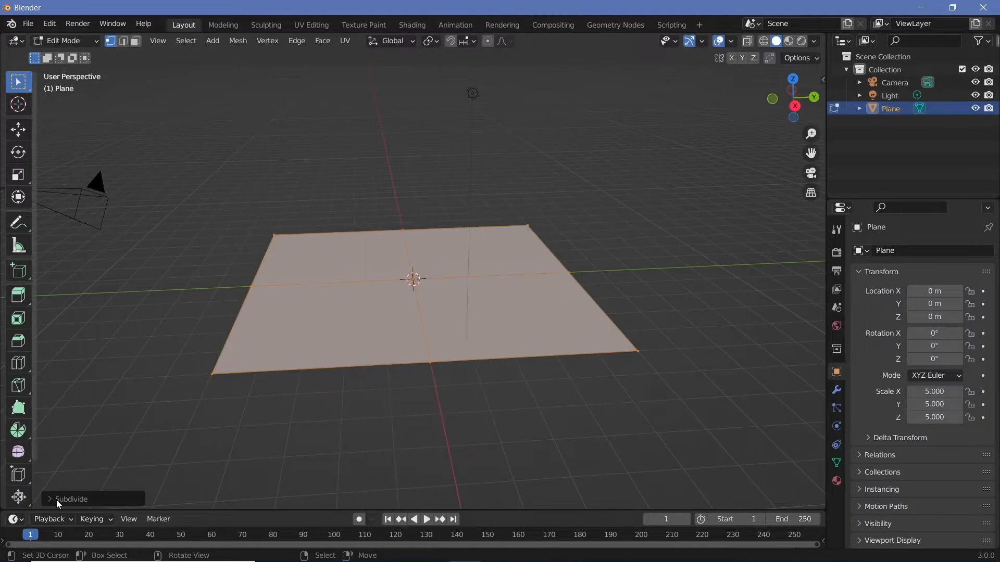
{"action": "left_click", "coordinate": [63, 516]}
{"action": "left_click", "coordinate": [157, 411]}
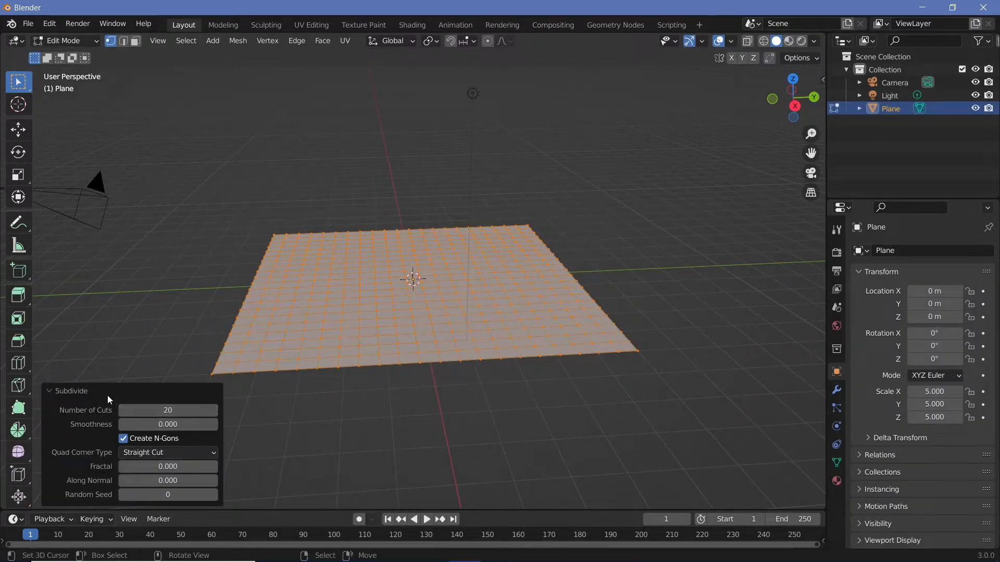
{"action": "left_click", "coordinate": [102, 392]}
{"action": "key", "text": "Tab"}
{"action": "middle_click_drag", "start_coordinate": [416, 392], "coordinate": [489, 385]}
{"action": "key", "text": "Tab"}
{"action": "scroll", "coordinate": [448, 379], "scroll_direction": "up", "scroll_amount": 4}
{"action": "scroll", "coordinate": [479, 367], "scroll_direction": "down", "scroll_amount": 2}
{"action": "key", "text": "Tab"}
Step: Split off a Geometry Node Editor below the 3D viewport and create a new node tree for the plane
{"action": "left_click_drag", "start_coordinate": [822, 36], "coordinate": [802, 324]}
{"action": "left_click", "coordinate": [17, 334]}
{"action": "left_click", "coordinate": [17, 333]}
{"action": "left_click", "coordinate": [17, 333]}
{"action": "left_click", "coordinate": [93, 438]}
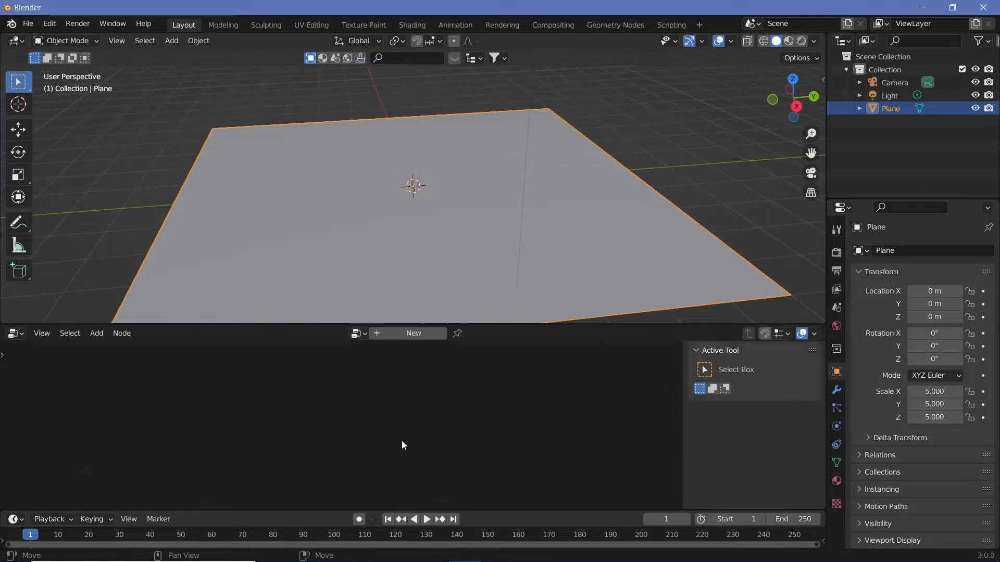
{"action": "key", "text": "n"}
{"action": "left_click", "coordinate": [413, 333]}
{"action": "scroll", "coordinate": [415, 461], "scroll_direction": "up", "scroll_amount": 4}
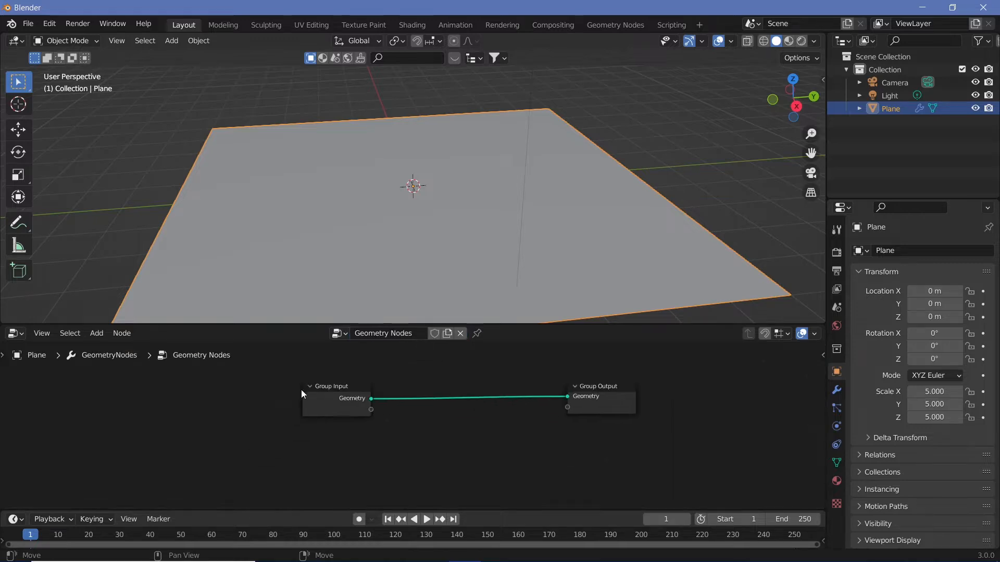
Step: Insert a Mesh to Curve node on the link between Group Input and Group Output
{"action": "left_click_drag", "start_coordinate": [325, 402], "coordinate": [232, 401]}
{"action": "key", "text": "shift+a"}
{"action": "left_click", "coordinate": [385, 293]}
{"action": "type", "text": "mesh"}
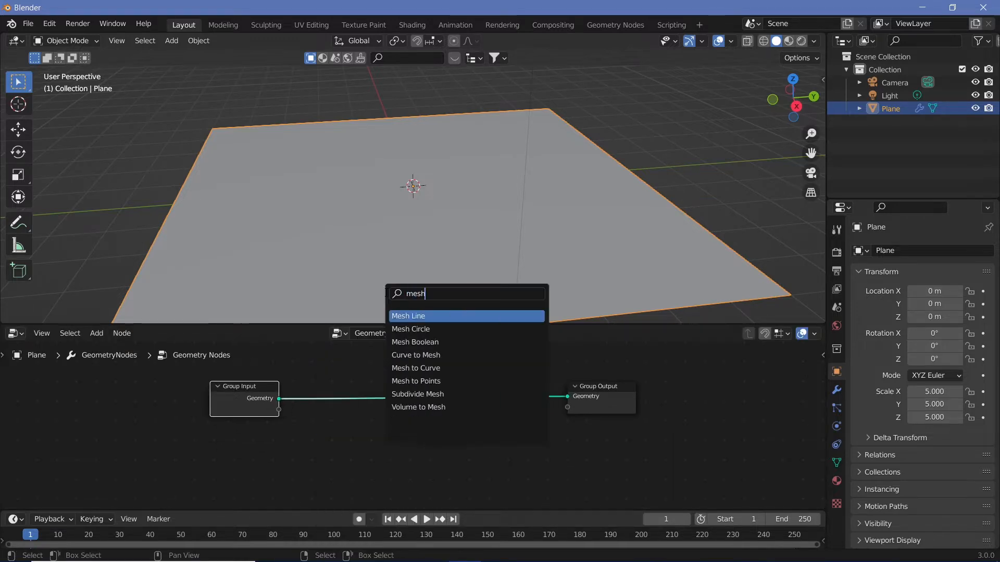
{"action": "left_click", "coordinate": [404, 368]}
{"action": "left_click", "coordinate": [361, 454]}
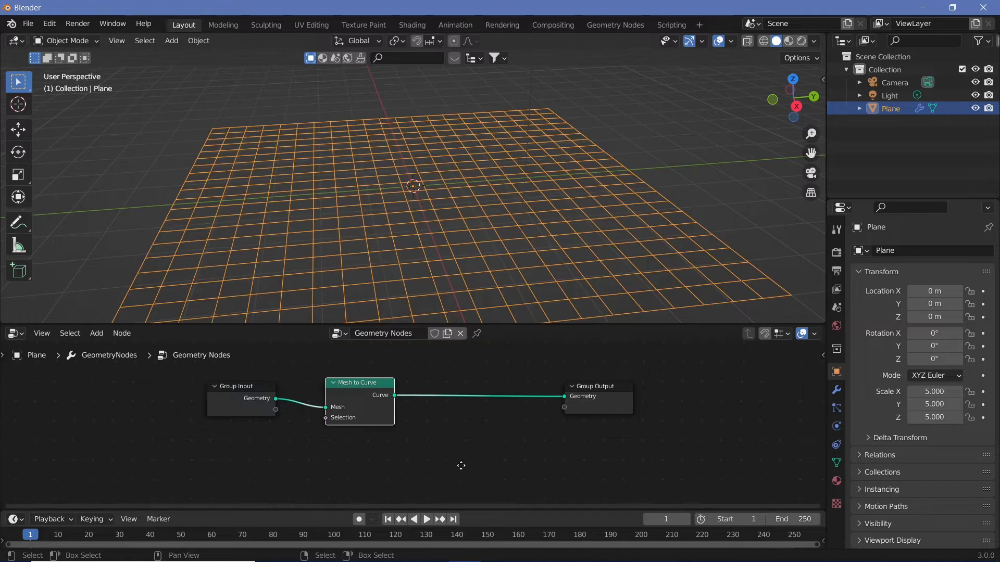
Step: Spread the nodes apart and insert a Curve to Mesh node between Mesh to Curve and Group Output
{"action": "middle_click_drag", "start_coordinate": [462, 467], "coordinate": [368, 484]}
{"action": "left_click_drag", "start_coordinate": [505, 415], "coordinate": [617, 415]}
{"action": "left_click_drag", "start_coordinate": [284, 415], "coordinate": [321, 414]}
{"action": "key", "text": "shift+a"}
{"action": "left_click", "coordinate": [402, 293]}
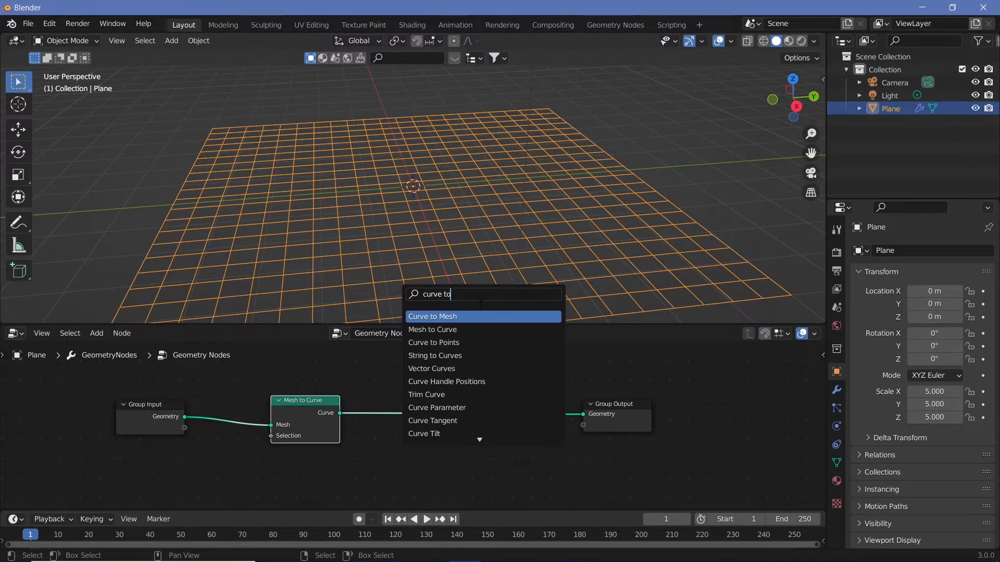
{"action": "left_click", "coordinate": [478, 315]}
{"action": "left_click", "coordinate": [445, 406]}
{"action": "middle_click_drag", "start_coordinate": [416, 481], "coordinate": [475, 454]}
{"action": "key", "text": "shift+a"}
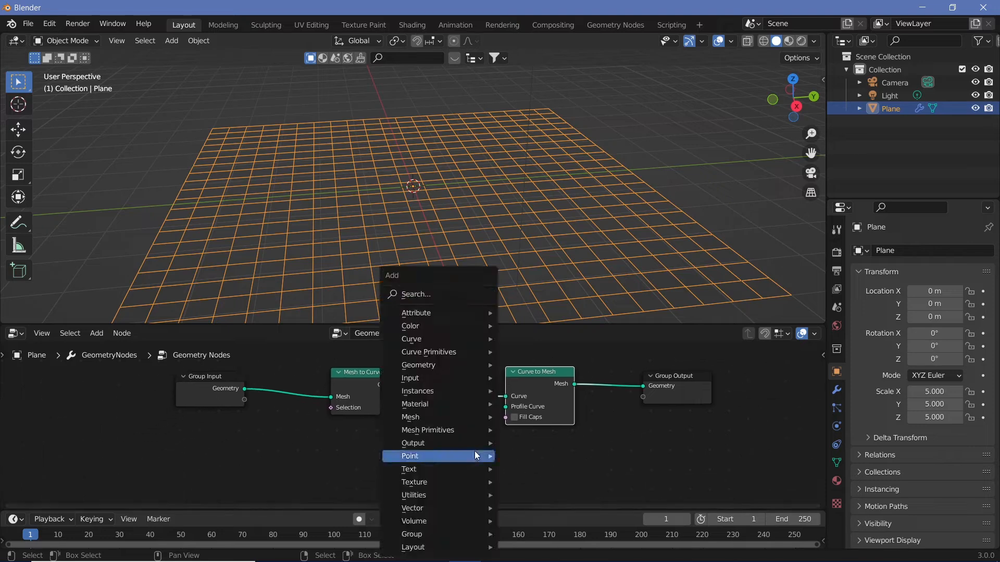
{"action": "left_click", "coordinate": [459, 294]}
{"action": "type", "text": "cir"}
{"action": "left_click", "coordinate": [475, 312]}
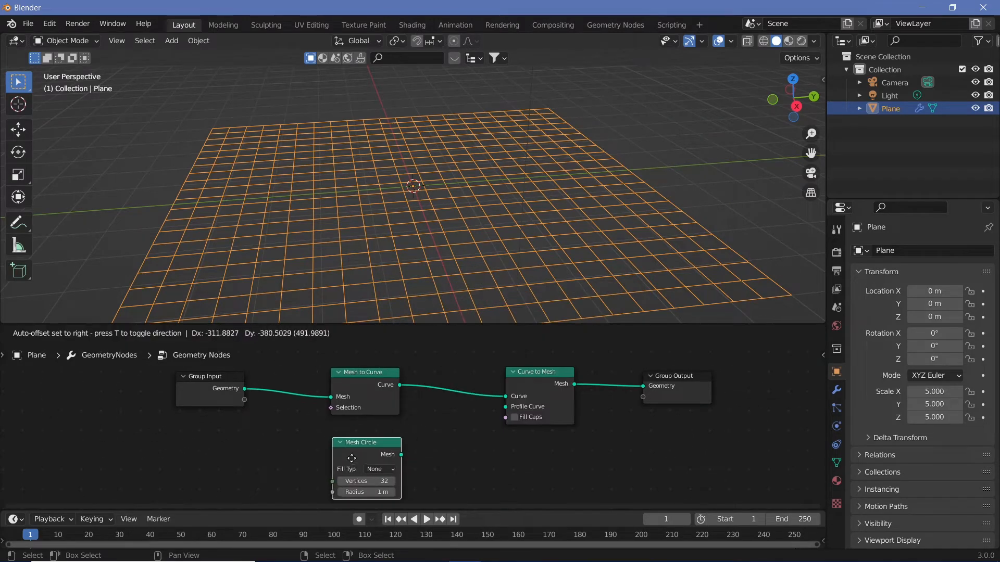
{"action": "left_click", "coordinate": [361, 448]}
{"action": "key", "text": "x"}
Step: Add a Curve Circle node and connect its Curve output to the Profile Curve input of Curve to Mesh
{"action": "key", "text": "shift+a"}
{"action": "left_click", "coordinate": [348, 293]}
{"action": "type", "text": "cruve"}
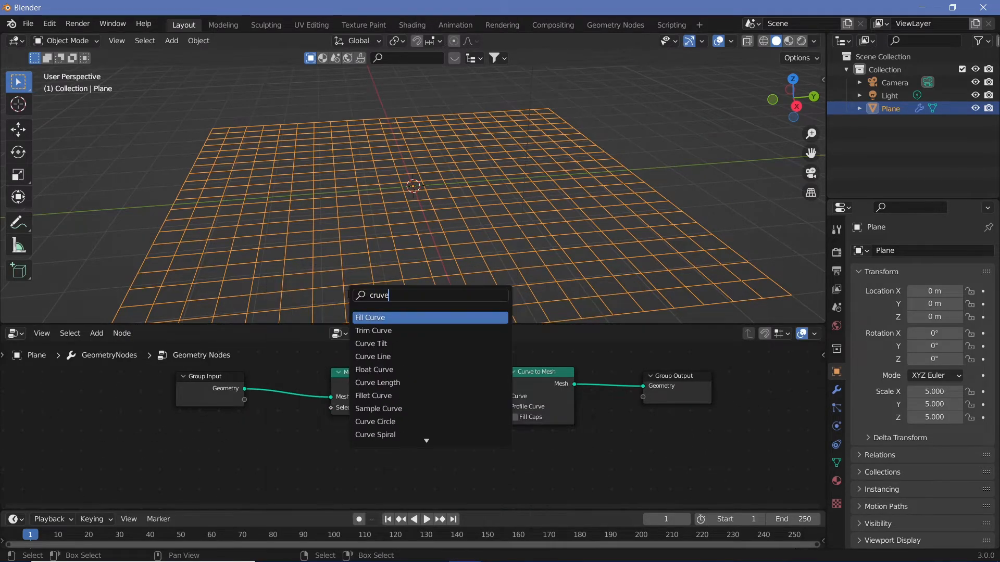
{"action": "type", "text": " c"}
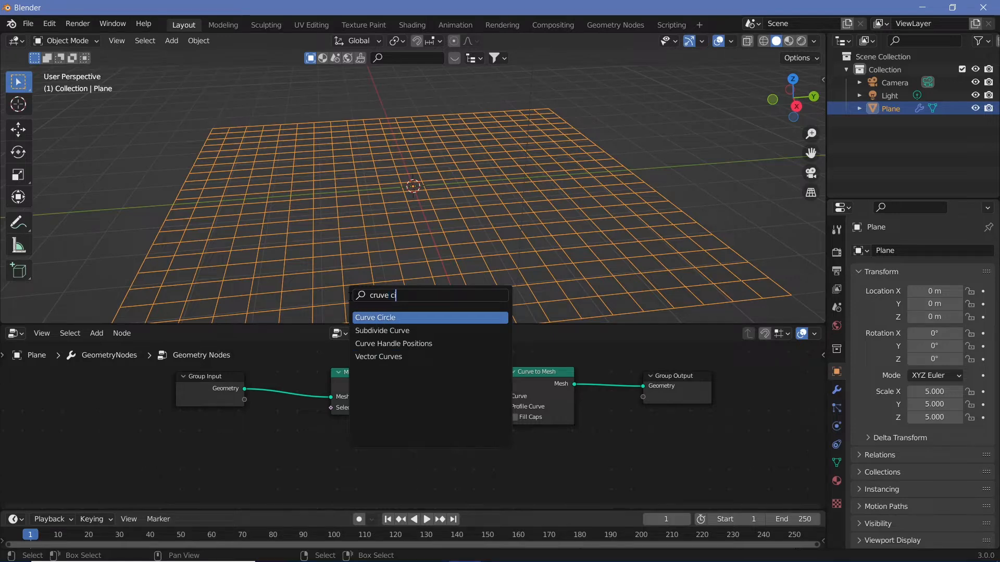
{"action": "left_click", "coordinate": [374, 317]}
{"action": "left_click", "coordinate": [352, 451]}
{"action": "left_click_drag", "start_coordinate": [393, 442], "coordinate": [506, 406]}
Step: Set the Curve Circle radius to 0.001 m and deselect the plane
{"action": "middle_click_drag", "start_coordinate": [456, 461], "coordinate": [519, 421]}
{"action": "left_click", "coordinate": [421, 440]}
{"action": "left_click", "coordinate": [418, 430]}
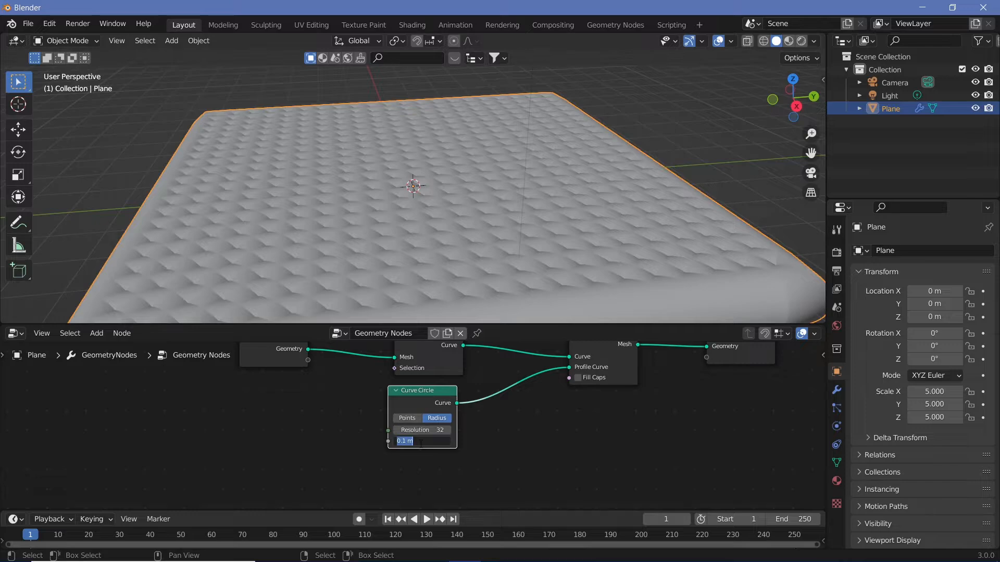
{"action": "key", "text": "Return"}
{"action": "left_click", "coordinate": [420, 443]}
{"action": "type", "text": "0.001"}
{"action": "key", "text": "Return"}
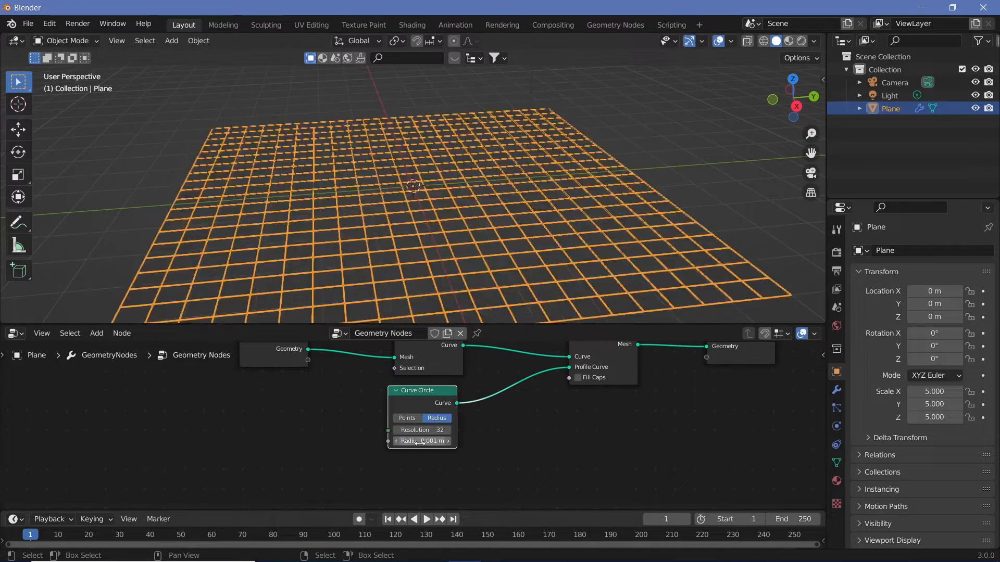
{"action": "middle_click_drag", "start_coordinate": [563, 303], "coordinate": [514, 326]}
{"action": "key", "text": "alt+a"}
{"action": "scroll", "coordinate": [479, 449], "scroll_direction": "down", "scroll_amount": 3}
{"action": "middle_click_drag", "start_coordinate": [480, 454], "coordinate": [456, 447]}
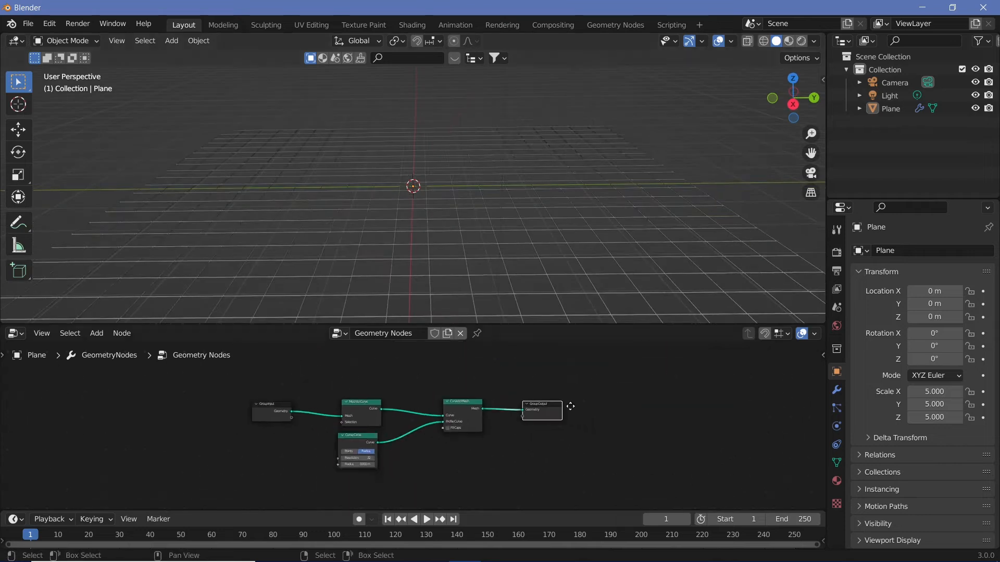
{"action": "key", "text": "shift+a"}
{"action": "left_click", "coordinate": [498, 291]}
{"action": "type", "text": "di"}
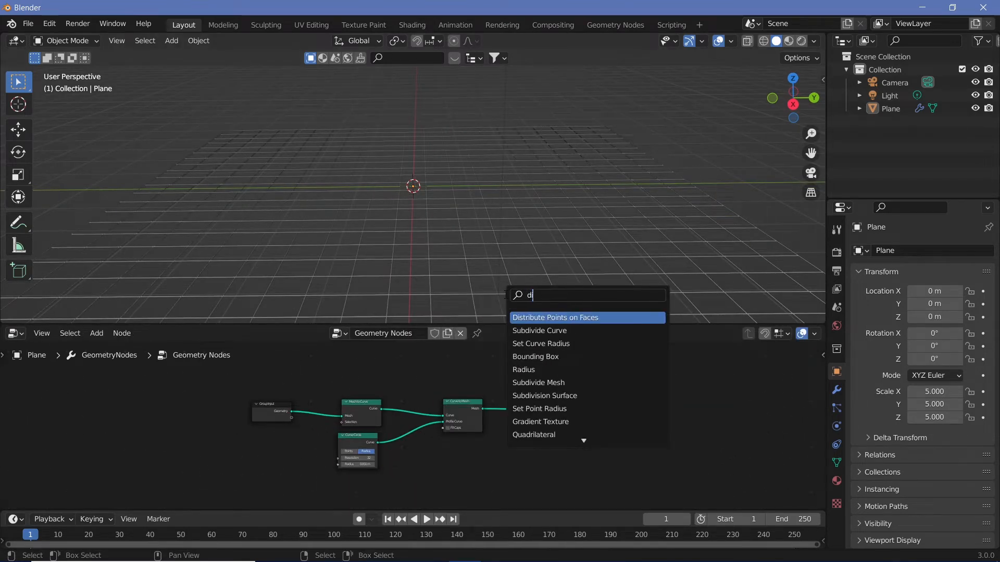
{"action": "key", "text": "BackSpace"}
{"action": "key", "text": "BackSpace"}
{"action": "type", "text": "point"}
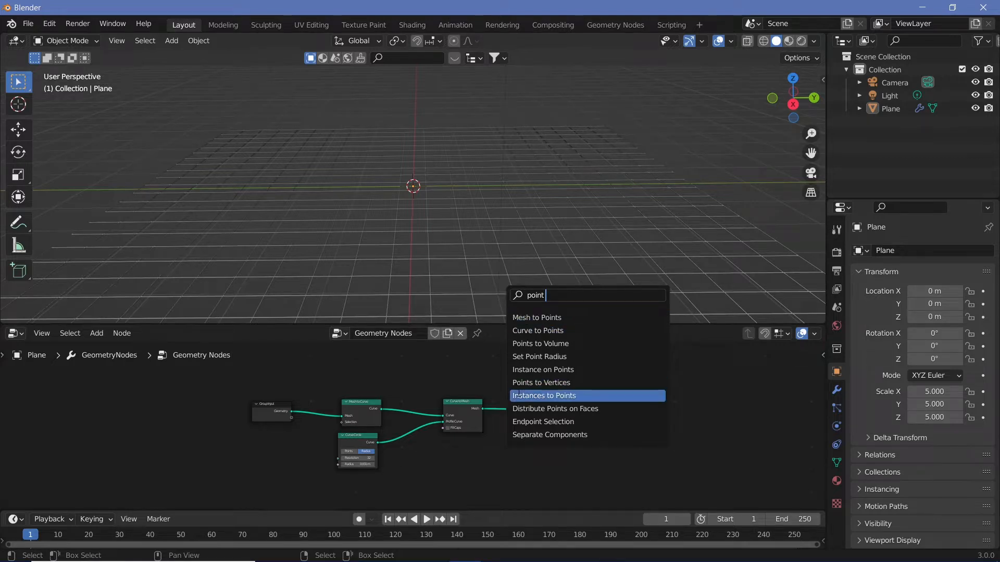
{"action": "left_click", "coordinate": [544, 396]}
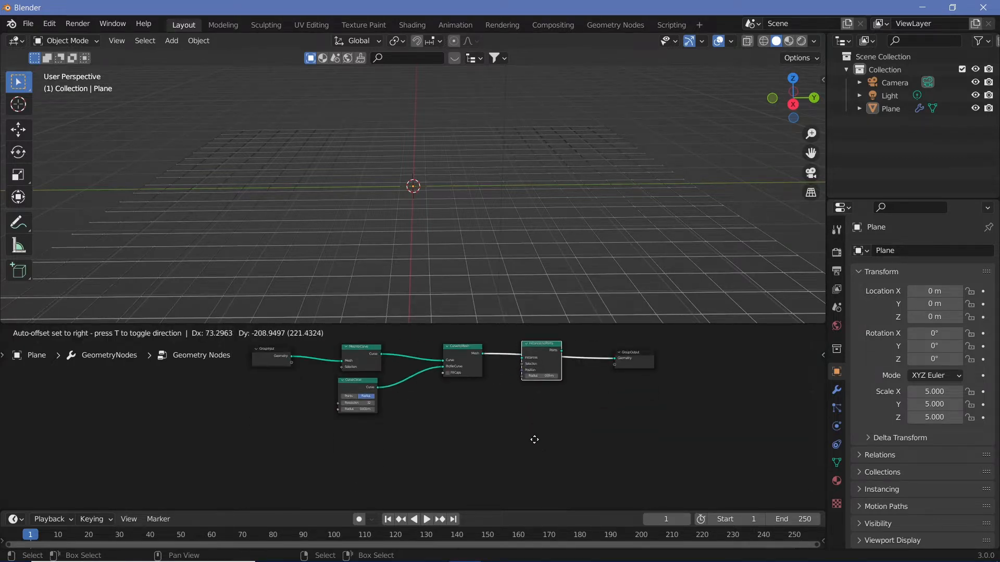
{"action": "left_click", "coordinate": [523, 387]}
{"action": "key", "text": "Home"}
Step: Insert an Instance on Points node between Curve to Mesh and Group Output
{"action": "key", "text": "shift+a"}
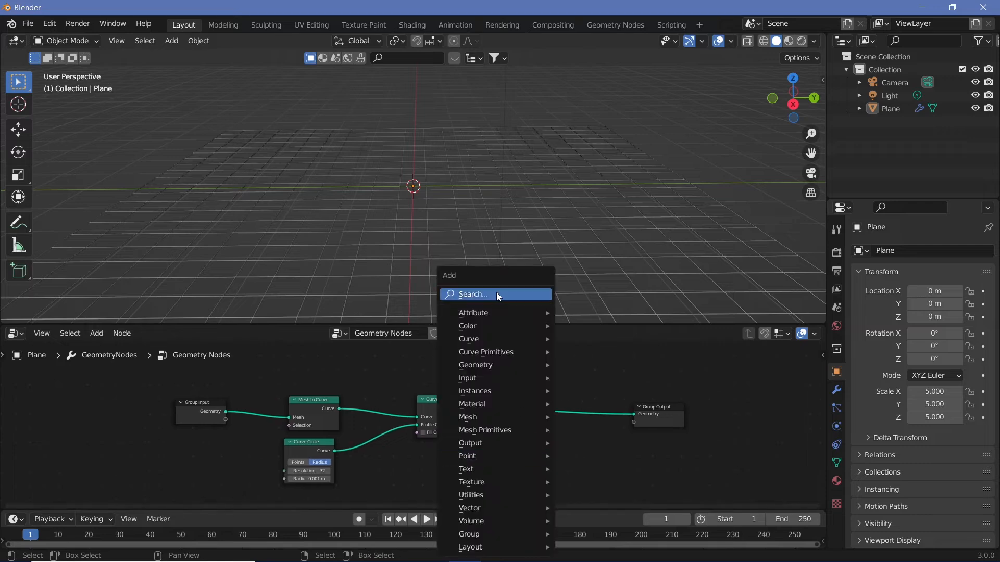
{"action": "left_click", "coordinate": [498, 295]}
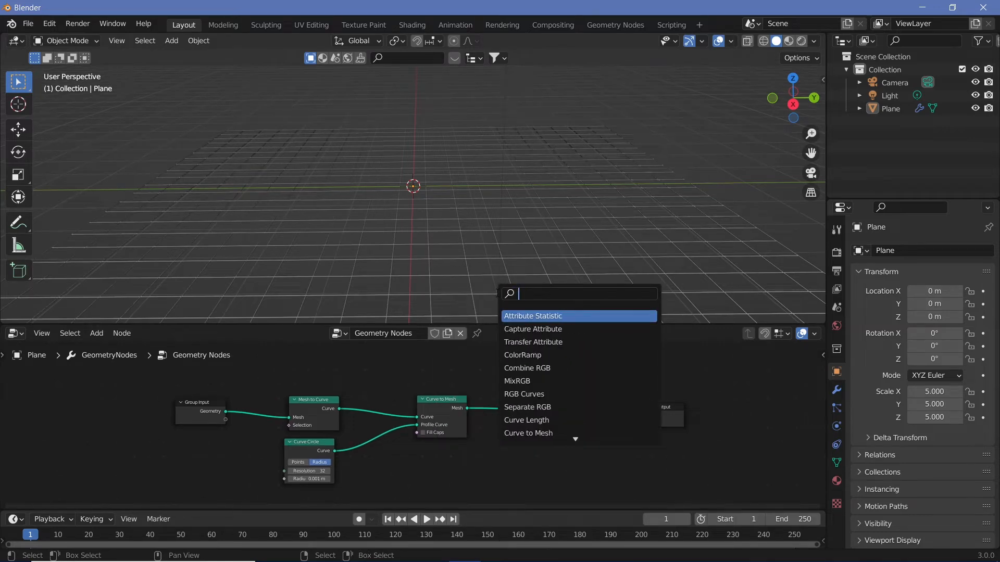
{"action": "type", "text": "inst"}
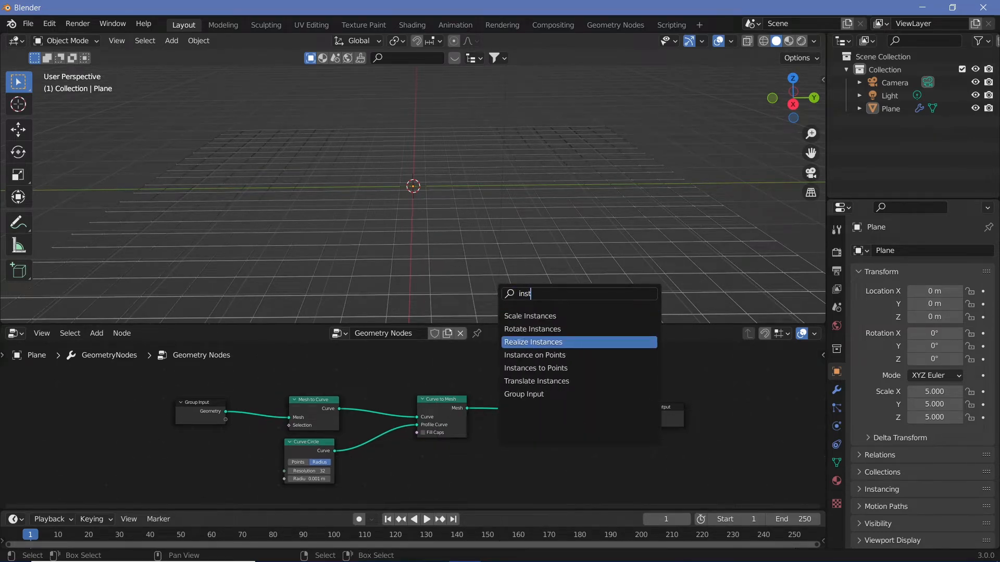
{"action": "left_click", "coordinate": [531, 342]}
{"action": "left_click", "coordinate": [560, 449]}
{"action": "key", "text": "Home"}
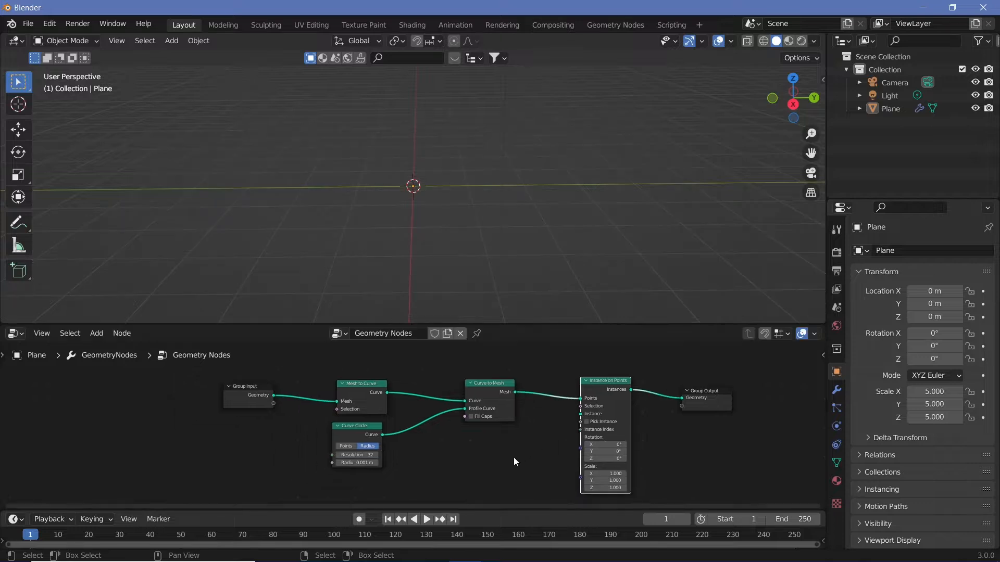
Step: Insert a Join Geometry node between Instance on Points and Group Output
{"action": "key", "text": "shift+a"}
{"action": "left_click", "coordinate": [558, 296]}
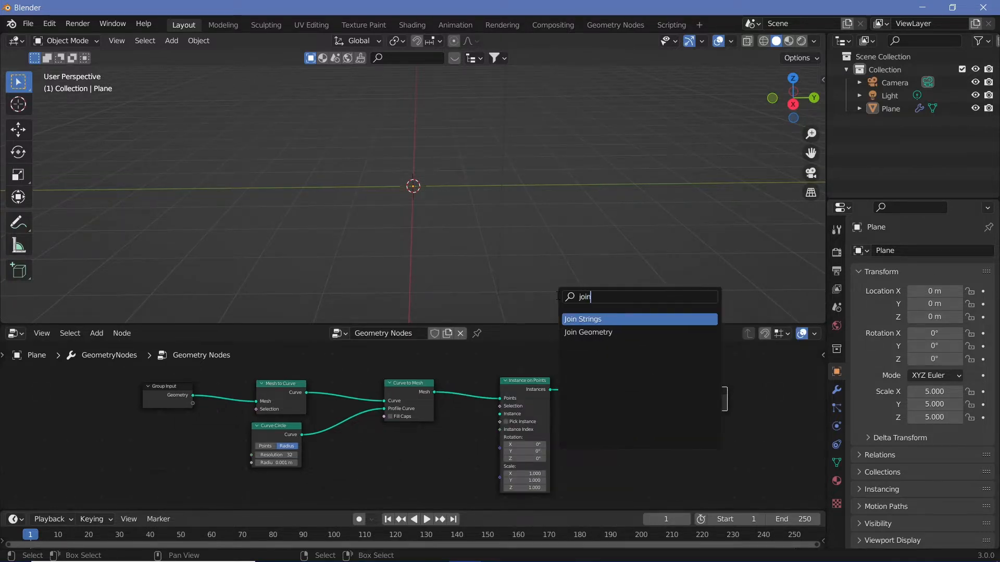
{"action": "left_click", "coordinate": [571, 332]}
{"action": "left_click", "coordinate": [615, 416]}
Step: Move Instance on Points below the main chain and also link the Curve to Mesh output into Join Geometry
{"action": "left_click_drag", "start_coordinate": [531, 388], "coordinate": [537, 415]}
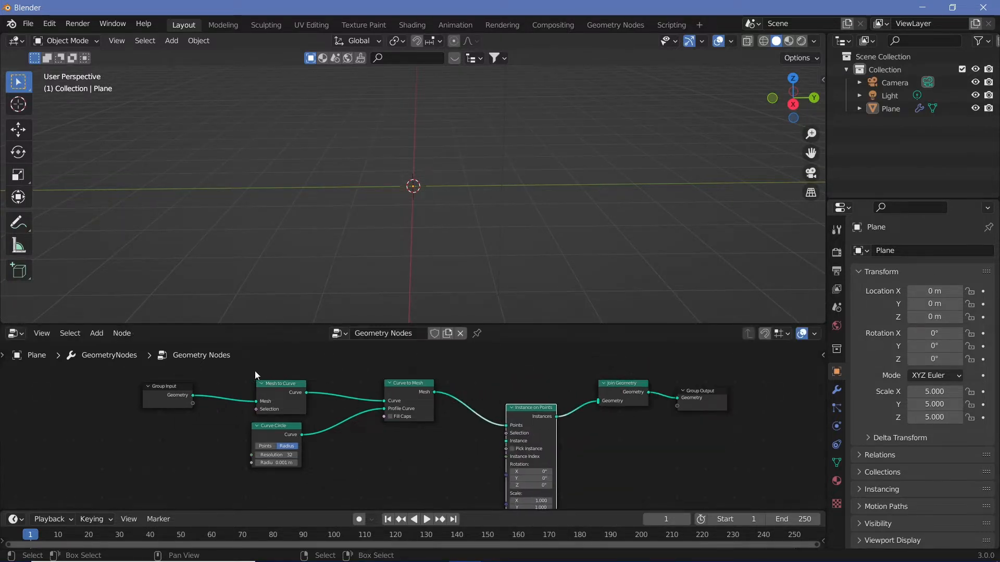
{"action": "left_click_drag", "start_coordinate": [254, 370], "coordinate": [408, 435]}
{"action": "left_click_drag", "start_coordinate": [600, 400], "coordinate": [601, 401]}
{"action": "left_click_drag", "start_coordinate": [528, 409], "coordinate": [470, 446]}
Step: Add an Ico Sphere node near Instance on Points and set its subdivisions to 3
{"action": "middle_click_drag", "start_coordinate": [552, 486], "coordinate": [602, 421]}
{"action": "key", "text": "shift+a"}
{"action": "left_click", "coordinate": [567, 295]}
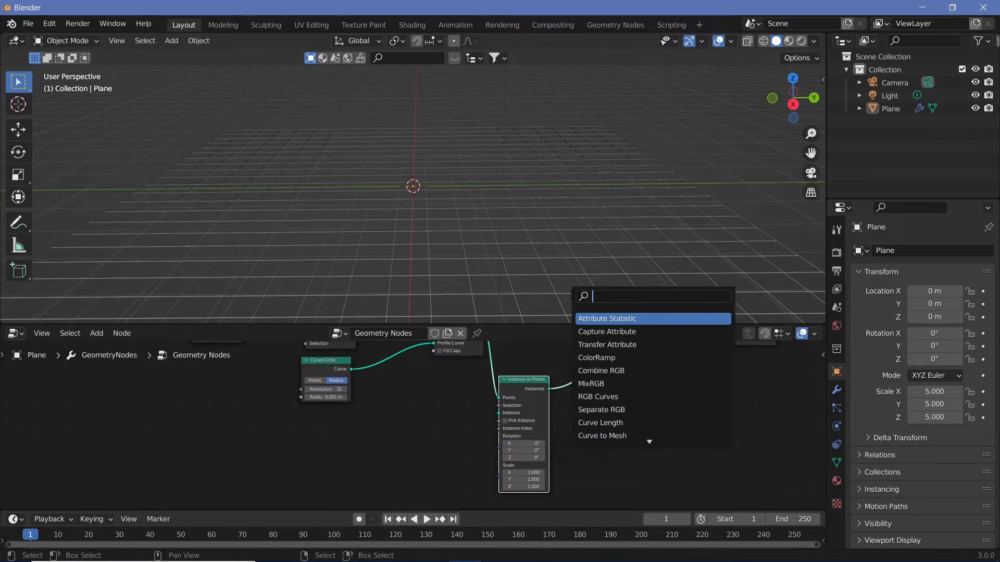
{"action": "type", "text": "ico"}
{"action": "key", "text": "Return"}
{"action": "left_click", "coordinate": [374, 479]}
{"action": "scroll", "coordinate": [374, 477], "scroll_direction": "up", "scroll_amount": 1}
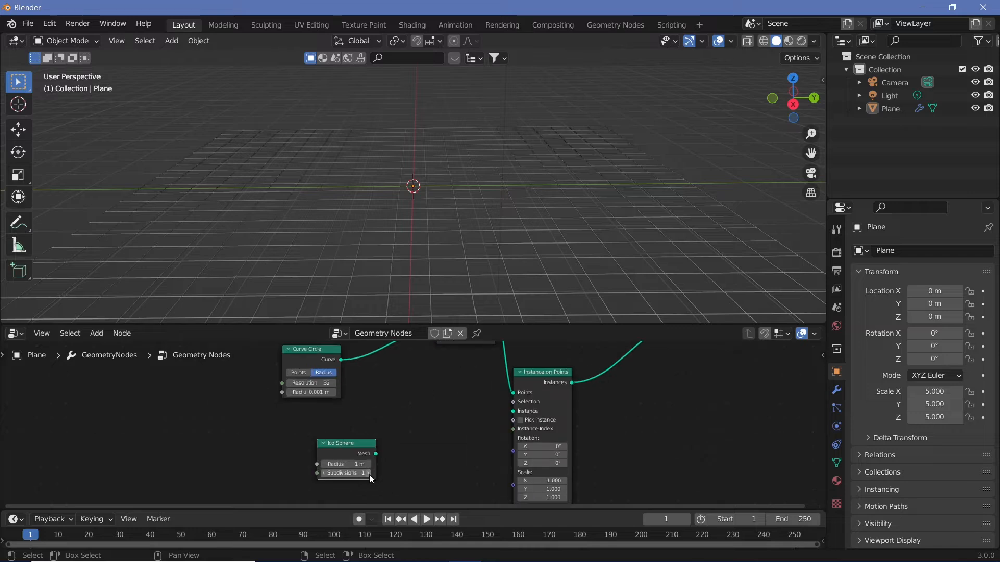
{"action": "left_click", "coordinate": [370, 473]}
{"action": "left_click", "coordinate": [370, 474]}
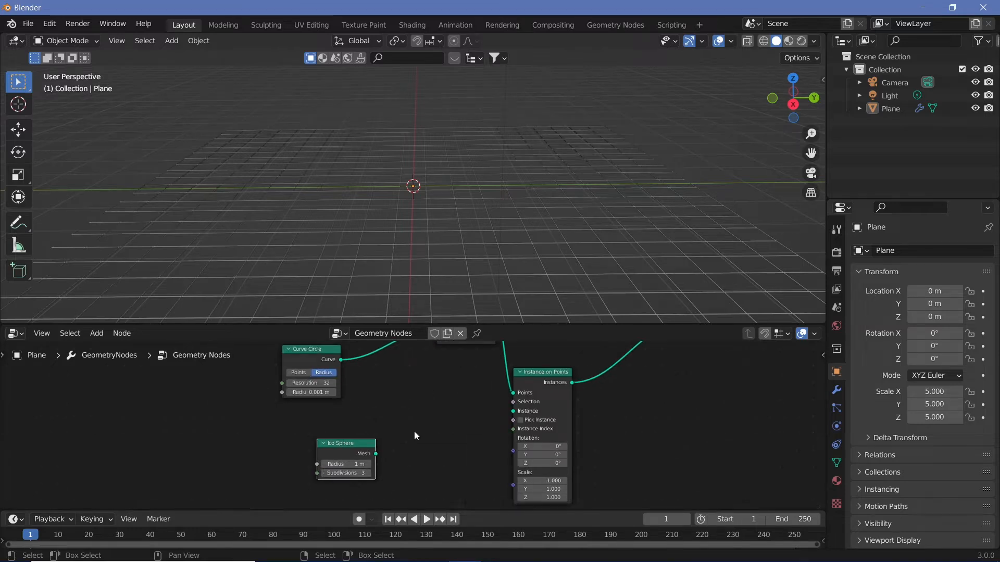
{"action": "scroll", "coordinate": [305, 458], "scroll_direction": "down", "scroll_amount": 1}
{"action": "left_click_drag", "start_coordinate": [304, 457], "coordinate": [519, 424]}
{"action": "key", "text": "shift+a"}
{"action": "left_click", "coordinate": [553, 293]}
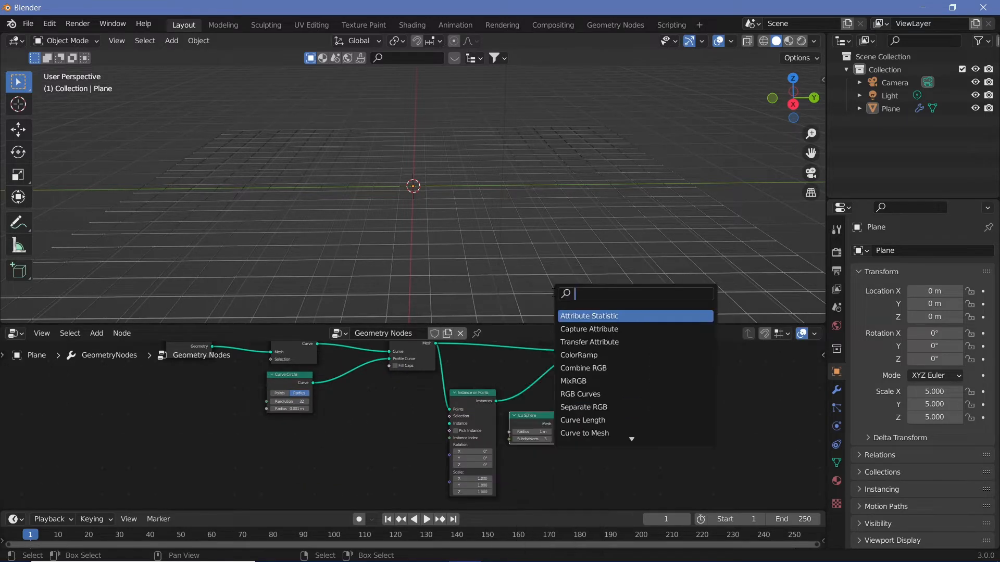
{"action": "type", "text": "inst"}
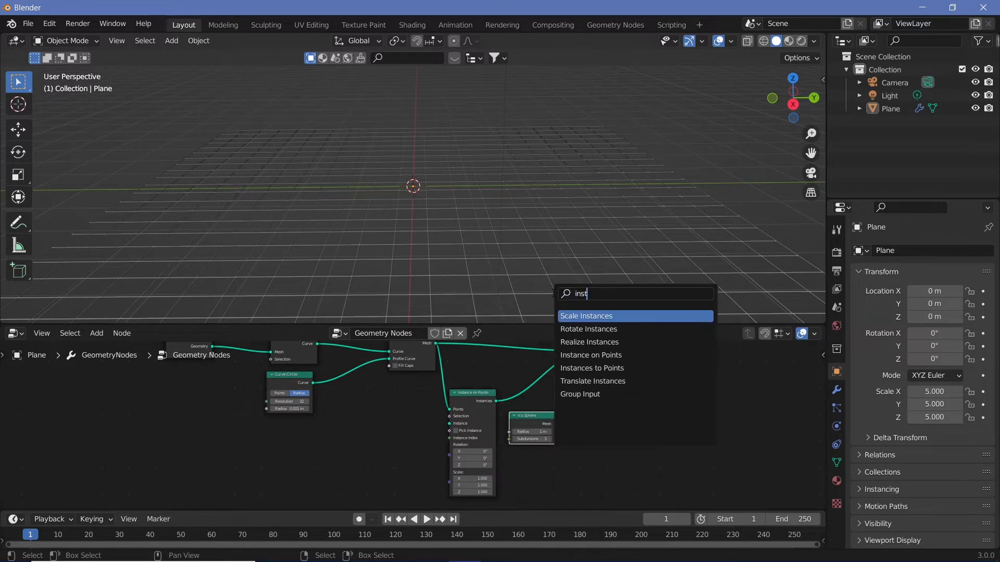
{"action": "left_click", "coordinate": [643, 367]}
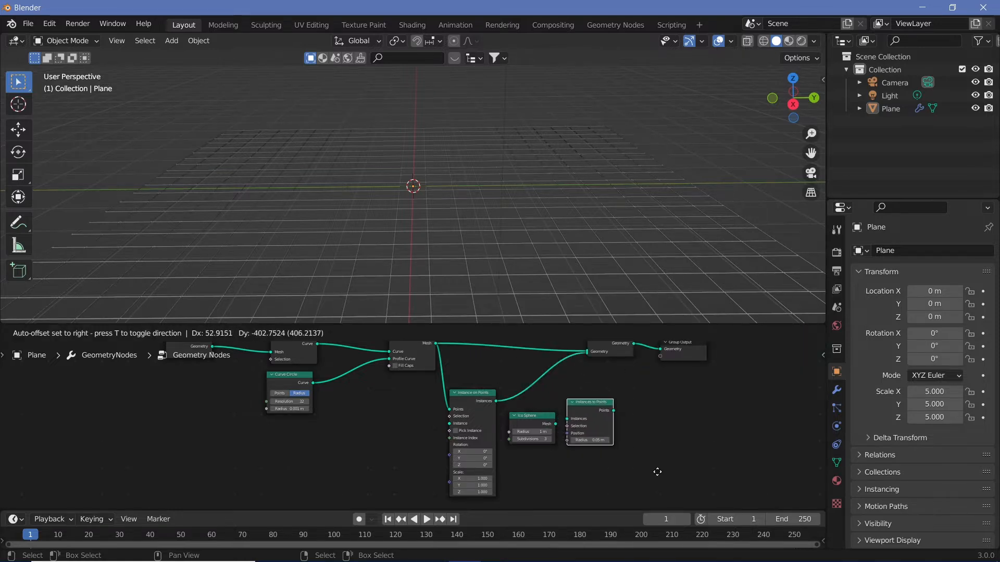
{"action": "left_click", "coordinate": [576, 420]}
{"action": "key", "text": "shift+a"}
{"action": "left_click", "coordinate": [551, 294]}
{"action": "type", "text": "dis"}
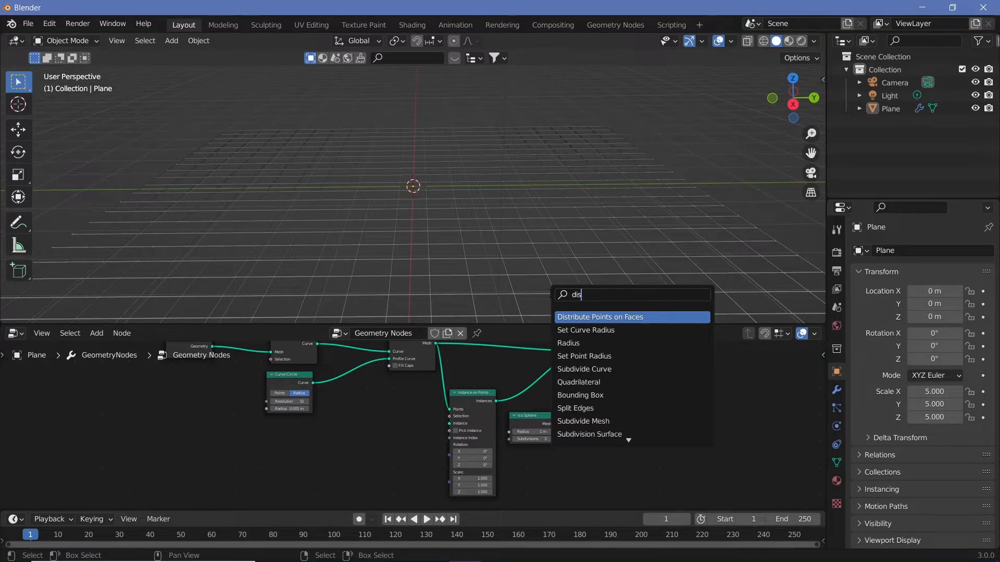
{"action": "key", "text": "BackSpace"}
{"action": "key", "text": "BackSpace"}
{"action": "key", "text": "BackSpace"}
{"action": "key", "text": "Escape"}
Step: Connect the Ico Sphere's Mesh output to the Instance input of Instance on Points and set its radius to 0.01 m
{"action": "left_click_drag", "start_coordinate": [530, 418], "coordinate": [449, 423]}
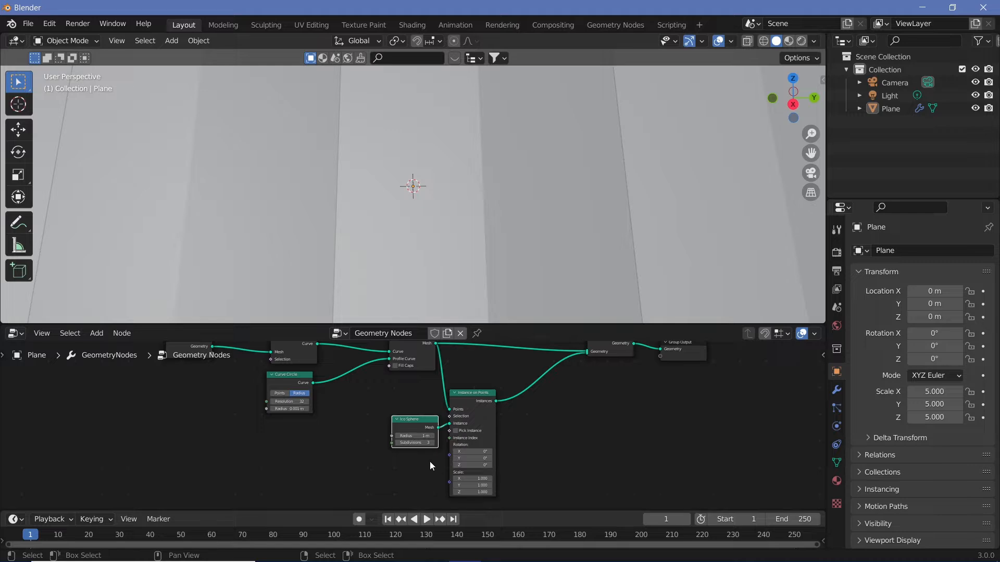
{"action": "middle_click_drag", "start_coordinate": [430, 462], "coordinate": [442, 438]}
{"action": "left_click", "coordinate": [405, 452]}
{"action": "key", "text": "Return"}
{"action": "middle_click_drag", "start_coordinate": [469, 259], "coordinate": [427, 273]}
{"action": "scroll", "coordinate": [418, 234], "scroll_direction": "up", "scroll_amount": 4}
{"action": "scroll", "coordinate": [429, 273], "scroll_direction": "up", "scroll_amount": 5}
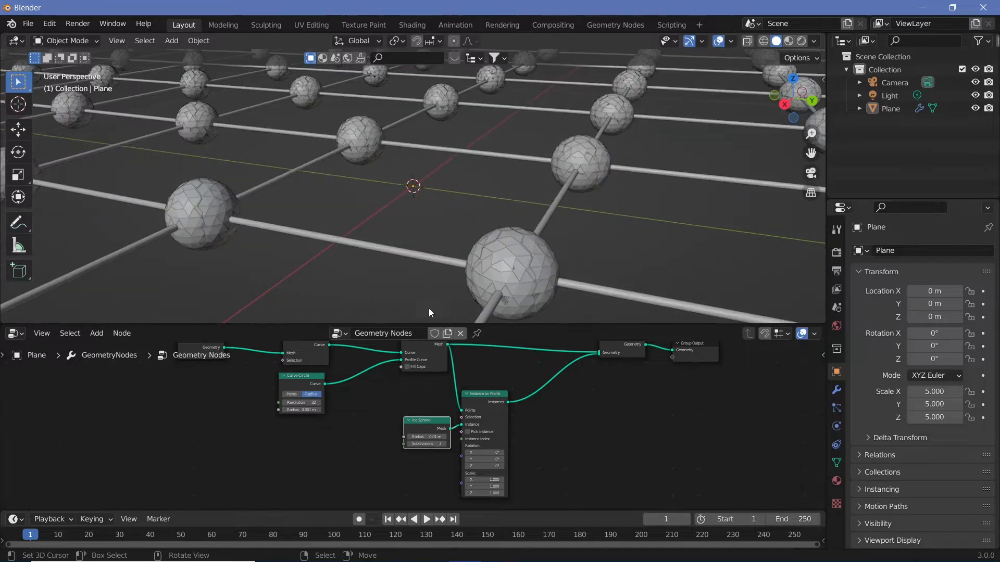
Step: Reduce the Ico Sphere's subdivisions to 1 and view the instanced shapes up close
{"action": "middle_click_drag", "start_coordinate": [548, 443], "coordinate": [582, 432]}
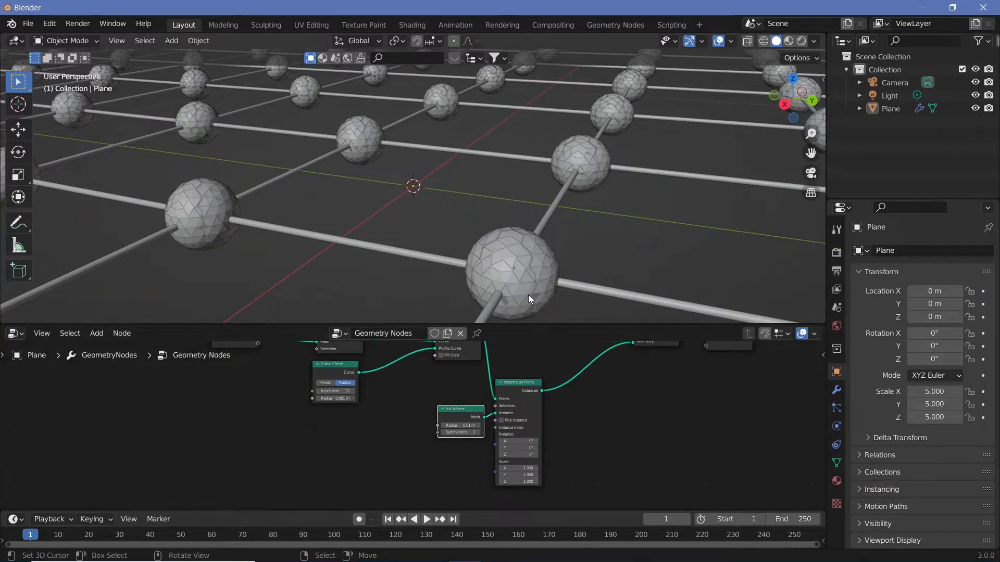
{"action": "scroll", "coordinate": [448, 424], "scroll_direction": "up", "scroll_amount": 3}
{"action": "left_click", "coordinate": [442, 441]}
{"action": "left_click", "coordinate": [442, 440]}
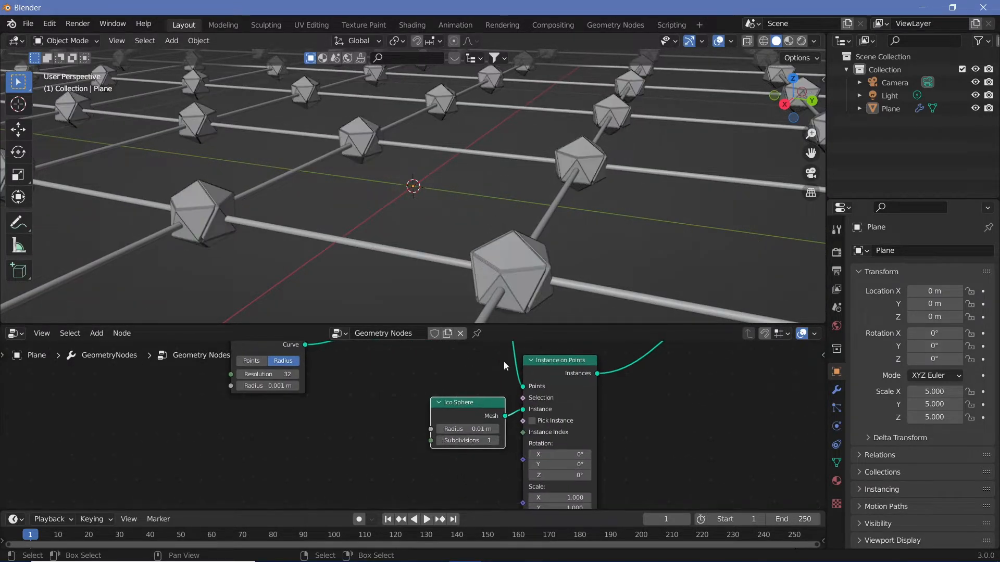
{"action": "middle_click_drag", "start_coordinate": [532, 291], "coordinate": [464, 273]}
{"action": "scroll", "coordinate": [449, 274], "scroll_direction": "up", "scroll_amount": 2}
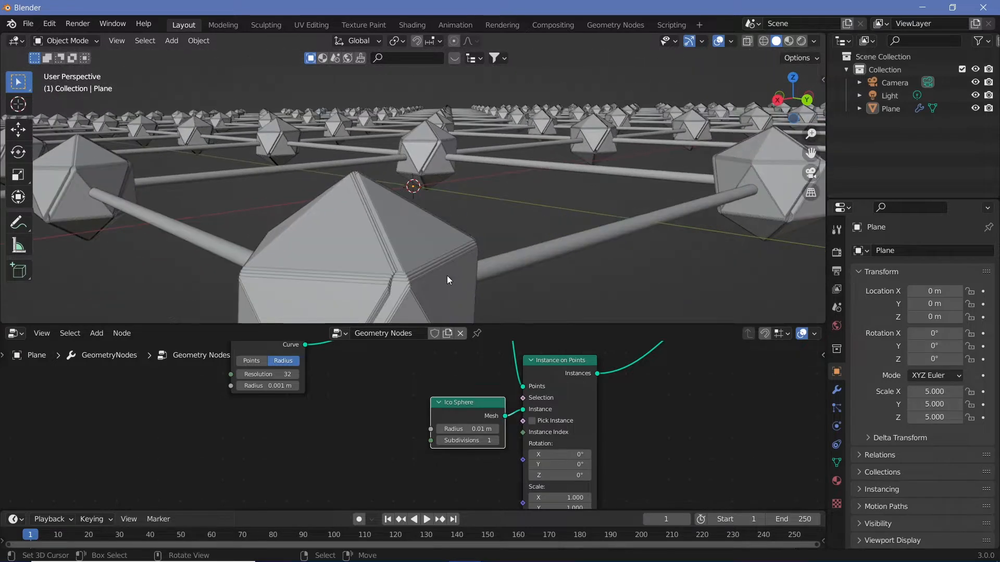
Step: Move the Instance on Points node farther up and away from the Ico Sphere node
{"action": "scroll", "coordinate": [644, 466], "scroll_direction": "down", "scroll_amount": 4}
{"action": "left_click_drag", "start_coordinate": [533, 446], "coordinate": [561, 422]}
{"action": "scroll", "coordinate": [436, 452], "scroll_direction": "up", "scroll_amount": 2}
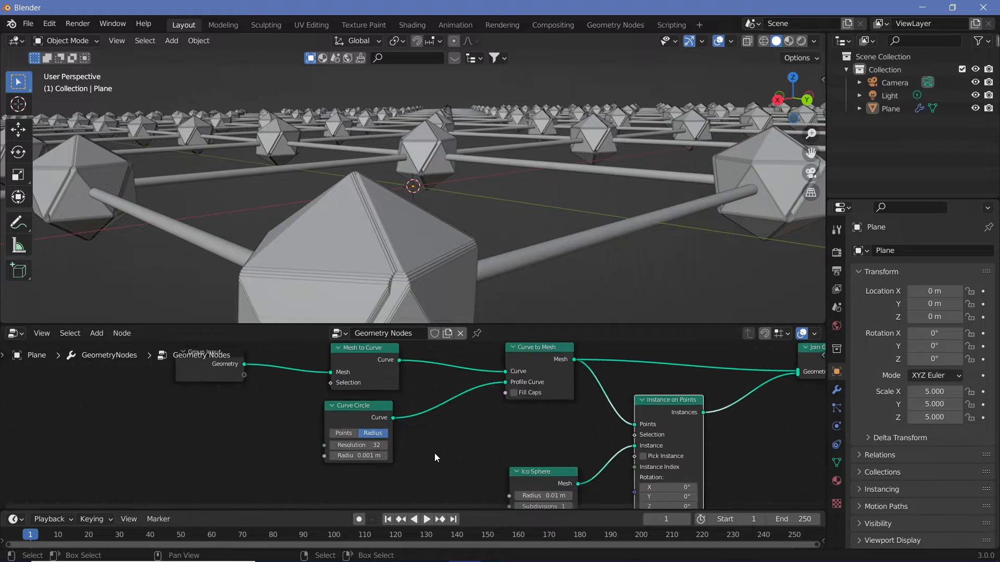
{"action": "scroll", "coordinate": [434, 453], "scroll_direction": "up", "scroll_amount": 1}
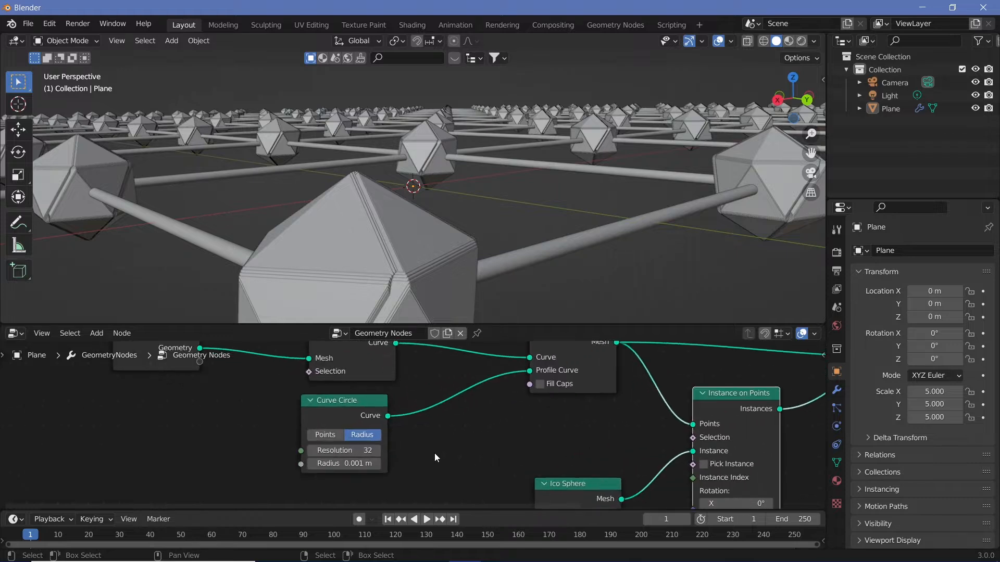
Step: Try the Curve Circle's Points mode, adjust its resolution and reset it to 32, and return the node to Radius mode
{"action": "left_click", "coordinate": [330, 436]}
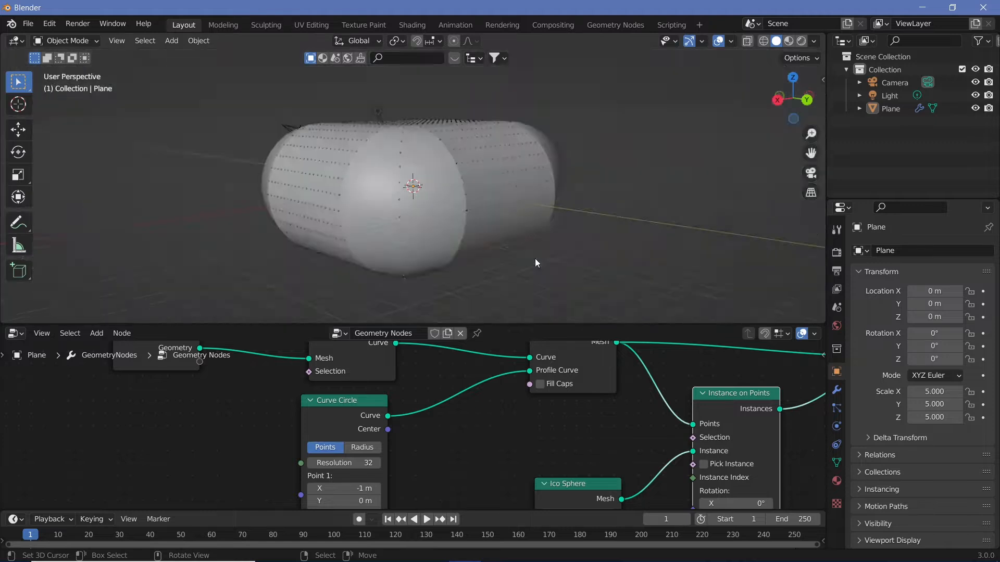
{"action": "scroll", "coordinate": [535, 259], "scroll_direction": "up", "scroll_amount": 5}
{"action": "middle_click_drag", "start_coordinate": [432, 496], "coordinate": [451, 367]}
{"action": "scroll", "coordinate": [450, 367], "scroll_direction": "down", "scroll_amount": 1}
{"action": "middle_click_drag", "start_coordinate": [455, 401], "coordinate": [457, 473]}
{"action": "left_click_drag", "start_coordinate": [379, 406], "coordinate": [339, 407]}
{"action": "type", "text": "32"}
{"action": "key", "text": "Return"}
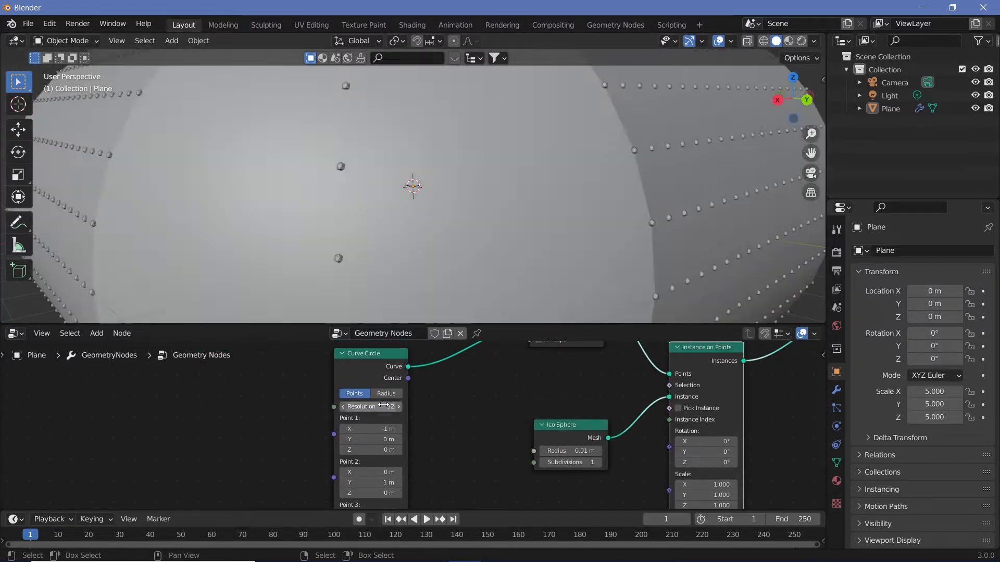
{"action": "left_click", "coordinate": [386, 394]}
Step: Reduce the Curve Circle's resolution to 3 and inspect the resulting wires up close
{"action": "mouse_move", "coordinate": [414, 261]}
{"action": "middle_mouse_down"}
{"action": "mouse_move", "coordinate": [407, 255]}
{"action": "mouse_move", "coordinate": [402, 269]}
{"action": "middle_mouse_up"}
{"action": "left_click_drag", "start_coordinate": [386, 389], "coordinate": [362, 392]}
{"action": "left_click_drag", "start_coordinate": [362, 399], "coordinate": [322, 399]}
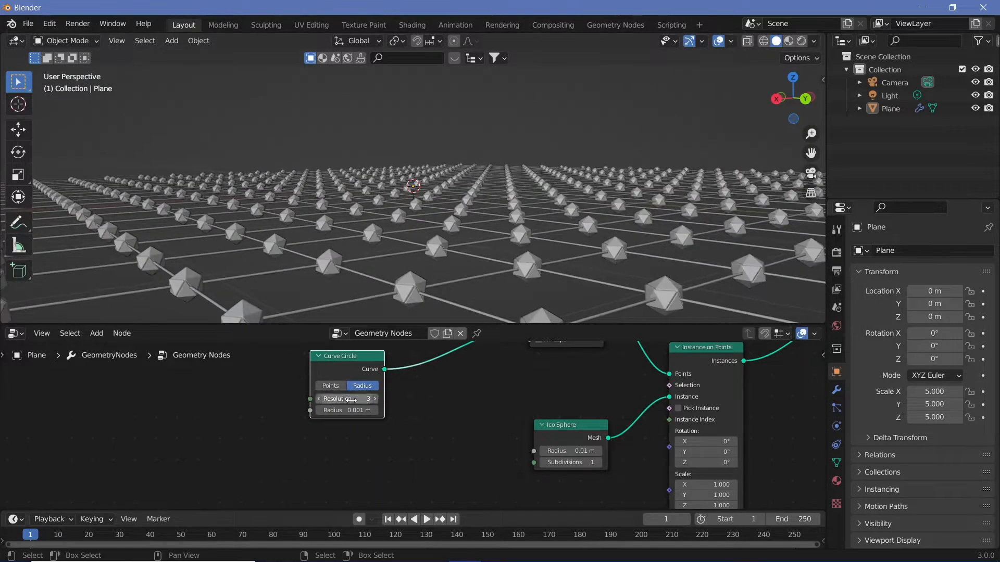
{"action": "scroll", "coordinate": [454, 279], "scroll_direction": "up", "scroll_amount": 2}
{"action": "mouse_move", "coordinate": [455, 283]}
{"action": "middle_mouse_down"}
{"action": "mouse_move", "coordinate": [486, 279]}
{"action": "mouse_move", "coordinate": [470, 289]}
{"action": "middle_mouse_up"}
{"action": "scroll", "coordinate": [421, 410], "scroll_direction": "up", "scroll_amount": 1}
{"action": "middle_click_drag", "start_coordinate": [424, 409], "coordinate": [454, 441]}
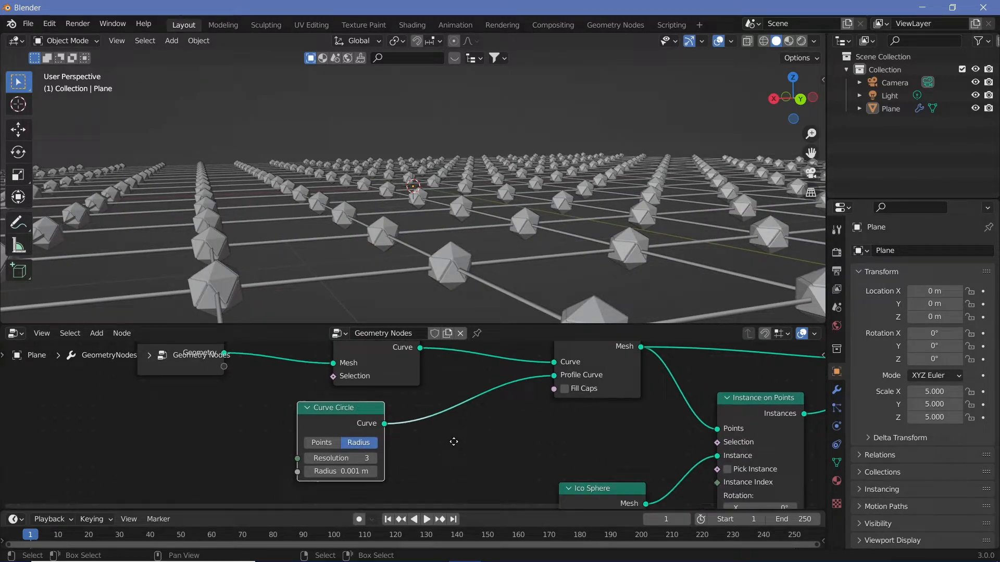
Step: Raise the Curve Circle's resolution to 7 and restore it to 32
{"action": "left_click", "coordinate": [373, 459]}
{"action": "left_click", "coordinate": [373, 459]}
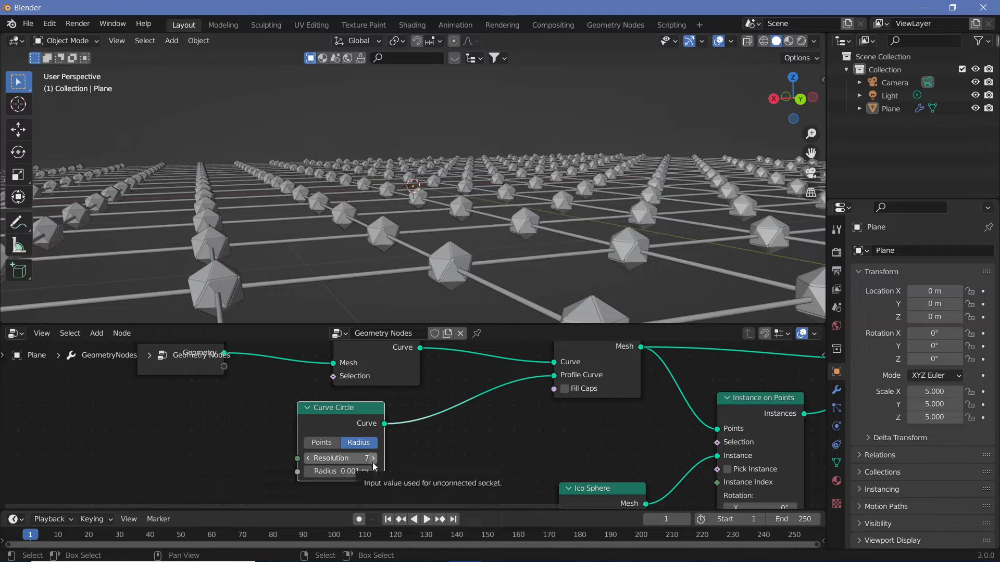
{"action": "scroll", "coordinate": [372, 462], "scroll_direction": "down", "scroll_amount": 1}
{"action": "left_click", "coordinate": [371, 452]}
{"action": "type", "text": "32"}
{"action": "key", "text": "Return"}
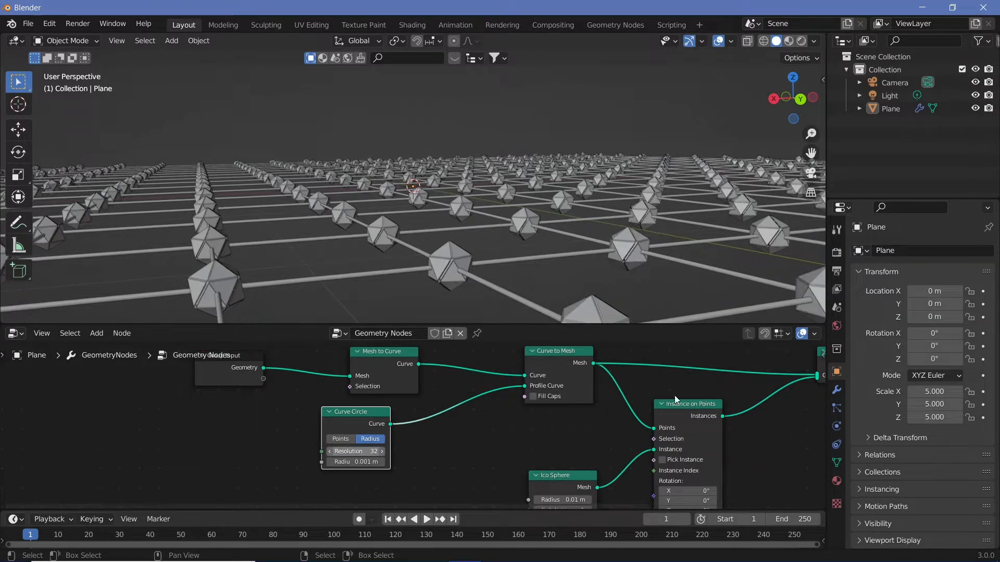
Step: Feed Instance on Points from the Group Input's Geometry instead of Curve to Mesh, and set the Ico Sphere's subdivisions to 5
{"action": "left_click_drag", "start_coordinate": [626, 410], "coordinate": [421, 370]}
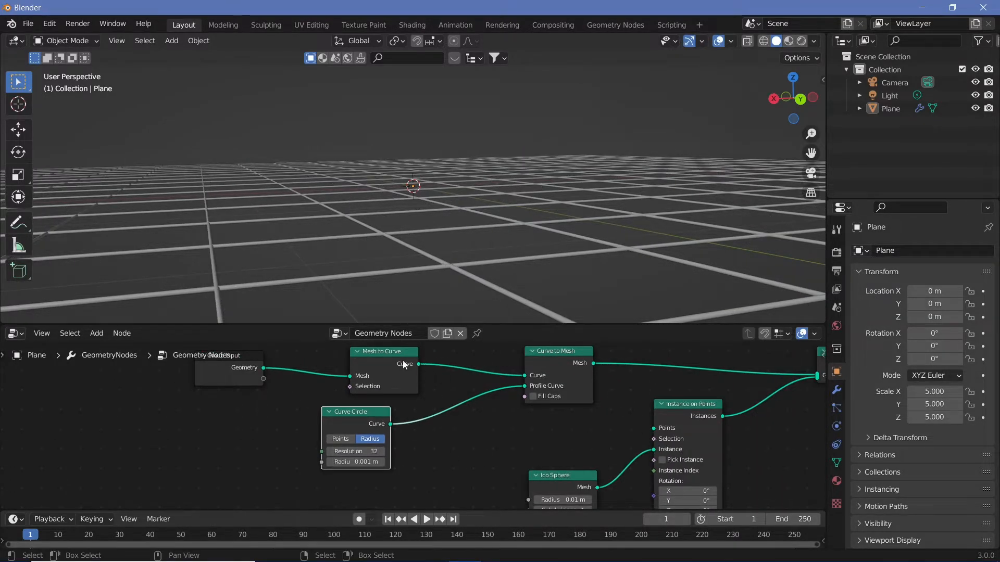
{"action": "left_click_drag", "start_coordinate": [263, 368], "coordinate": [654, 428]}
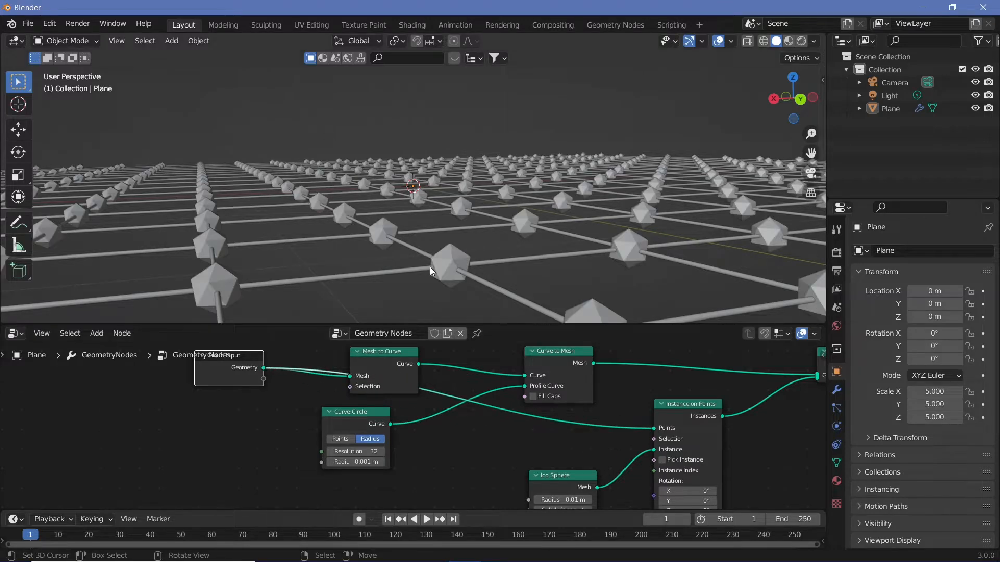
{"action": "middle_click_drag", "start_coordinate": [572, 511], "coordinate": [559, 460]}
{"action": "type", "text": "5"}
{"action": "key", "text": "Return"}
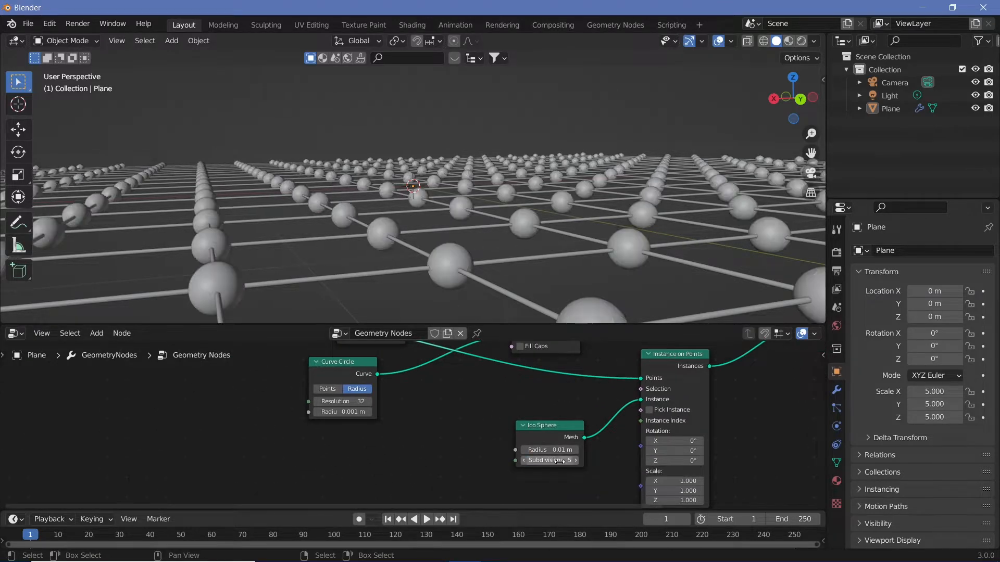
Step: Rearrange the Instance on Points and Ico Sphere nodes lower, beneath the main node chain
{"action": "scroll", "coordinate": [533, 282], "scroll_direction": "down", "scroll_amount": 4}
{"action": "middle_click_drag", "start_coordinate": [533, 281], "coordinate": [492, 243]}
{"action": "scroll", "coordinate": [598, 413], "scroll_direction": "down", "scroll_amount": 2}
{"action": "scroll", "coordinate": [599, 412], "scroll_direction": "down", "scroll_amount": 3}
{"action": "left_click_drag", "start_coordinate": [553, 396], "coordinate": [530, 426]}
{"action": "left_click_drag", "start_coordinate": [472, 429], "coordinate": [426, 453]}
Step: Duplicate the Ico Sphere and Instance on Points pair below the originals and link the Group Input's Geometry to the copy's Points input
{"action": "left_click_drag", "start_coordinate": [530, 429], "coordinate": [521, 425]}
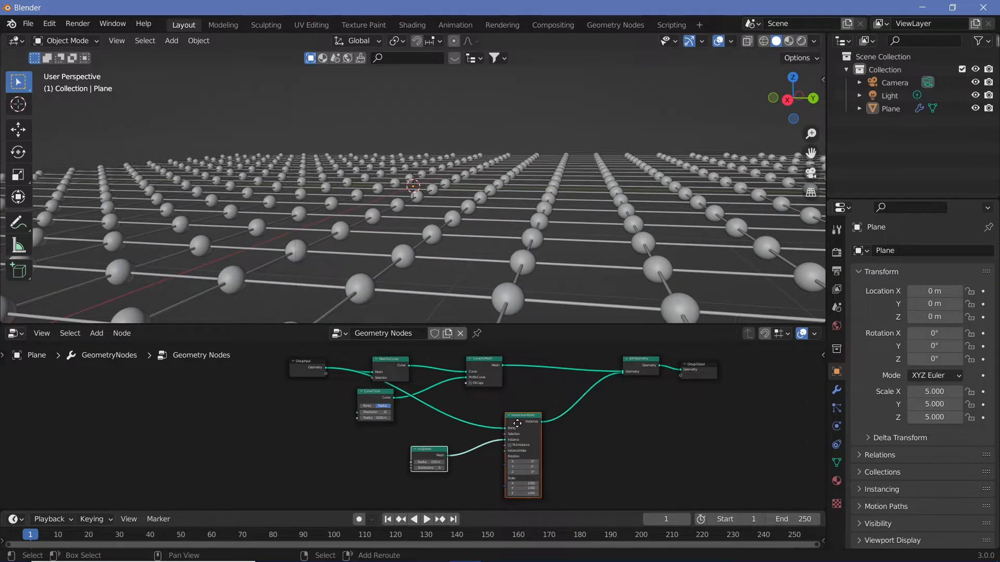
{"action": "key", "text": "shift+d"}
{"action": "left_click", "coordinate": [519, 348]}
{"action": "middle_click_drag", "start_coordinate": [586, 415], "coordinate": [587, 357]}
{"action": "scroll", "coordinate": [542, 365], "scroll_direction": "down", "scroll_amount": 5}
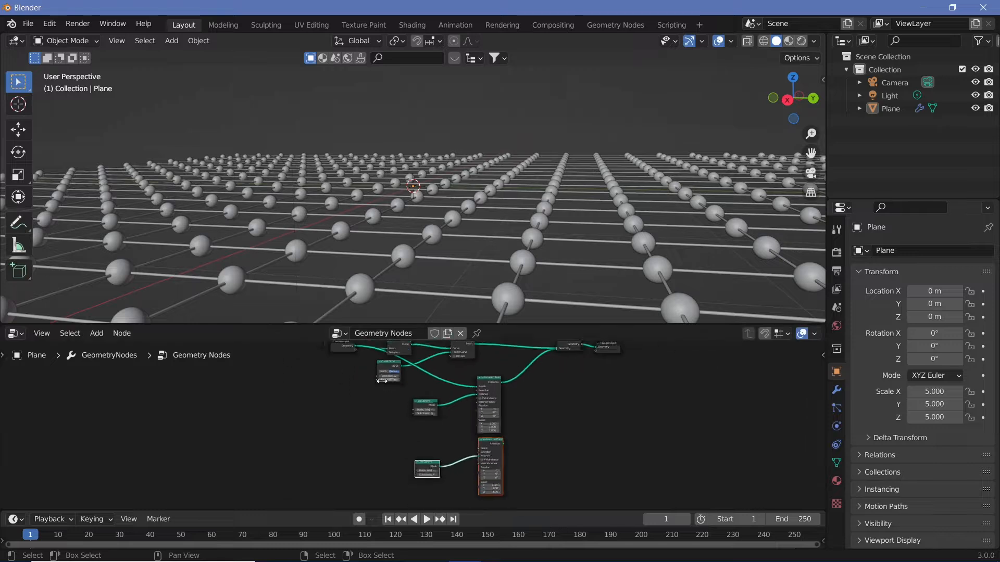
{"action": "scroll", "coordinate": [382, 381], "scroll_direction": "down", "scroll_amount": 1}
{"action": "left_click_drag", "start_coordinate": [359, 351], "coordinate": [474, 446]}
{"action": "scroll", "coordinate": [463, 432], "scroll_direction": "up", "scroll_amount": 2}
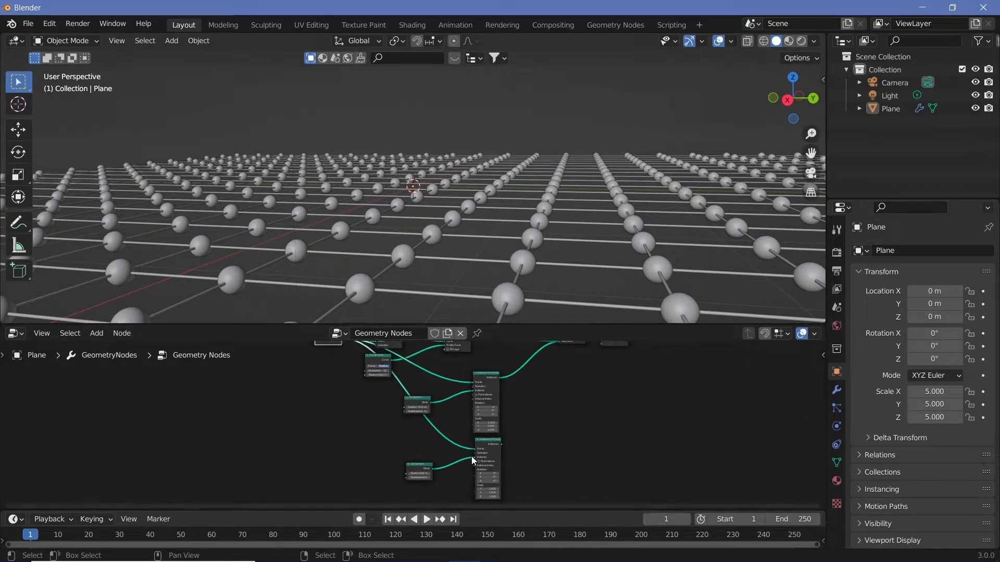
Step: Collapse both Ico Sphere nodes and both Instance on Points nodes and arrange the pairs compactly one above the other
{"action": "left_click", "coordinate": [476, 373]}
{"action": "left_click_drag", "start_coordinate": [420, 398], "coordinate": [446, 378]}
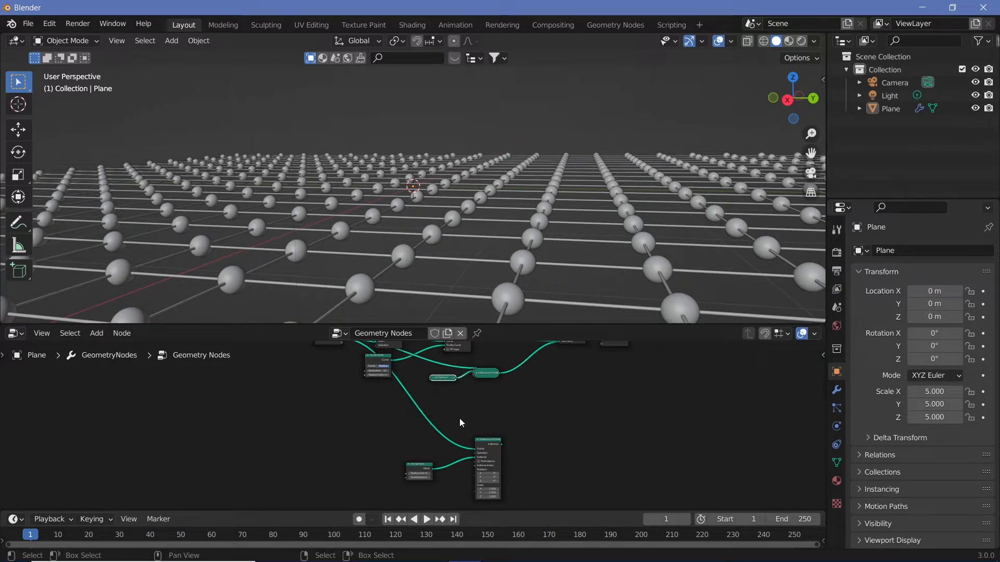
{"action": "left_click", "coordinate": [424, 464]}
{"action": "key", "text": "h"}
{"action": "left_click", "coordinate": [481, 440]}
{"action": "key", "text": "h"}
{"action": "left_click_drag", "start_coordinate": [482, 440], "coordinate": [490, 401]}
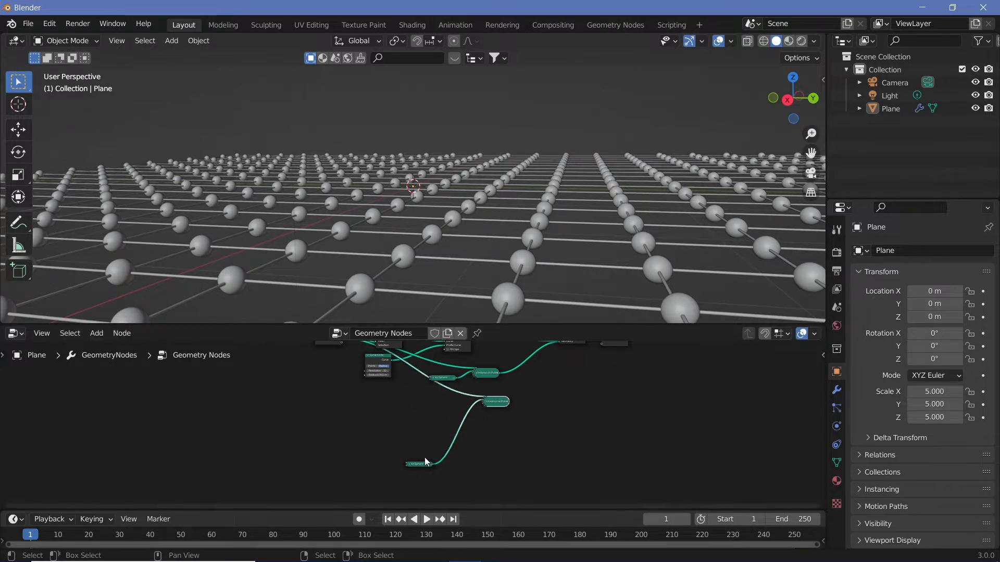
{"action": "left_click_drag", "start_coordinate": [424, 458], "coordinate": [453, 396]}
Step: Link the second Instance on Points output to Join Geometry and set the radius of its Ico Sphere to 0.005 m
{"action": "middle_click_drag", "start_coordinate": [512, 399], "coordinate": [457, 430]}
{"action": "left_click_drag", "start_coordinate": [507, 373], "coordinate": [507, 373]}
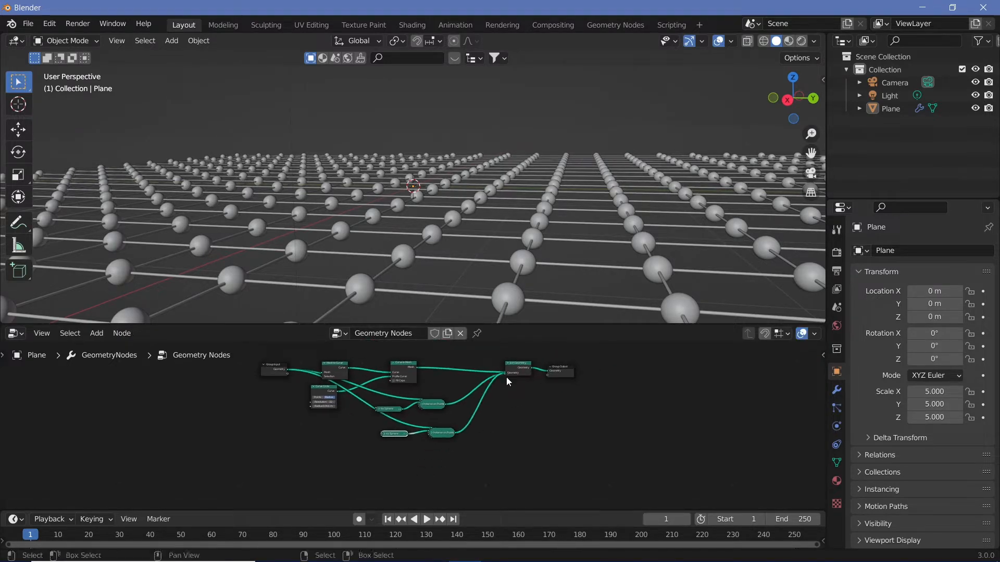
{"action": "scroll", "coordinate": [376, 446], "scroll_direction": "up", "scroll_amount": 8}
{"action": "key", "text": "h"}
{"action": "middle_click_drag", "start_coordinate": [480, 479], "coordinate": [563, 437]}
{"action": "scroll", "coordinate": [491, 454], "scroll_direction": "up", "scroll_amount": 10}
{"action": "middle_click_drag", "start_coordinate": [491, 455], "coordinate": [437, 479]}
{"action": "left_click", "coordinate": [486, 423]}
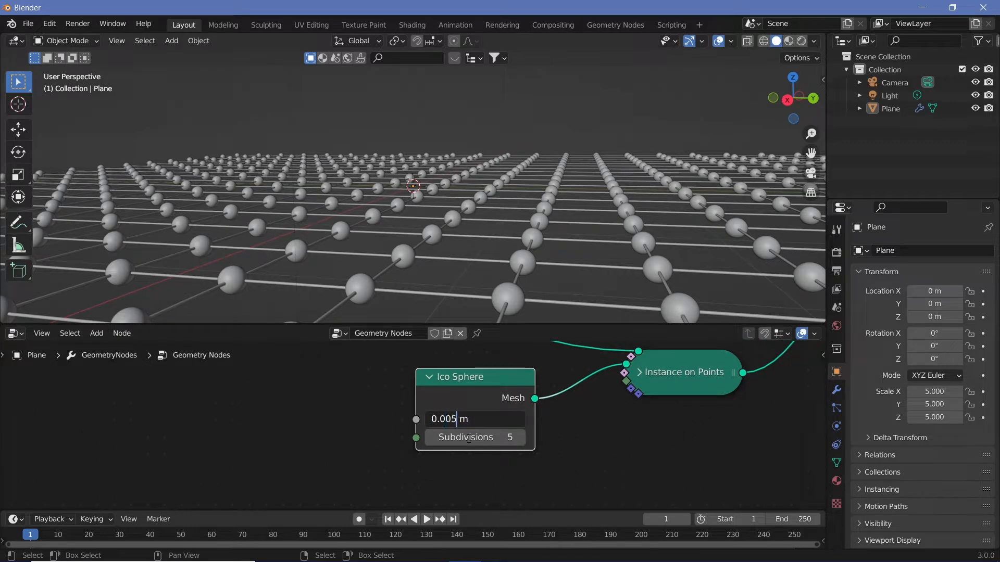
{"action": "scroll", "coordinate": [679, 458], "scroll_direction": "down", "scroll_amount": 1}
Step: Add a Displace modifier to the plane and place it above the Geometry Nodes modifier
{"action": "left_click", "coordinate": [836, 391]}
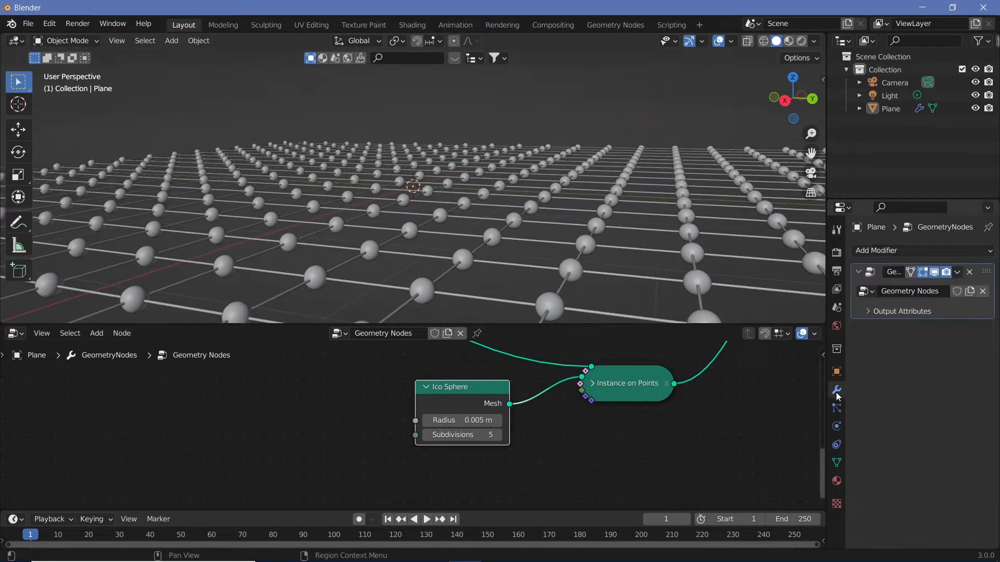
{"action": "left_click", "coordinate": [944, 253]}
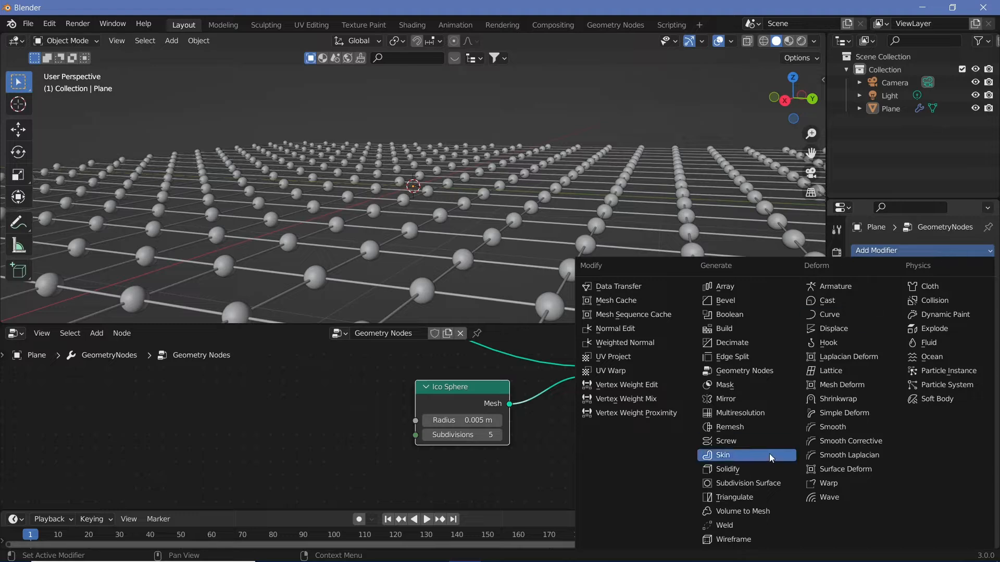
{"action": "left_click", "coordinate": [854, 322]}
{"action": "left_click_drag", "start_coordinate": [985, 329], "coordinate": [986, 262]}
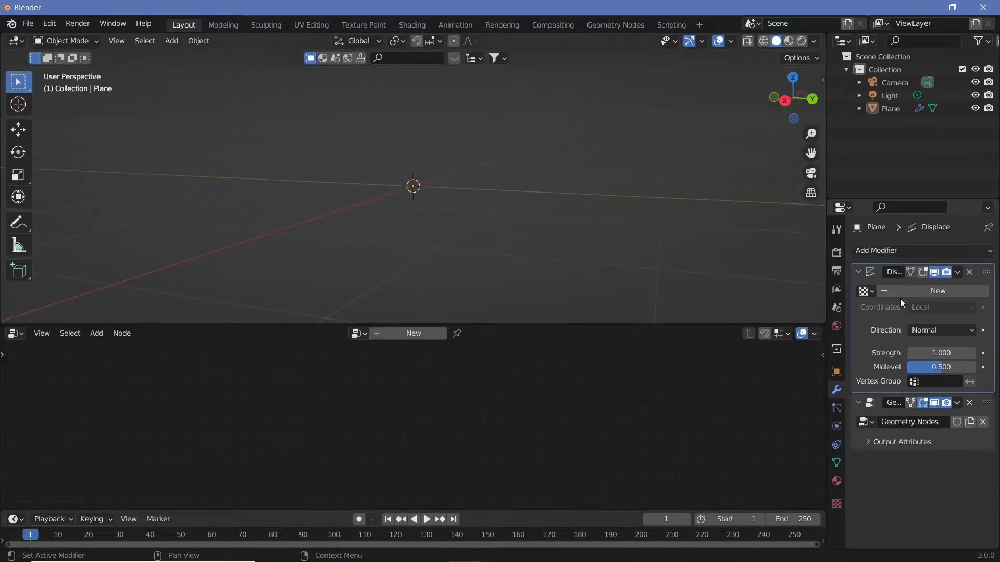
Step: Create a new texture for the Displace modifier and set its type to Clouds
{"action": "left_click", "coordinate": [937, 291]}
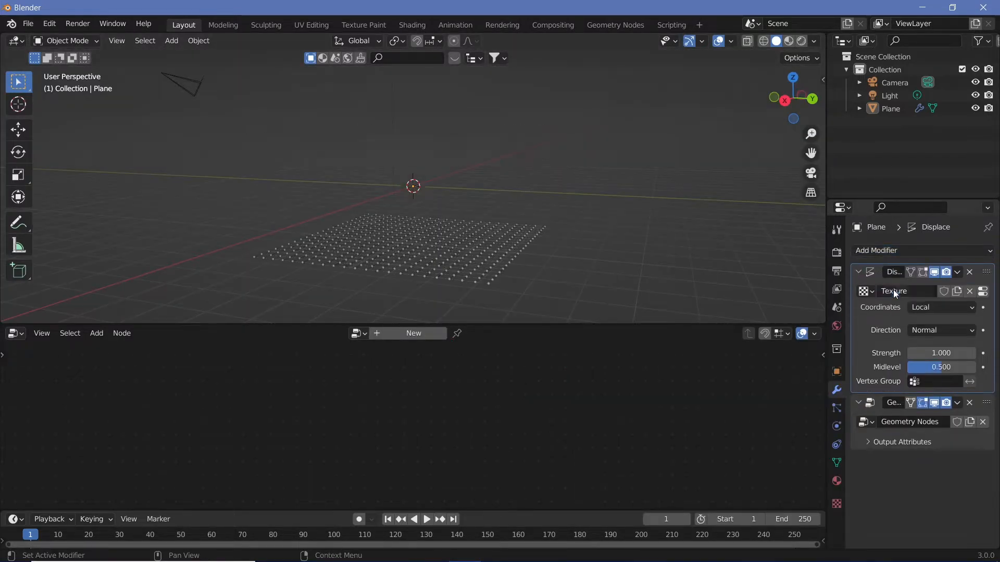
{"action": "left_click", "coordinate": [836, 503]}
{"action": "left_click", "coordinate": [937, 288]}
{"action": "left_click", "coordinate": [925, 333]}
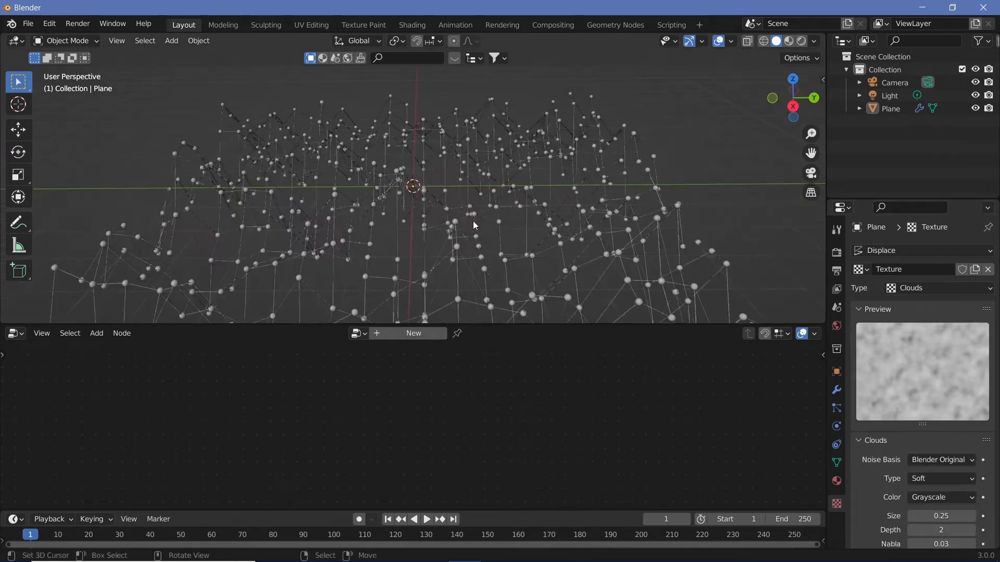
Step: Add a Bezier circle at the origin and scale it up until it surrounds the displaced plane
{"action": "middle_click_drag", "start_coordinate": [472, 221], "coordinate": [445, 201]}
{"action": "key", "text": "shift+a"}
{"action": "mouse_move", "coordinate": [444, 201]}
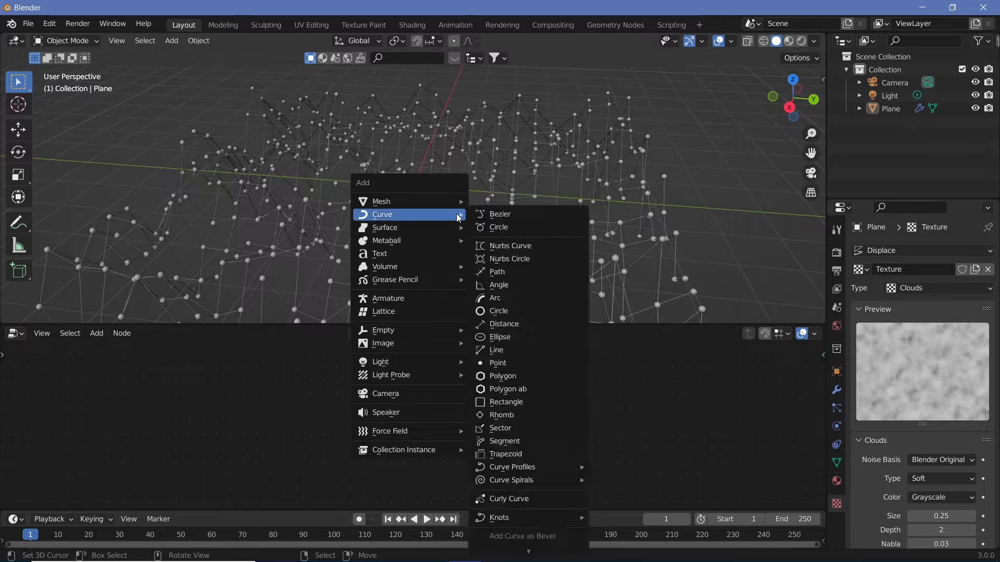
{"action": "left_click", "coordinate": [492, 213]}
{"action": "key", "text": "s"}
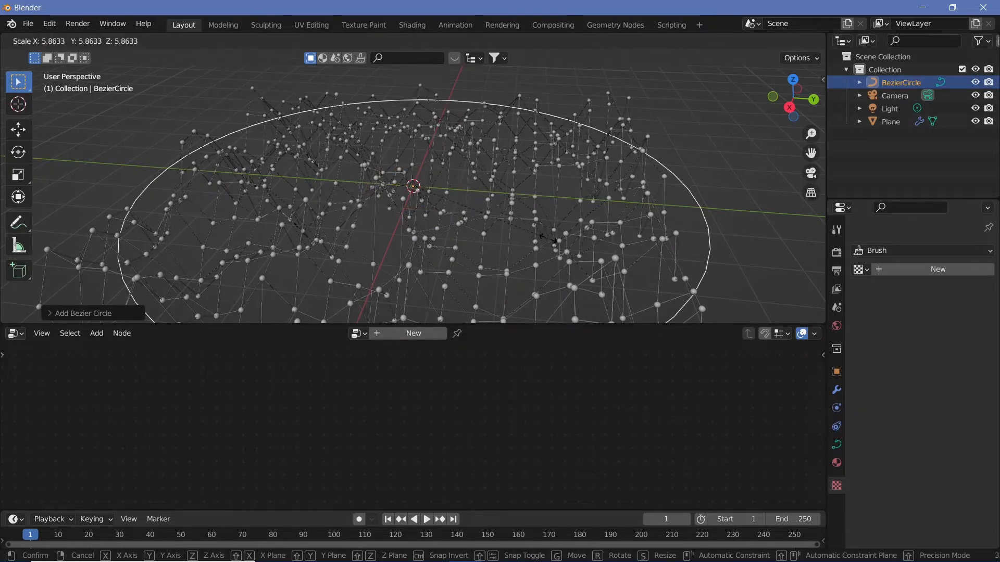
{"action": "left_click", "coordinate": [601, 272]}
{"action": "scroll", "coordinate": [601, 272], "scroll_direction": "down", "scroll_amount": 6}
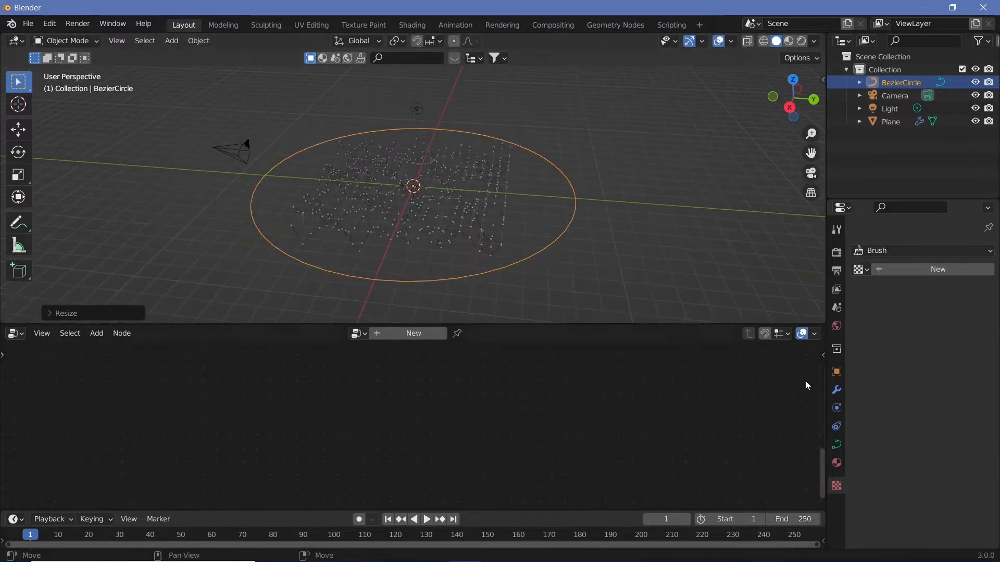
Step: Set the Bezier circle's preview resolution to 42
{"action": "left_click", "coordinate": [836, 444]}
{"action": "scroll", "coordinate": [618, 242], "scroll_direction": "up", "scroll_amount": 6}
{"action": "middle_click_drag", "start_coordinate": [618, 243], "coordinate": [356, 183], "text": "shift"}
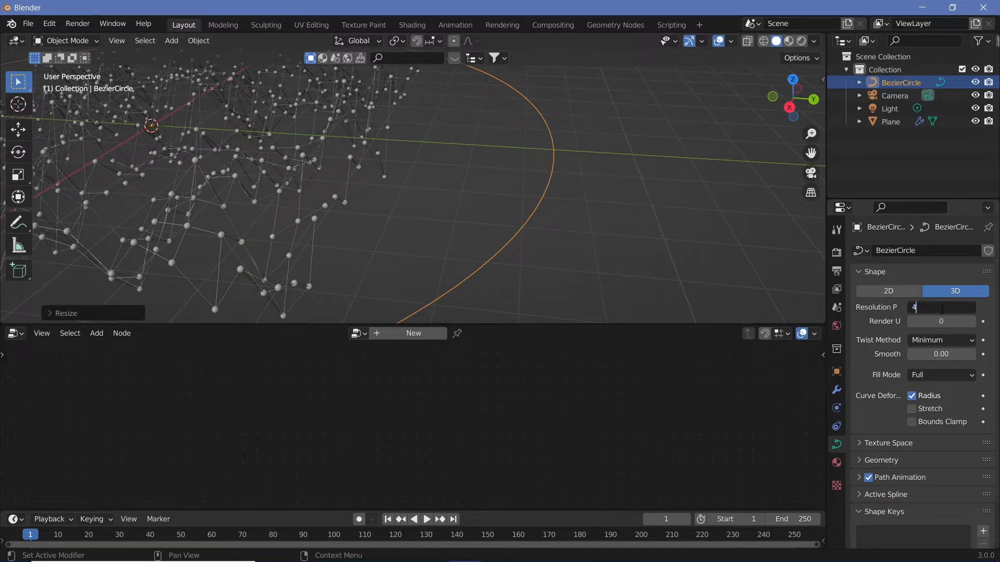
{"action": "middle_click_drag", "start_coordinate": [467, 257], "coordinate": [539, 257], "text": "shift"}
{"action": "scroll", "coordinate": [539, 256], "scroll_direction": "down", "scroll_amount": 3}
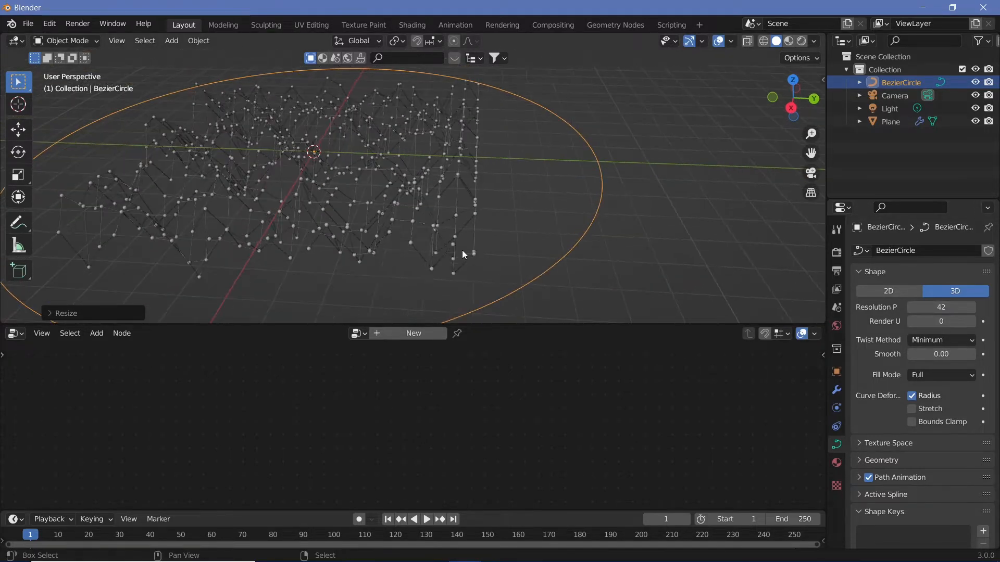
Step: Add a Plain Axes empty and give it a Follow Path constraint targeting the Bezier circle
{"action": "key", "text": "shift+a"}
{"action": "mouse_move", "coordinate": [461, 366]}
{"action": "left_click", "coordinate": [510, 366]}
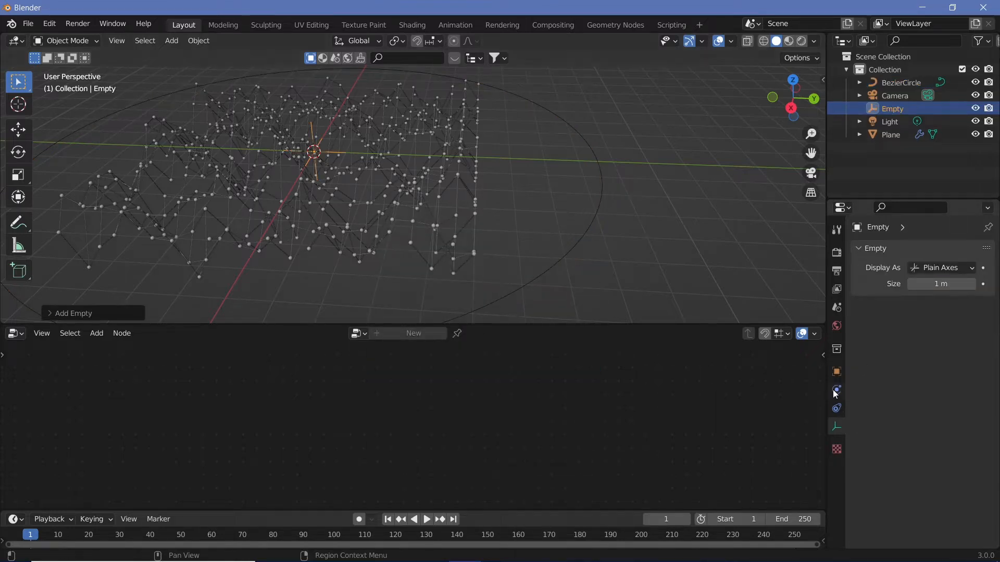
{"action": "left_click", "coordinate": [836, 408]}
{"action": "left_click", "coordinate": [901, 250]}
{"action": "left_click", "coordinate": [939, 343]}
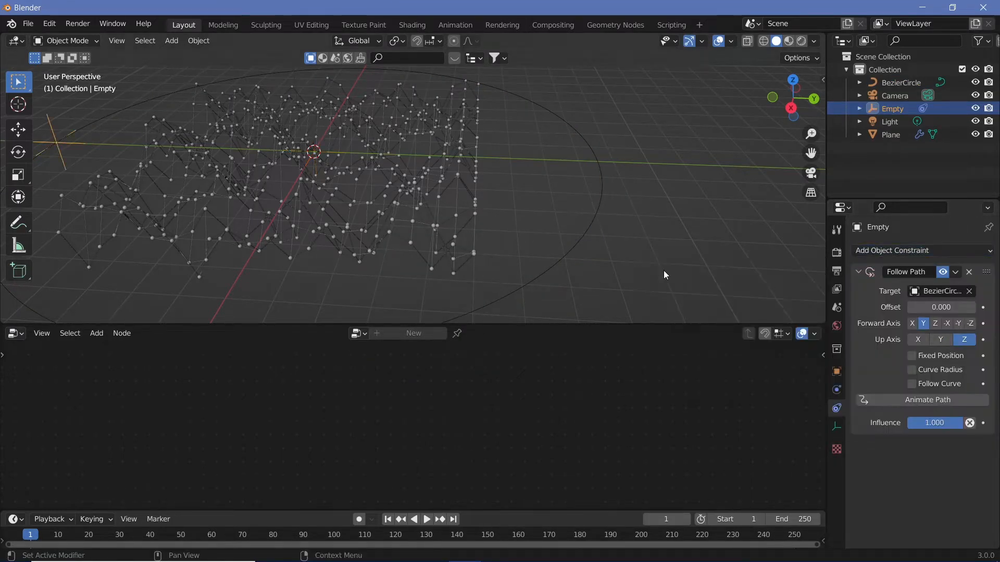
Step: Set the plane's Displace texture coordinates to Object, using the Empty as the reference object
{"action": "left_click", "coordinate": [479, 263]}
{"action": "left_click", "coordinate": [836, 393]}
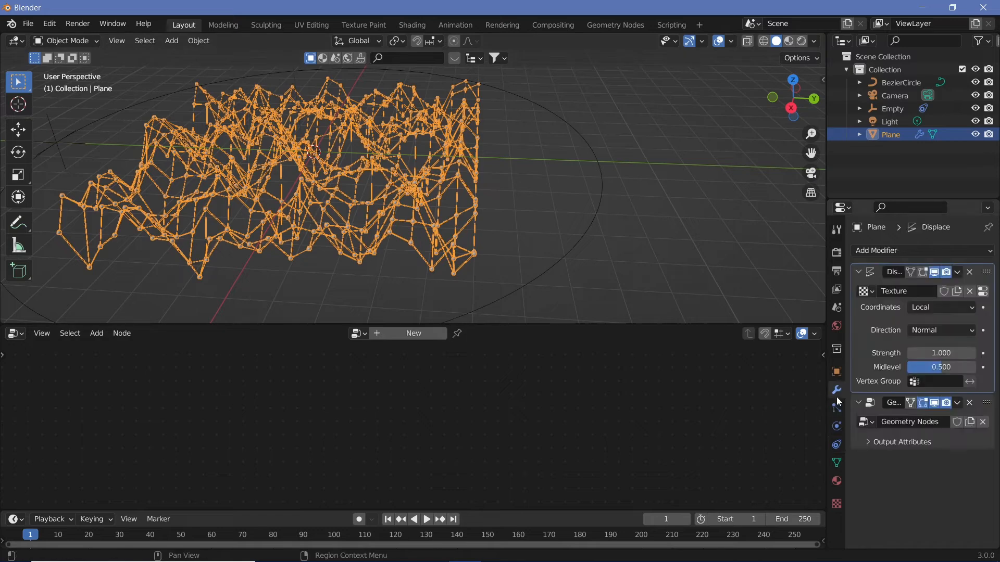
{"action": "left_click", "coordinate": [962, 308]}
{"action": "left_click", "coordinate": [949, 351]}
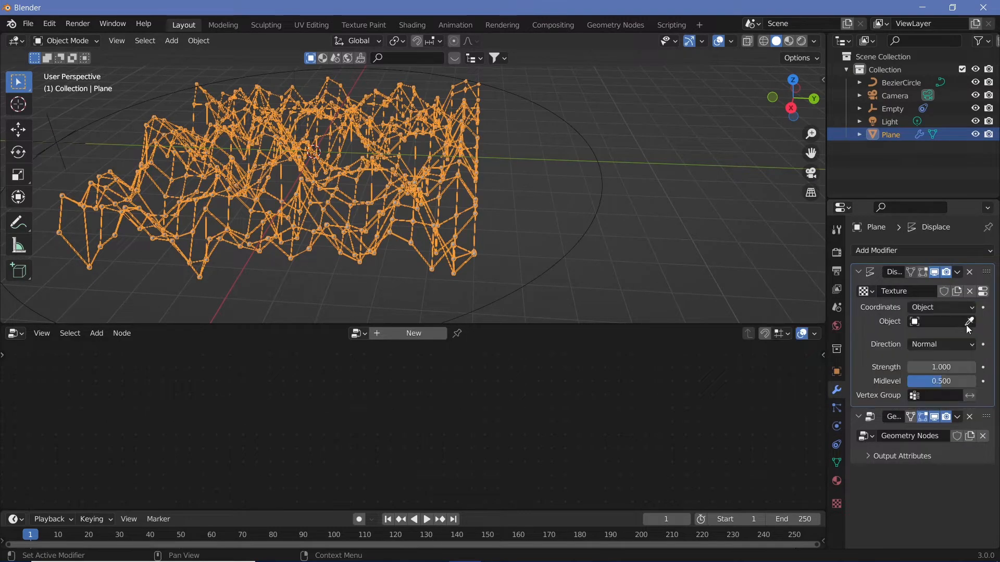
{"action": "left_click", "coordinate": [53, 121]}
{"action": "right_click", "coordinate": [588, 246]}
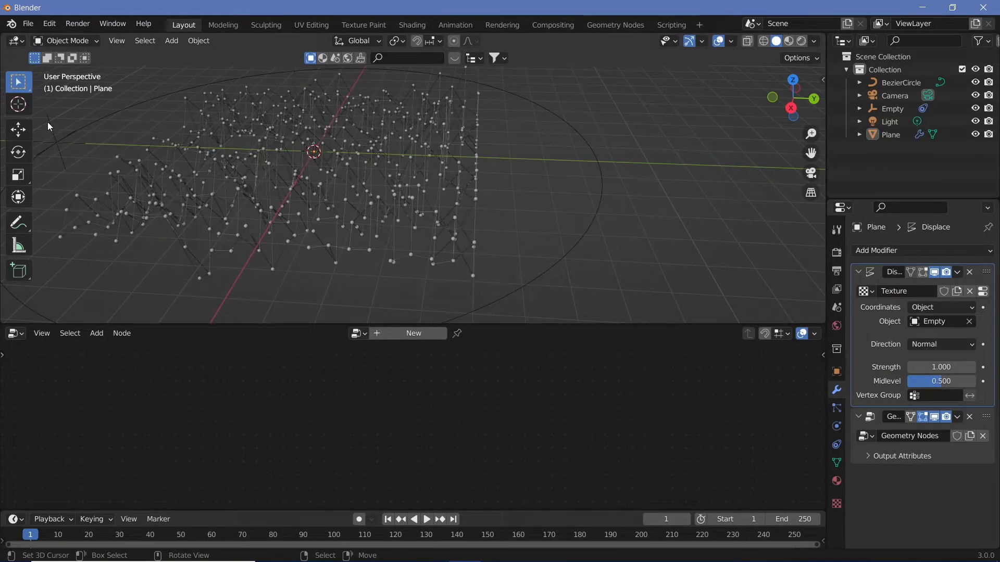
Step: Vary the Empty's Follow Path offset to preview the moving displacement and reset the offset to 0
{"action": "right_click", "coordinate": [49, 124]}
{"action": "left_click", "coordinate": [836, 407]}
{"action": "left_click_drag", "start_coordinate": [937, 307], "coordinate": [974, 307]}
{"action": "type", "text": "0"}
{"action": "key", "text": "Return"}
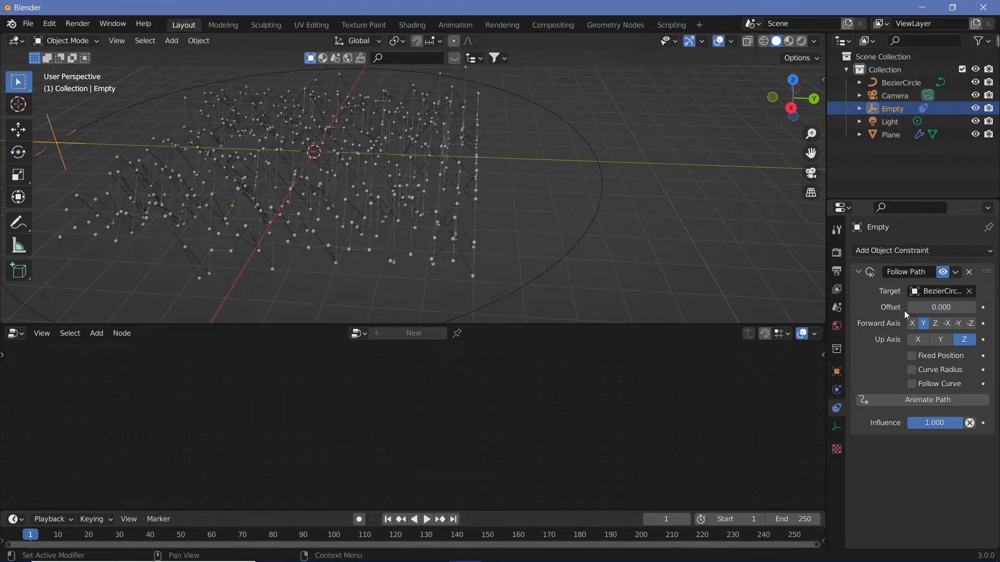
{"action": "middle_click_drag", "start_coordinate": [412, 286], "coordinate": [421, 263]}
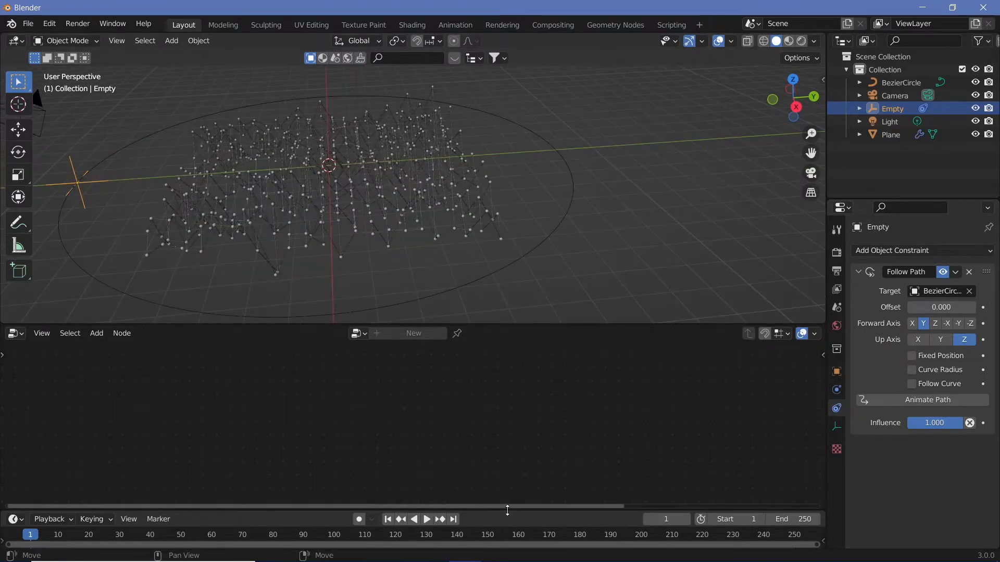
Step: Set the end frame to 300 and keyframe the Empty's Follow Path offset at 0 on frame 1 and 100 on frame 301
{"action": "left_click_drag", "start_coordinate": [507, 511], "coordinate": [546, 406]}
{"action": "key", "text": "Return"}
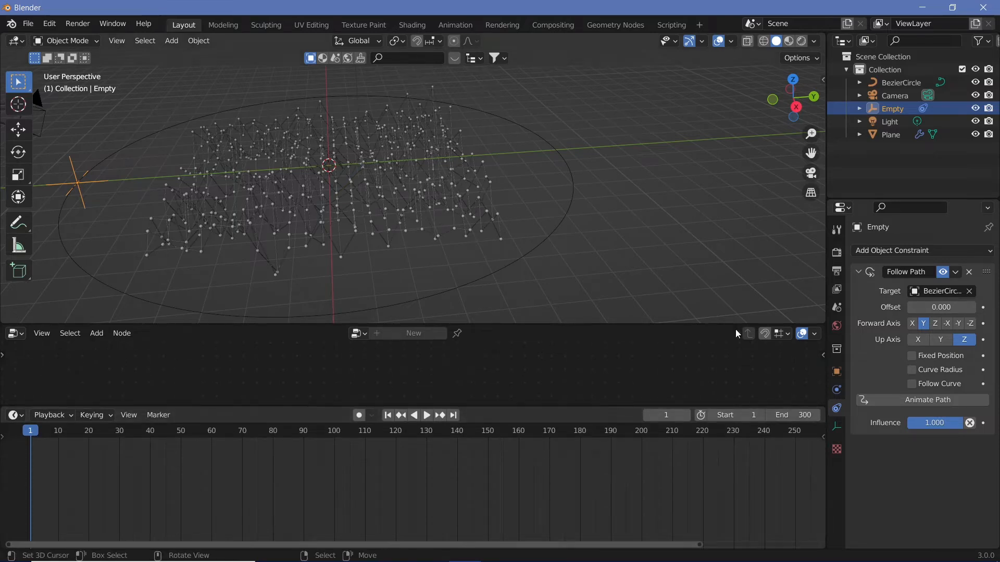
{"action": "key", "text": "i"}
{"action": "middle_click_drag", "start_coordinate": [815, 452], "coordinate": [764, 452]}
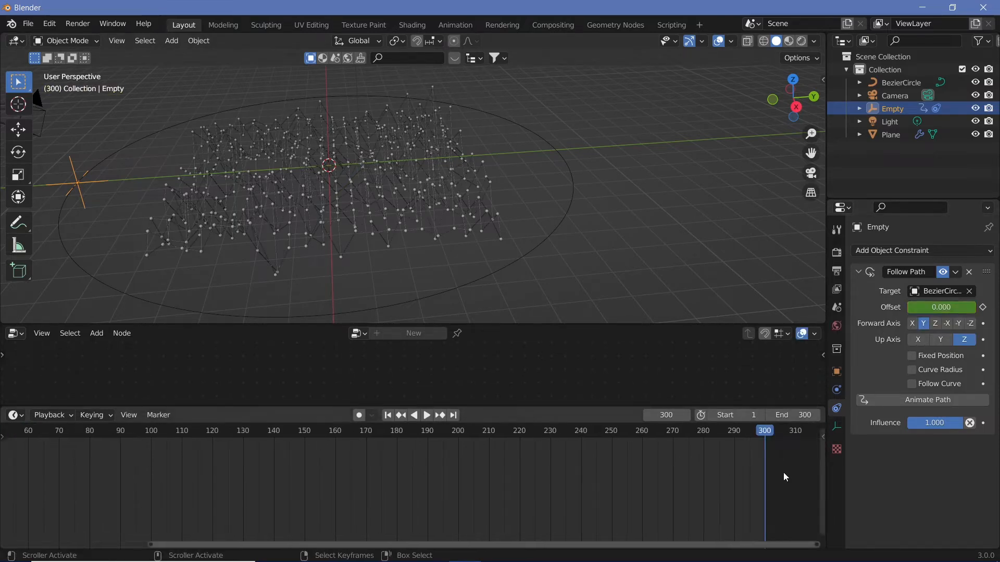
{"action": "key", "text": "i"}
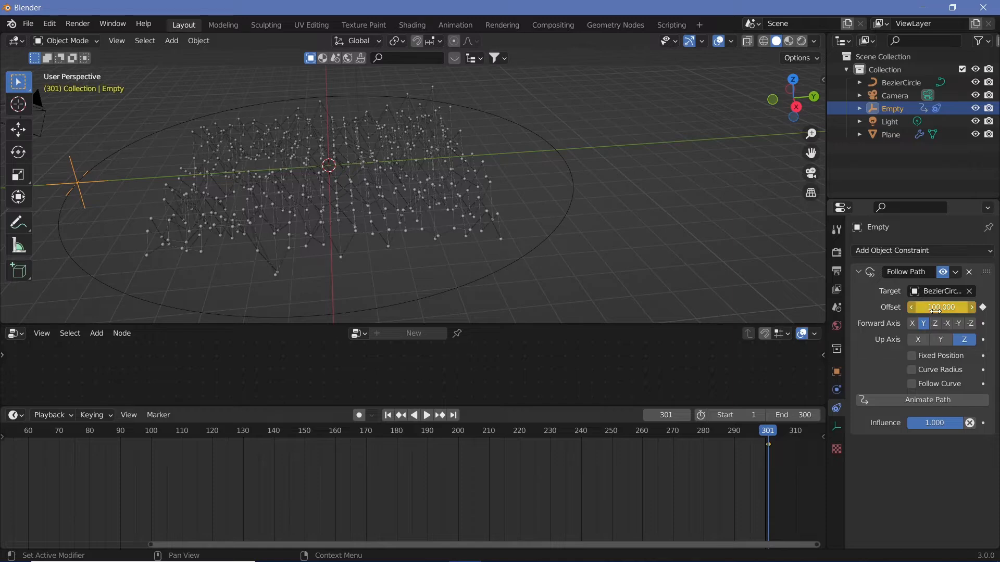
Step: Lower the Empty's Follow Path influence to 0.119, playing the animation to judge the displacement speed
{"action": "left_click_drag", "start_coordinate": [674, 443], "coordinate": [335, 443]}
{"action": "middle_click_drag", "start_coordinate": [421, 240], "coordinate": [409, 233]}
{"action": "key", "text": "space"}
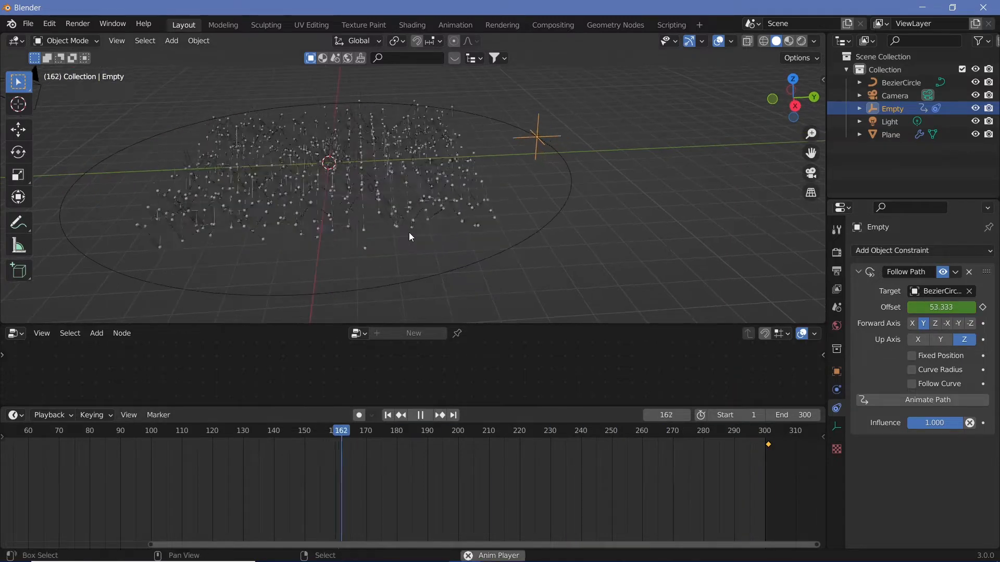
{"action": "key", "text": "space"}
{"action": "left_click_drag", "start_coordinate": [959, 422], "coordinate": [906, 422]}
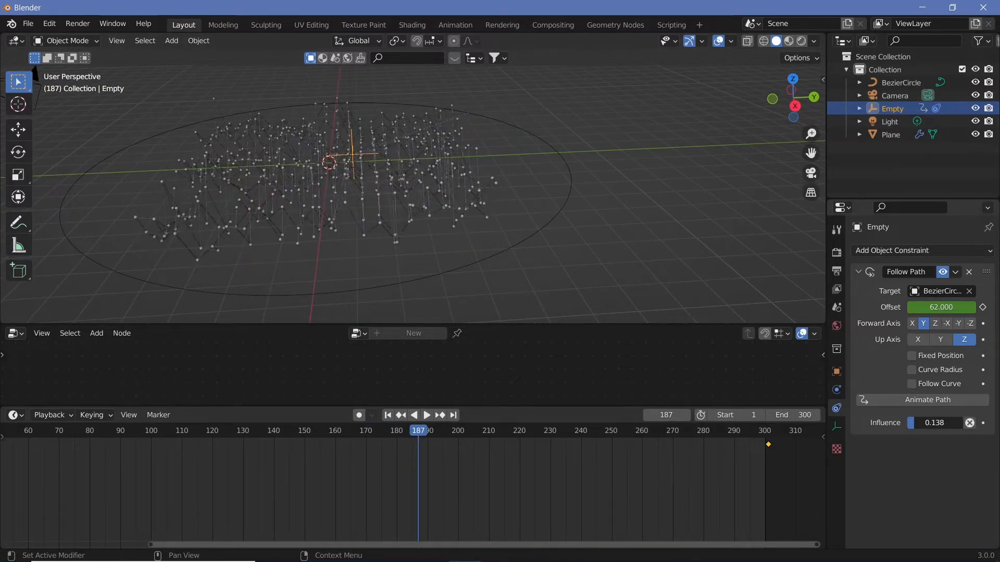
{"action": "key", "text": "space"}
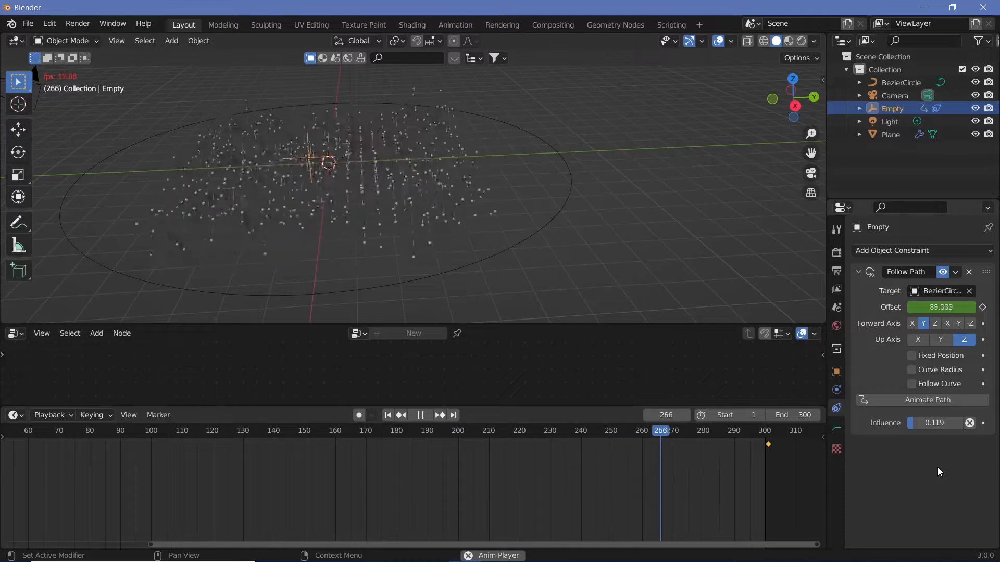
{"action": "key", "text": "space"}
Step: Add a Decimate modifier to the plane above its other modifiers, with a ratio of 0.5224
{"action": "right_click", "coordinate": [494, 217]}
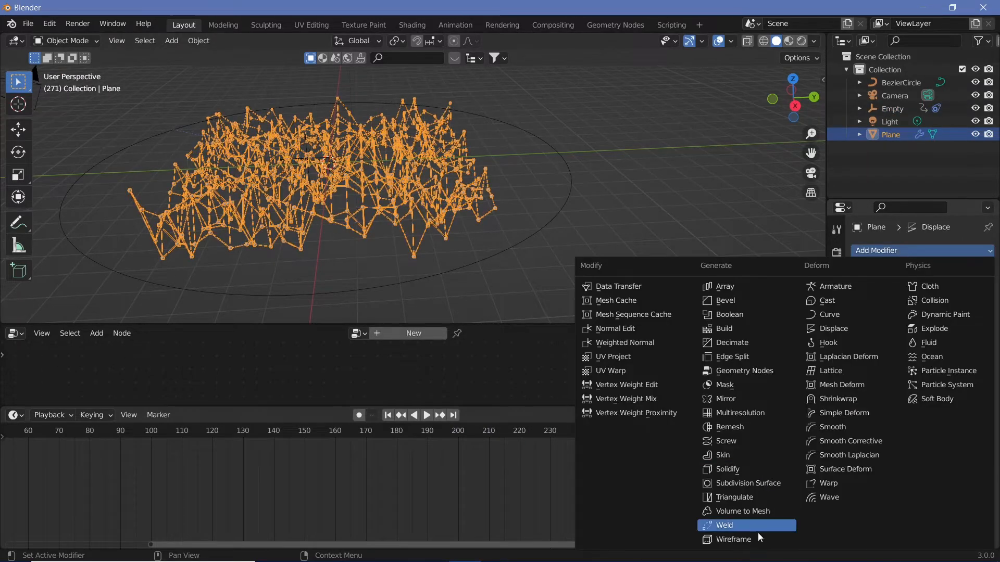
{"action": "left_click", "coordinate": [765, 343]}
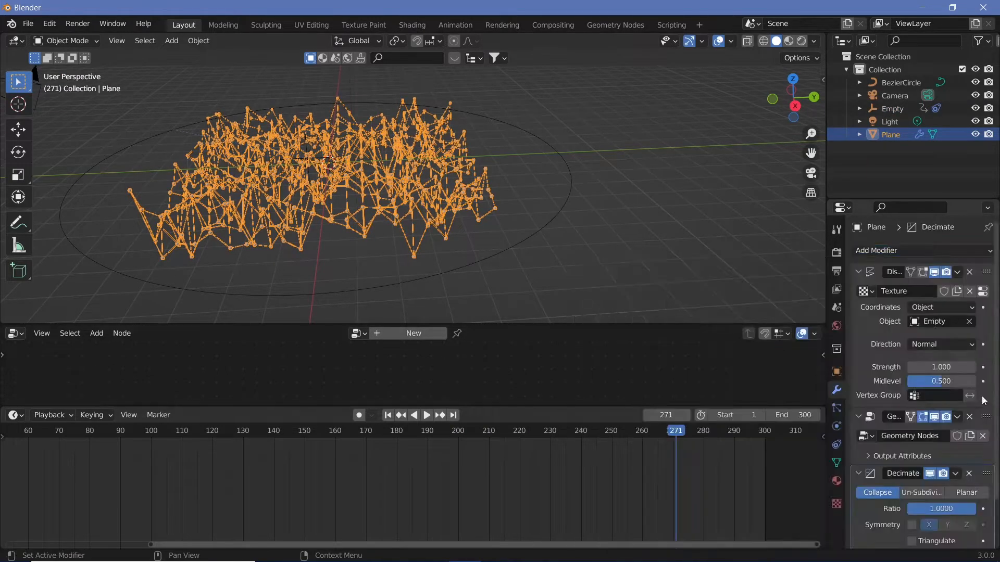
{"action": "left_click_drag", "start_coordinate": [986, 474], "coordinate": [986, 272]}
{"action": "mouse_move", "coordinate": [958, 307]}
{"action": "left_mouse_down"}
{"action": "mouse_move", "coordinate": [919, 307]}
{"action": "mouse_move", "coordinate": [942, 307]}
{"action": "left_mouse_up"}
{"action": "middle_click_drag", "start_coordinate": [492, 233], "coordinate": [487, 227]}
{"action": "key", "text": "s"}
{"action": "right_click", "coordinate": [485, 228]}
{"action": "key", "text": "a"}
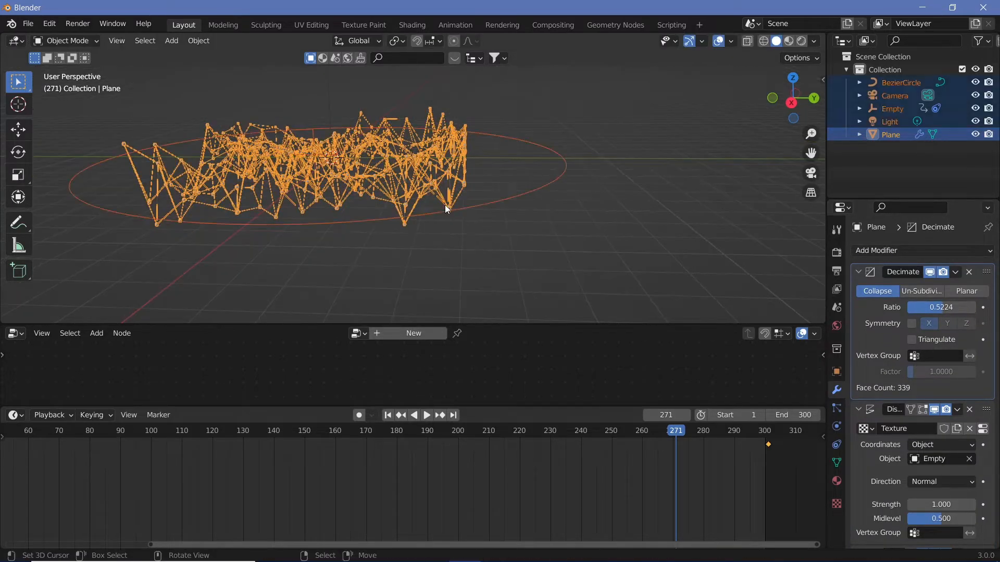
{"action": "key", "text": "a"}
Step: Switch the 3D viewport to the camera view and enlarge it by shrinking the node editor and timeline
{"action": "scroll", "coordinate": [417, 208], "scroll_direction": "up", "scroll_amount": 5}
{"action": "mouse_move", "coordinate": [417, 208]}
{"action": "middle_mouse_down"}
{"action": "mouse_move", "coordinate": [406, 211]}
{"action": "mouse_move", "coordinate": [430, 214]}
{"action": "middle_mouse_up"}
{"action": "key", "text": "KP_0"}
{"action": "key", "text": "KP_0"}
{"action": "key", "text": "n"}
{"action": "scroll", "coordinate": [395, 221], "scroll_direction": "up", "scroll_amount": 4}
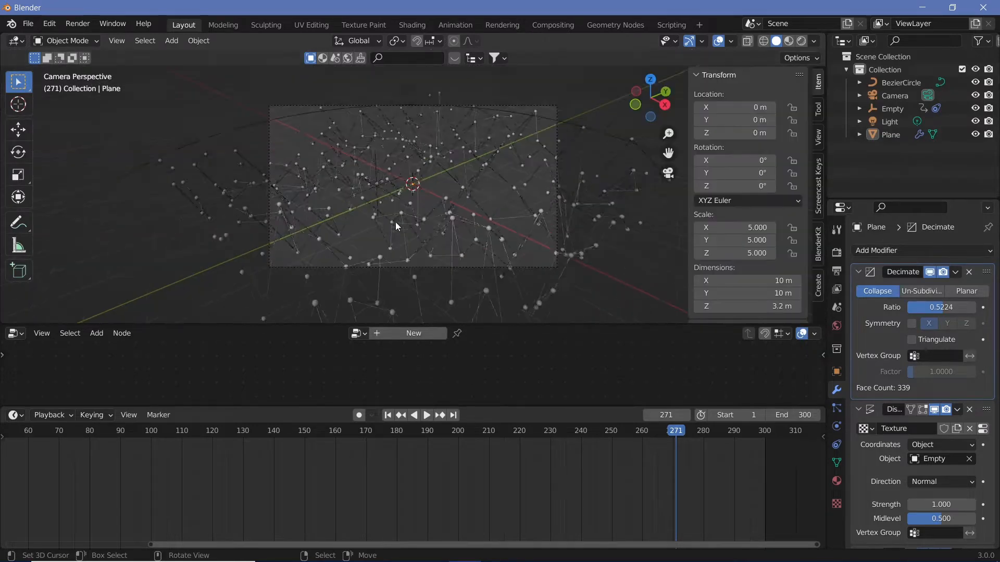
{"action": "key", "text": "n"}
{"action": "left_click_drag", "start_coordinate": [536, 327], "coordinate": [537, 369]}
{"action": "left_click_drag", "start_coordinate": [537, 408], "coordinate": [516, 502]}
{"action": "scroll", "coordinate": [525, 267], "scroll_direction": "up", "scroll_amount": 1}
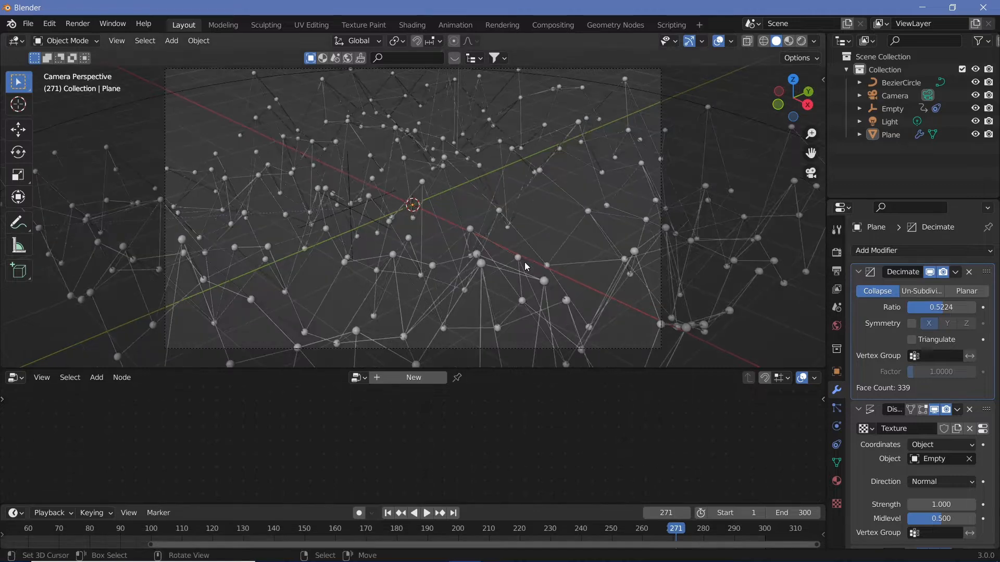
Step: Lock the camera to the view and lower it to face the wire grid almost level
{"action": "key", "text": "n"}
{"action": "left_click", "coordinate": [816, 137]}
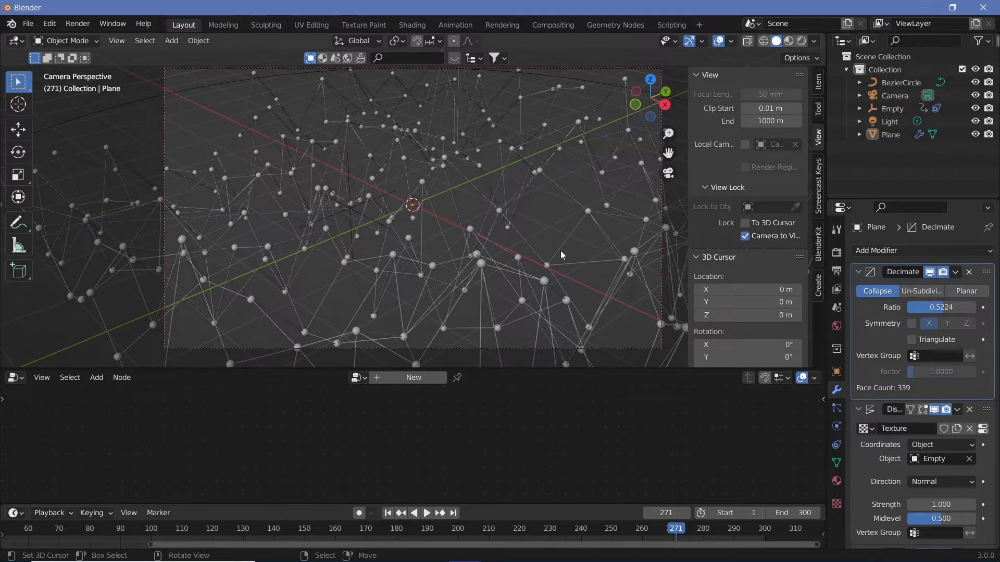
{"action": "key", "text": "n"}
{"action": "middle_click_drag", "start_coordinate": [501, 252], "coordinate": [511, 217]}
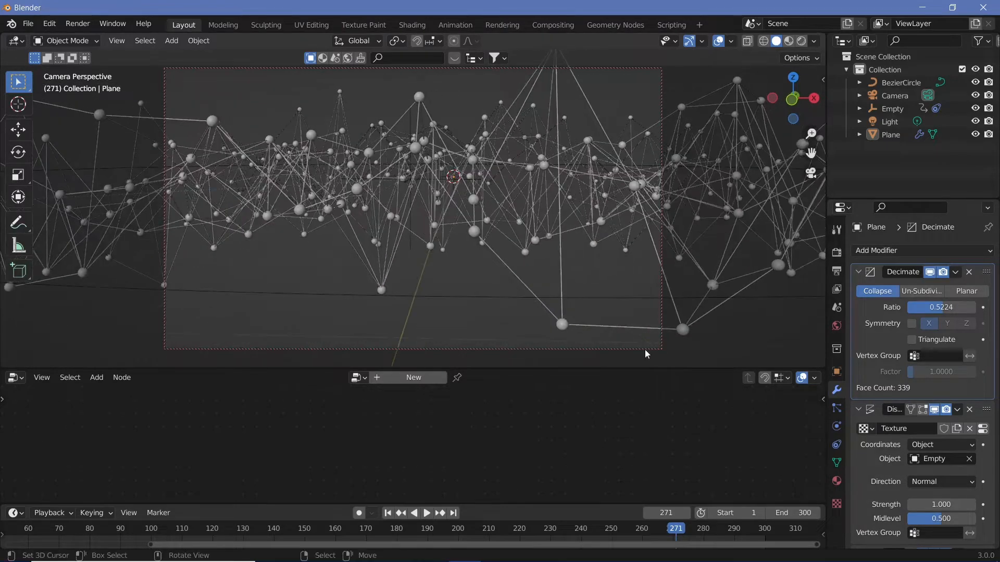
Step: Set the camera's rotation to X 90°, Y 0°, Z 0° and center the wire grid in its frame
{"action": "left_click", "coordinate": [836, 373]}
{"action": "left_click", "coordinate": [661, 329]}
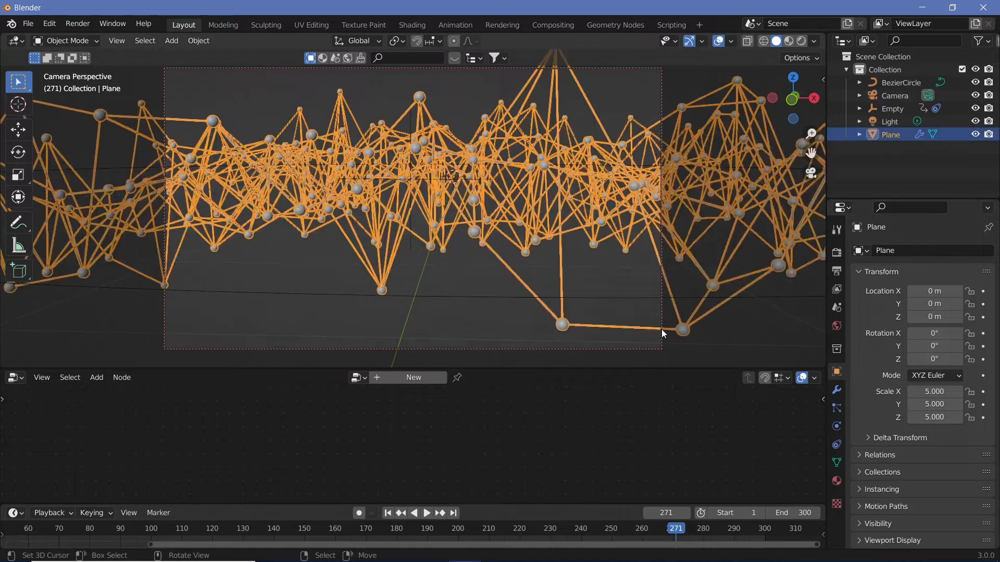
{"action": "left_click", "coordinate": [662, 329]}
{"action": "left_click", "coordinate": [939, 345]}
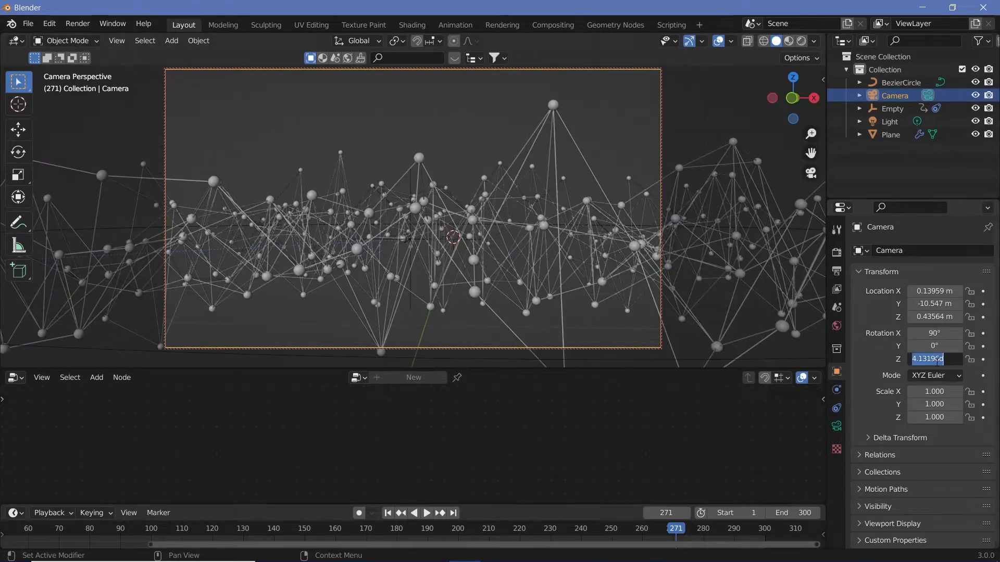
{"action": "type", "text": "0"}
{"action": "key", "text": "Return"}
{"action": "left_click", "coordinate": [836, 407]}
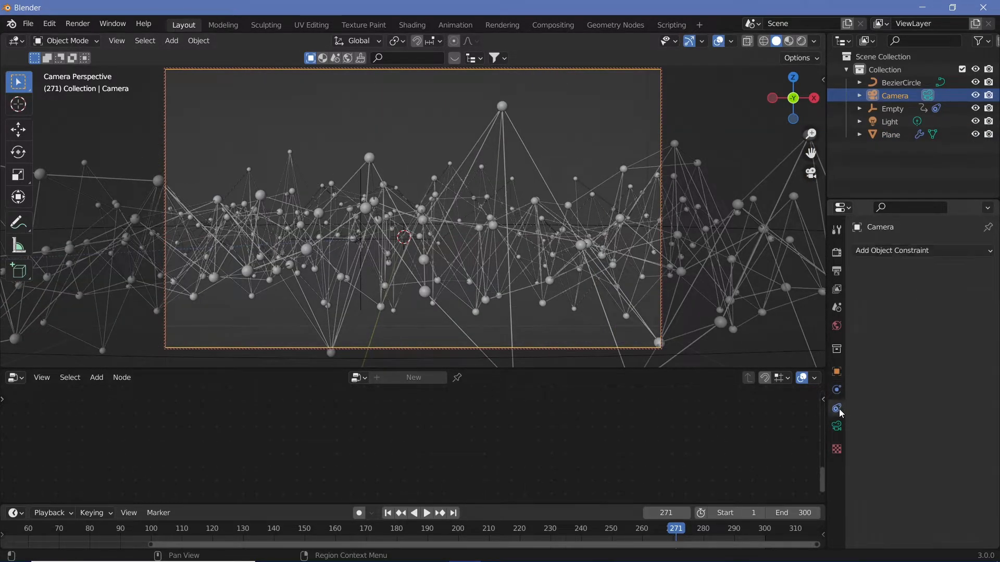
{"action": "left_click", "coordinate": [893, 250]}
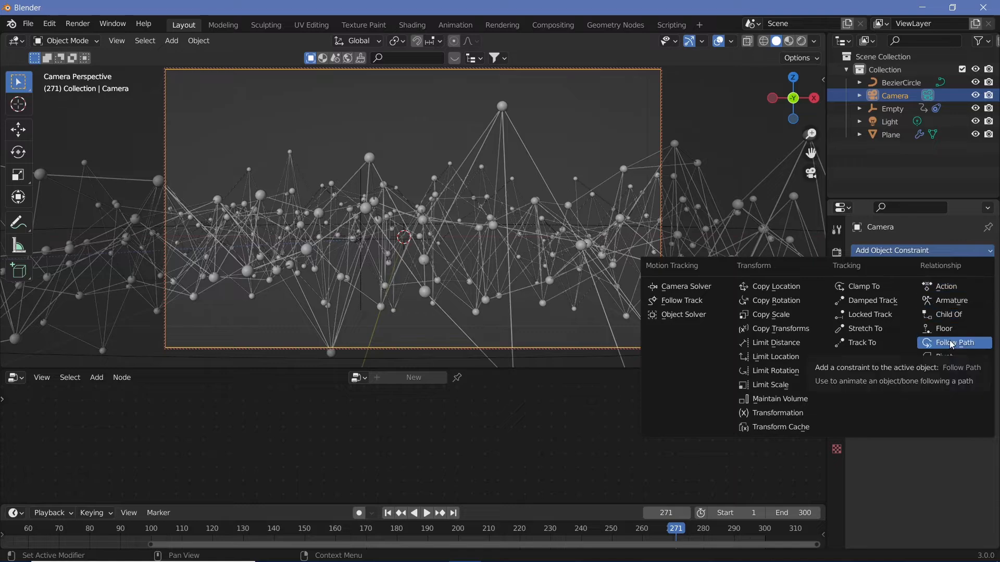
{"action": "mouse_move", "coordinate": [443, 242]}
{"action": "middle_mouse_down", "text": "shift"}
{"action": "mouse_move", "coordinate": [460, 224]}
{"action": "mouse_move", "coordinate": [448, 223]}
{"action": "mouse_move", "coordinate": [448, 240]}
{"action": "middle_mouse_up", "text": "shift"}
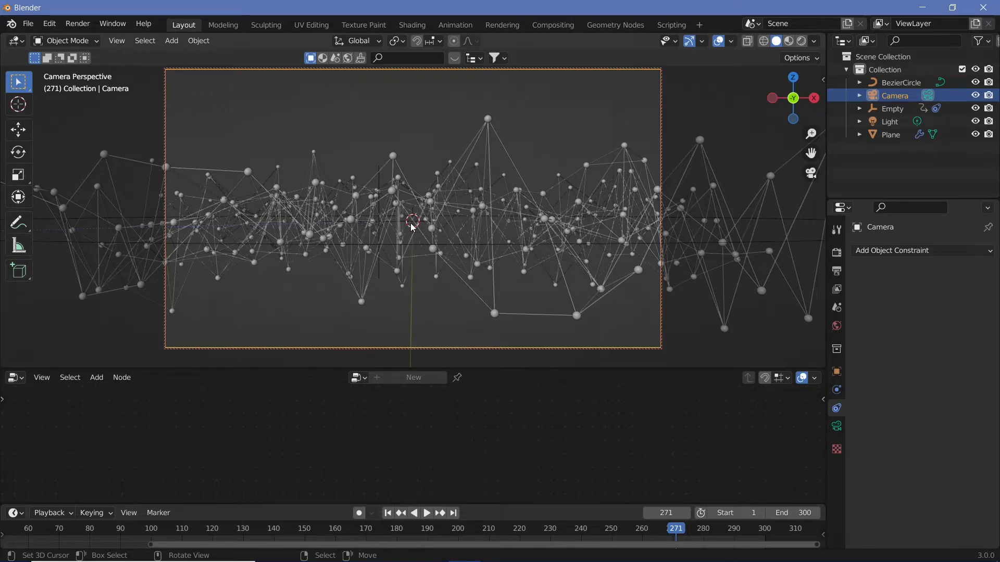
Step: Add a Plain Axes empty at the grid's center and rename it cameraControler
{"action": "middle_click_drag", "start_coordinate": [420, 221], "coordinate": [411, 277]}
{"action": "key", "text": "shift+a"}
{"action": "mouse_move", "coordinate": [411, 277]}
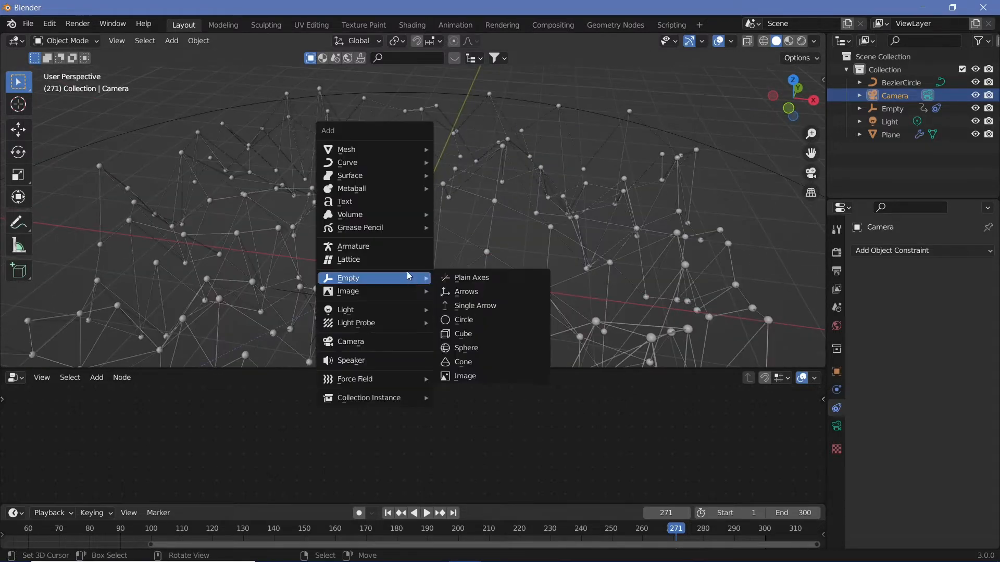
{"action": "left_click", "coordinate": [496, 277]}
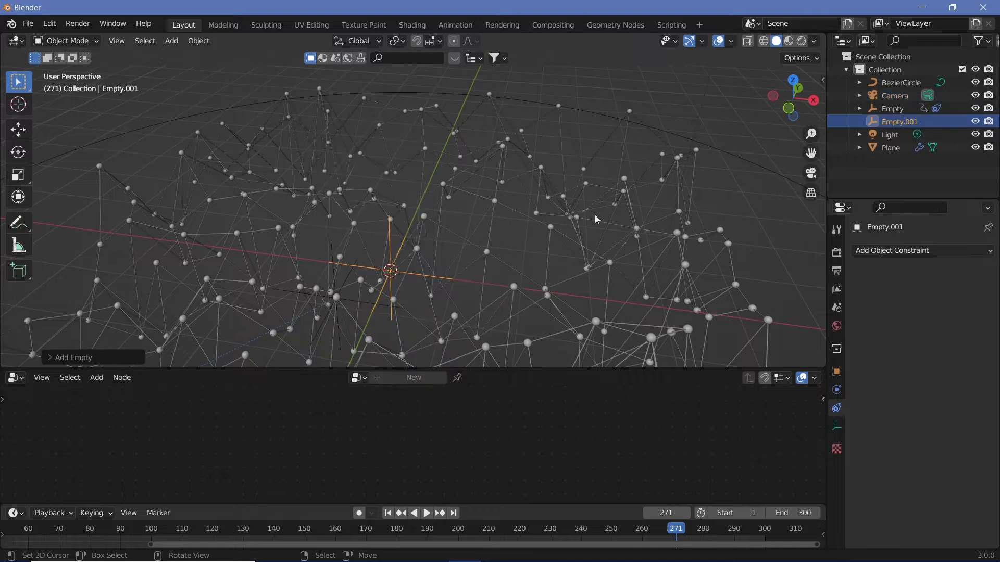
{"action": "left_click", "coordinate": [894, 120]}
{"action": "type", "text": "cameraControler"}
{"action": "key", "text": "Return"}
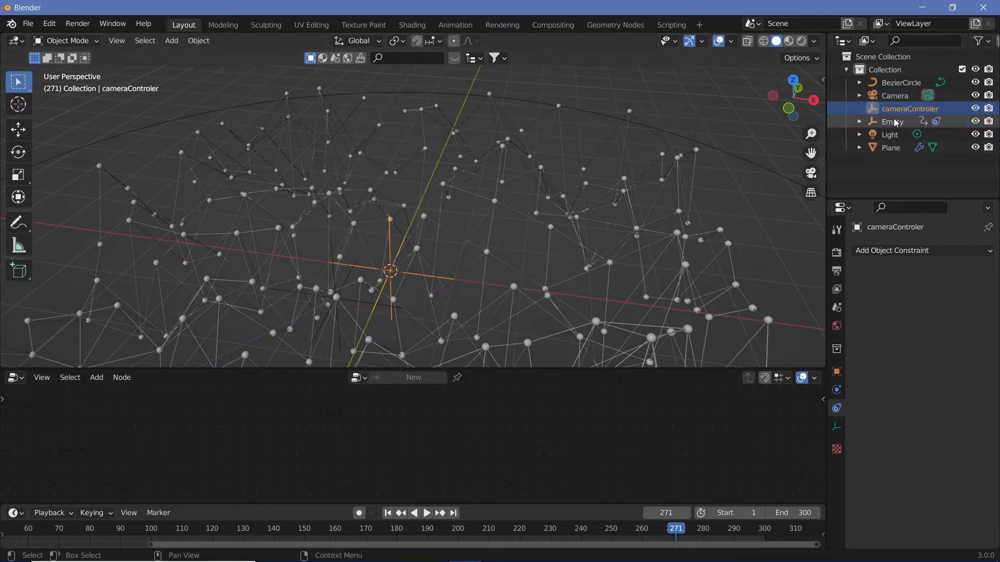
Step: Parent the camera to the cameraControler empty
{"action": "key", "text": "KP_0"}
{"action": "left_click", "coordinate": [660, 87]}
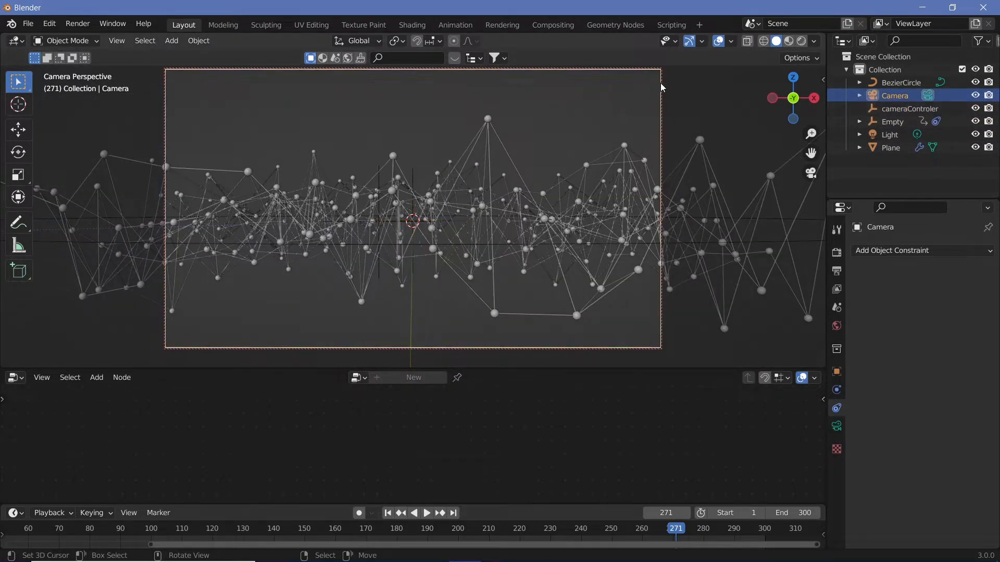
{"action": "left_click", "coordinate": [421, 174], "text": "shift"}
{"action": "key", "text": "ctrl+p"}
{"action": "left_click", "coordinate": [420, 168]}
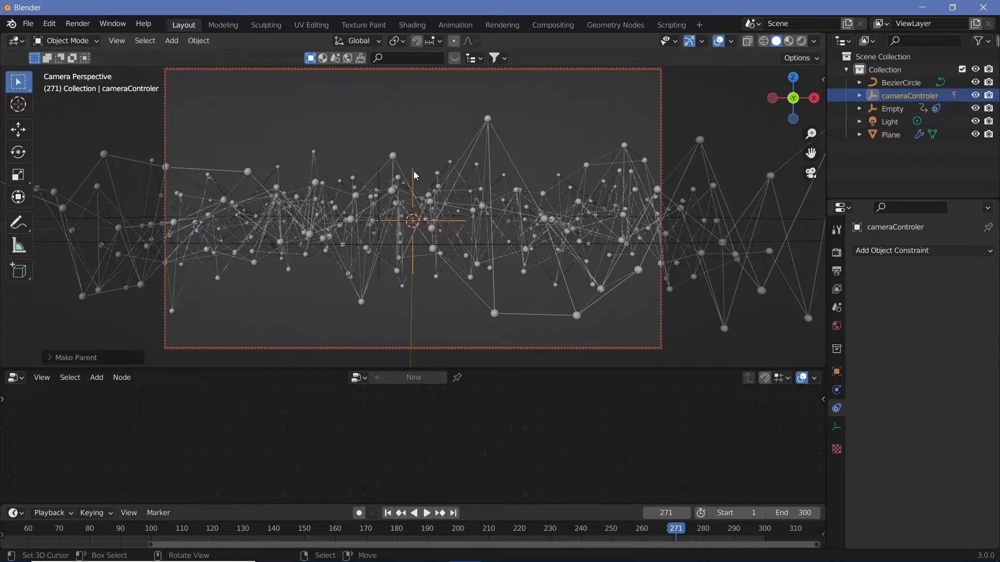
Step: Try rotating cameraControler about the global Z axis to preview the camera's orbit, and cancel the rotation
{"action": "key", "text": "r"}
{"action": "key", "text": "z"}
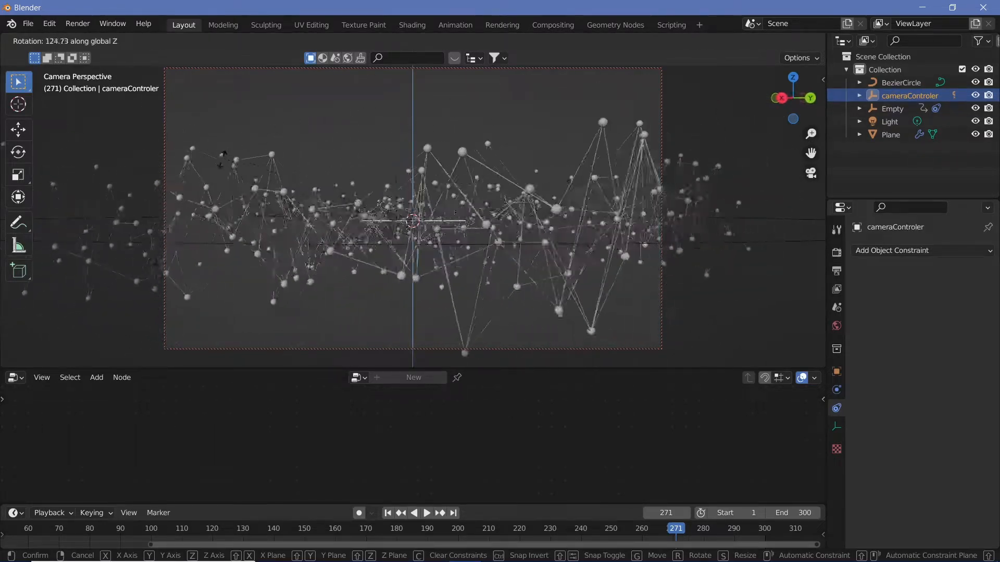
{"action": "right_click", "coordinate": [378, 263]}
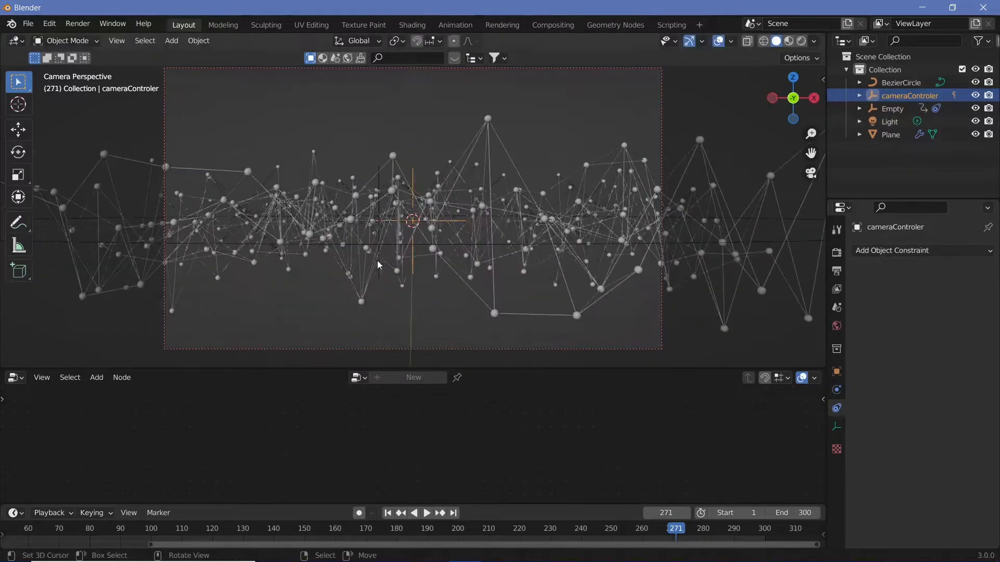
Step: Keyframe cameraControler's rotation on frame 1 and move the playhead to frame 301
{"action": "left_click_drag", "start_coordinate": [467, 502], "coordinate": [467, 475]}
{"action": "left_click_drag", "start_coordinate": [402, 544], "coordinate": [254, 541]}
{"action": "left_click", "coordinate": [124, 506]}
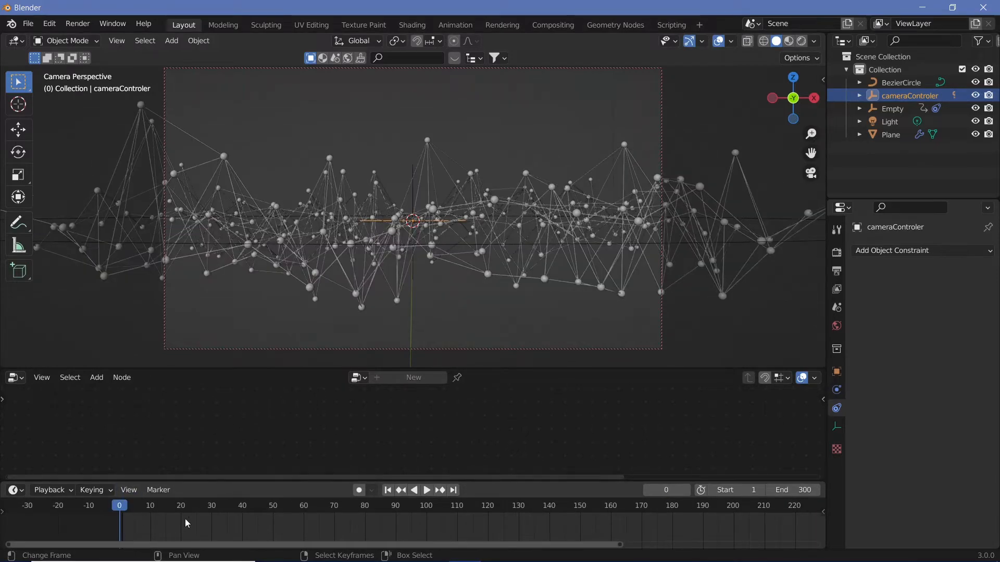
{"action": "left_click", "coordinate": [411, 163]}
{"action": "left_click", "coordinate": [412, 168]}
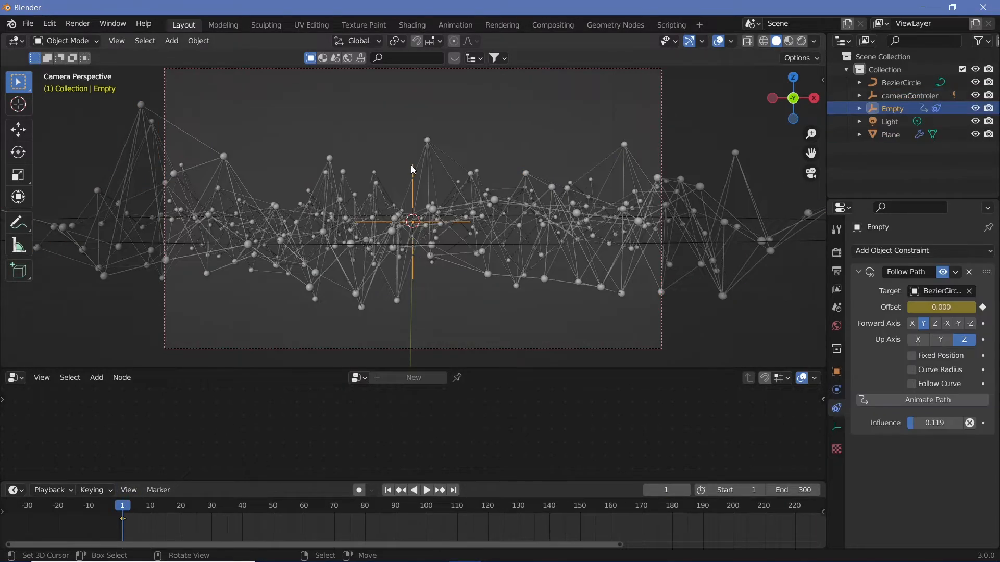
{"action": "left_click", "coordinate": [896, 94]}
{"action": "key", "text": "KP_0"}
{"action": "key", "text": "KP_0"}
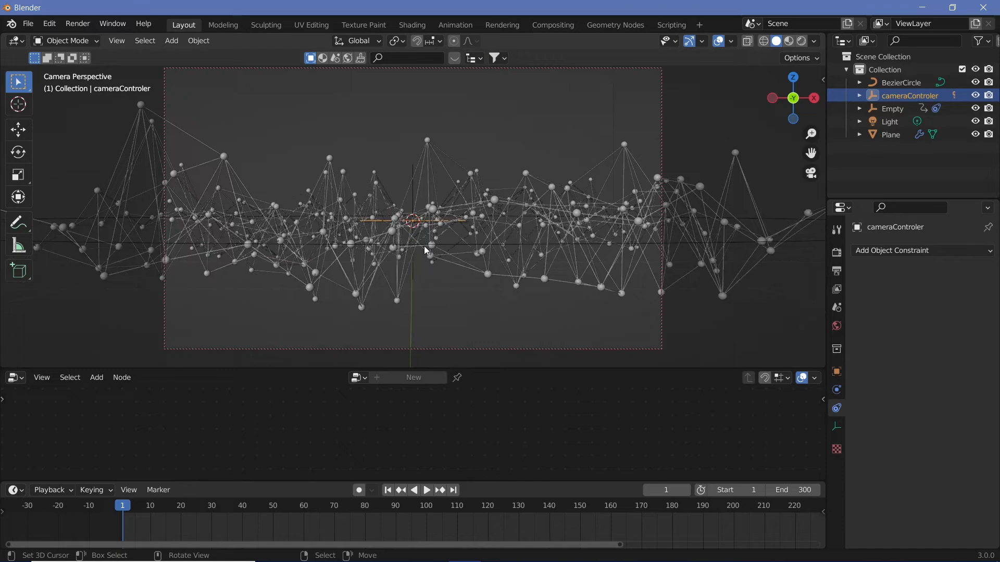
{"action": "key", "text": "i"}
{"action": "left_click", "coordinate": [398, 230]}
{"action": "middle_click_drag", "start_coordinate": [586, 525], "coordinate": [79, 527]}
{"action": "left_click_drag", "start_coordinate": [533, 512], "coordinate": [536, 514]}
{"action": "left_click", "coordinate": [410, 167]}
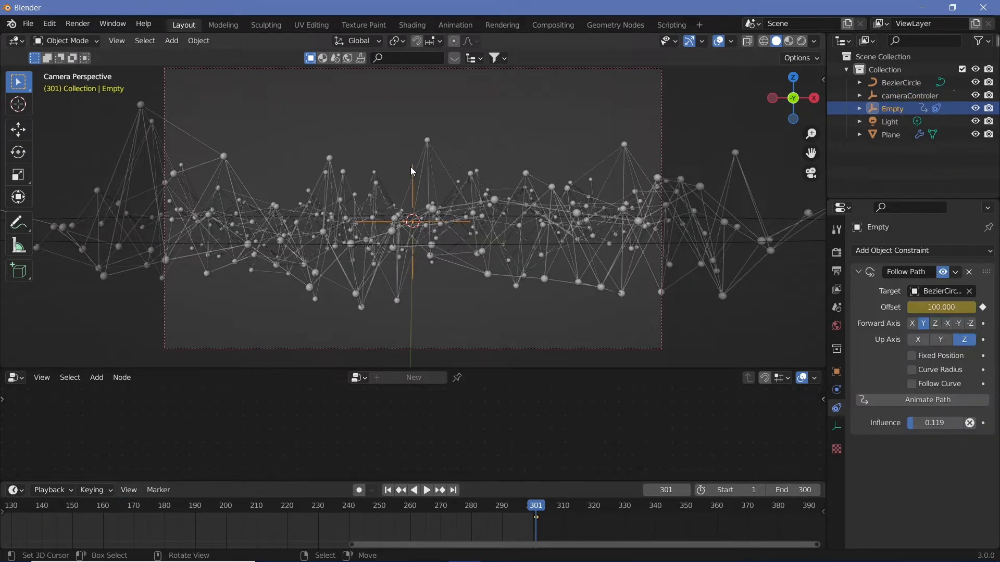
{"action": "type", "text": "rz360"}
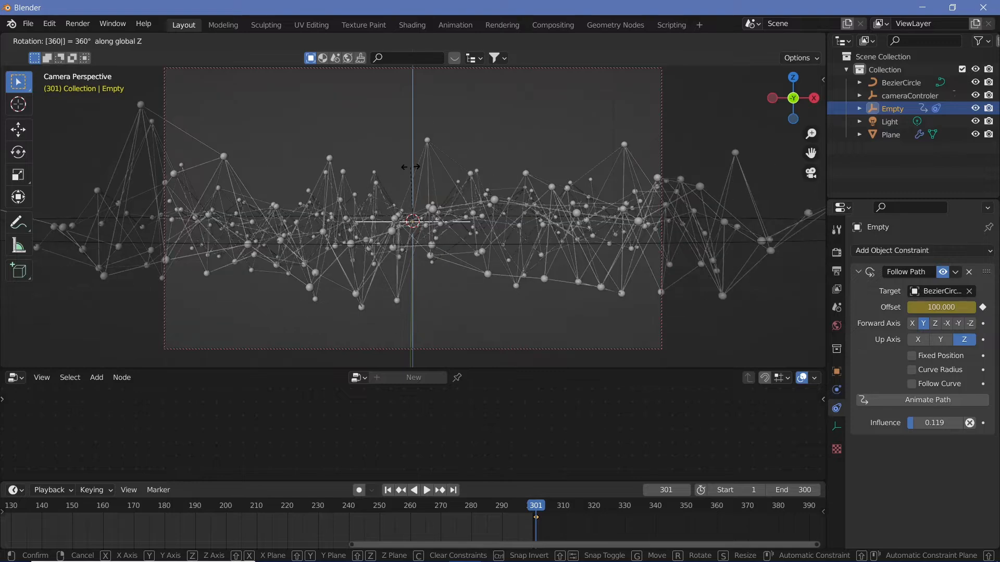
{"action": "key", "text": "Return"}
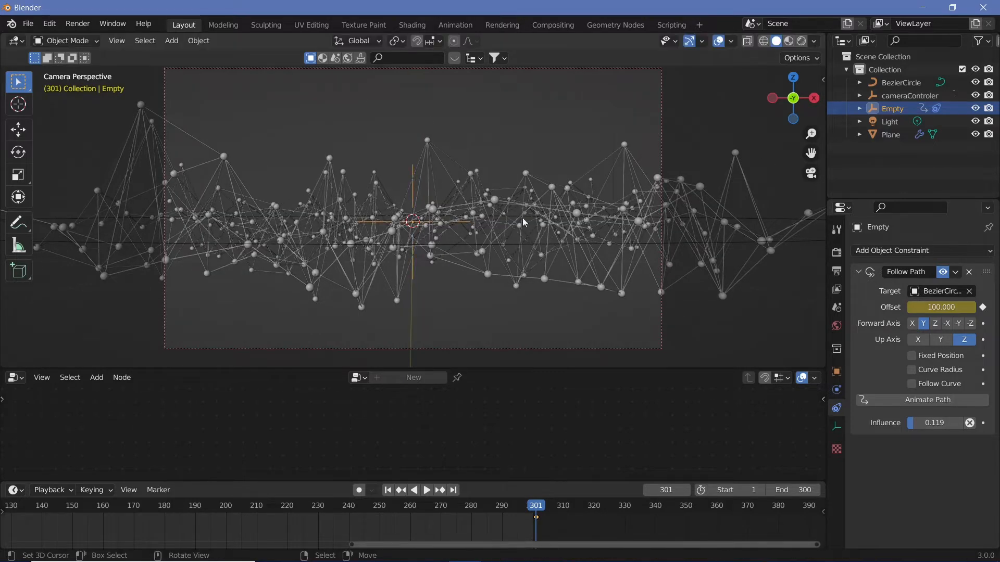
Step: Rotate cameraControler 360° about the Z axis, keyframe its rotation on frame 301, and play the animation
{"action": "left_click", "coordinate": [895, 97]}
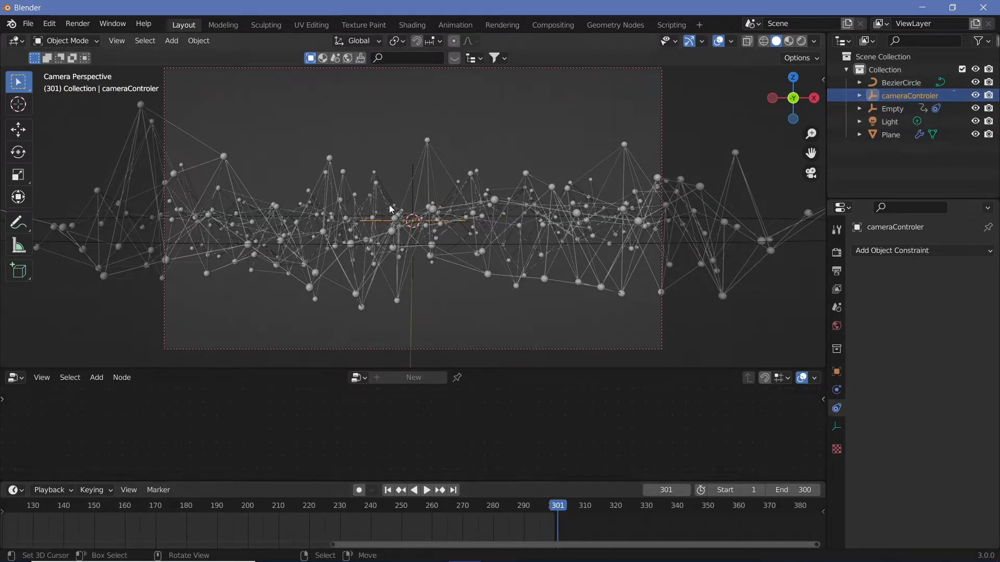
{"action": "type", "text": "rz360"}
{"action": "key", "text": "Return"}
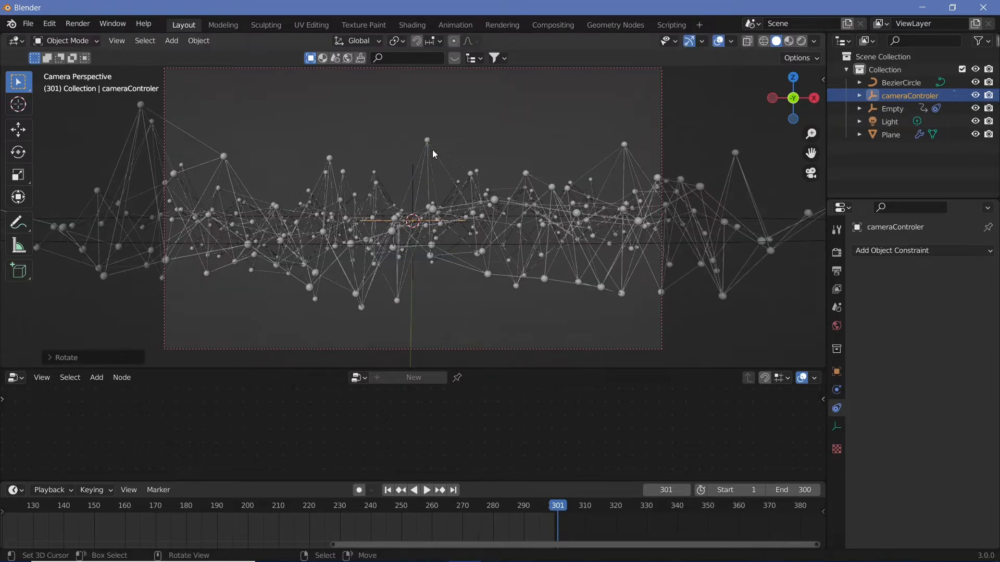
{"action": "key", "text": "i"}
{"action": "left_click", "coordinate": [432, 149]}
{"action": "scroll", "coordinate": [438, 529], "scroll_direction": "down", "scroll_amount": 4}
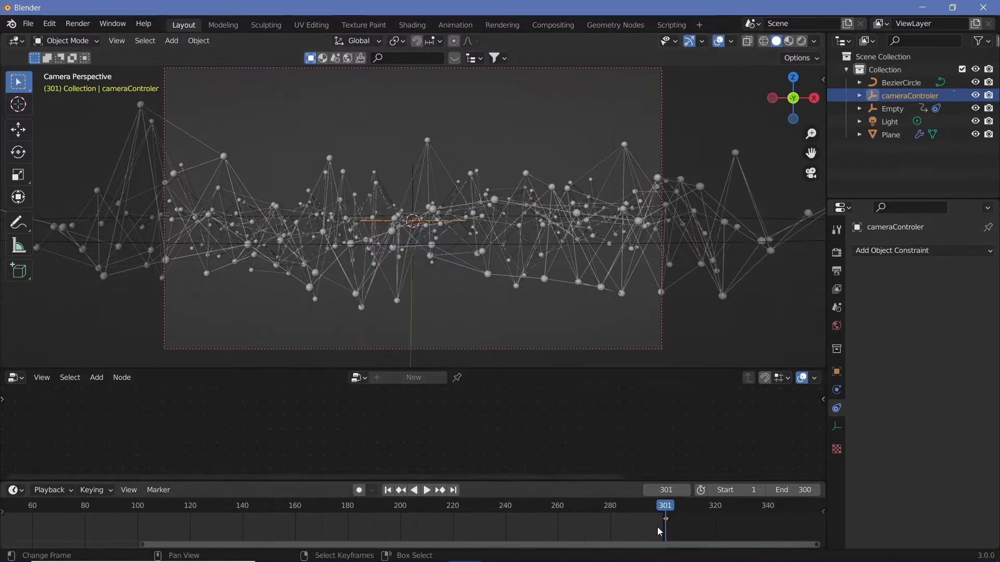
{"action": "key", "text": "space"}
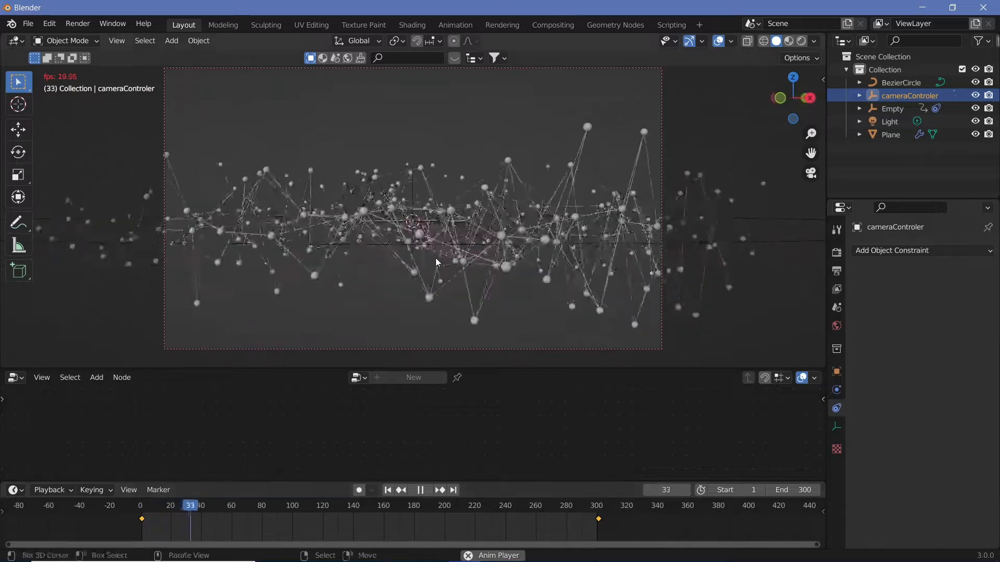
Step: Return to frame 1, scale cameraControler down to about 0.6 to bring the camera closer, and play the animation
{"action": "left_click", "coordinate": [515, 347]}
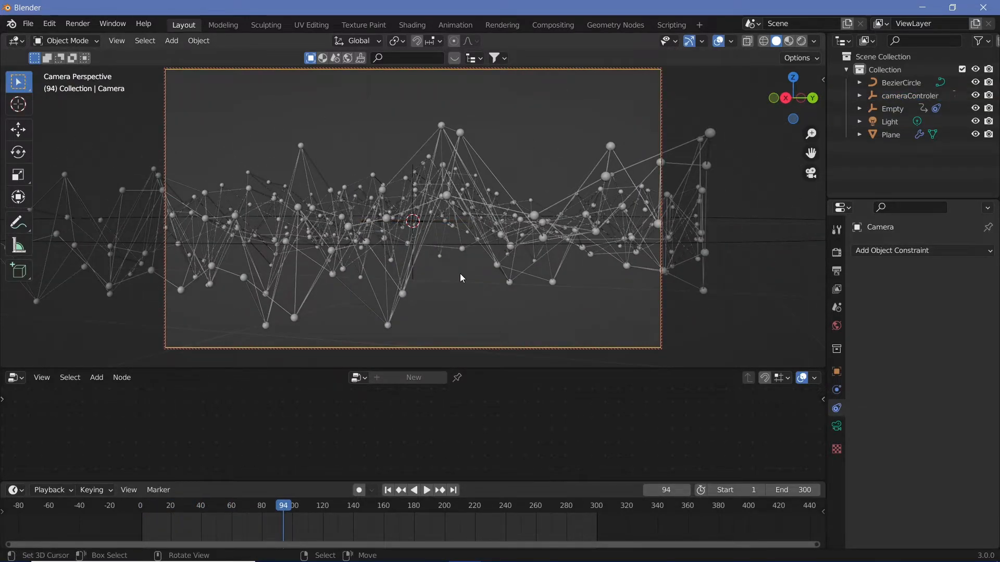
{"action": "left_click_drag", "start_coordinate": [225, 512], "coordinate": [141, 512]}
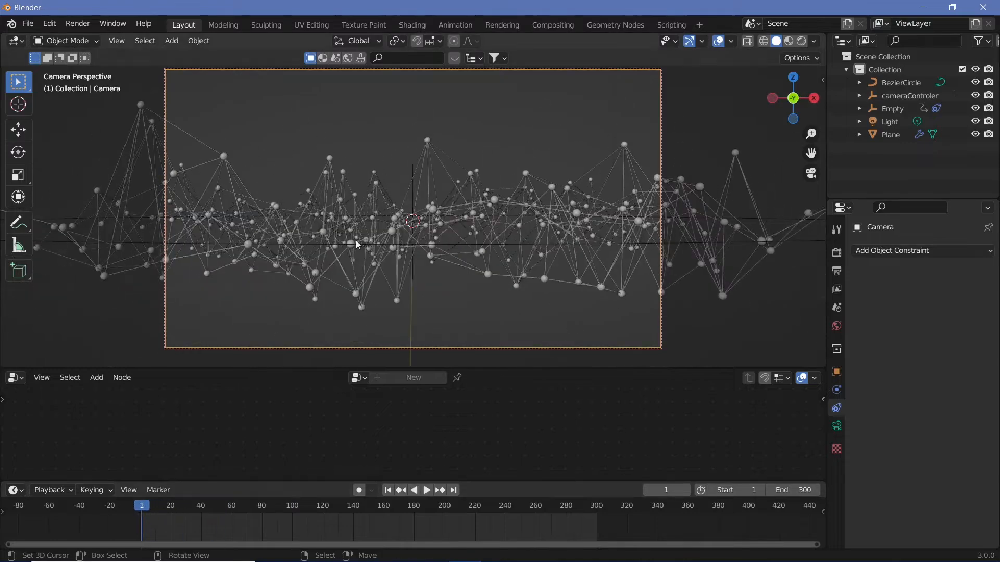
{"action": "right_click", "coordinate": [411, 170]}
{"action": "key", "text": "s"}
{"action": "right_click", "coordinate": [423, 174]}
{"action": "right_click", "coordinate": [411, 171]}
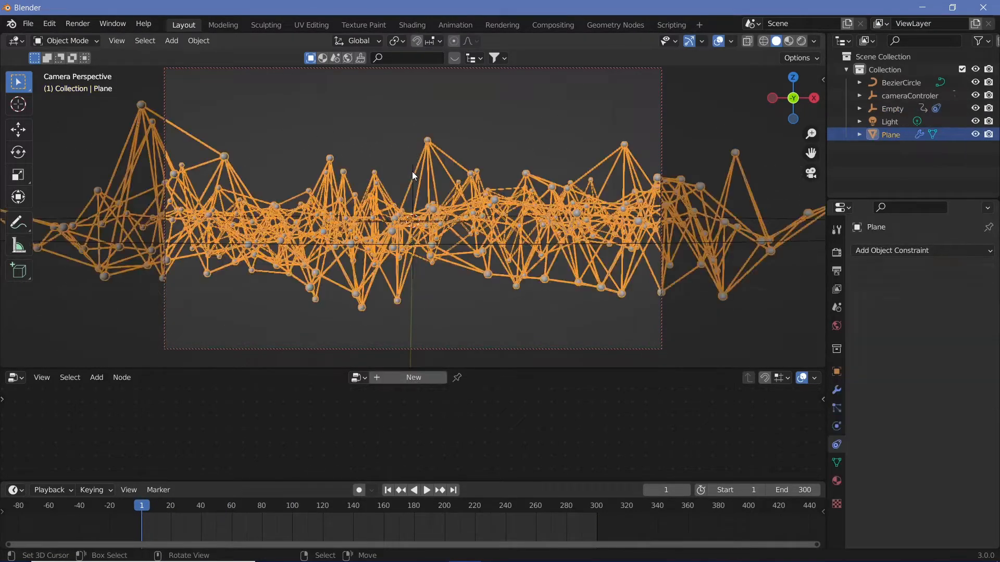
{"action": "right_click", "coordinate": [412, 170]}
{"action": "right_click", "coordinate": [414, 176]}
{"action": "key", "text": "s"}
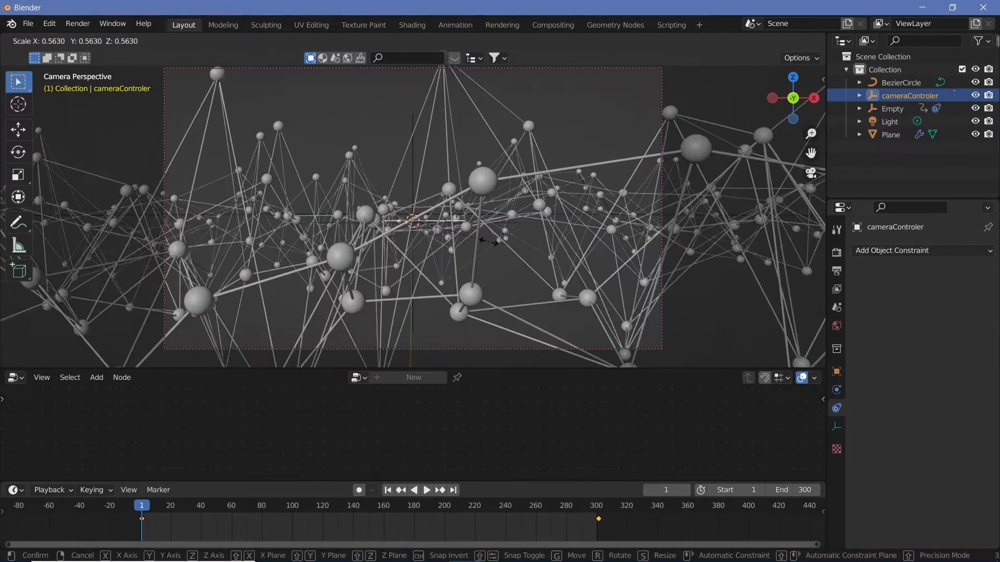
{"action": "left_click", "coordinate": [498, 252]}
{"action": "key", "text": "space"}
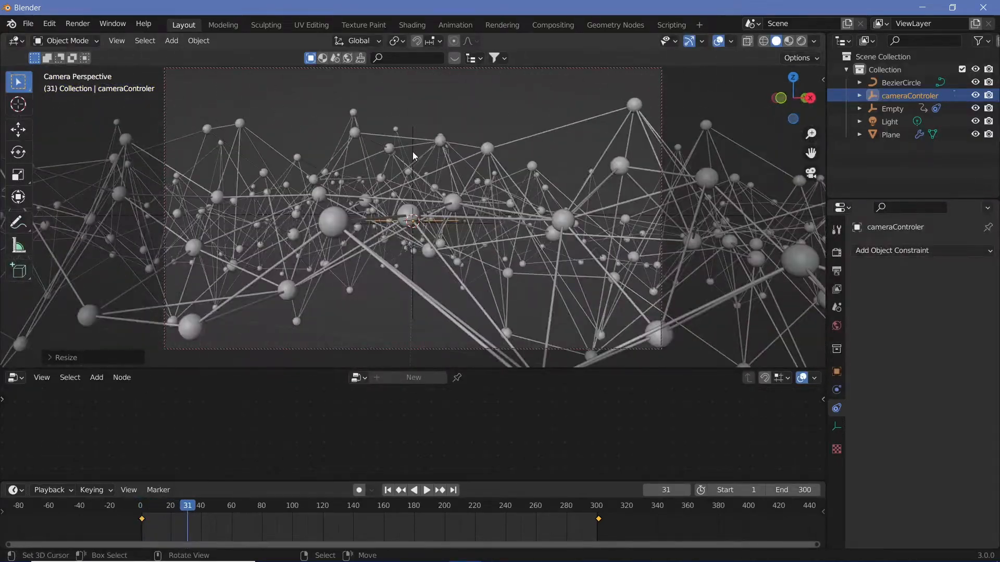
Step: Set the influence of the Empty's Follow Path constraint to 0.01 and play the animation
{"action": "right_click", "coordinate": [414, 156]}
{"action": "left_click", "coordinate": [928, 423]}
{"action": "type", "text": "0.01"}
{"action": "key", "text": "Return"}
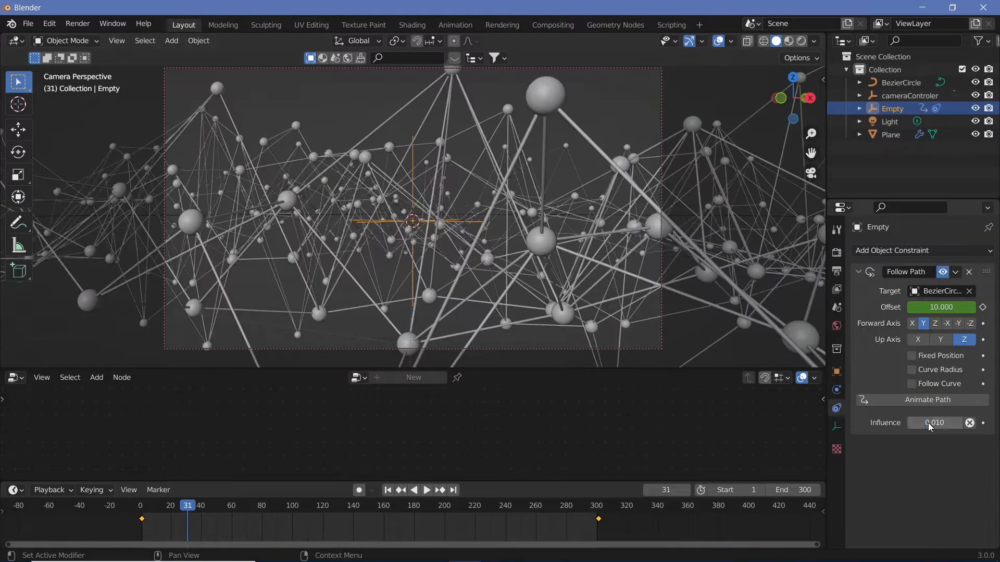
{"action": "key", "text": "space"}
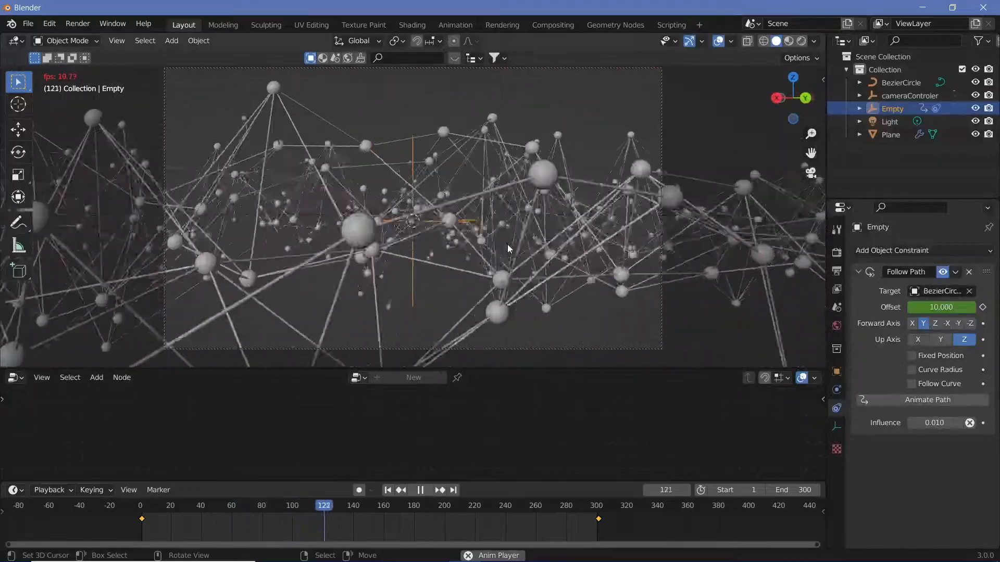
Step: Try a Follow Path influence of 0.005 on the Empty, preview the motion, and set the influence back to 0.01
{"action": "key", "text": "space"}
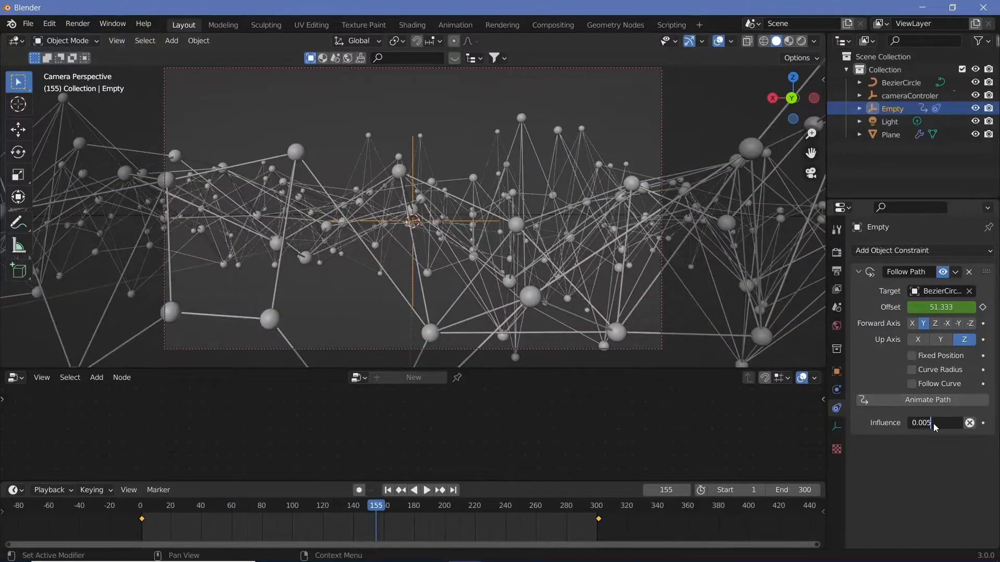
{"action": "key", "text": "Return"}
{"action": "key", "text": "space"}
{"action": "key", "text": "space"}
{"action": "double_click", "coordinate": [945, 421]}
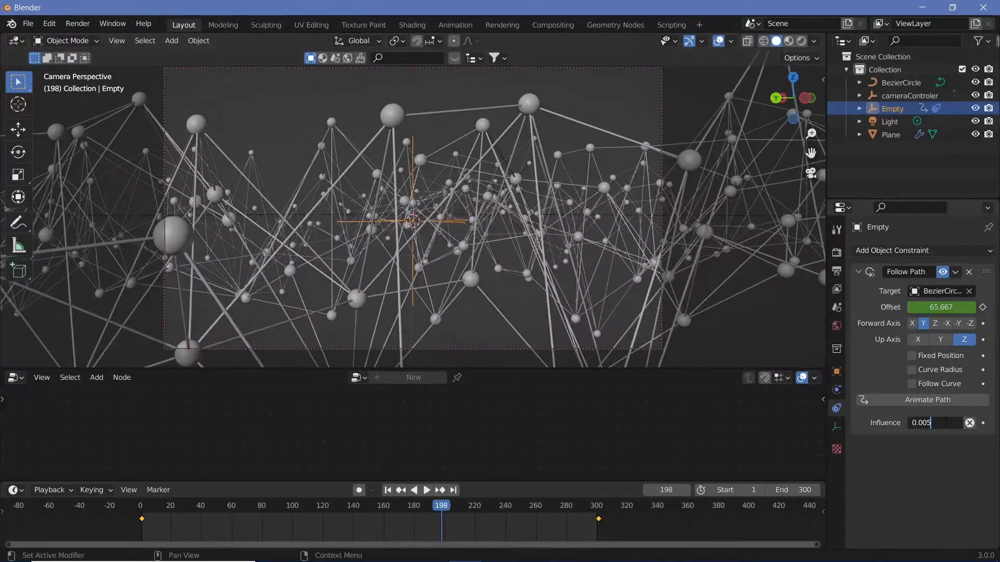
{"action": "key", "text": "BackSpace"}
{"action": "key", "text": "BackSpace"}
{"action": "type", "text": "1"}
{"action": "key", "text": "Return"}
Step: Select the camera, rewind the timeline to frame 0 and play the animation to check the camera's view
{"action": "right_click", "coordinate": [551, 349]}
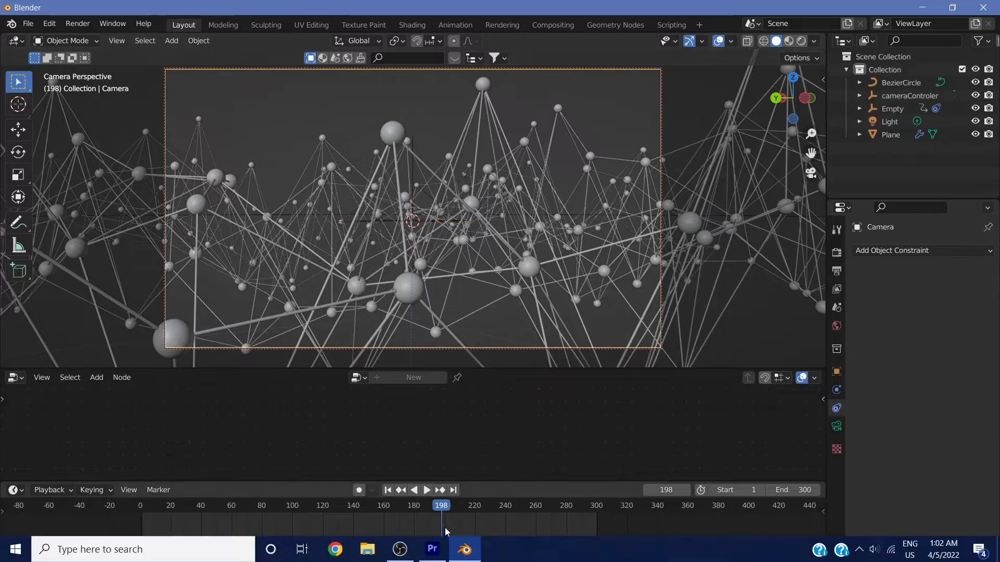
{"action": "left_click_drag", "start_coordinate": [439, 511], "coordinate": [121, 508]}
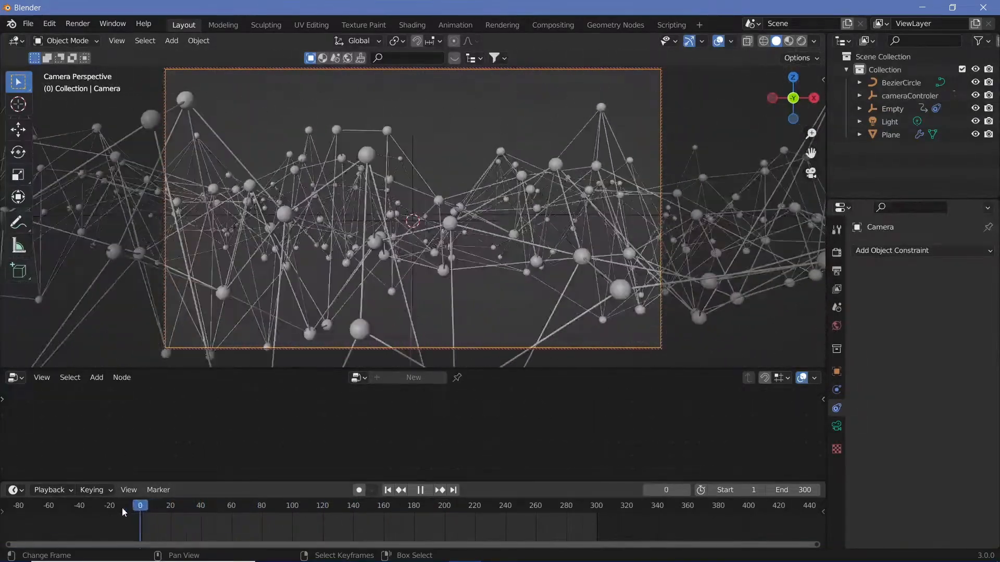
{"action": "key", "text": "space"}
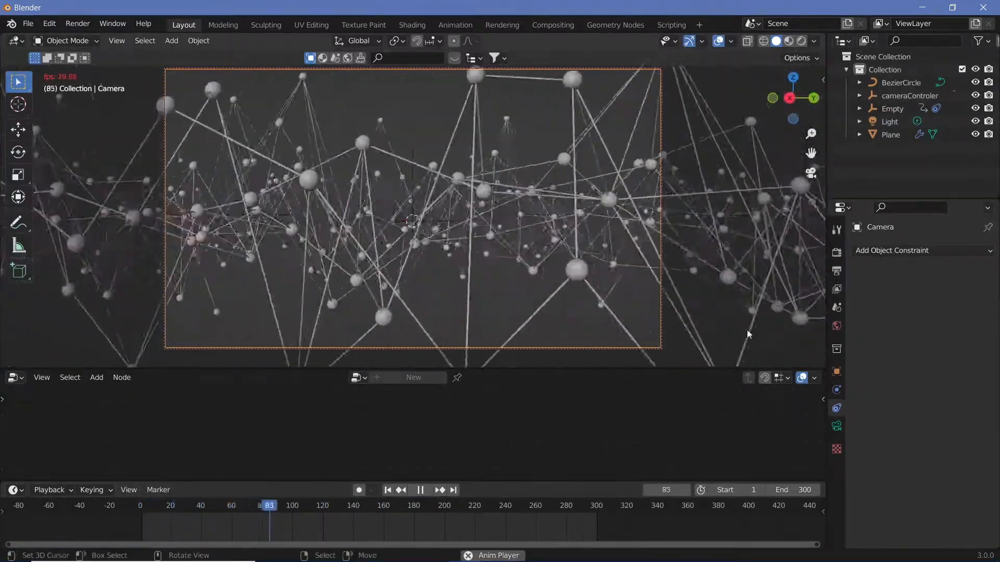
{"action": "key", "text": "space"}
Step: Set the camera's viewport passepartout opacity to 1.000, preview the animation and rewind to frame 0
{"action": "left_click", "coordinate": [836, 426]}
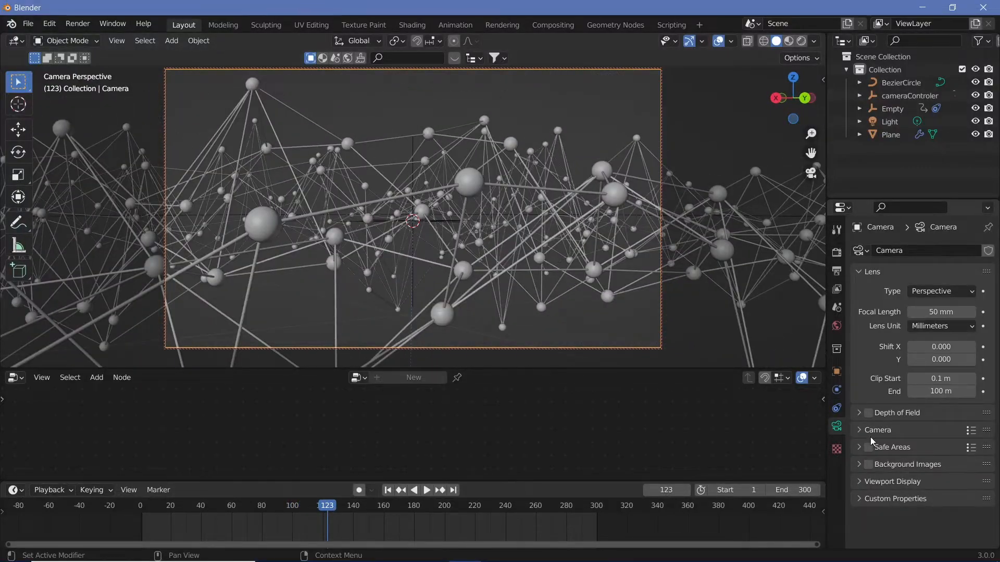
{"action": "left_click", "coordinate": [880, 482]}
{"action": "scroll", "coordinate": [887, 498], "scroll_direction": "down", "scroll_amount": 3}
{"action": "left_click_drag", "start_coordinate": [943, 513], "coordinate": [976, 513]}
{"action": "key", "text": "space"}
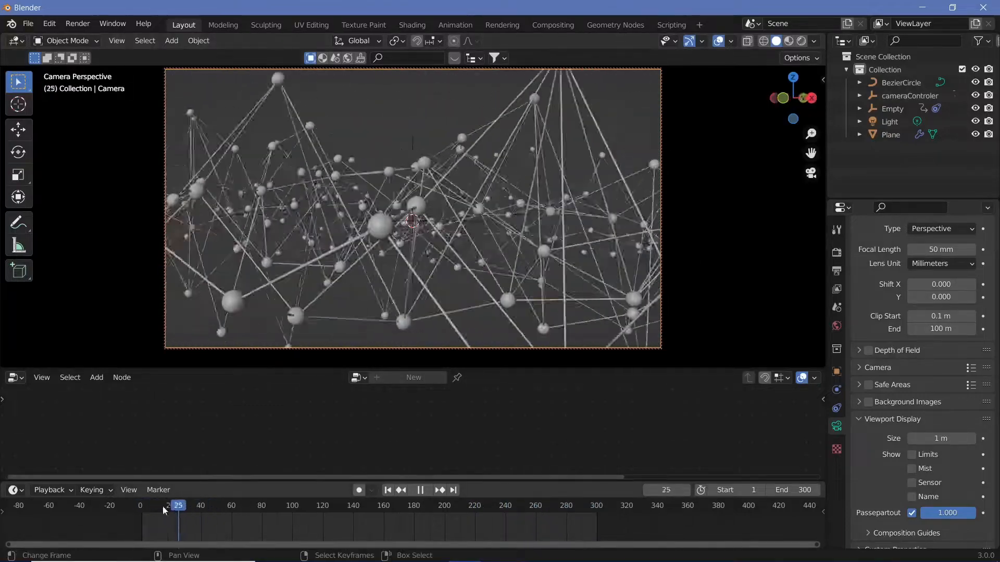
{"action": "key", "text": "space"}
{"action": "left_click_drag", "start_coordinate": [163, 511], "coordinate": [140, 509]}
Step: Set the camera's focal length to 20 mm and preview the animation
{"action": "left_click_drag", "start_coordinate": [944, 253], "coordinate": [894, 252]}
{"action": "left_click", "coordinate": [945, 252]}
{"action": "type", "text": "20"}
{"action": "key", "text": "Return"}
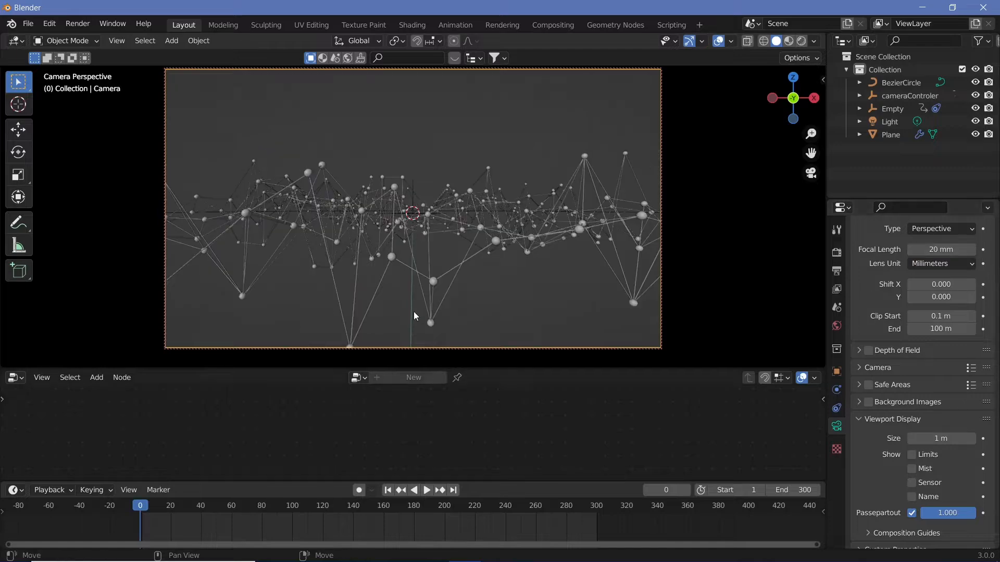
{"action": "key", "text": "space"}
{"action": "key", "text": "space"}
Step: Scale cameraControler down to move the wide-angle camera closer to the grid, and play the animation
{"action": "left_click", "coordinate": [412, 222]}
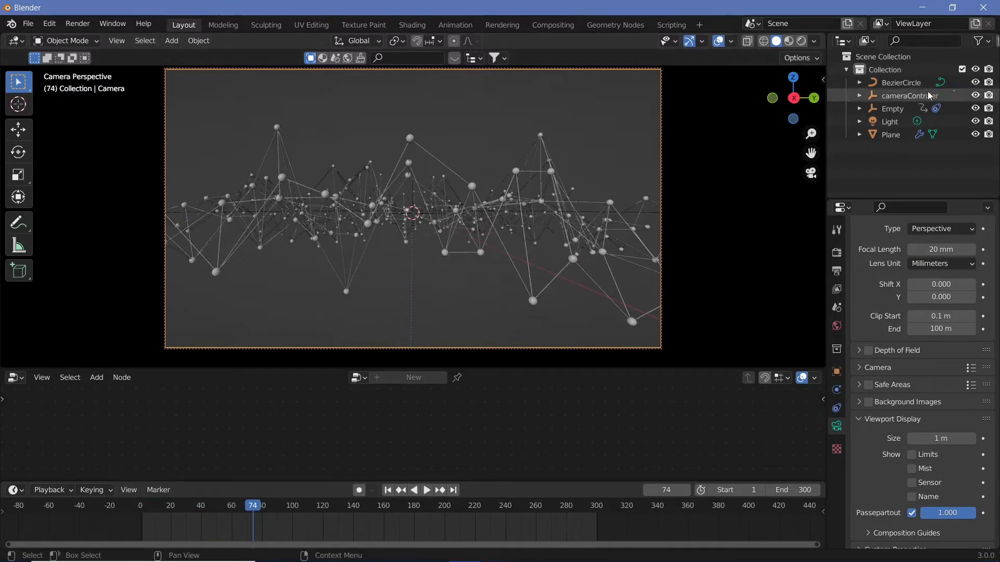
{"action": "key", "text": "s"}
{"action": "left_click", "coordinate": [508, 223]}
{"action": "key", "text": "space"}
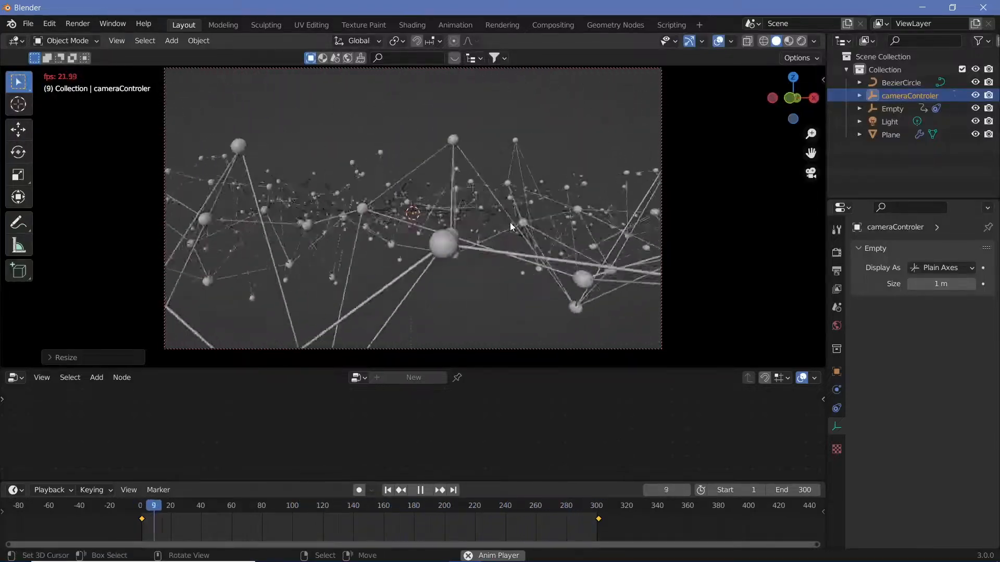
Step: Stop the playback and scale cameraControler up to move the camera away from the grid
{"action": "key", "text": "space"}
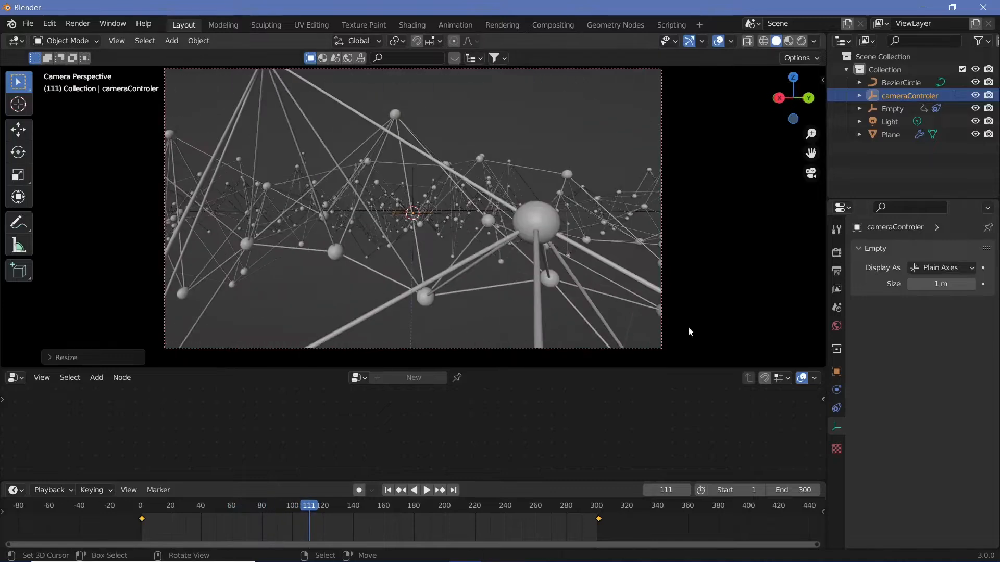
{"action": "key", "text": "s"}
{"action": "left_click", "coordinate": [486, 207]}
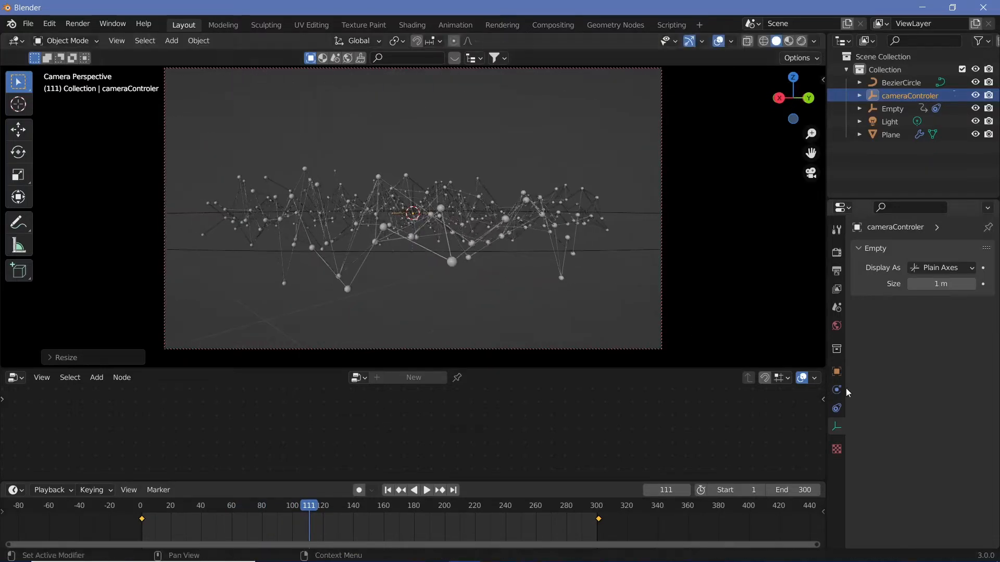
Step: Try a focal length of 80 mm on the camera and preview the animation
{"action": "right_click", "coordinate": [665, 327]}
{"action": "type", "text": "80"}
{"action": "key", "text": "Return"}
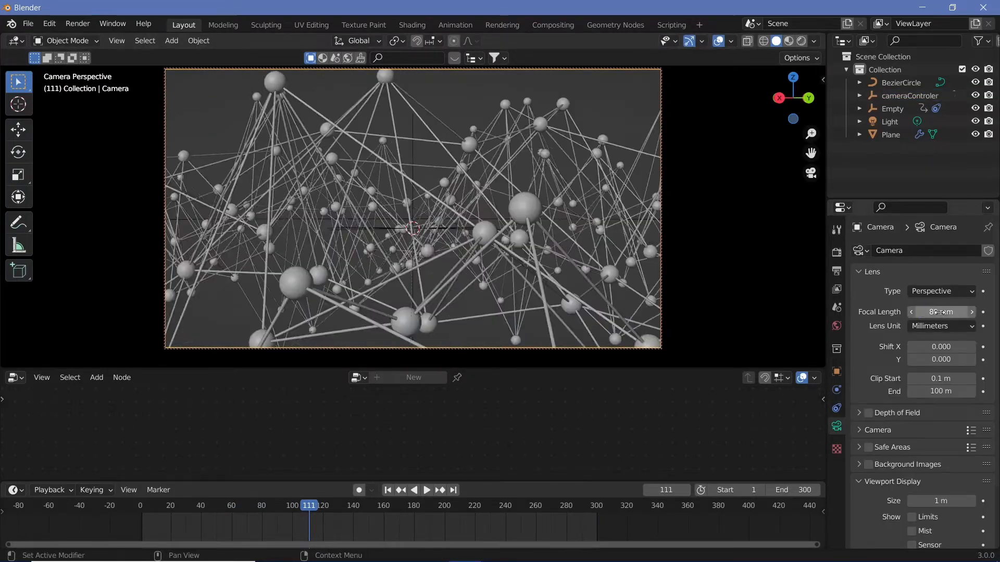
{"action": "key", "text": "space"}
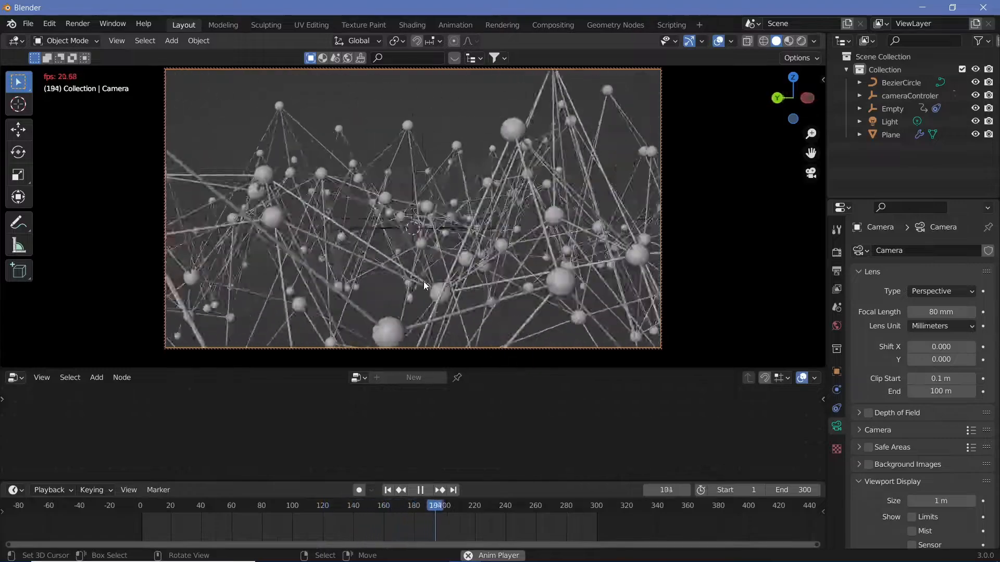
{"action": "key", "text": "space"}
Step: Try a focal length of 328 mm on the camera and an enlarged cameraControler, cancelling the scaling
{"action": "left_click_drag", "start_coordinate": [929, 311], "coordinate": [979, 311]}
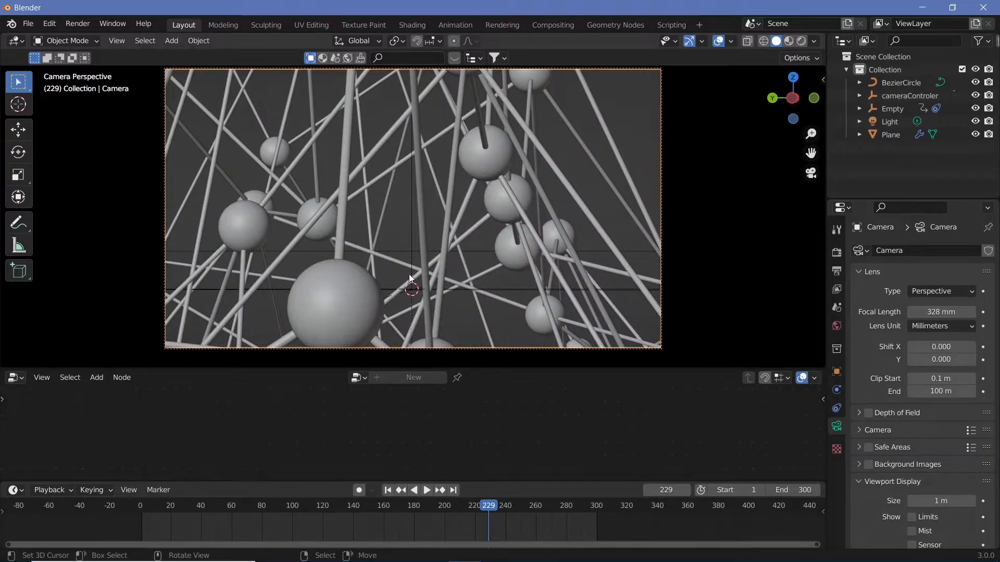
{"action": "left_click", "coordinate": [909, 95]}
{"action": "key", "text": "s"}
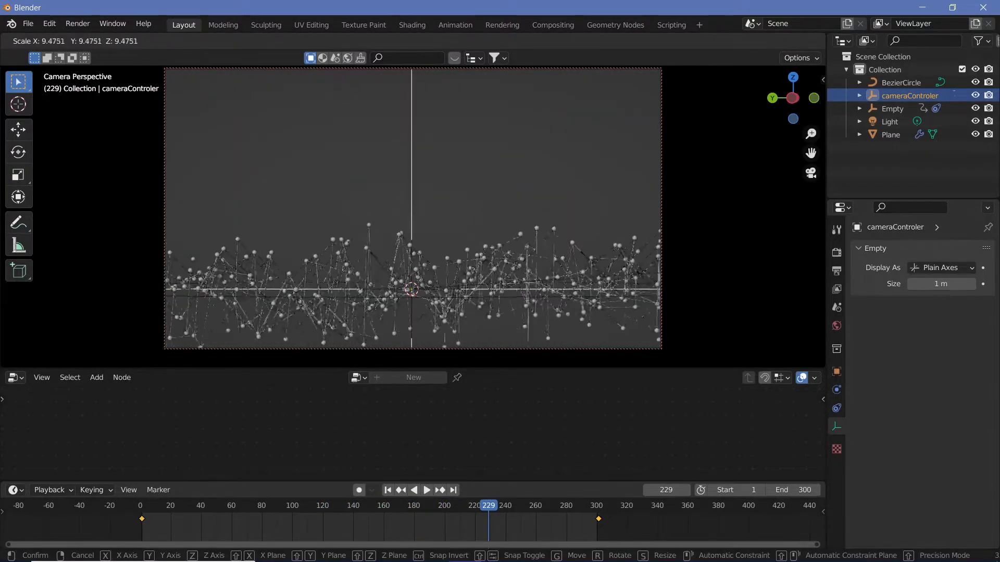
{"action": "key", "text": "Escape"}
Step: Select the camera and set its focal length back to 20 mm
{"action": "right_click", "coordinate": [665, 341]}
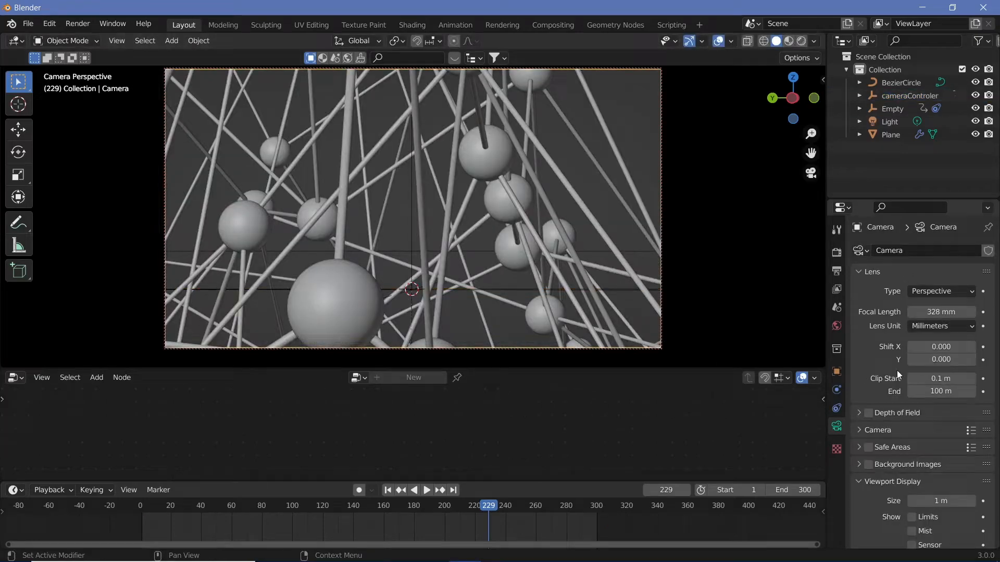
{"action": "left_click", "coordinate": [945, 309]}
{"action": "type", "text": "20"}
{"action": "key", "text": "Return"}
Step: Scale cameraControler down to about 0.7 and preview the orbiting camera animation
{"action": "right_click", "coordinate": [413, 215]}
{"action": "key", "text": "s"}
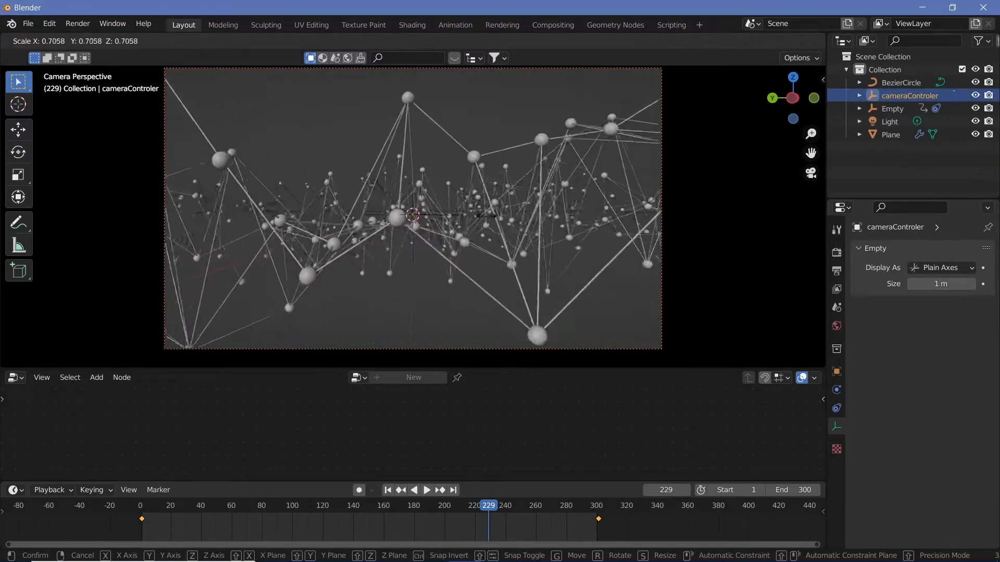
{"action": "left_click", "coordinate": [484, 220]}
{"action": "key", "text": "space"}
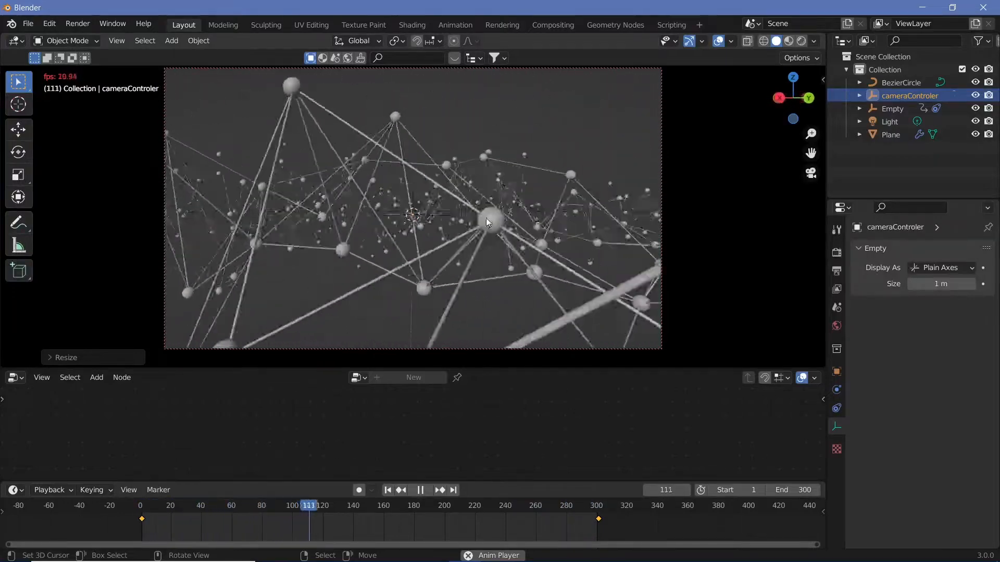
{"action": "key", "text": "space"}
Step: Select the wire grid Plane, enlarge the node editor and display the node tree of its Geometry Nodes modifier
{"action": "left_click", "coordinate": [377, 308]}
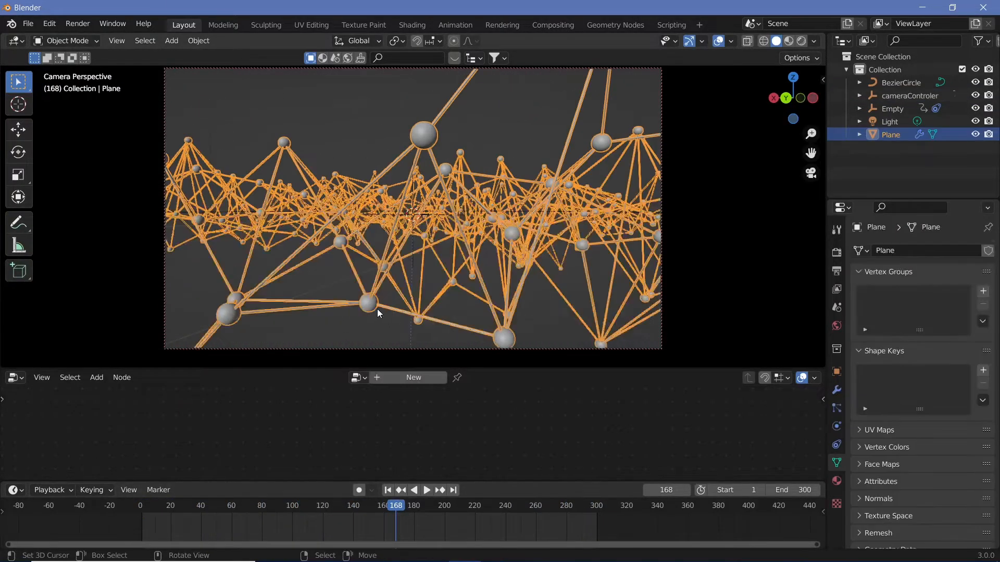
{"action": "left_click_drag", "start_coordinate": [529, 357], "coordinate": [529, 317]}
{"action": "left_click", "coordinate": [836, 389]}
{"action": "scroll", "coordinate": [868, 476], "scroll_direction": "down", "scroll_amount": 2}
{"action": "left_click", "coordinate": [877, 508]}
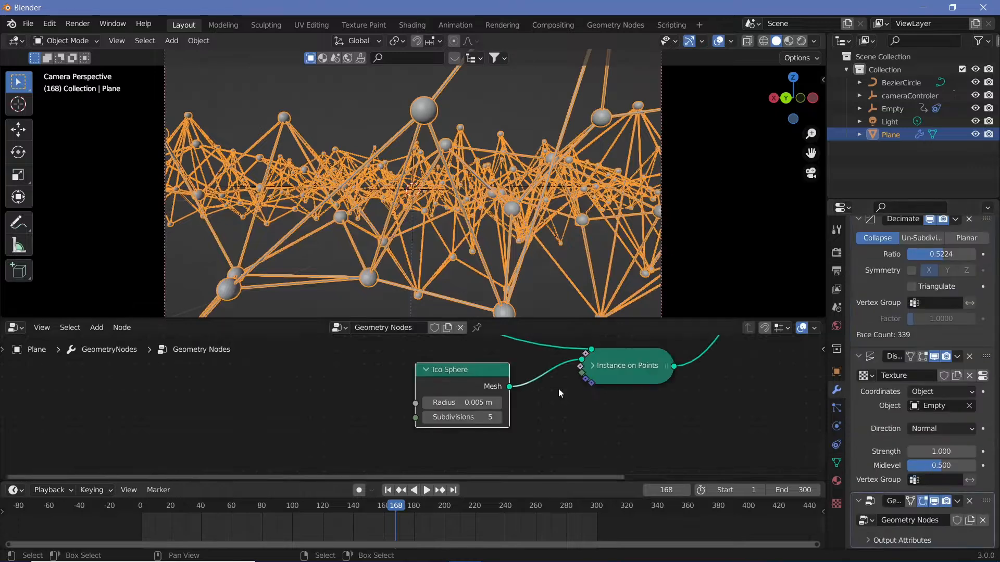
Step: Examine the Ico Sphere and Instance on Points branches of the Geometry Nodes tree
{"action": "middle_click_drag", "start_coordinate": [544, 392], "coordinate": [454, 366]}
{"action": "scroll", "coordinate": [477, 399], "scroll_direction": "up", "scroll_amount": 1}
{"action": "scroll", "coordinate": [477, 399], "scroll_direction": "down", "scroll_amount": 3}
{"action": "middle_click_drag", "start_coordinate": [477, 399], "coordinate": [482, 316]}
{"action": "scroll", "coordinate": [448, 431], "scroll_direction": "down", "scroll_amount": 2}
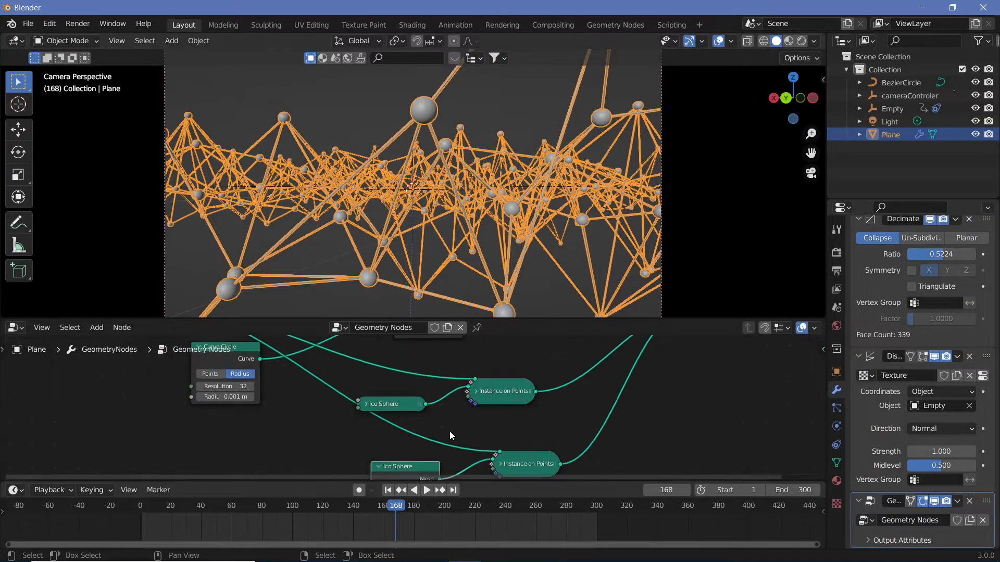
{"action": "scroll", "coordinate": [448, 431], "scroll_direction": "down", "scroll_amount": 6}
{"action": "middle_click_drag", "start_coordinate": [424, 452], "coordinate": [454, 428]}
{"action": "left_click_drag", "start_coordinate": [454, 429], "coordinate": [444, 431]}
{"action": "scroll", "coordinate": [420, 427], "scroll_direction": "up", "scroll_amount": 2}
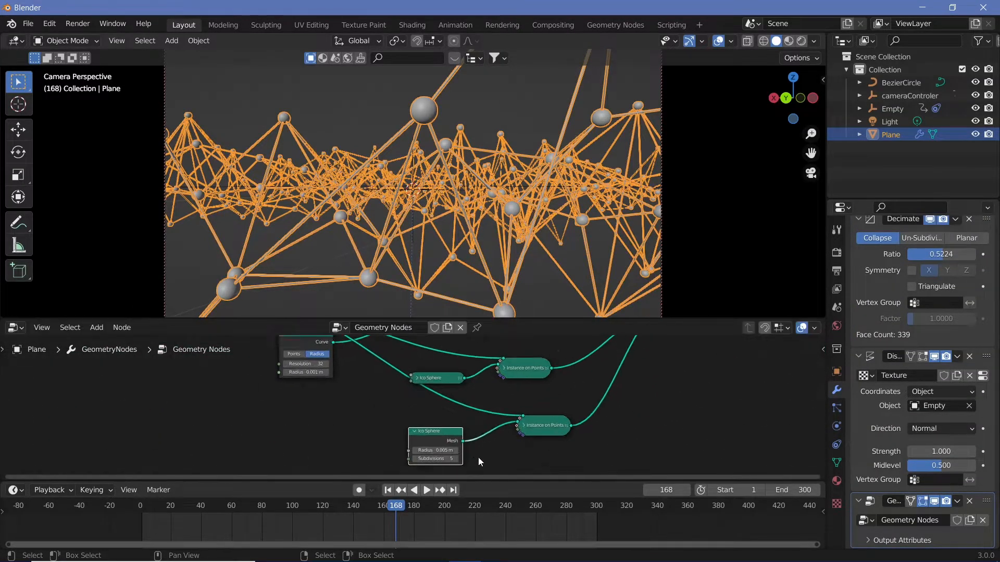
{"action": "middle_click_drag", "start_coordinate": [478, 457], "coordinate": [489, 444]}
{"action": "scroll", "coordinate": [489, 444], "scroll_direction": "up", "scroll_amount": 3}
{"action": "scroll", "coordinate": [501, 379], "scroll_direction": "up", "scroll_amount": 2}
{"action": "scroll", "coordinate": [501, 379], "scroll_direction": "down", "scroll_amount": 2}
{"action": "middle_click_drag", "start_coordinate": [511, 377], "coordinate": [507, 403]}
Step: Expand the 0.01 m Ico Sphere and its Instance on Points node, and reposition both to make room
{"action": "left_click", "coordinate": [426, 379]}
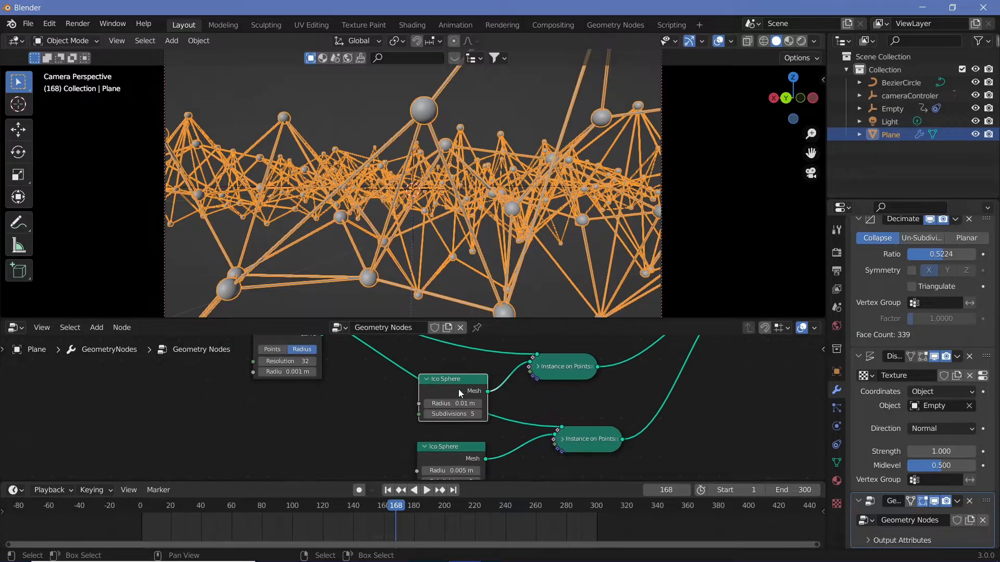
{"action": "middle_click_drag", "start_coordinate": [538, 365], "coordinate": [508, 379]}
{"action": "left_click", "coordinate": [507, 380]}
{"action": "left_click_drag", "start_coordinate": [551, 379], "coordinate": [581, 327]}
{"action": "left_click_drag", "start_coordinate": [433, 436], "coordinate": [419, 393]}
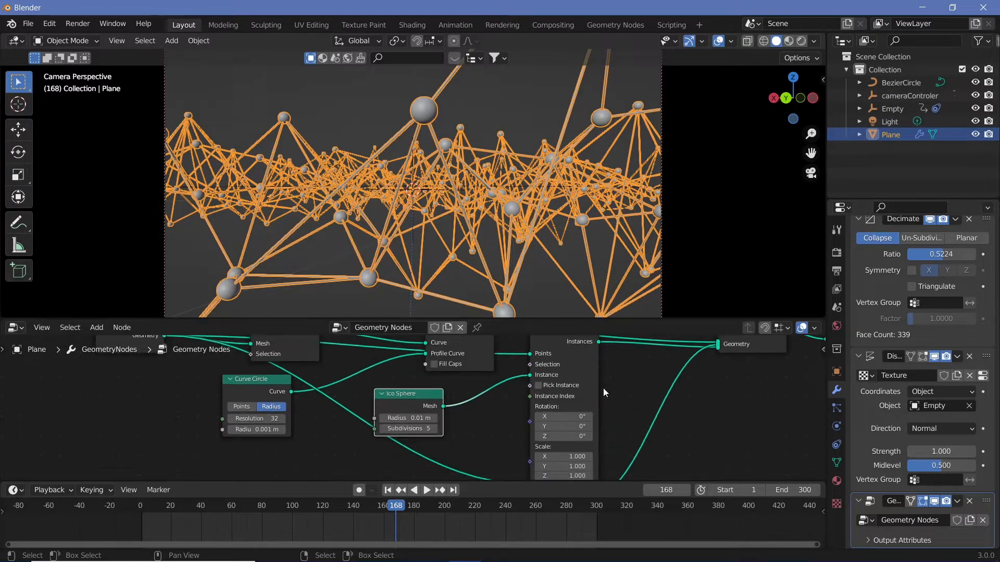
Step: Insert a Scale Instances node on the link between the 0.01 m Ico Sphere and Instance on Points
{"action": "key", "text": "shift+a"}
{"action": "left_click", "coordinate": [489, 445]}
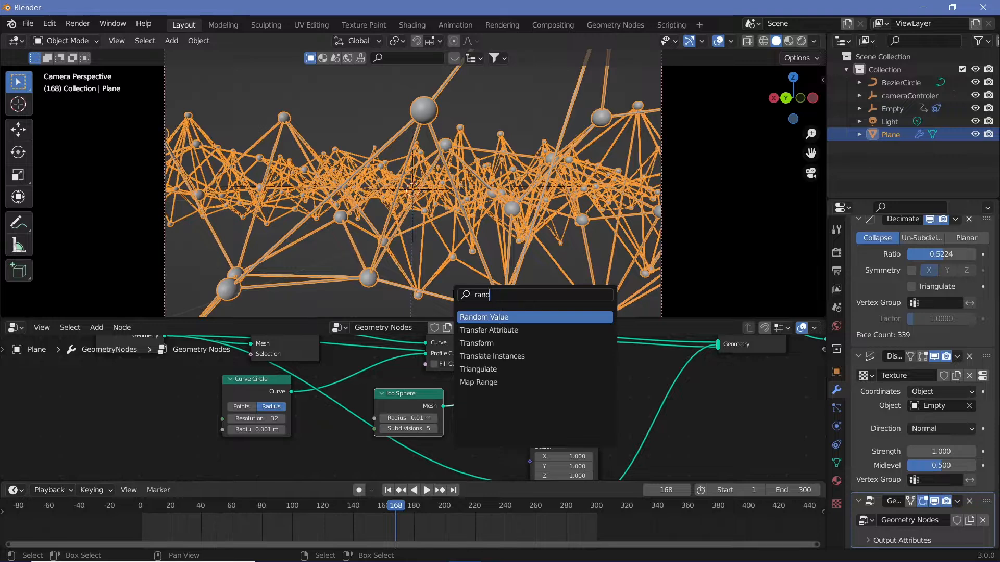
{"action": "left_click", "coordinate": [470, 320]}
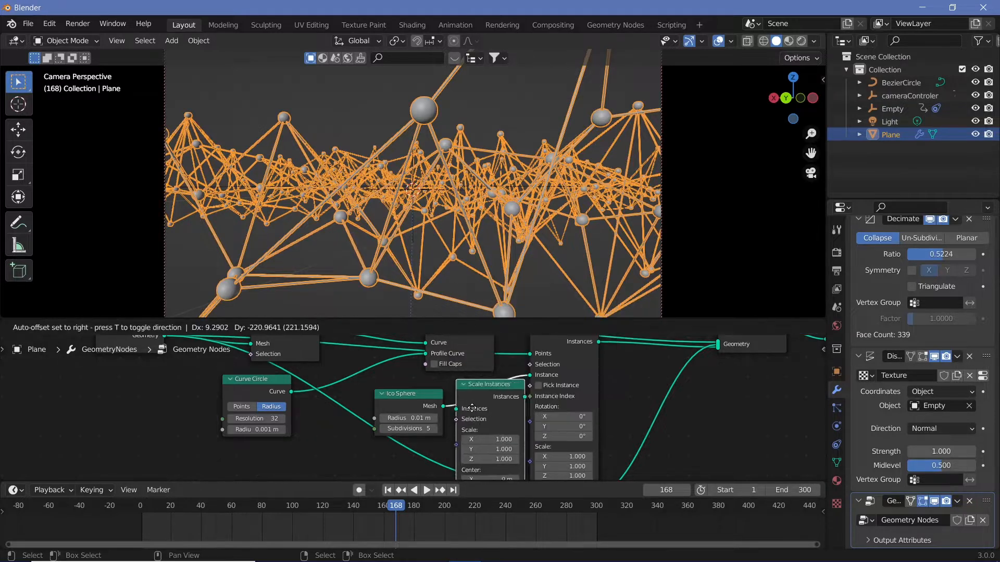
{"action": "left_click", "coordinate": [470, 409]}
Step: Add a Value node and connect it to the Scale input of the Scale Instances node
{"action": "middle_click_drag", "start_coordinate": [556, 435], "coordinate": [568, 411]}
{"action": "key", "text": "shift+a"}
{"action": "left_click", "coordinate": [343, 294]}
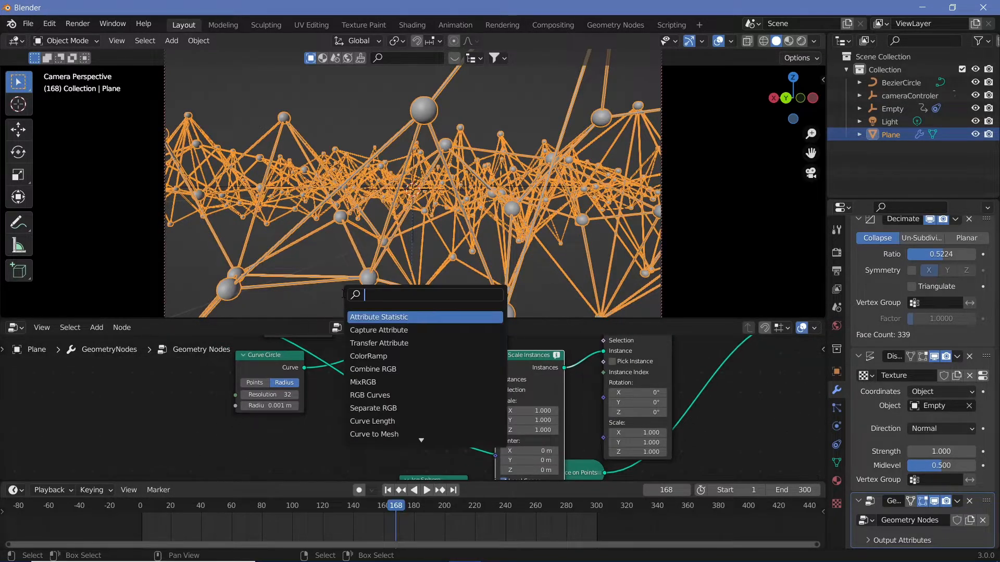
{"action": "left_click", "coordinate": [359, 317]}
{"action": "left_click", "coordinate": [379, 454]}
{"action": "left_click_drag", "start_coordinate": [386, 444], "coordinate": [492, 416]}
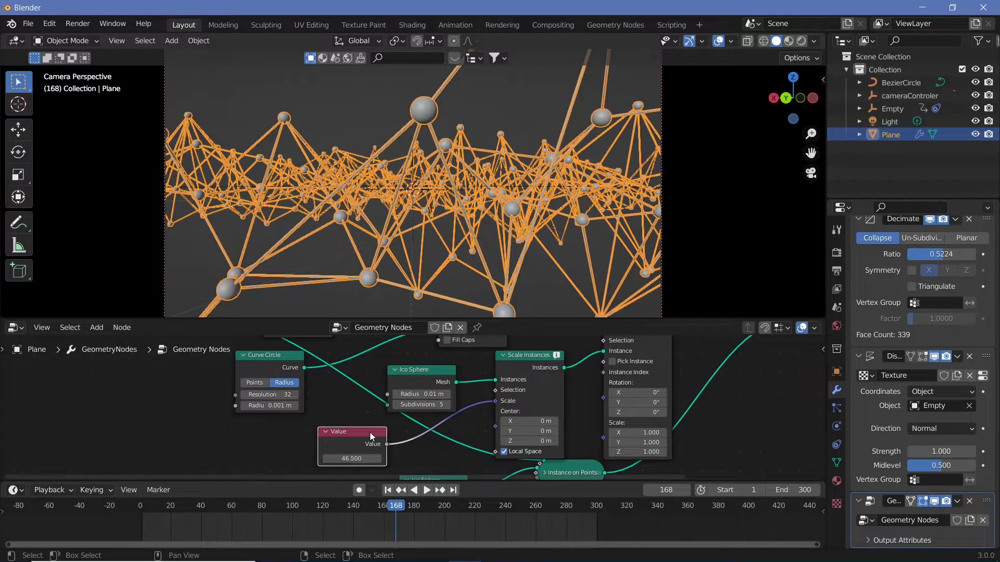
Step: Delete the Value and Scale Instances nodes and reconnect the 0.01 m Ico Sphere's mesh to the Instance input of Instance on Points
{"action": "key", "text": "x"}
{"action": "left_click", "coordinate": [523, 358]}
{"action": "key", "text": "x"}
{"action": "left_click_drag", "start_coordinate": [455, 382], "coordinate": [602, 429]}
{"action": "middle_click_drag", "start_coordinate": [525, 477], "coordinate": [535, 445]}
{"action": "mouse_move", "coordinate": [443, 420]}
{"action": "left_mouse_down"}
{"action": "mouse_move", "coordinate": [471, 415]}
{"action": "mouse_move", "coordinate": [456, 415]}
{"action": "left_mouse_up"}
{"action": "middle_click_drag", "start_coordinate": [522, 437], "coordinate": [447, 418]}
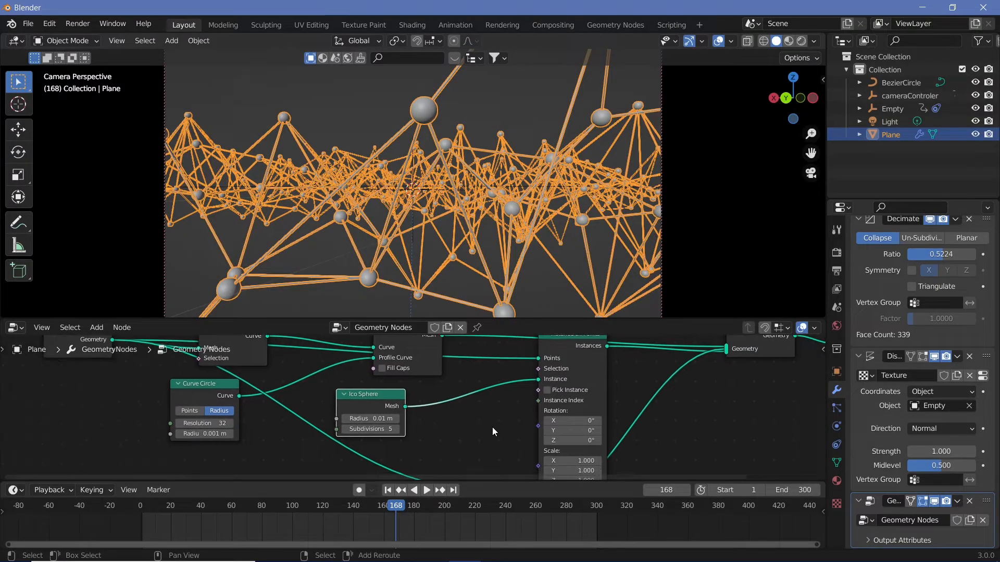
{"action": "key", "text": "shift+a"}
{"action": "left_click", "coordinate": [447, 293]}
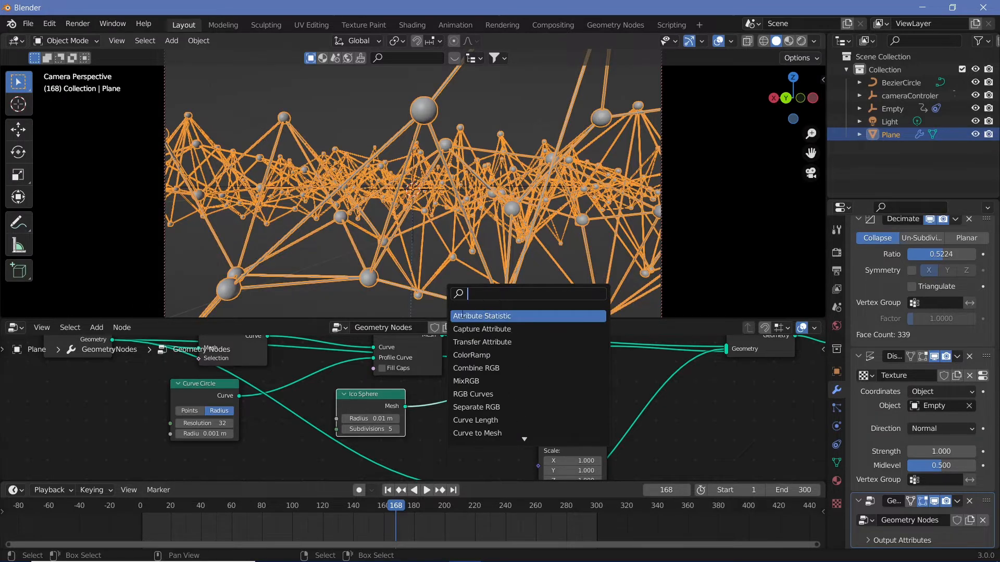
{"action": "key", "text": "Escape"}
Step: Insert a Scale Instances node between the 0.01 m sphere's Instance on Points node and Join Geometry
{"action": "key", "text": "shift+a"}
{"action": "mouse_move", "coordinate": [408, 315]}
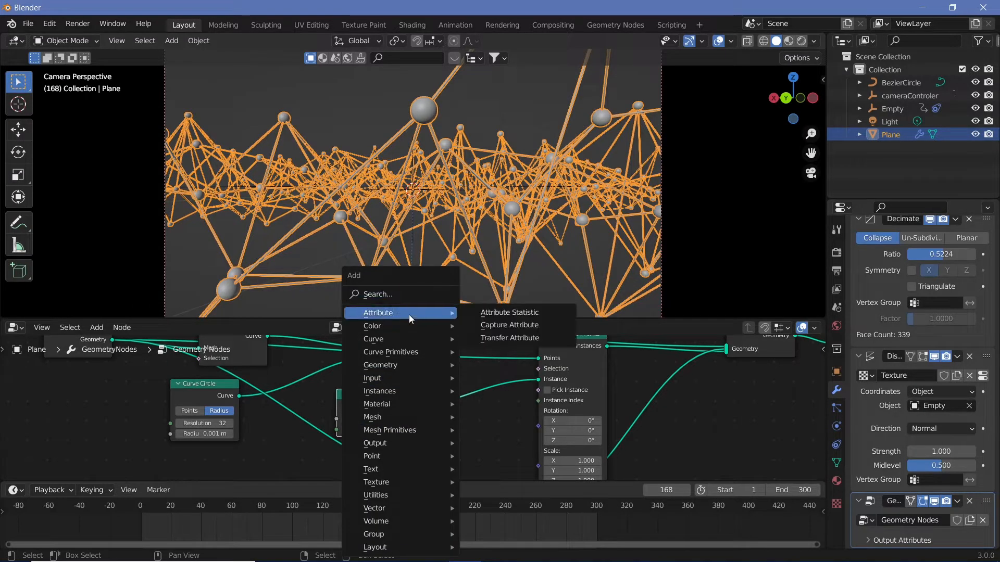
{"action": "mouse_move", "coordinate": [422, 364]}
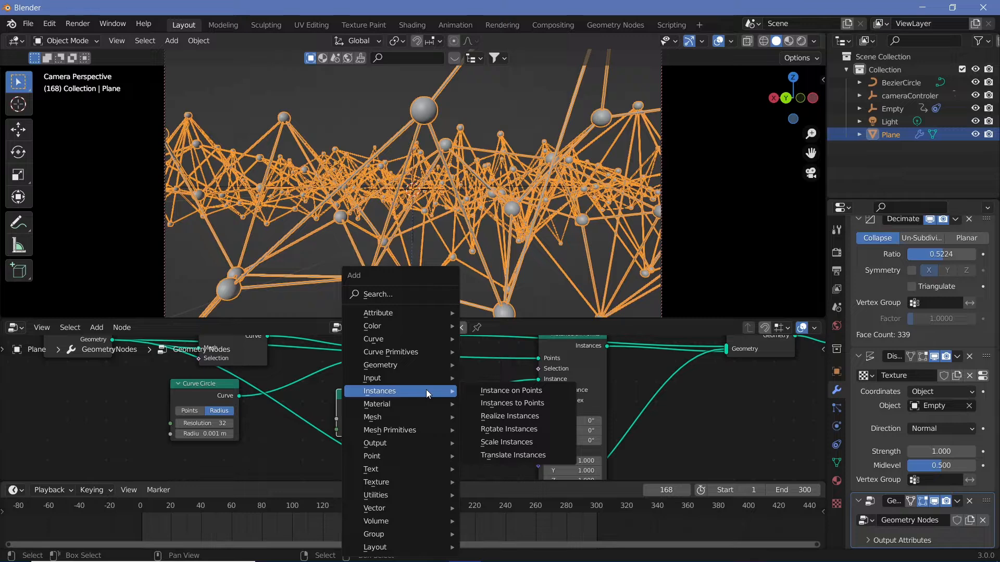
{"action": "mouse_move", "coordinate": [430, 421]}
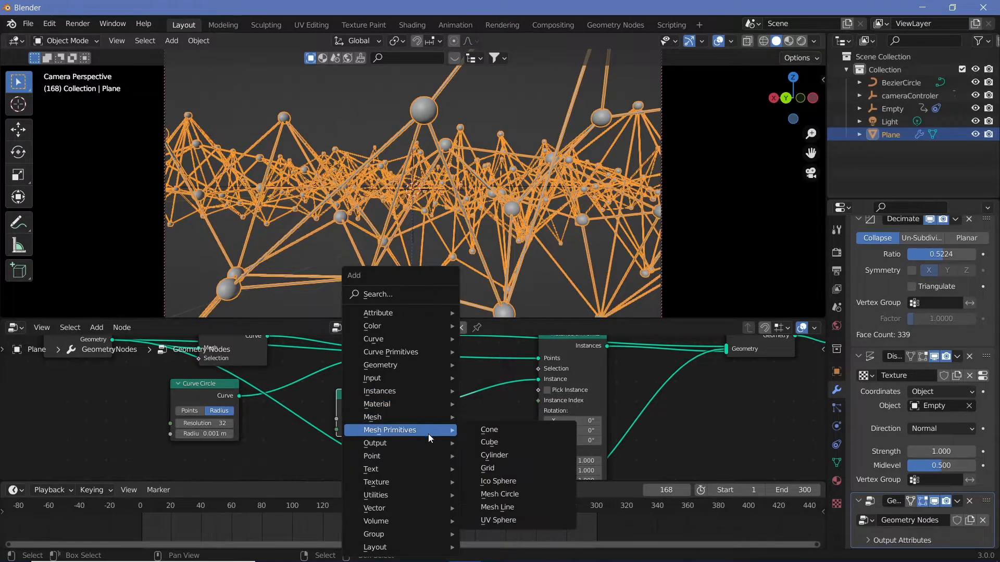
{"action": "mouse_move", "coordinate": [402, 497]}
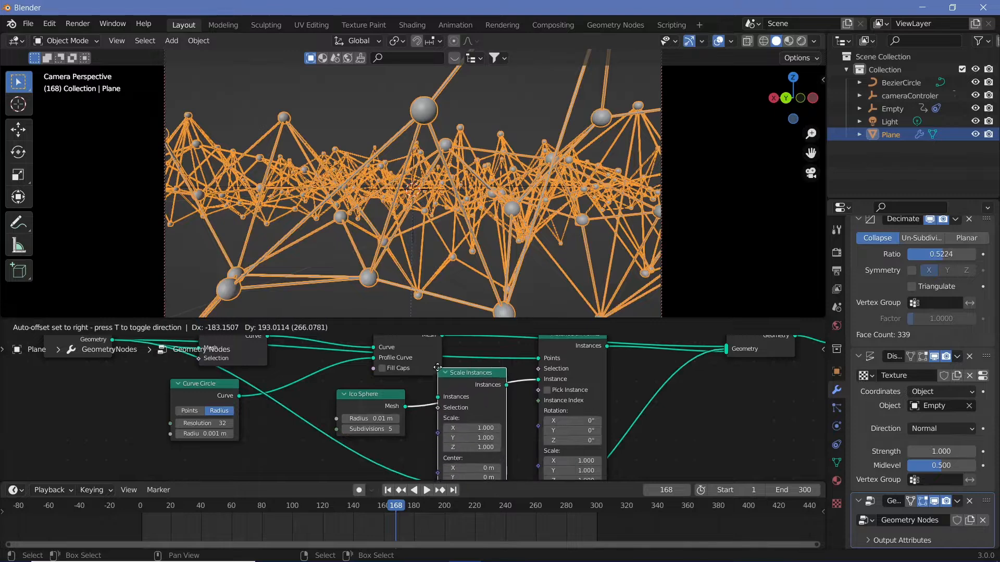
{"action": "left_click", "coordinate": [716, 394]}
{"action": "left_click_drag", "start_coordinate": [564, 355], "coordinate": [512, 384]}
{"action": "left_click_drag", "start_coordinate": [748, 397], "coordinate": [627, 355]}
Step: Set the Scale Instances X scale to 0 and spread out the Scale Instances and Join Geometry nodes to make room
{"action": "left_click_drag", "start_coordinate": [635, 409], "coordinate": [666, 408]}
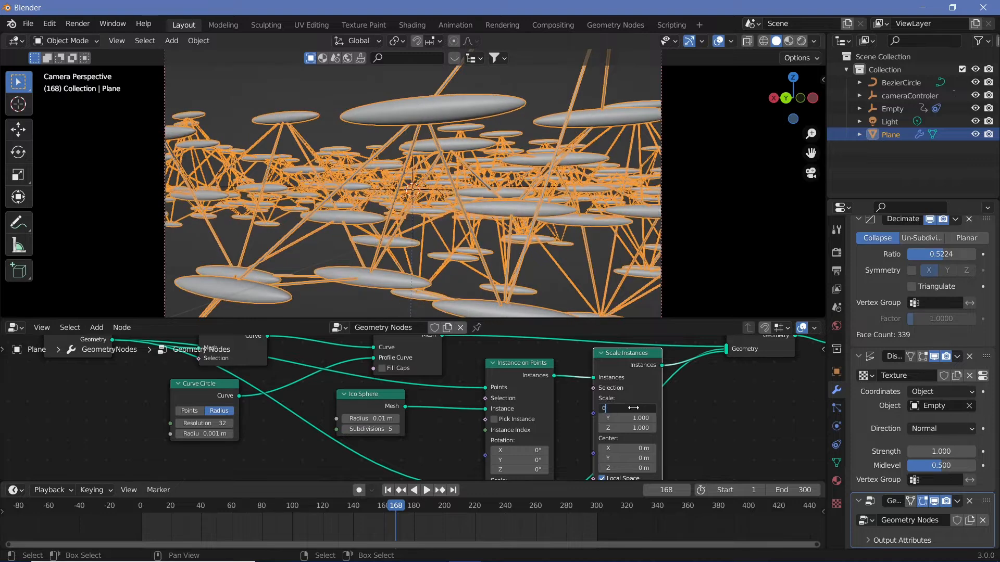
{"action": "key", "text": "Return"}
{"action": "left_click_drag", "start_coordinate": [653, 374], "coordinate": [754, 417]}
{"action": "left_click_drag", "start_coordinate": [759, 348], "coordinate": [802, 350]}
{"action": "middle_click_drag", "start_coordinate": [773, 411], "coordinate": [781, 343]}
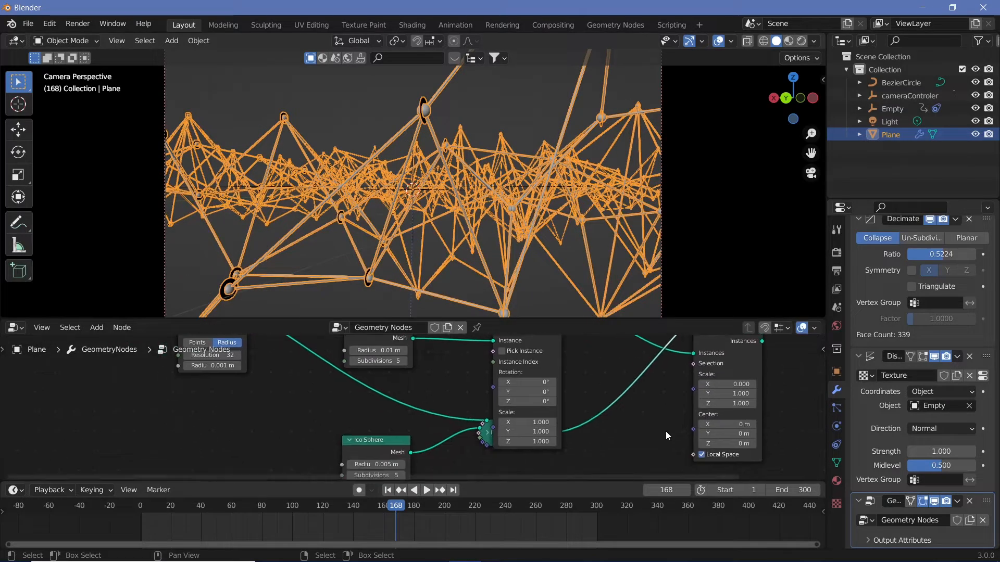
{"action": "key", "text": "shift+a"}
{"action": "left_click", "coordinate": [629, 298]}
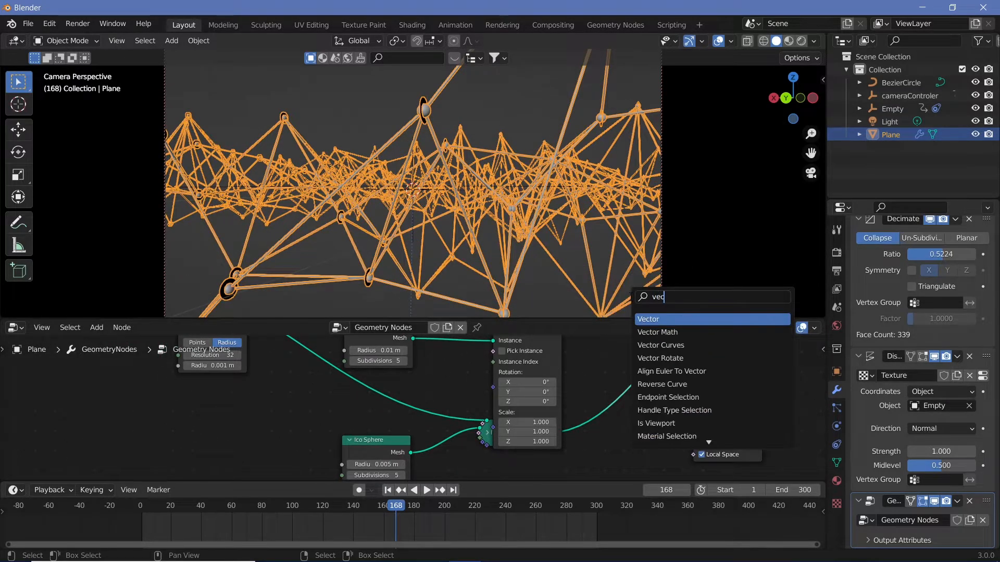
{"action": "key", "text": "Return"}
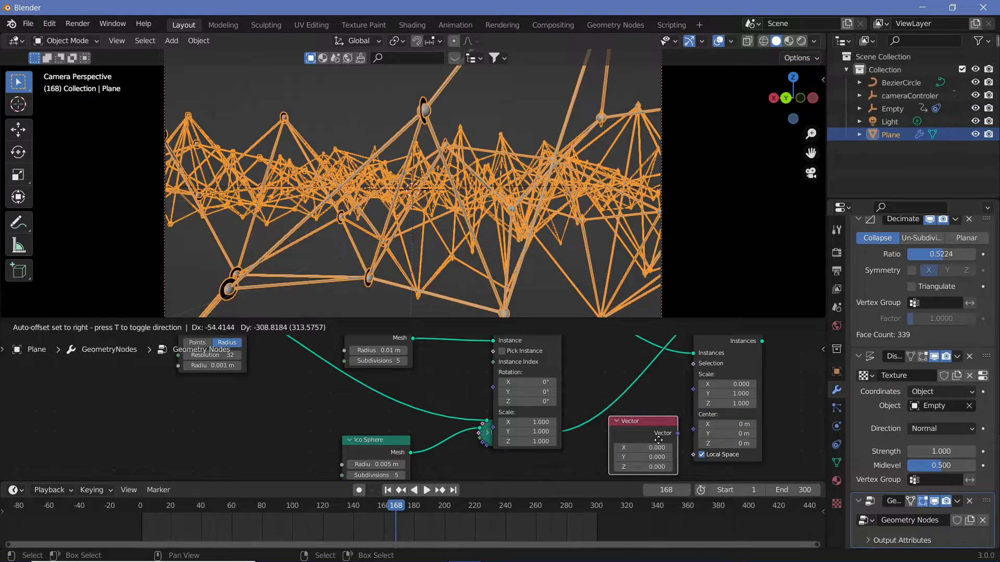
{"action": "left_click", "coordinate": [658, 439]}
{"action": "key", "text": "x"}
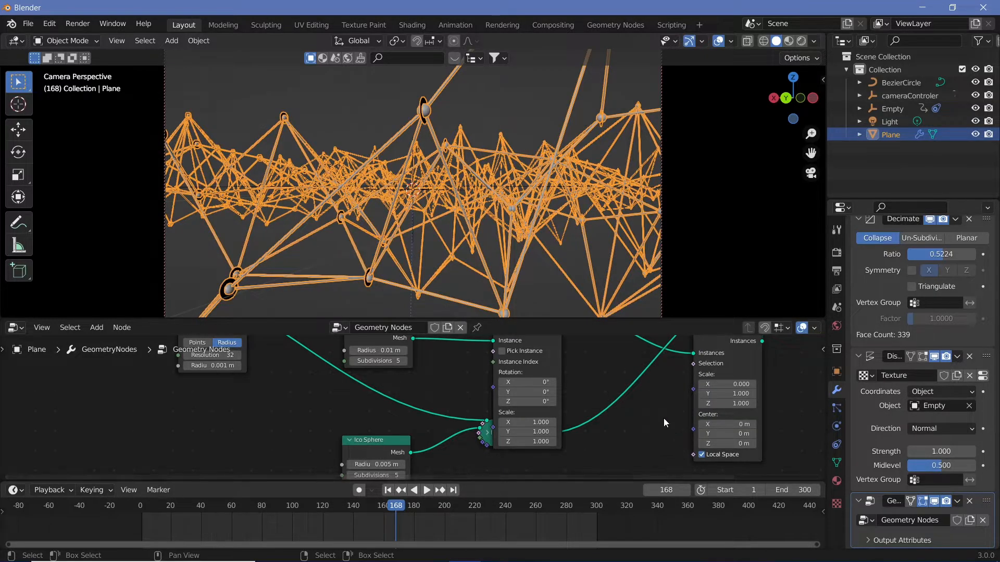
Step: Set the X scale of the Scale Instances node to 1
{"action": "double_click", "coordinate": [731, 382]}
{"action": "type", "text": "1"}
{"action": "key", "text": "Return"}
{"action": "left_click_drag", "start_coordinate": [731, 384], "coordinate": [730, 383]}
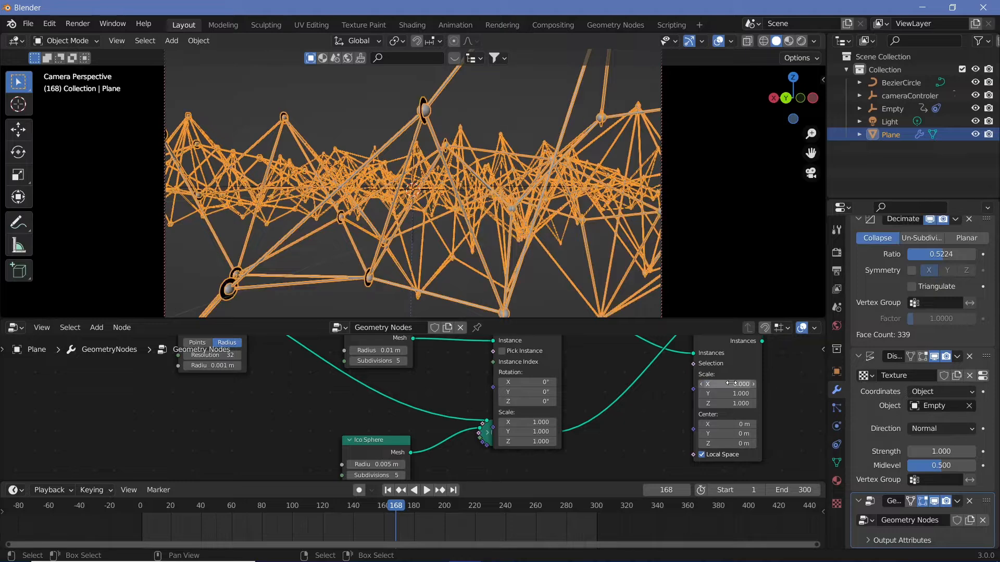
{"action": "type", "text": "14"}
{"action": "key", "text": "Return"}
Step: Add a Random Value node and connect its Value output to the Scale input of Scale Instances
{"action": "key", "text": "shift+a"}
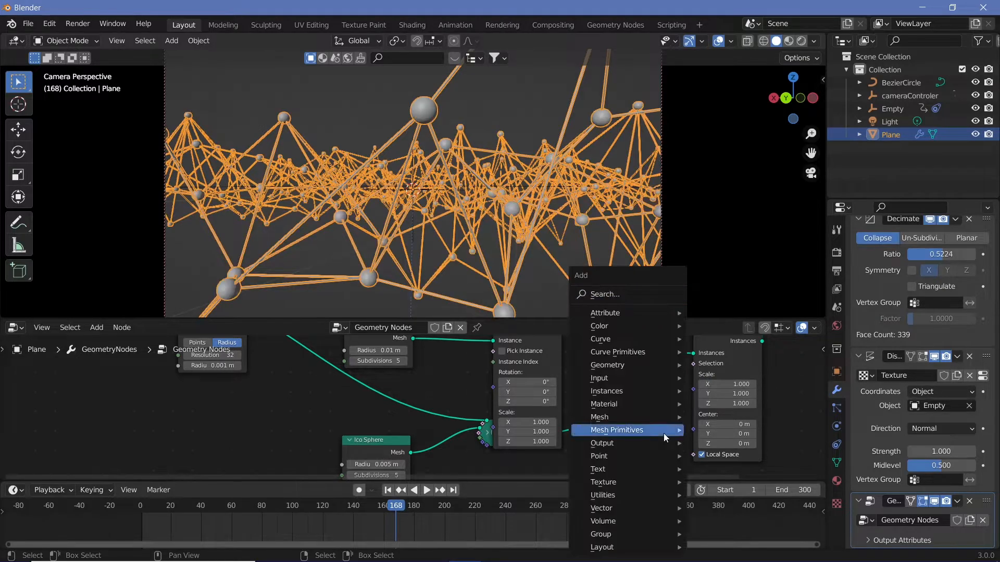
{"action": "left_click", "coordinate": [634, 292]}
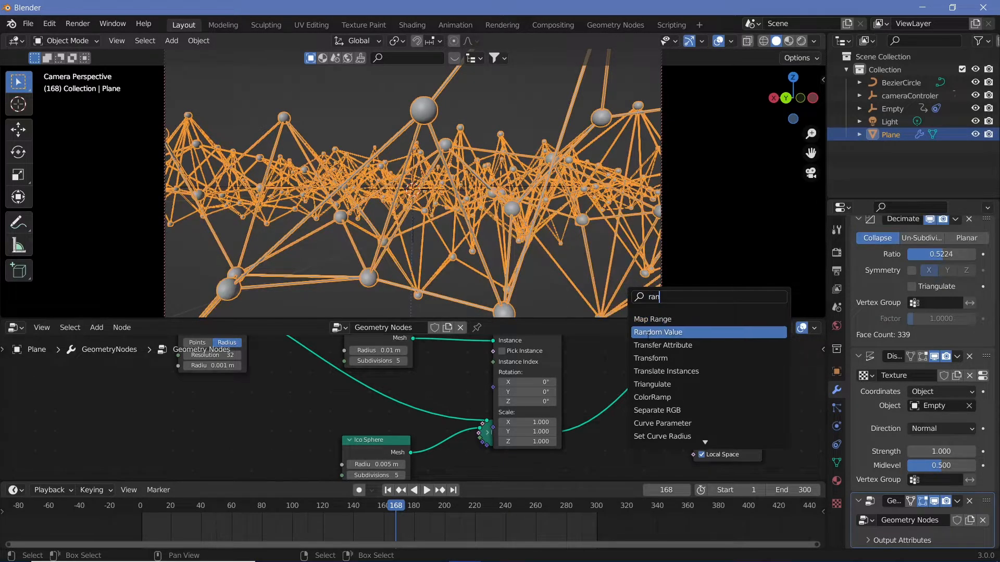
{"action": "left_click", "coordinate": [649, 335]}
{"action": "left_click", "coordinate": [597, 404]}
{"action": "middle_click_drag", "start_coordinate": [597, 404], "coordinate": [560, 458]}
{"action": "left_click_drag", "start_coordinate": [615, 431], "coordinate": [657, 374]}
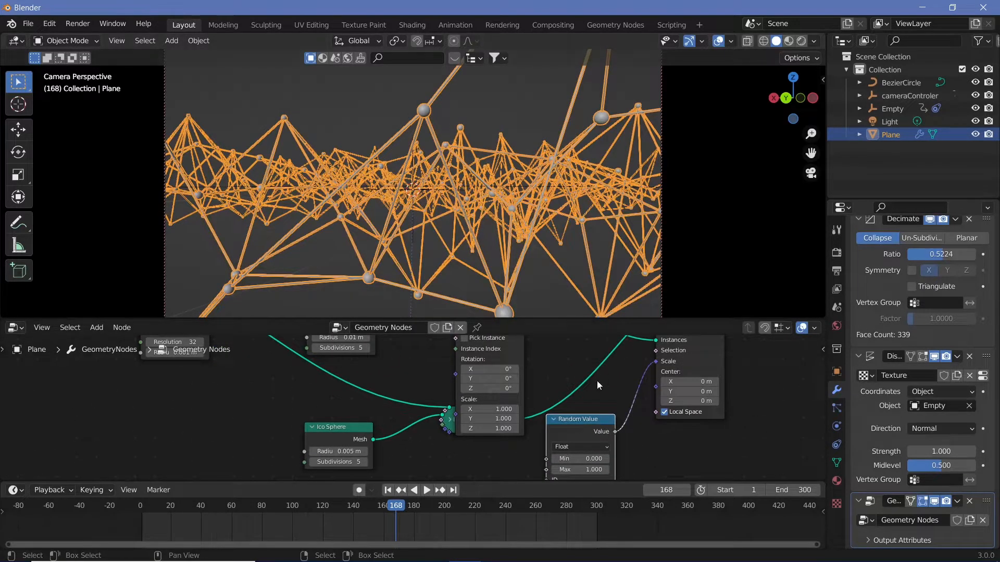
Step: Set the Random Value node's seed to 6
{"action": "middle_click_drag", "start_coordinate": [652, 444], "coordinate": [659, 403]}
{"action": "scroll", "coordinate": [659, 403], "scroll_direction": "up", "scroll_amount": 1}
{"action": "left_click", "coordinate": [607, 408]}
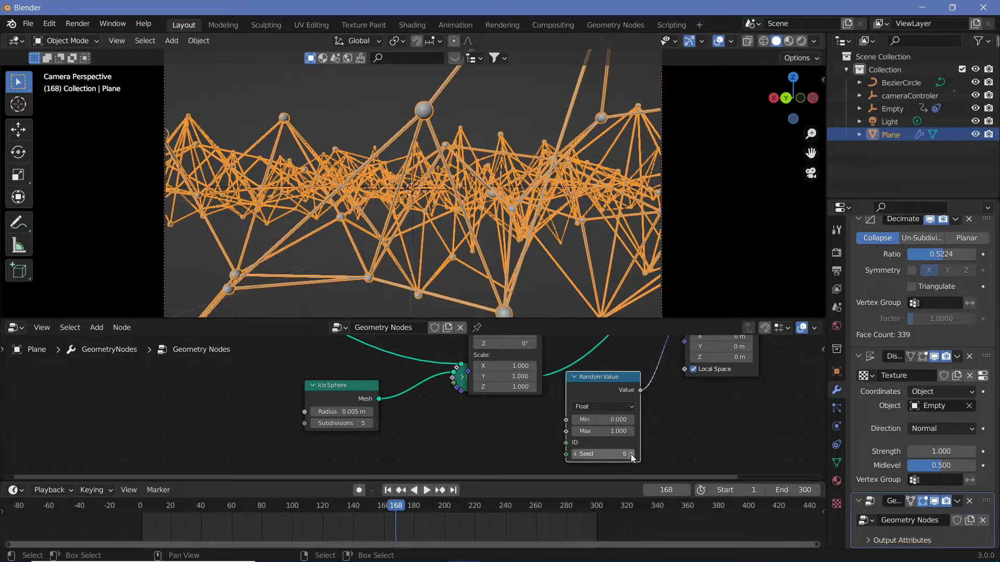
{"action": "mouse_move", "coordinate": [453, 234]}
{"action": "middle_mouse_down"}
{"action": "mouse_move", "coordinate": [440, 211]}
{"action": "mouse_move", "coordinate": [446, 224]}
{"action": "middle_mouse_up"}
{"action": "scroll", "coordinate": [664, 447], "scroll_direction": "up", "scroll_amount": 3}
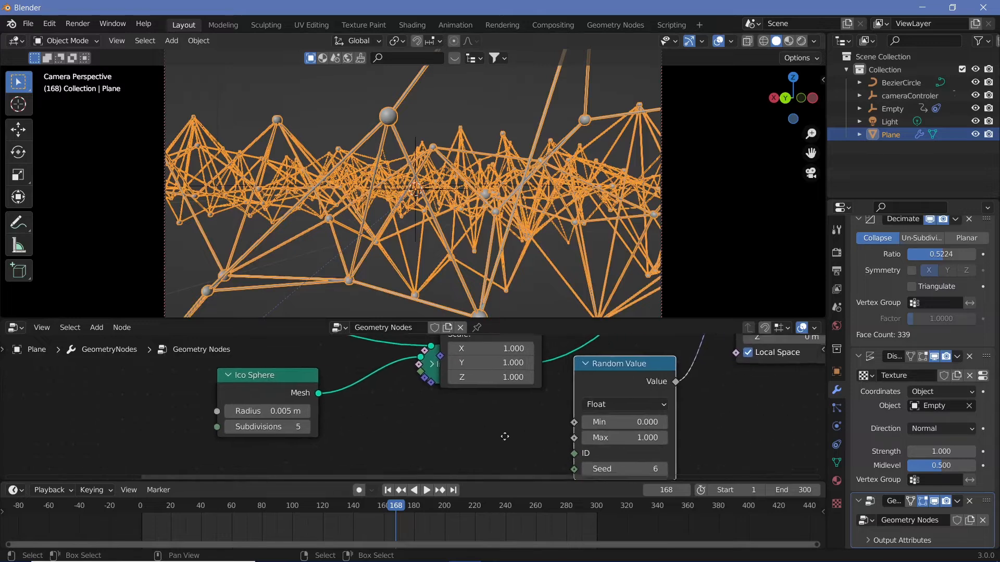
Step: Set the Random Value range to a minimum of 0.5 and a maximum of 2
{"action": "left_click", "coordinate": [552, 421]}
{"action": "type", "text": "0.5"}
{"action": "key", "text": "Return"}
{"action": "left_click", "coordinate": [561, 437]}
{"action": "type", "text": "2"}
{"action": "key", "text": "Return"}
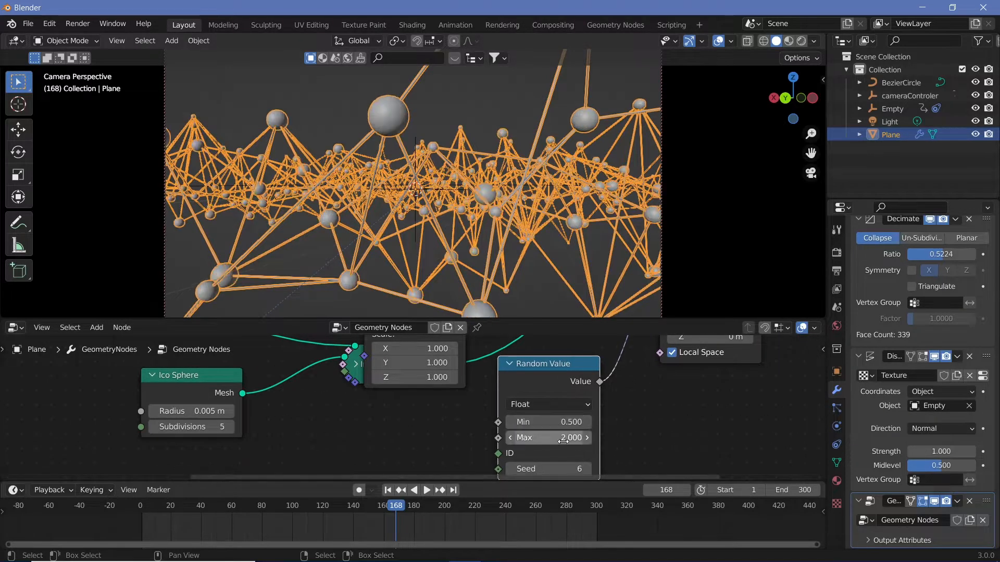
{"action": "middle_click_drag", "start_coordinate": [427, 258], "coordinate": [420, 254]}
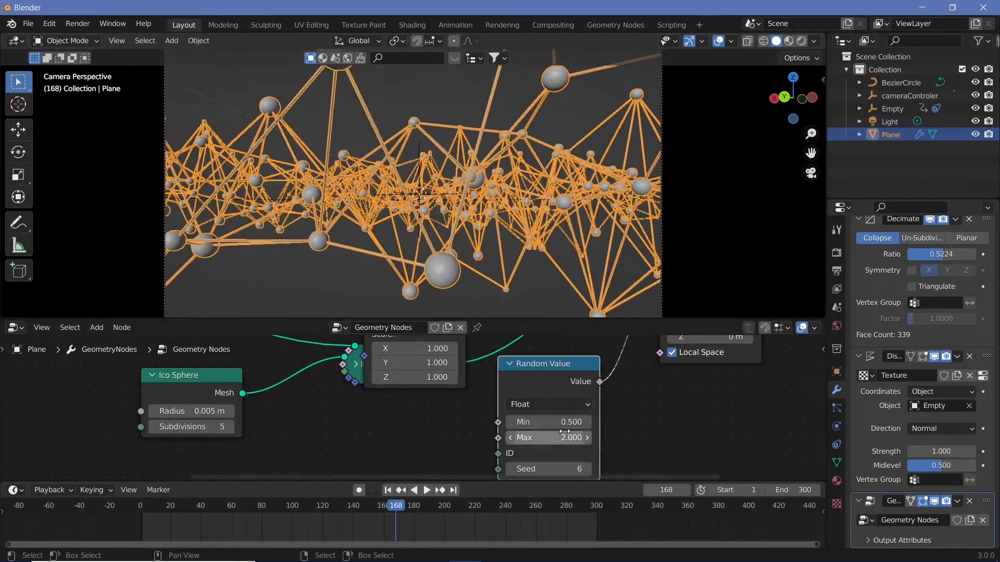
Step: Try a larger Random Value minimum, then set the minimum to 0.5 and the maximum to 1.5
{"action": "left_click_drag", "start_coordinate": [558, 421], "coordinate": [646, 421]}
{"action": "left_click", "coordinate": [559, 421]}
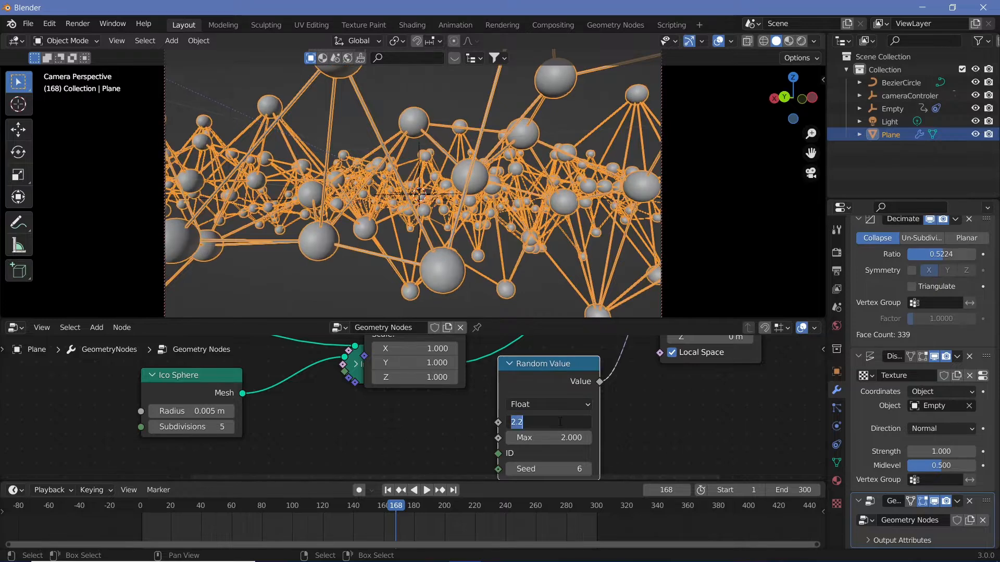
{"action": "type", "text": "0.5"}
{"action": "key", "text": "Return"}
{"action": "left_click", "coordinate": [556, 441]}
{"action": "type", "text": "1."}
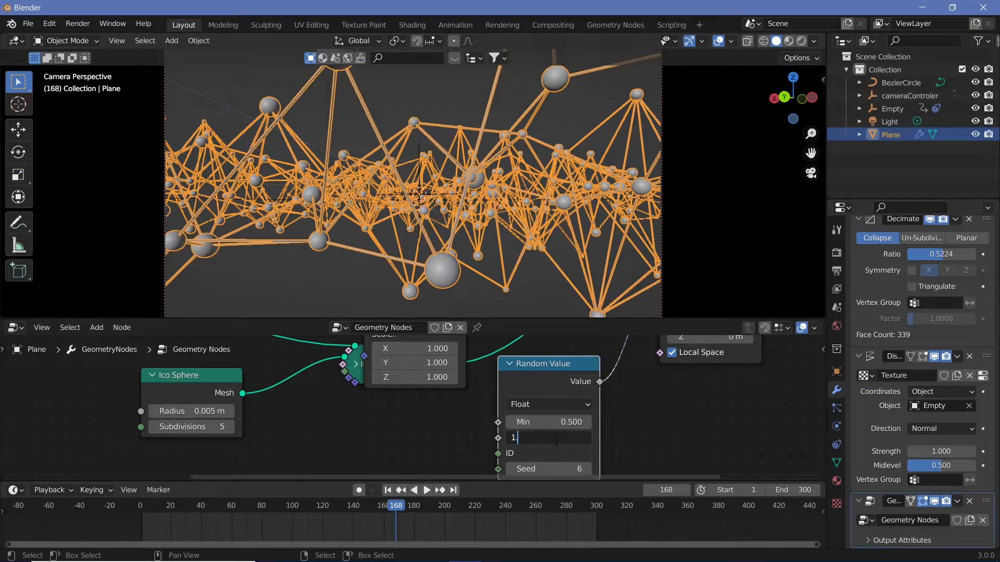
{"action": "type", "text": "5"}
{"action": "key", "text": "Return"}
Step: Raise the Random Value node's seed to 7 and orbit the scene to check the sphere sizes
{"action": "middle_click_drag", "start_coordinate": [684, 436], "coordinate": [685, 404]}
{"action": "left_click", "coordinate": [591, 439]}
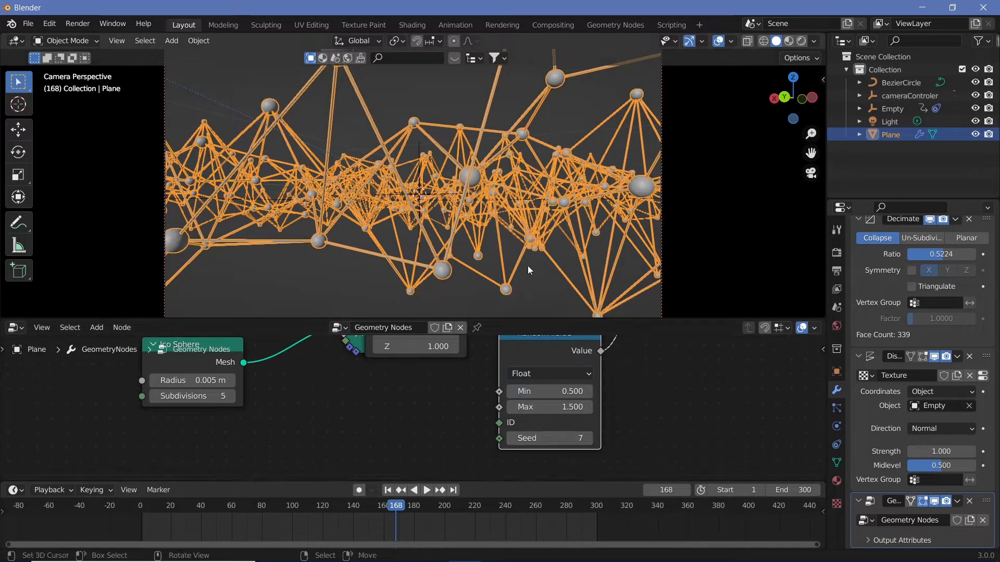
{"action": "mouse_move", "coordinate": [527, 266]}
{"action": "middle_mouse_down"}
{"action": "mouse_move", "coordinate": [529, 292]}
{"action": "mouse_move", "coordinate": [499, 287]}
{"action": "mouse_move", "coordinate": [521, 302]}
{"action": "mouse_move", "coordinate": [522, 255]}
{"action": "mouse_move", "coordinate": [526, 276]}
{"action": "middle_mouse_up"}
Step: Collapse the 0.01 m sphere's Instance on Points node and reposition both Instance on Points nodes one above the other
{"action": "scroll", "coordinate": [432, 468], "scroll_direction": "down", "scroll_amount": 3}
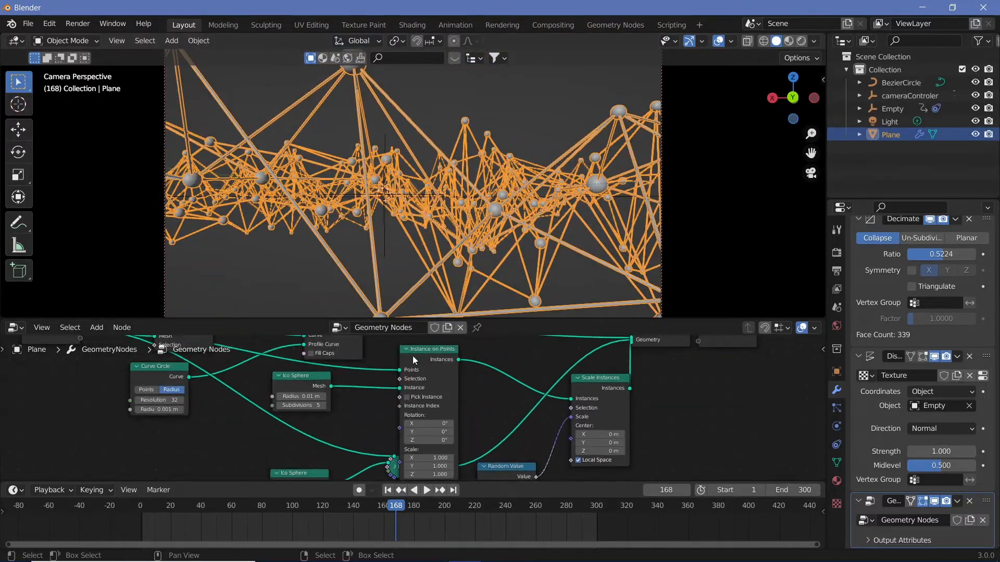
{"action": "left_click", "coordinate": [407, 348]}
{"action": "left_click_drag", "start_coordinate": [417, 357], "coordinate": [404, 398]}
{"action": "left_click_drag", "start_coordinate": [417, 464], "coordinate": [429, 437]}
{"action": "scroll", "coordinate": [574, 389], "scroll_direction": "down", "scroll_amount": 1}
Step: Collapse the Scale Instances and Random Value nodes and move them beside the 0.01 m sphere's Instance on Points node
{"action": "left_click", "coordinate": [566, 381]}
{"action": "middle_click_drag", "start_coordinate": [576, 422], "coordinate": [540, 477]}
{"action": "left_click_drag", "start_coordinate": [443, 467], "coordinate": [462, 451]}
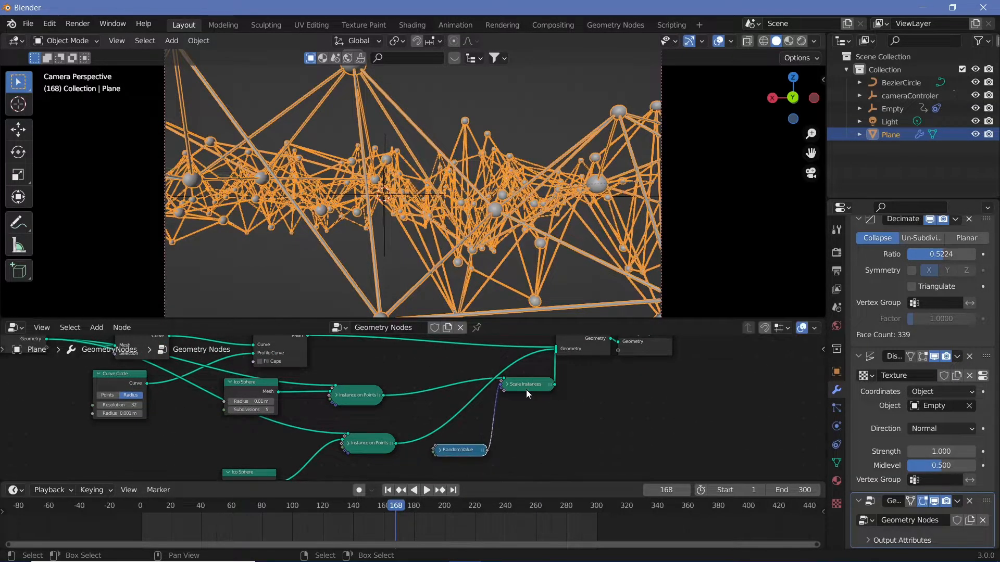
{"action": "left_click_drag", "start_coordinate": [526, 389], "coordinate": [467, 371]}
{"action": "left_click_drag", "start_coordinate": [460, 451], "coordinate": [420, 400]}
{"action": "left_click_drag", "start_coordinate": [470, 372], "coordinate": [478, 365]}
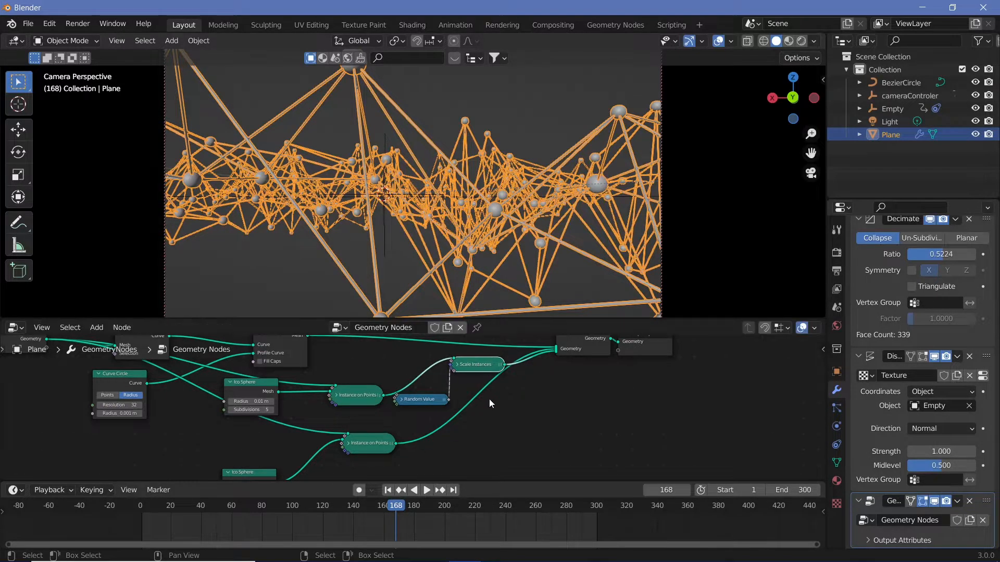
Step: Duplicate the Random Value and Scale Instances nodes together and place the copies beside the 0.005 m sphere's Instance on Points node
{"action": "left_click", "coordinate": [426, 400]}
{"action": "left_click", "coordinate": [476, 365], "text": "shift"}
{"action": "key", "text": "shift+d"}
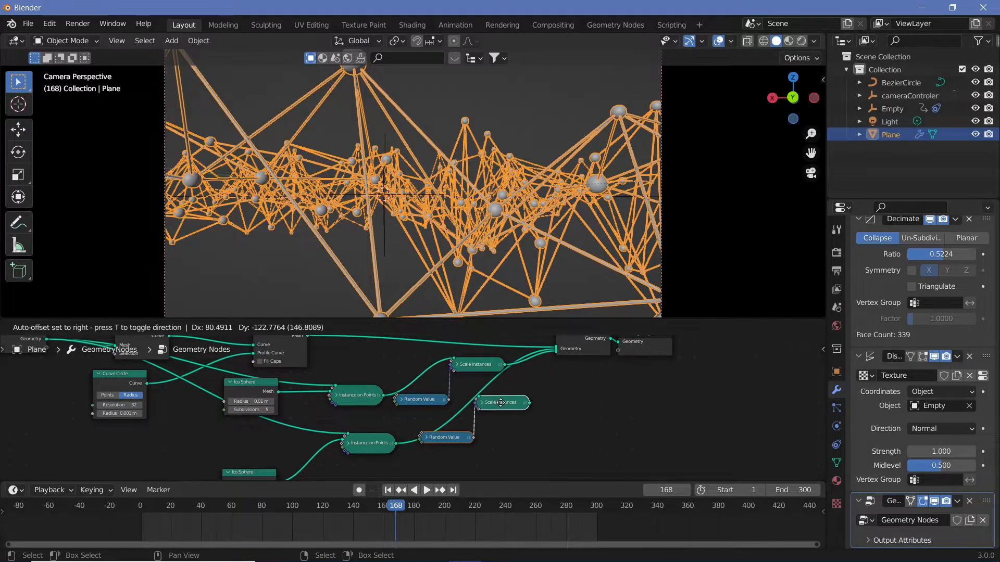
{"action": "left_click", "coordinate": [497, 422]}
{"action": "middle_click_drag", "start_coordinate": [500, 434], "coordinate": [534, 417]}
Step: Route the 0.005 m sphere's Instance on Points output through the duplicated Scale Instances node into Join Geometry
{"action": "left_click_drag", "start_coordinate": [570, 360], "coordinate": [570, 361]}
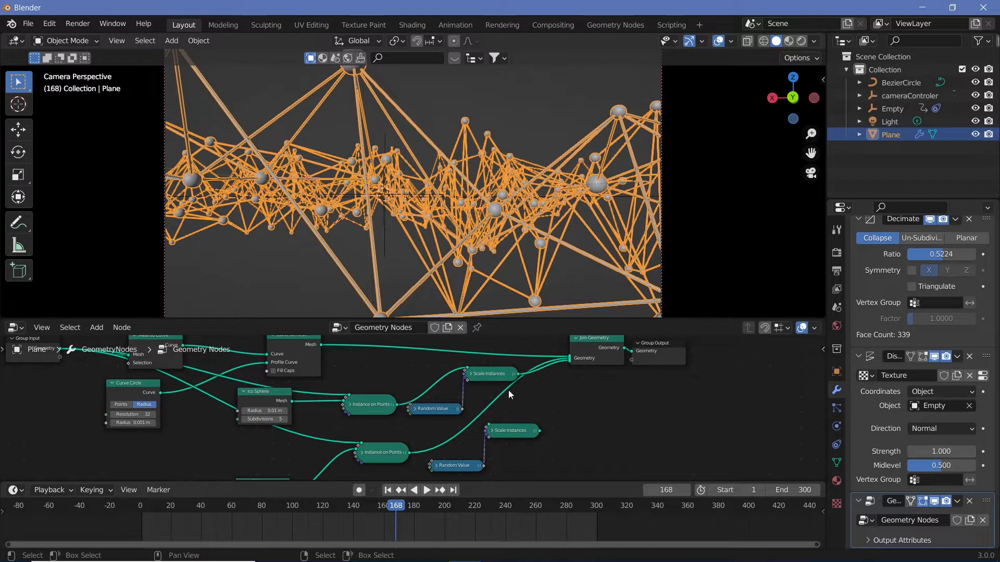
{"action": "left_click_drag", "start_coordinate": [409, 452], "coordinate": [488, 429]}
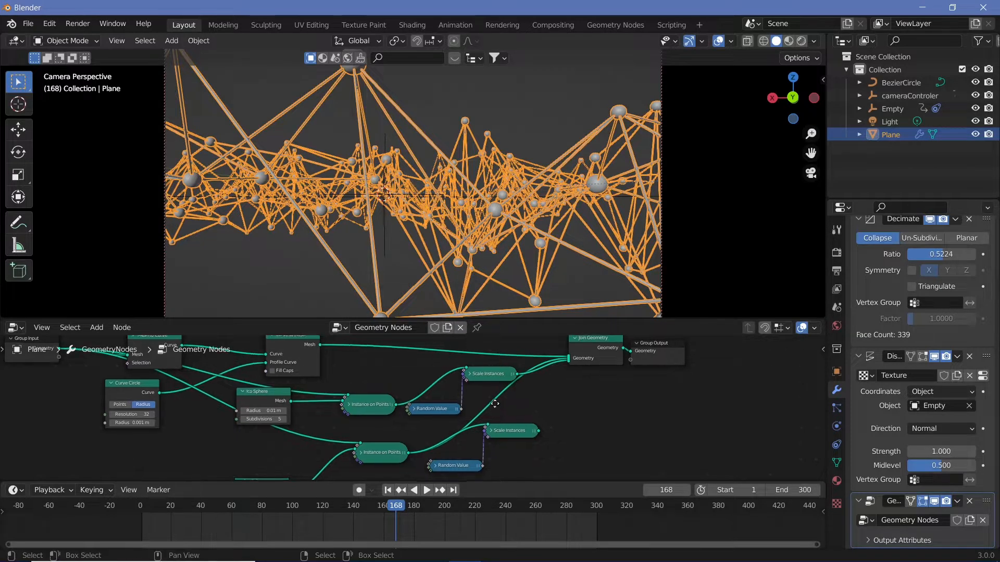
{"action": "scroll", "coordinate": [498, 405], "scroll_direction": "up", "scroll_amount": 4}
{"action": "left_click_drag", "start_coordinate": [574, 423], "coordinate": [572, 395]}
{"action": "scroll", "coordinate": [569, 348], "scroll_direction": "down", "scroll_amount": 3}
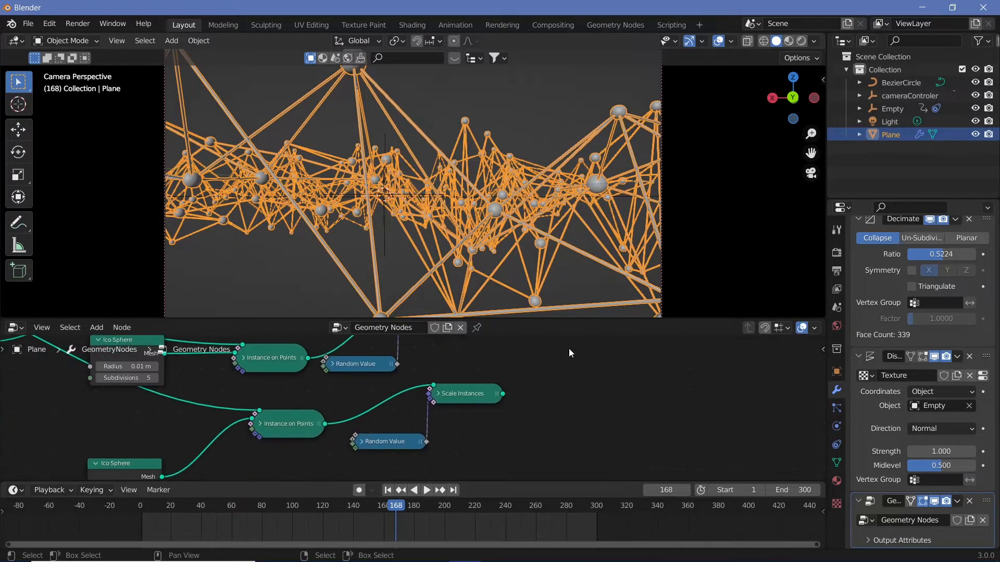
{"action": "middle_click_drag", "start_coordinate": [526, 401], "coordinate": [388, 472]}
{"action": "left_click_drag", "start_coordinate": [430, 378], "coordinate": [431, 372]}
{"action": "middle_click_drag", "start_coordinate": [440, 419], "coordinate": [523, 417]}
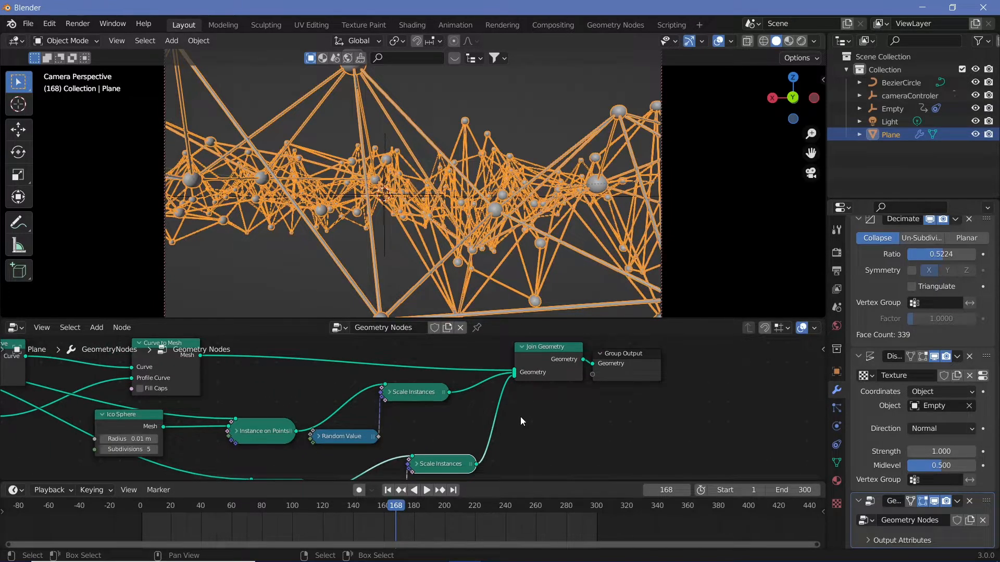
Step: Play the animation through the camera to check the randomly scaled spheres, and stop it
{"action": "scroll", "coordinate": [520, 417], "scroll_direction": "up", "scroll_amount": 1}
{"action": "key", "text": "space"}
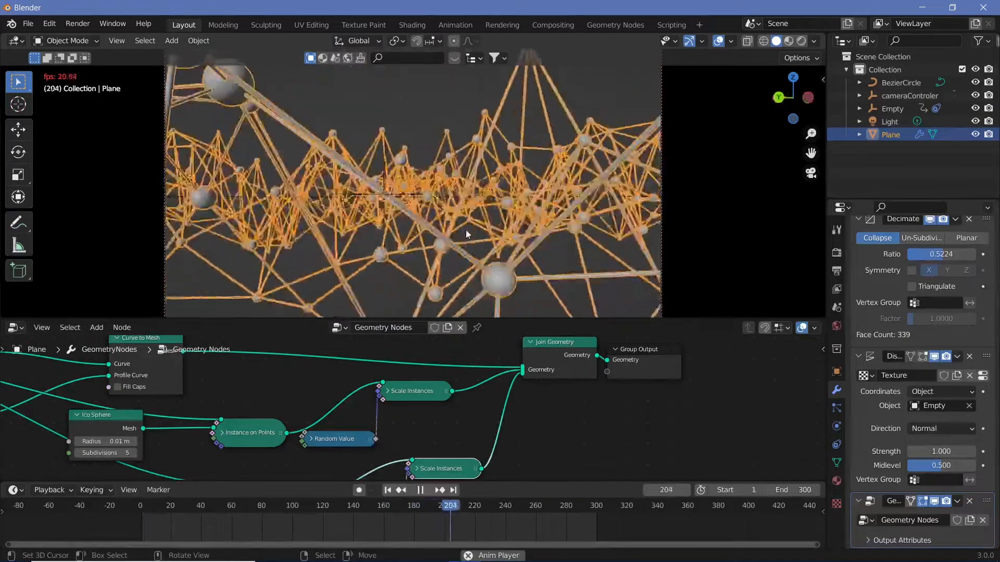
{"action": "key", "text": "space"}
Step: Expand the Random Value nodes and set the maximum to 1 on the one scaling the 0.01 m spheres
{"action": "middle_click_drag", "start_coordinate": [468, 463], "coordinate": [536, 389]}
{"action": "left_click", "coordinate": [405, 442]}
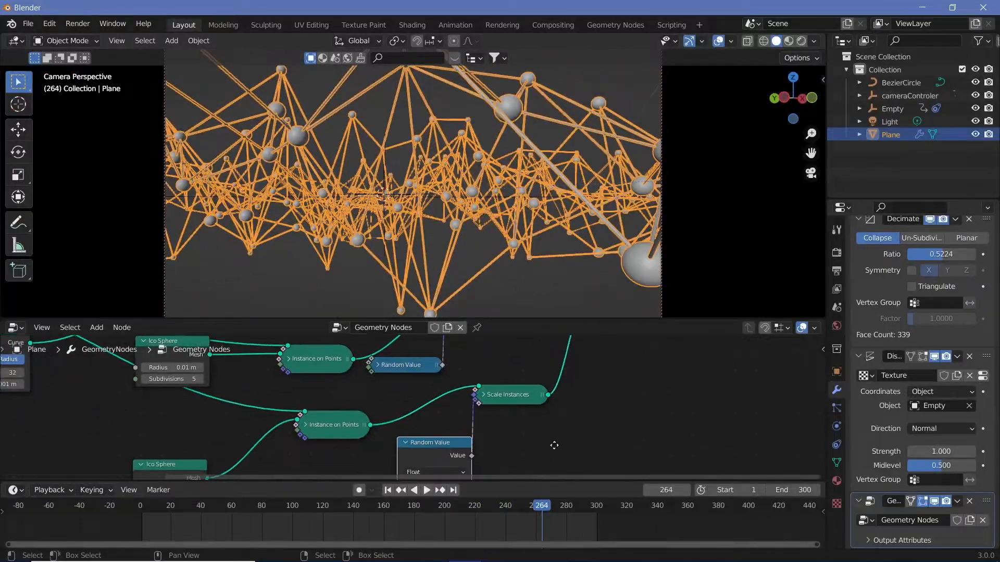
{"action": "middle_click_drag", "start_coordinate": [554, 445], "coordinate": [624, 424]}
{"action": "scroll", "coordinate": [565, 435], "scroll_direction": "up", "scroll_amount": 3}
{"action": "scroll", "coordinate": [591, 428], "scroll_direction": "up", "scroll_amount": 4}
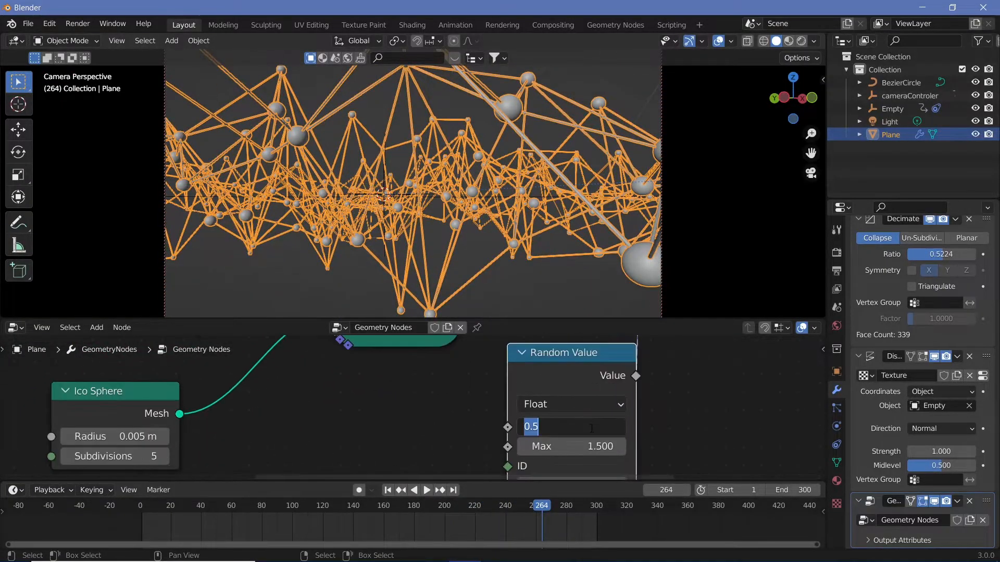
{"action": "left_click", "coordinate": [587, 451]}
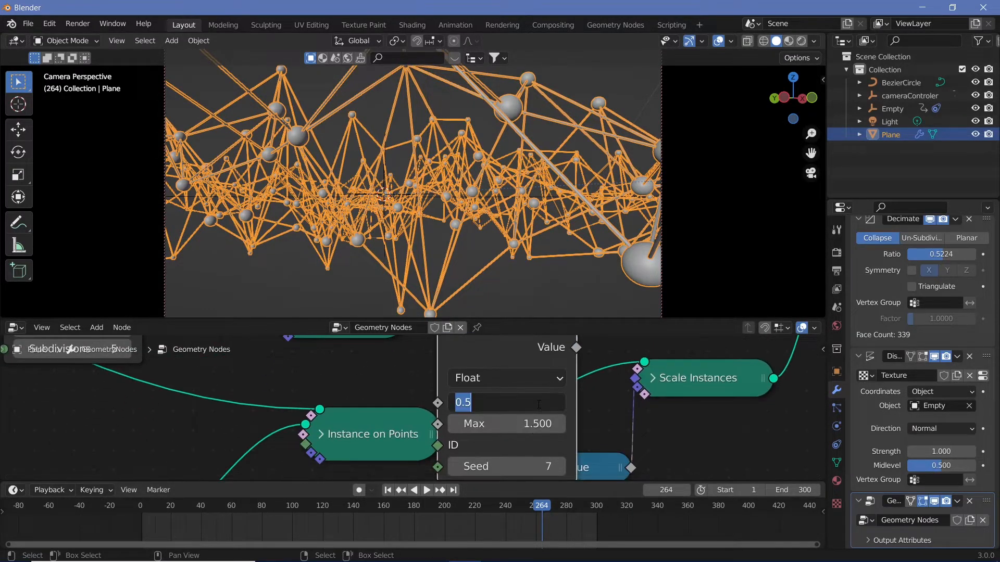
{"action": "key", "text": "Return"}
{"action": "type", "text": "1"}
{"action": "key", "text": "Return"}
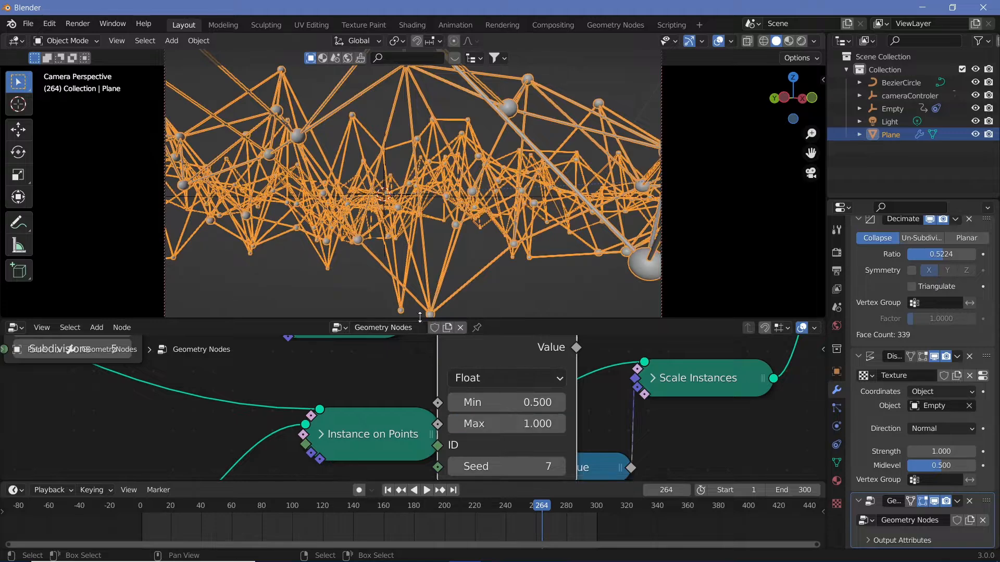
Step: Preview the animation briefly, clear the selection with overlays hidden, and enlarge the 3D viewport over the node editor
{"action": "key", "text": "space"}
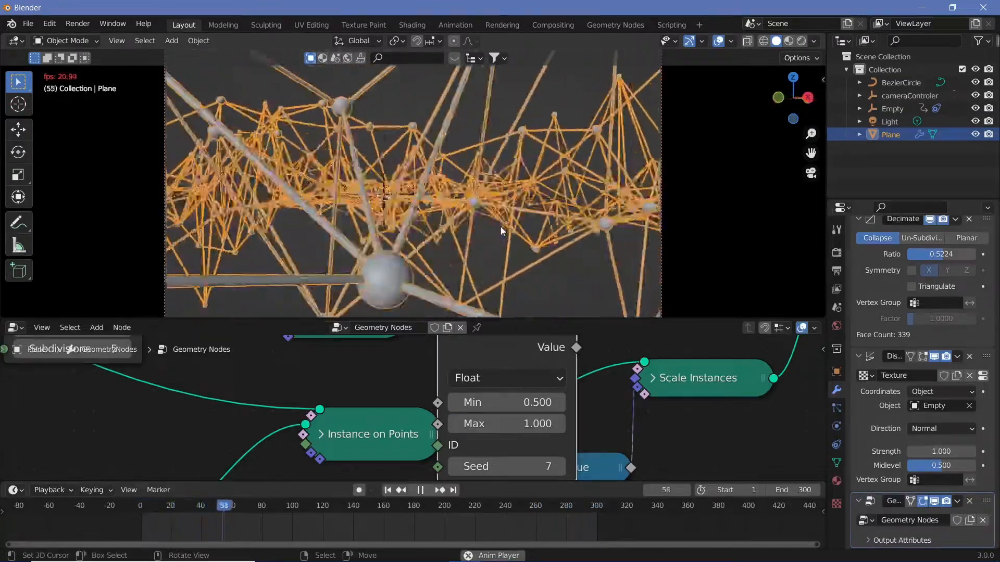
{"action": "key", "text": "space"}
{"action": "left_click", "coordinate": [546, 152]}
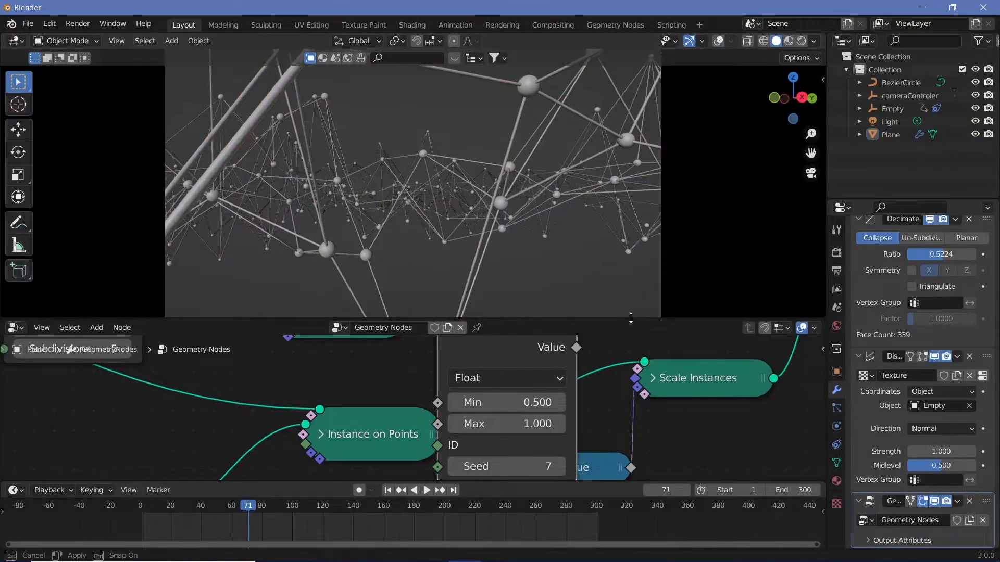
{"action": "left_click_drag", "start_coordinate": [631, 317], "coordinate": [630, 394]}
Step: Play the animation and step frame by frame between 278 and 271 to check how close the grid passes the camera
{"action": "key", "text": "space"}
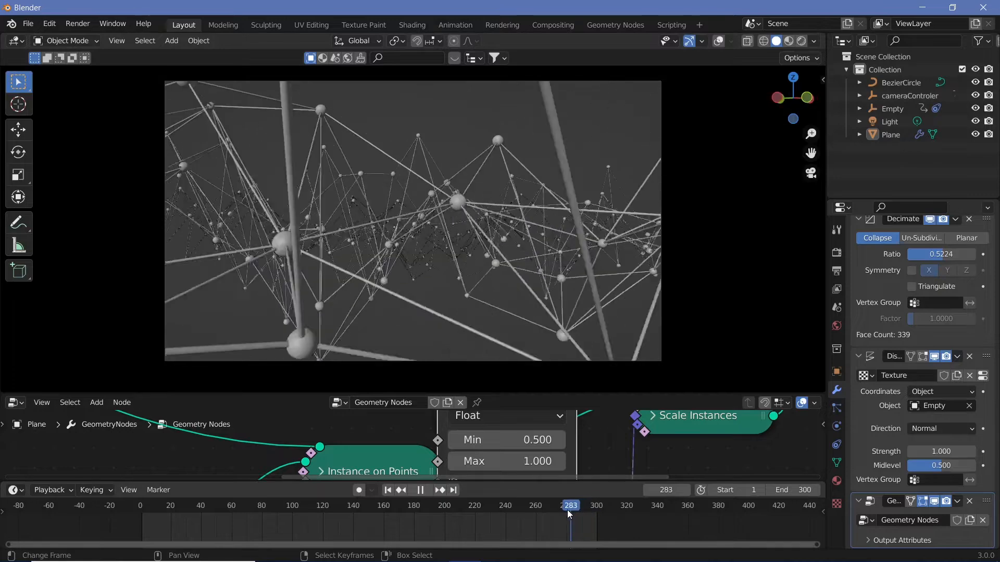
{"action": "left_click_drag", "start_coordinate": [568, 510], "coordinate": [562, 512]}
{"action": "key", "text": "space"}
{"action": "left_click", "coordinate": [562, 513]}
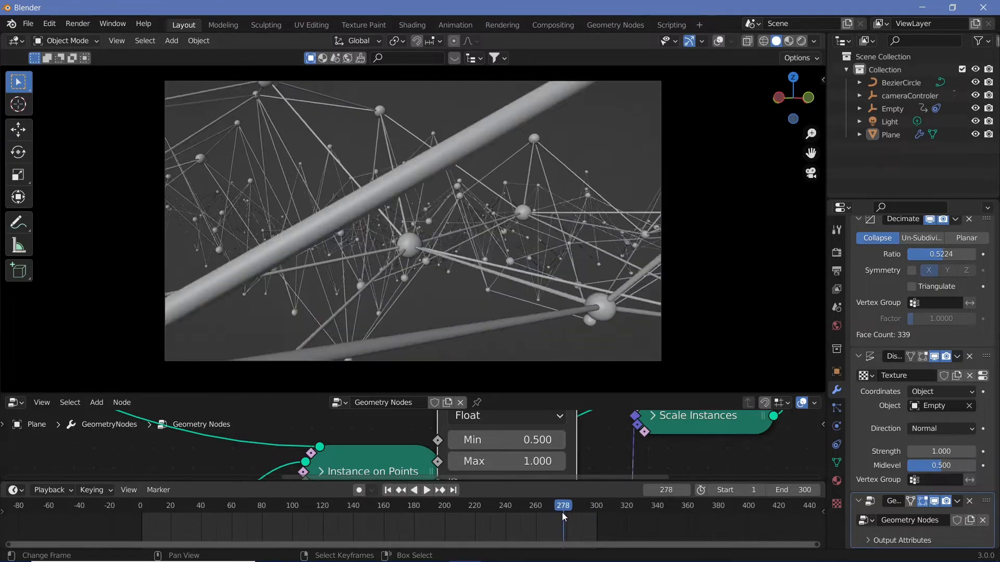
{"action": "key", "text": "Left"}
{"action": "key", "text": "Left"}
{"action": "key", "text": "Left"}
{"action": "key", "text": "Left"}
{"action": "key", "text": "Left"}
{"action": "key", "text": "Left"}
{"action": "key", "text": "Left"}
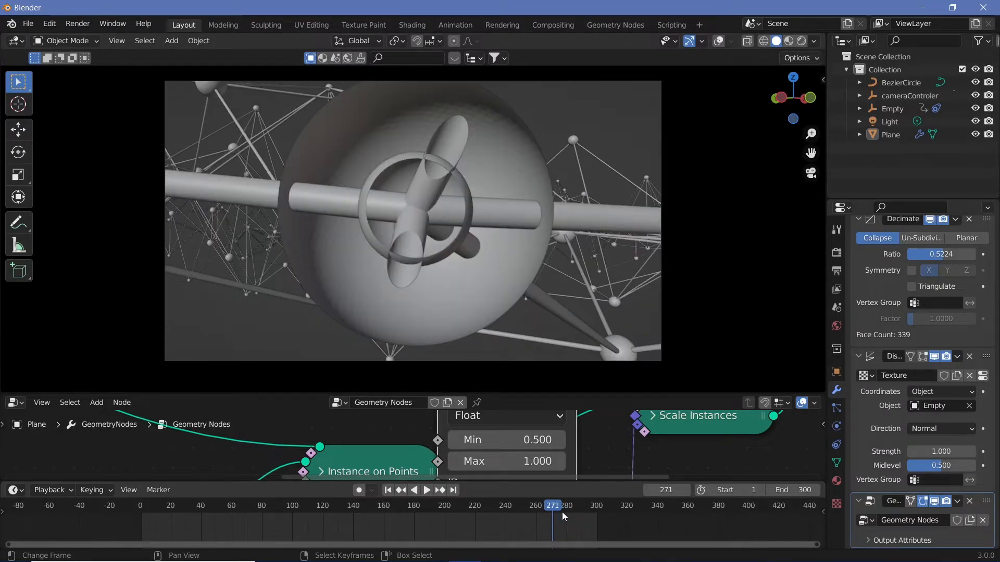
{"action": "key", "text": "Right"}
{"action": "key", "text": "Right"}
{"action": "key", "text": "Right"}
{"action": "key", "text": "Right"}
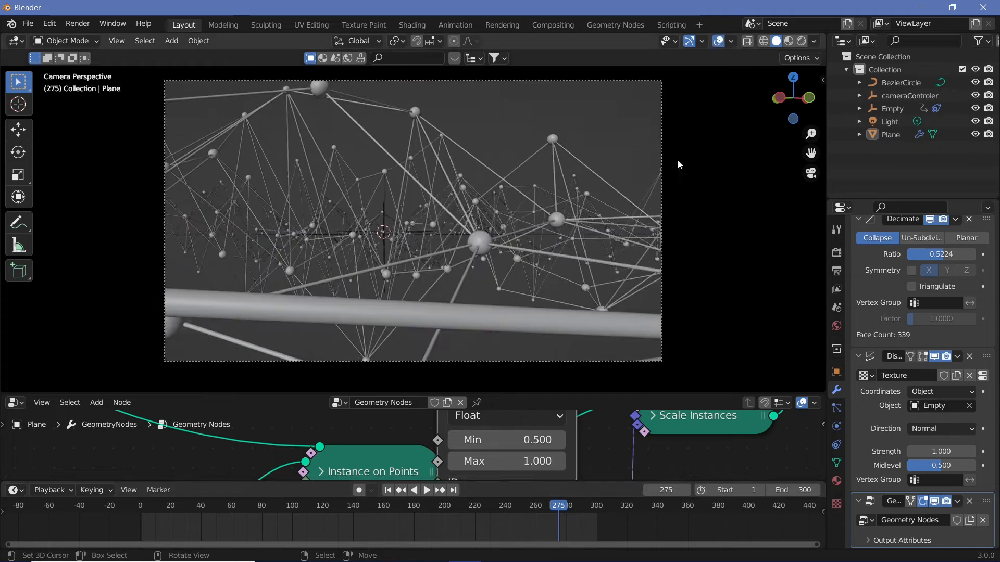
Step: Scale the cameraControler empty up to about 0.534 and check the camera's clearance around frames 55 to 51
{"action": "left_click", "coordinate": [660, 208]}
{"action": "left_click", "coordinate": [909, 96]}
{"action": "key", "text": "s"}
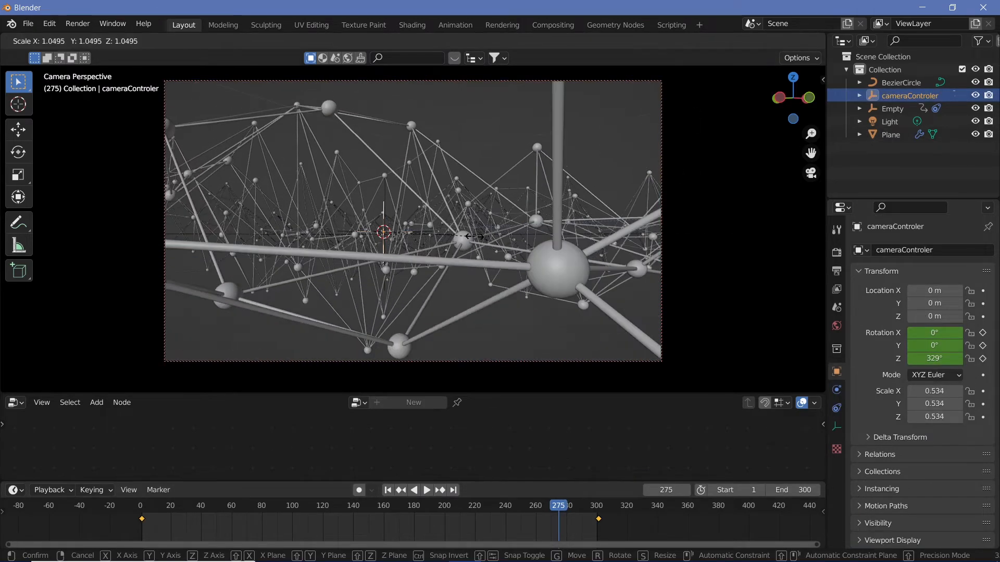
{"action": "left_click", "coordinate": [474, 236]}
{"action": "key", "text": "space"}
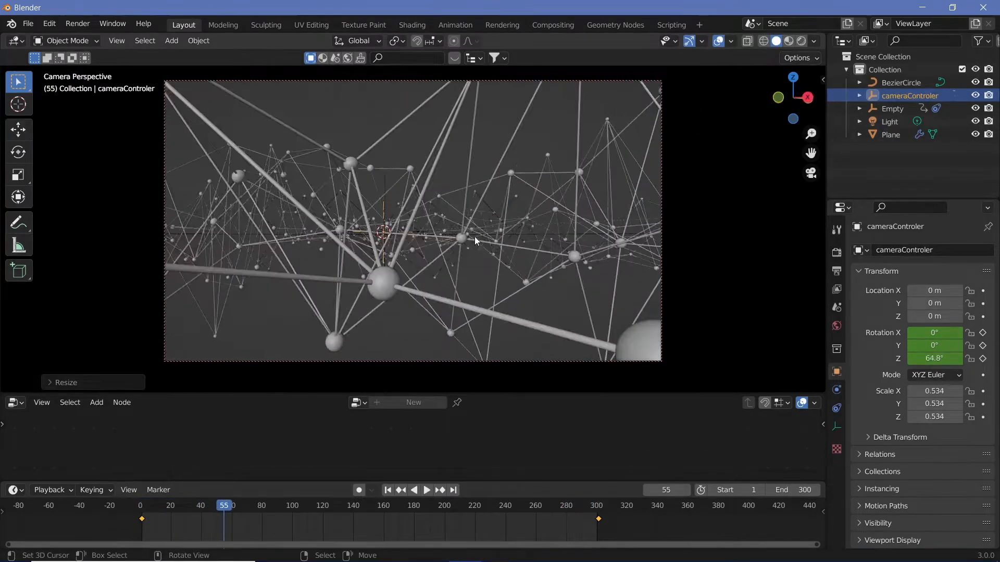
{"action": "key", "text": "Left"}
{"action": "key", "text": "Left"}
{"action": "key", "text": "Left"}
{"action": "key", "text": "Left"}
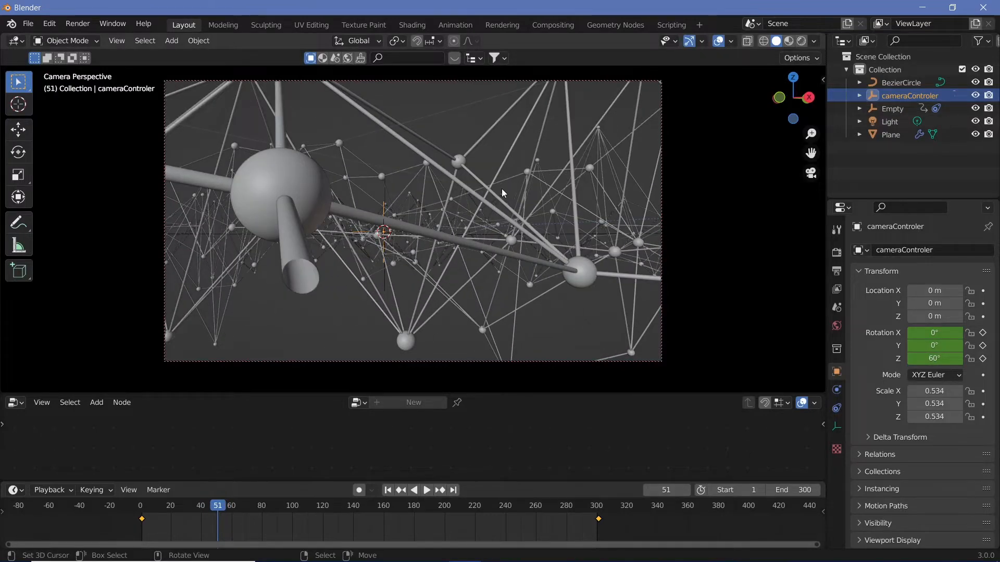
Step: Scale the cameraControler empty up to about 0.884 and check the camera view through frame 102
{"action": "key", "text": "s"}
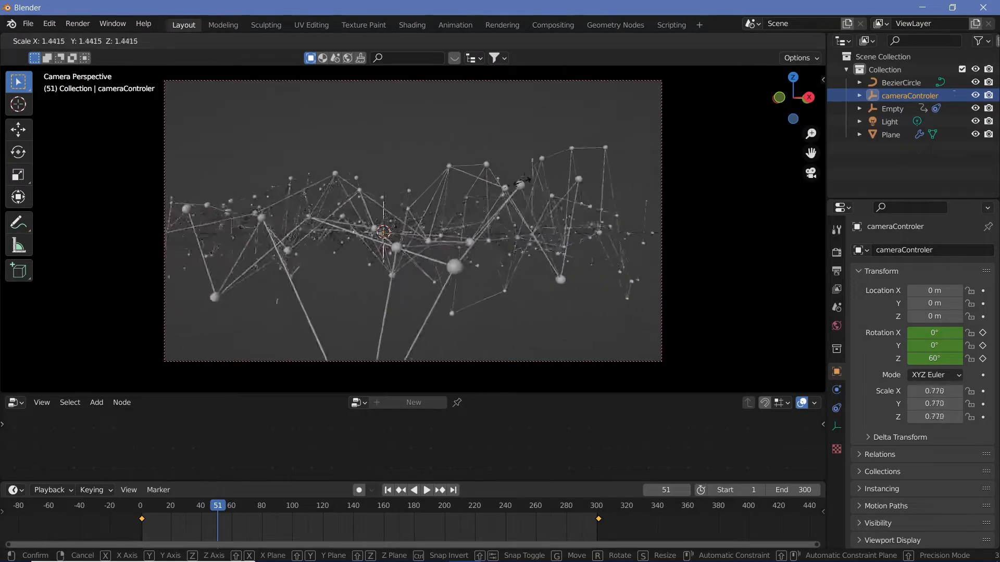
{"action": "left_click", "coordinate": [431, 210]}
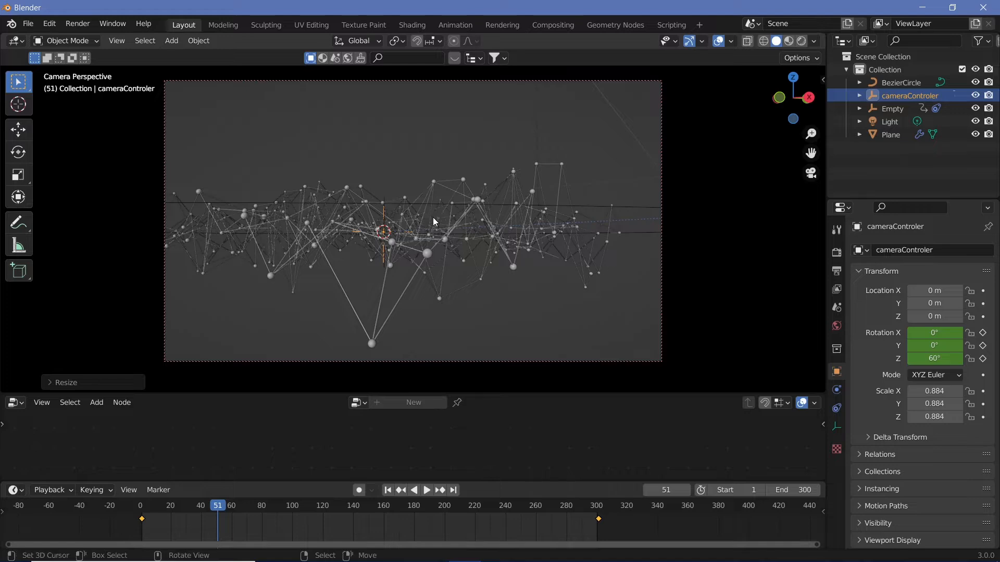
{"action": "key", "text": "space"}
{"action": "key", "text": "space"}
{"action": "key", "text": "Right"}
{"action": "key", "text": "Right"}
{"action": "key", "text": "Right"}
{"action": "key", "text": "Right"}
{"action": "key", "text": "Right"}
{"action": "key", "text": "Right"}
{"action": "key", "text": "Right"}
{"action": "key", "text": "Right"}
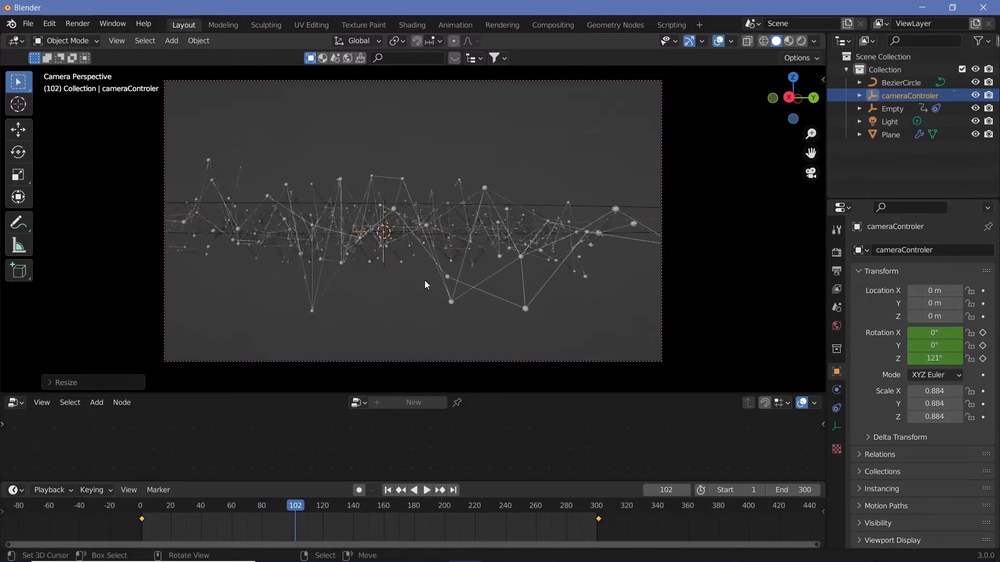
Step: Set the camera's rotation to 90° on X and 0° on Y and Z
{"action": "left_click", "coordinate": [651, 355]}
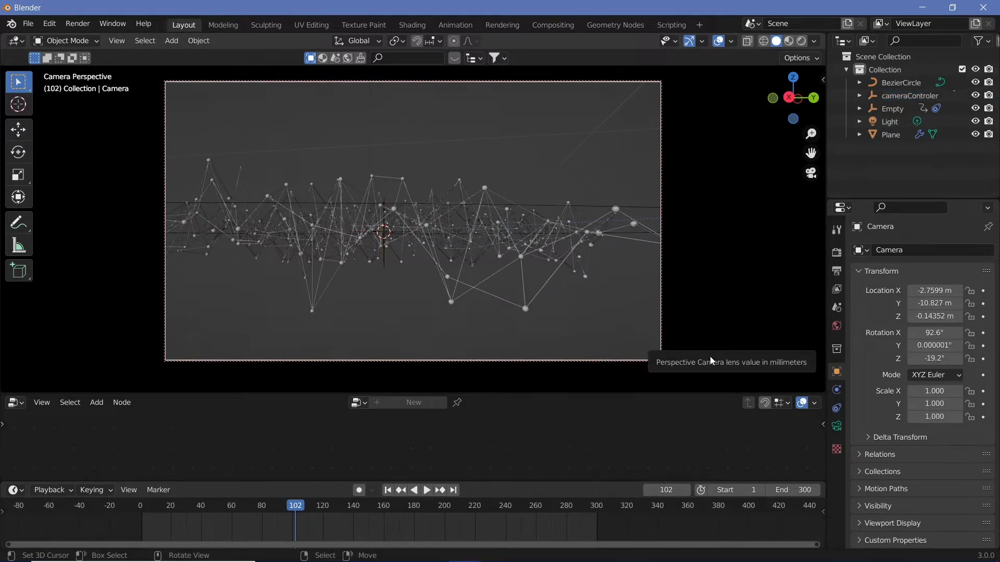
{"action": "double_click", "coordinate": [926, 333]}
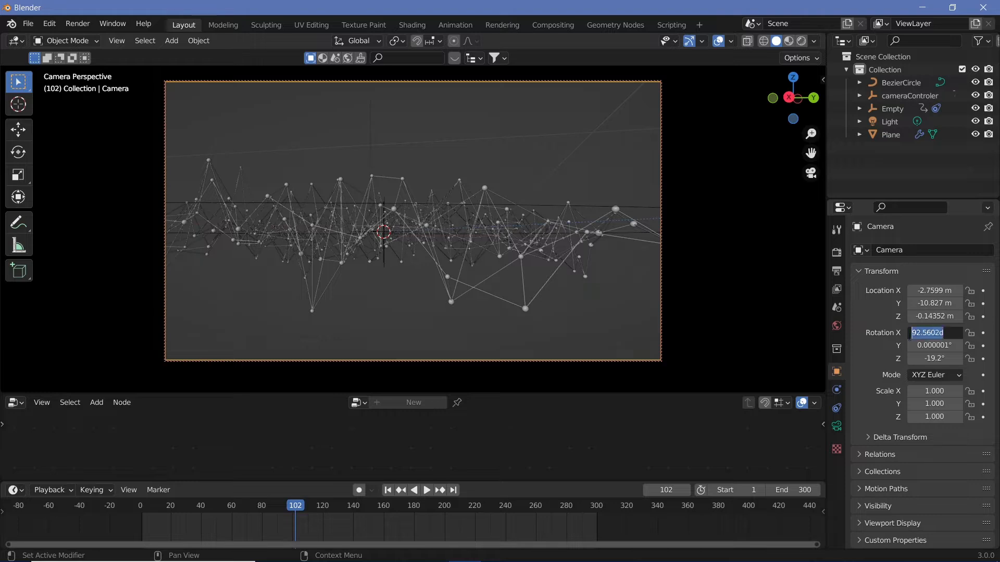
{"action": "type", "text": "90"}
{"action": "key", "text": "Return"}
{"action": "type", "text": "0"}
{"action": "key", "text": "Return"}
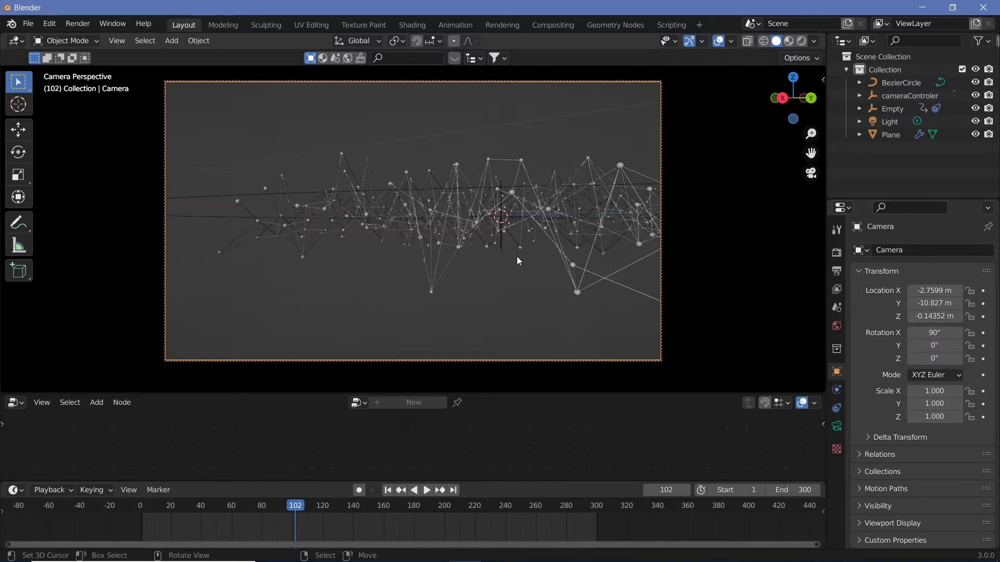
Step: Return to frame 1 and set the camera's X and Z location to 0 m
{"action": "left_click", "coordinate": [141, 511]}
{"action": "key", "text": "space"}
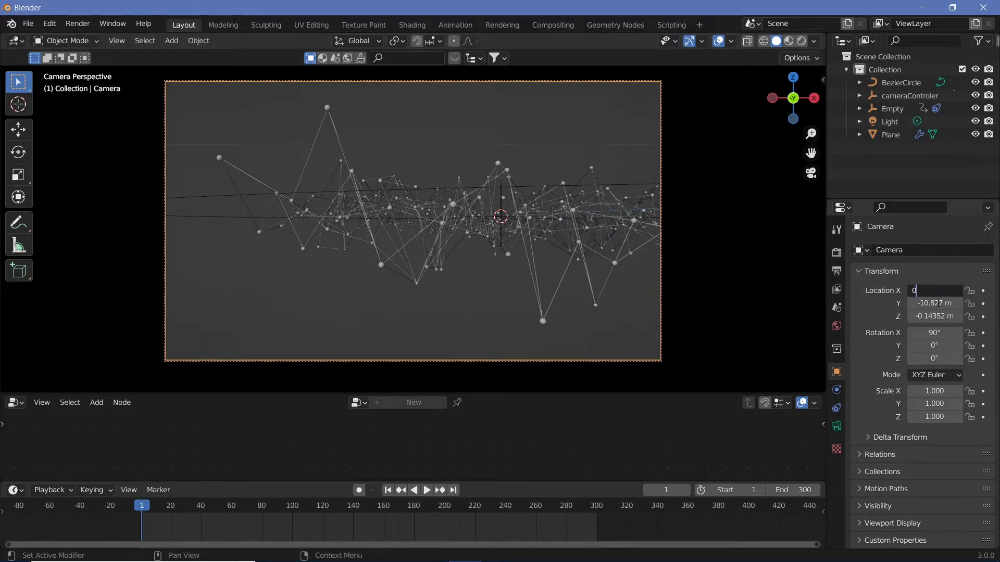
{"action": "key", "text": "Tab"}
{"action": "type", "text": "0"}
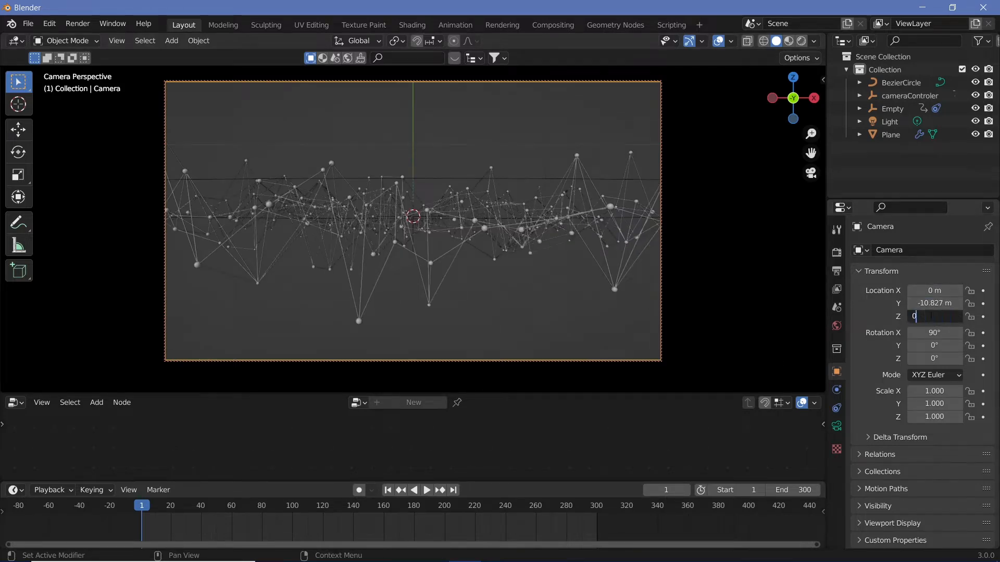
{"action": "key", "text": "Return"}
Step: Play the animation through the centred camera, select the wire grid Plane, and stop playback
{"action": "key", "text": "space"}
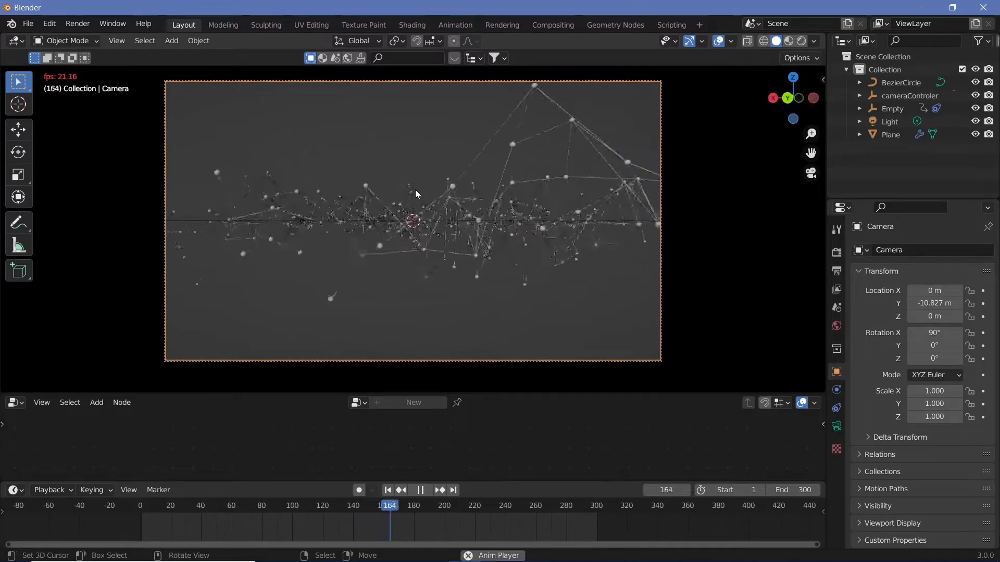
{"action": "left_click", "coordinate": [416, 190]}
{"action": "key", "text": "space"}
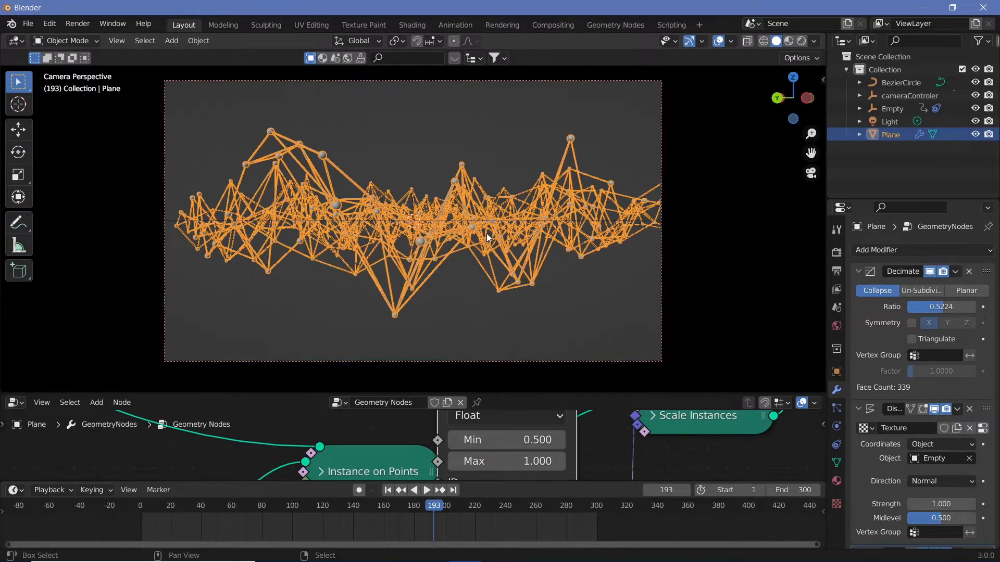
Step: Duplicate the Plane upward along Z, and duplicate that copy about 8.1 m down along Z below the original
{"action": "key", "text": "shift+d"}
{"action": "key", "text": "z"}
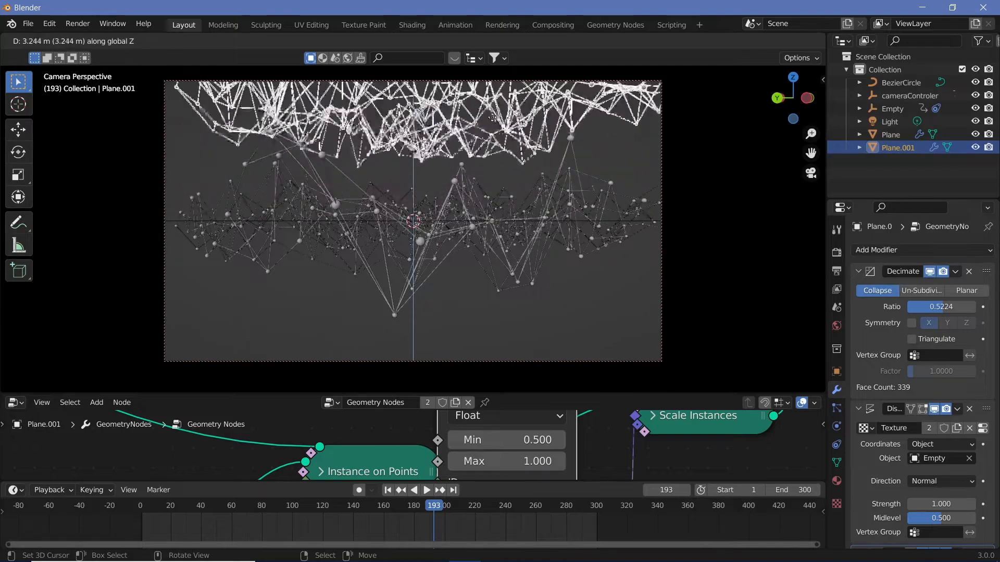
{"action": "left_click", "coordinate": [485, 125]}
{"action": "key", "text": "shift+d"}
{"action": "key", "text": "z"}
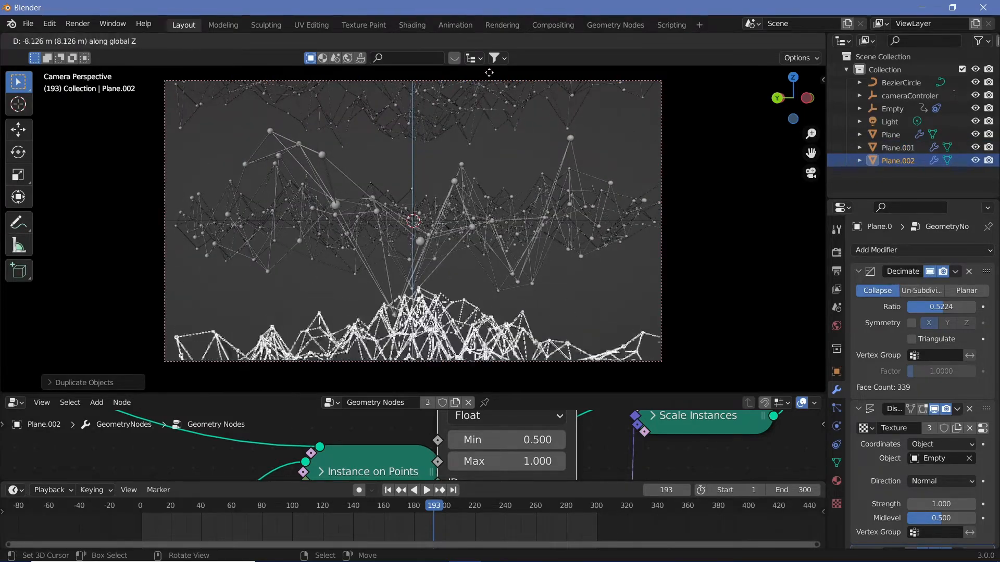
{"action": "left_click", "coordinate": [488, 72]}
Step: Preview the three grids in motion, and disable Plane.001 and Plane.002 in renders
{"action": "key", "text": "space"}
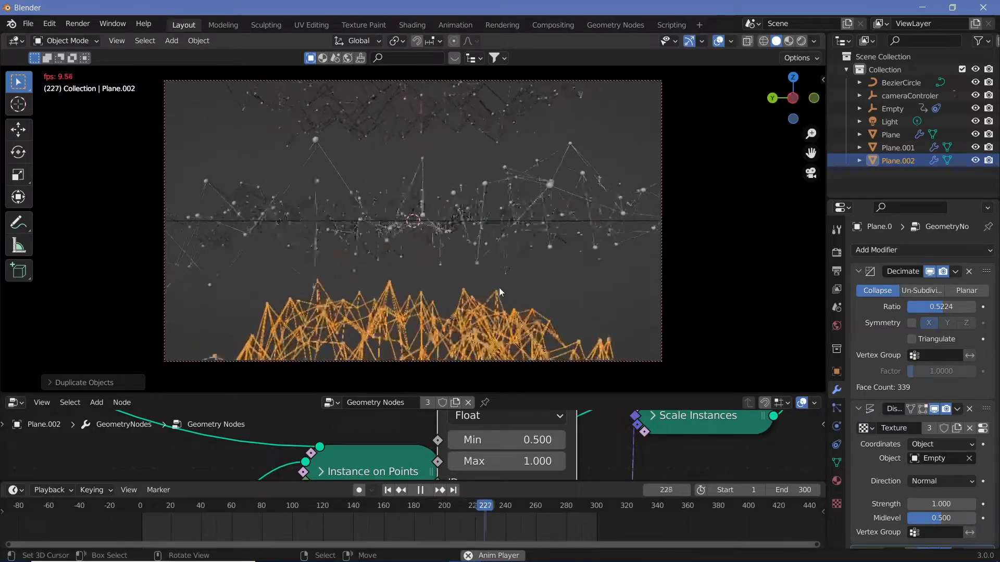
{"action": "key", "text": "space"}
{"action": "left_click", "coordinate": [988, 147]}
{"action": "left_click", "coordinate": [988, 161]}
Step: Compare the playback with Plane.001 and Plane.002 hidden in turn, showing both again and stopping the animation
{"action": "left_click", "coordinate": [975, 159]}
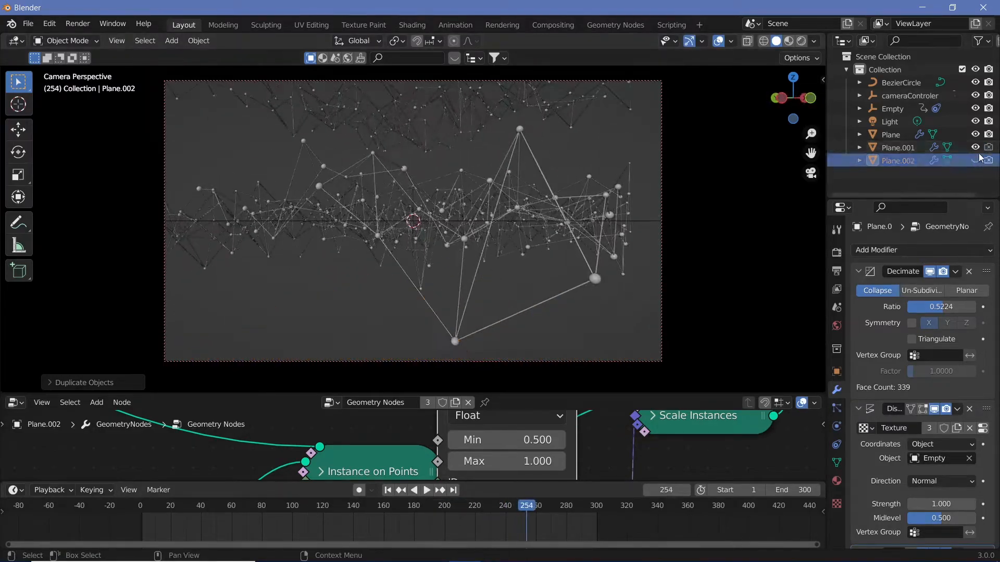
{"action": "left_click", "coordinate": [975, 160]}
{"action": "left_click", "coordinate": [976, 147]}
{"action": "key", "text": "space"}
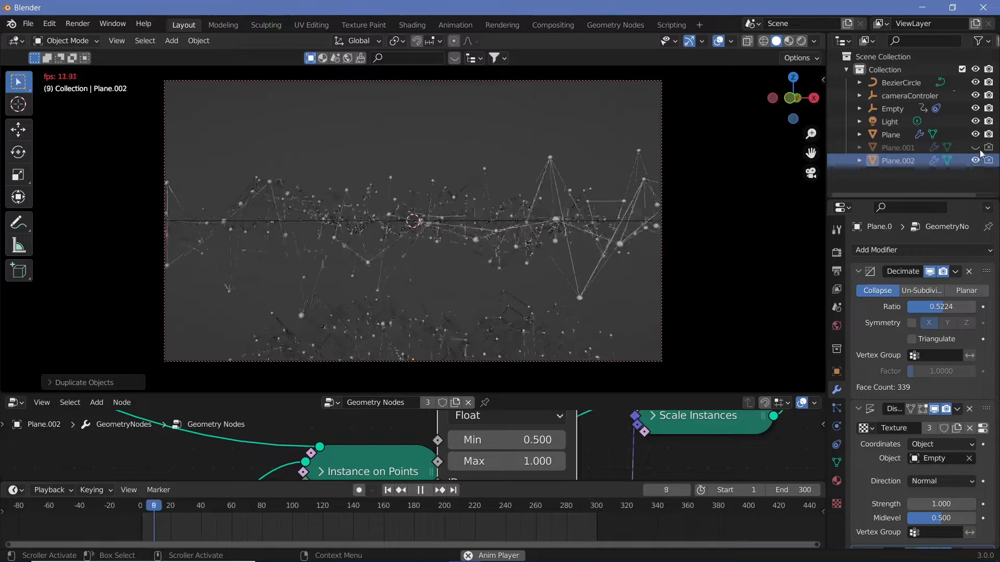
{"action": "left_click", "coordinate": [975, 147]}
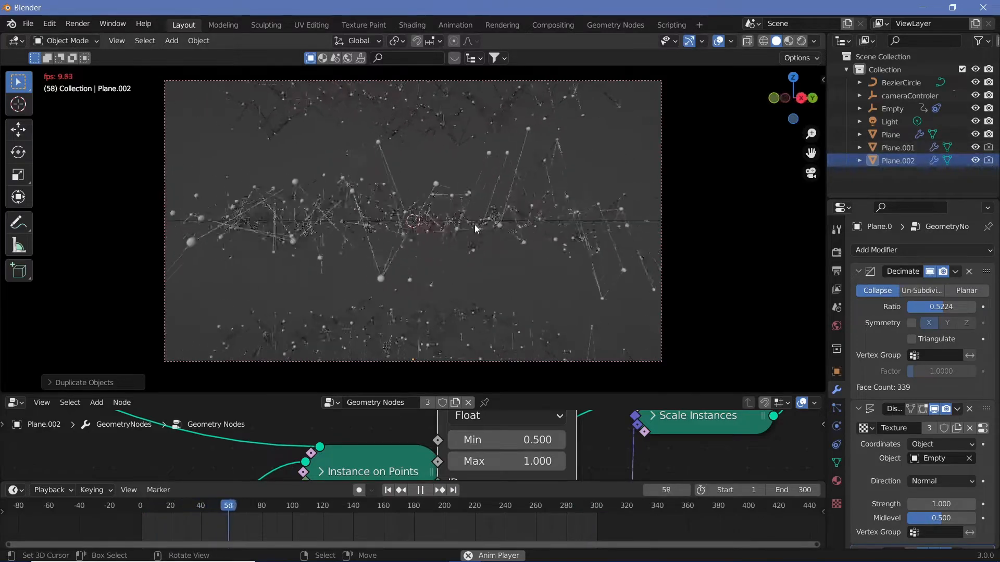
{"action": "key", "text": "space"}
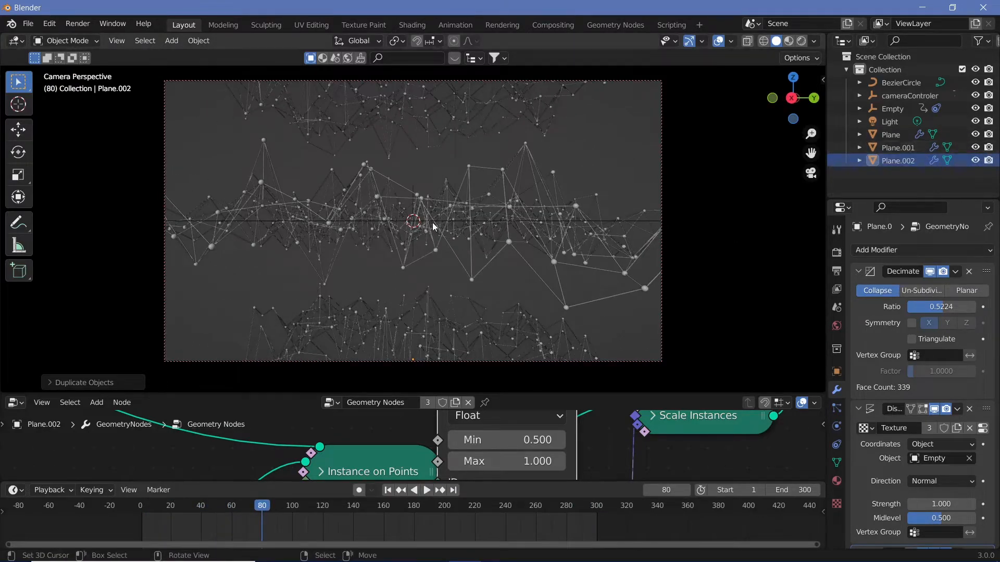
Step: Select the middle grid, Plane, and open its material settings
{"action": "left_click", "coordinate": [433, 226]}
{"action": "left_click", "coordinate": [439, 230]}
{"action": "scroll", "coordinate": [611, 460], "scroll_direction": "down", "scroll_amount": 4}
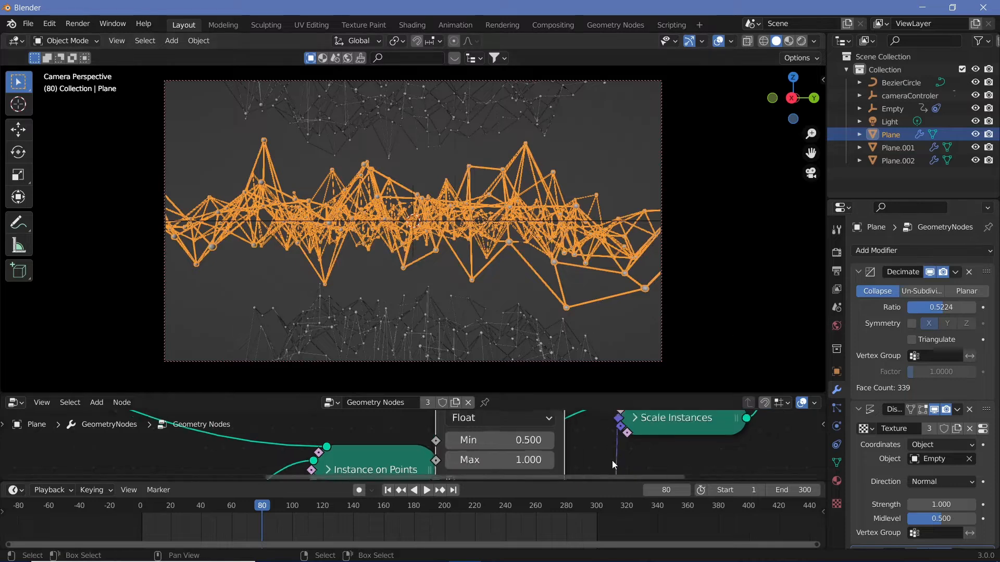
{"action": "left_click", "coordinate": [836, 481]}
{"action": "left_click_drag", "start_coordinate": [826, 33], "coordinate": [751, 37]}
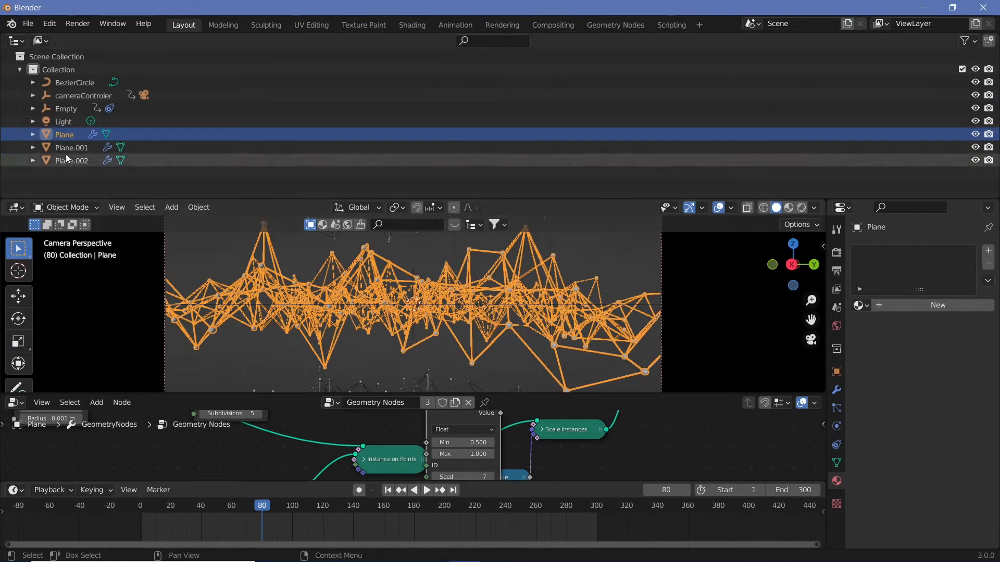
{"action": "left_click_drag", "start_coordinate": [1, 32], "coordinate": [826, 48]}
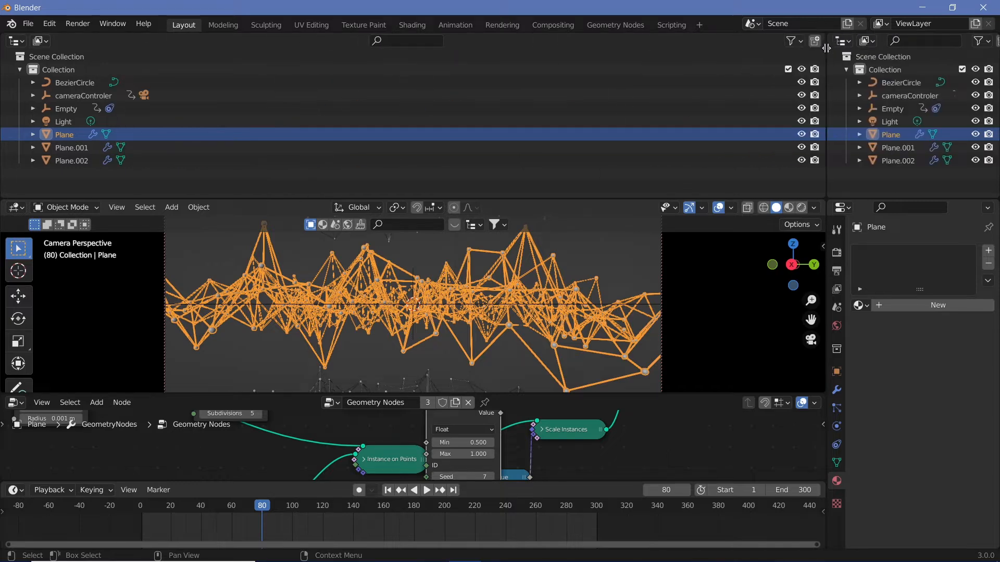
{"action": "right_click", "coordinate": [649, 199]}
{"action": "left_click", "coordinate": [644, 232]}
{"action": "left_click", "coordinate": [663, 176]}
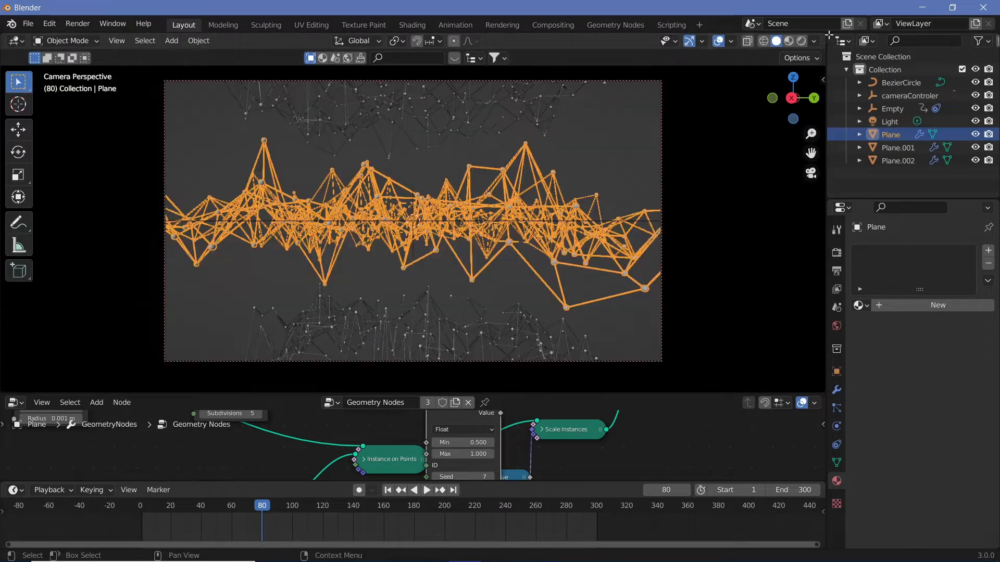
Step: Split the 3D viewport vertically, turn the new area into a Shader Editor, and widen it
{"action": "left_click_drag", "start_coordinate": [808, 39], "coordinate": [675, 41]}
{"action": "left_click", "coordinate": [689, 41]}
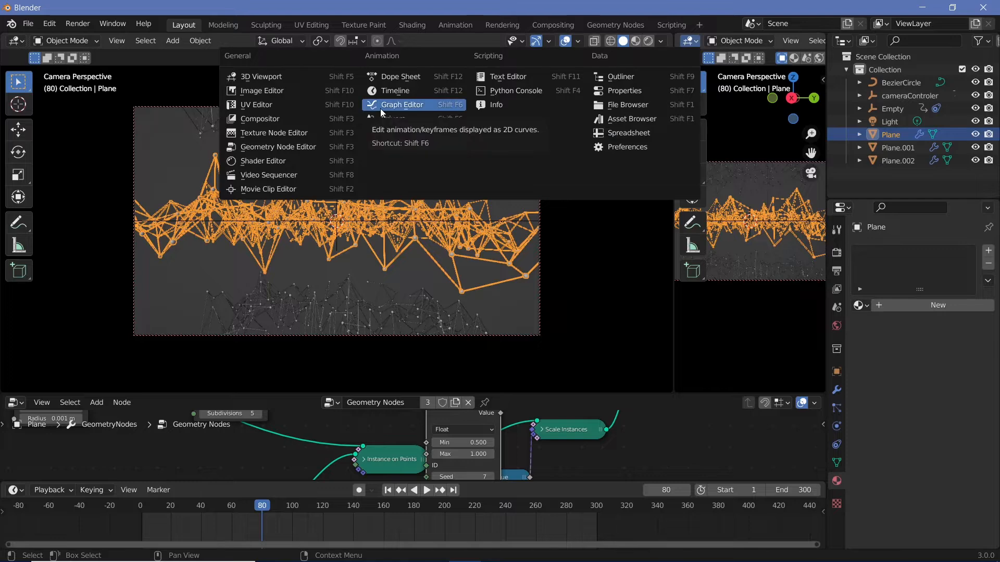
{"action": "left_click", "coordinate": [314, 163]}
{"action": "left_click_drag", "start_coordinate": [674, 242], "coordinate": [552, 241]}
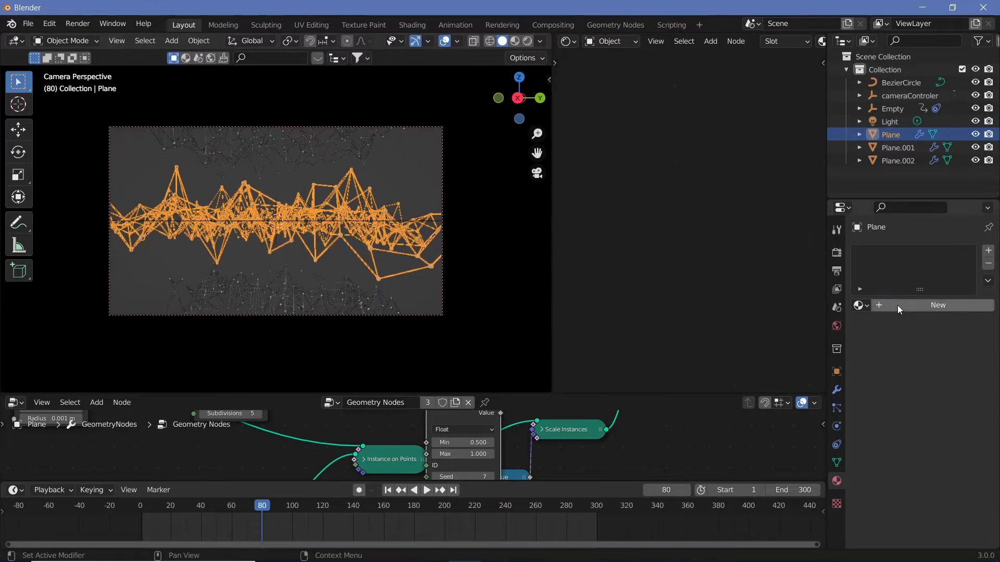
Step: Create three materials on Plane, each in its own slot, named Plexus, DotIn and DotOut
{"action": "left_click", "coordinate": [897, 305]}
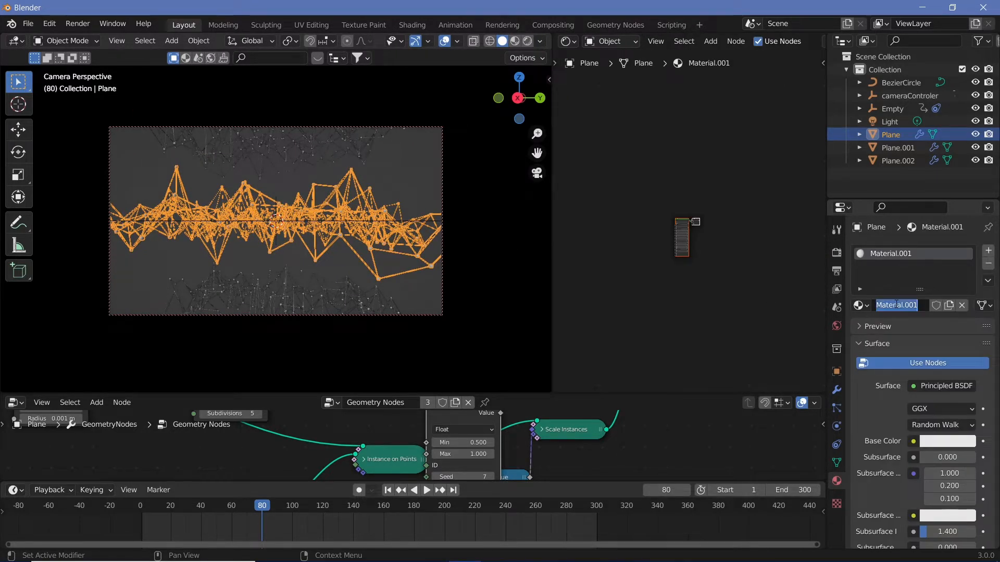
{"action": "left_click", "coordinate": [990, 252]}
{"action": "left_click", "coordinate": [891, 331]}
{"action": "left_click", "coordinate": [901, 330]}
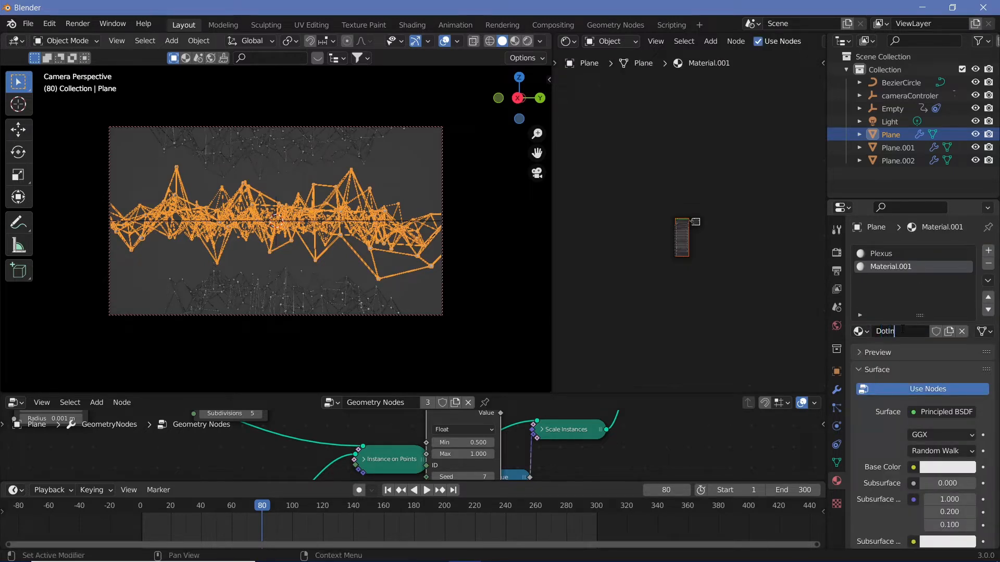
{"action": "left_click", "coordinate": [988, 250]}
{"action": "left_click", "coordinate": [902, 333]}
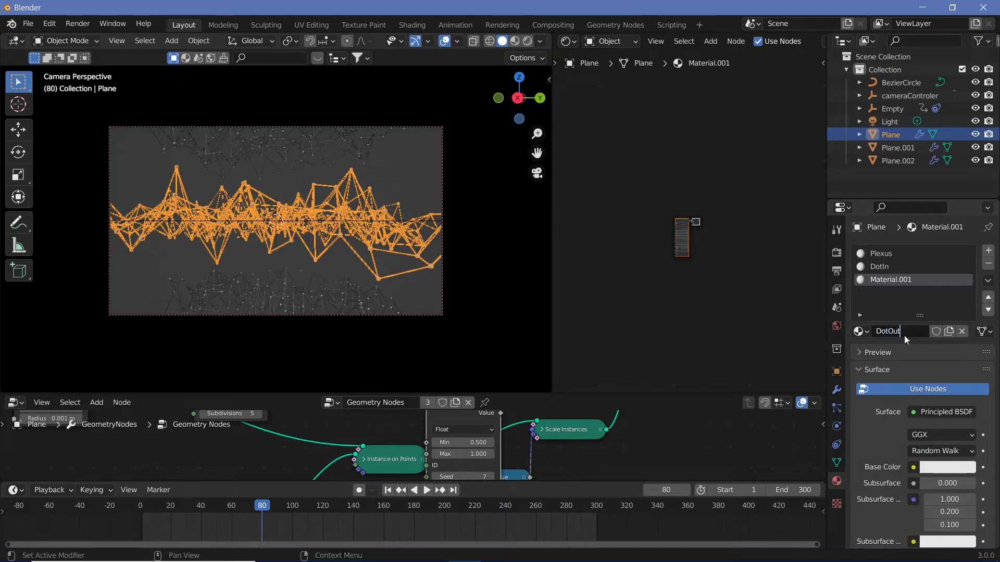
Step: Set the world background colour to black and switch the viewport to rendered shading
{"action": "left_click", "coordinate": [881, 253]}
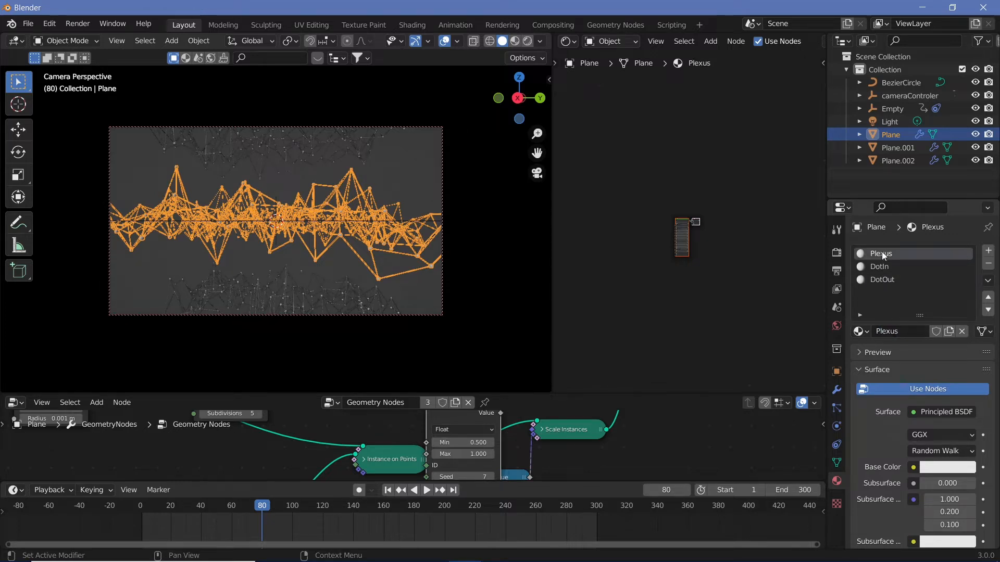
{"action": "left_click", "coordinate": [836, 326]}
{"action": "left_click", "coordinate": [944, 337]}
{"action": "left_click_drag", "start_coordinate": [982, 152], "coordinate": [982, 245]}
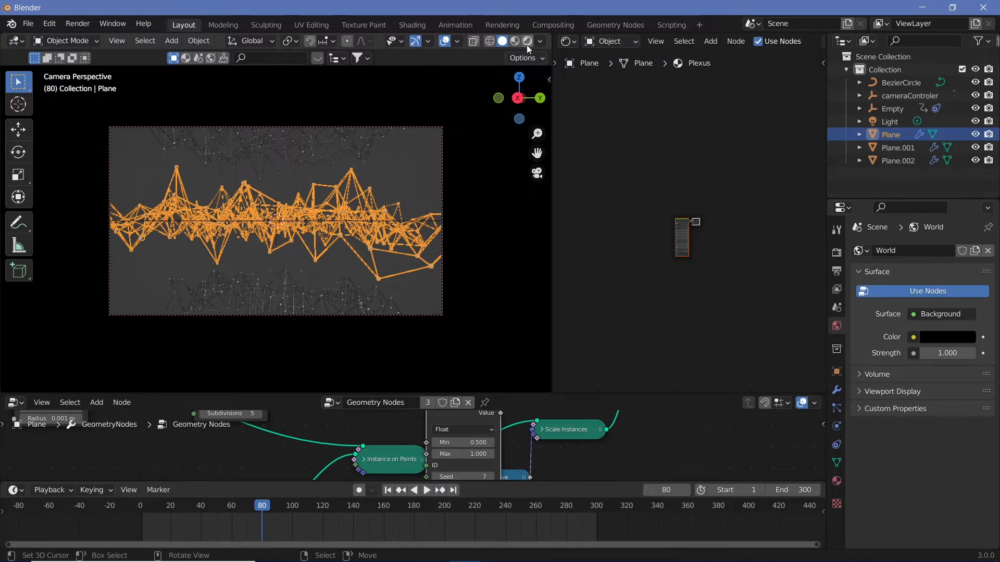
{"action": "left_click", "coordinate": [527, 42]}
Step: Check the scene with the Light hidden and shown again, and reselect the middle grid, Plane
{"action": "left_click", "coordinate": [888, 121]}
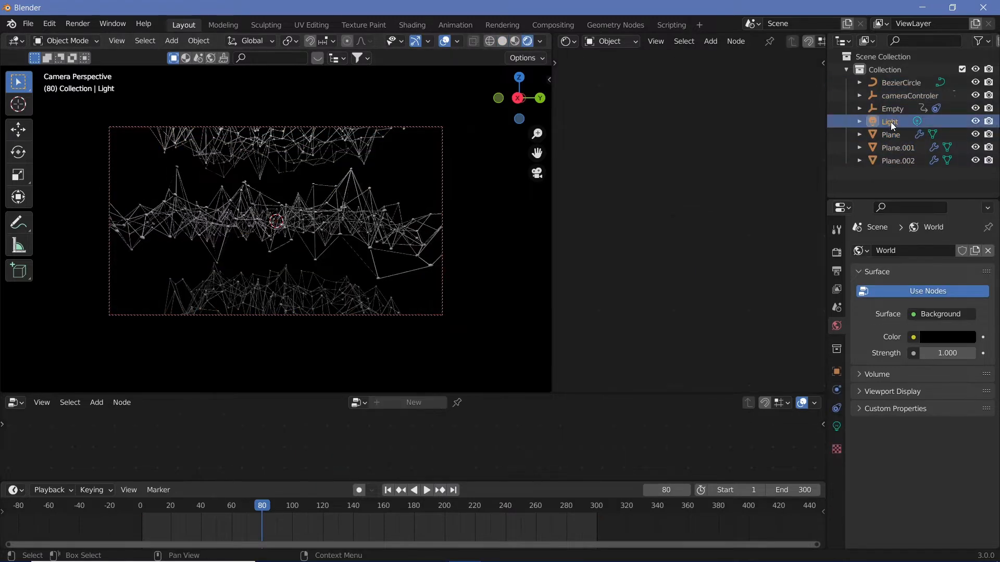
{"action": "left_click", "coordinate": [975, 121]}
{"action": "left_click", "coordinate": [975, 121]}
{"action": "left_click", "coordinate": [320, 227]}
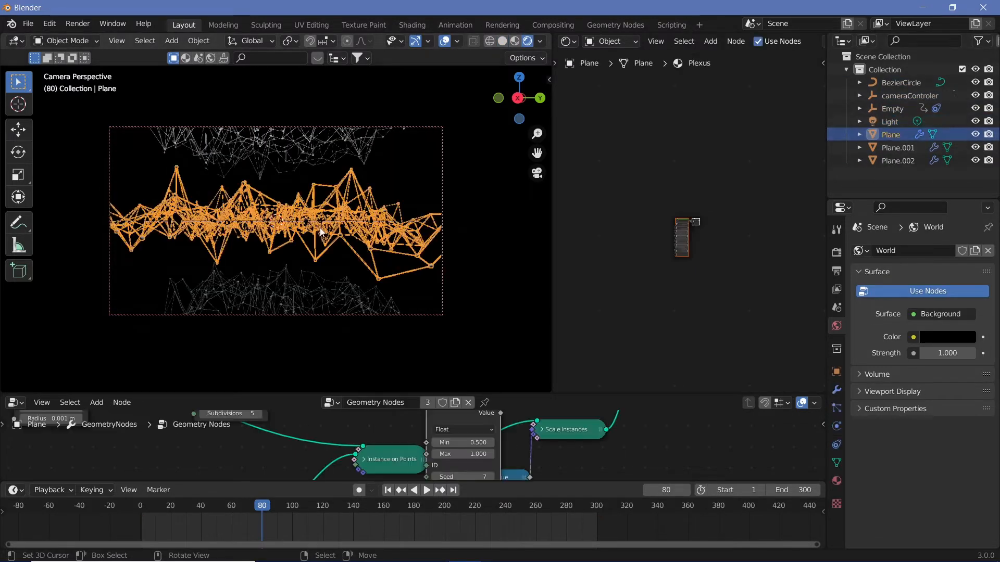
Step: Add a Set Material node between Curve to Mesh and Join Geometry, and assign it the Plexus material
{"action": "middle_click_drag", "start_coordinate": [620, 449], "coordinate": [557, 454]}
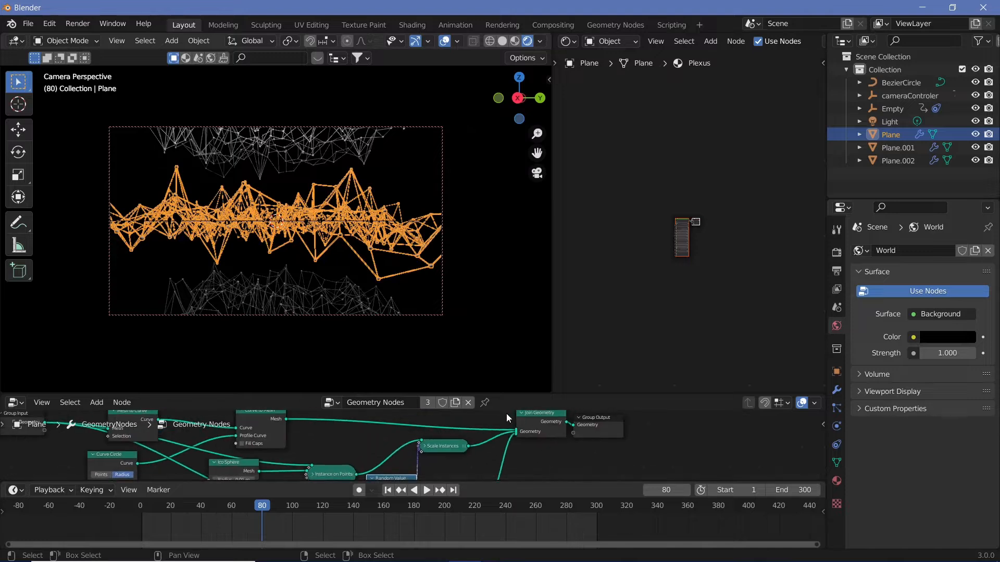
{"action": "left_click_drag", "start_coordinate": [506, 413], "coordinate": [702, 427]}
{"action": "middle_click_drag", "start_coordinate": [508, 453], "coordinate": [485, 460]}
{"action": "key", "text": "shift+a"}
{"action": "left_click", "coordinate": [455, 297]}
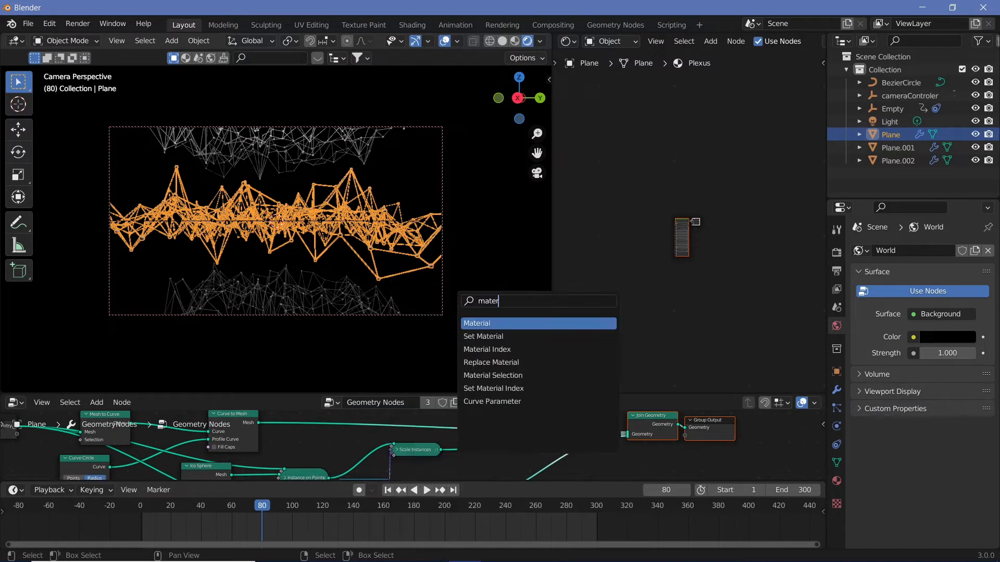
{"action": "key", "text": "Return"}
{"action": "left_click", "coordinate": [477, 445]}
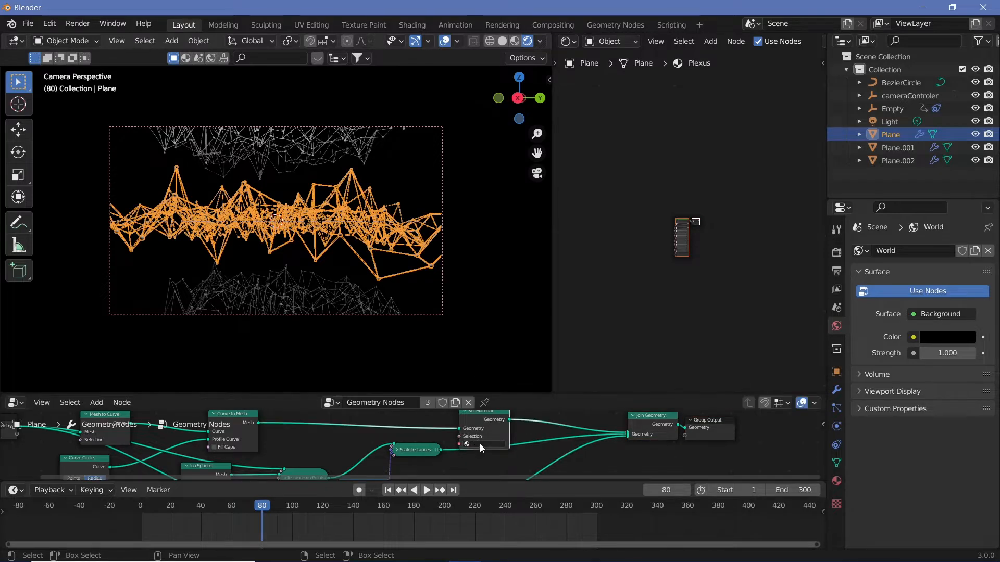
{"action": "left_click", "coordinate": [479, 443]}
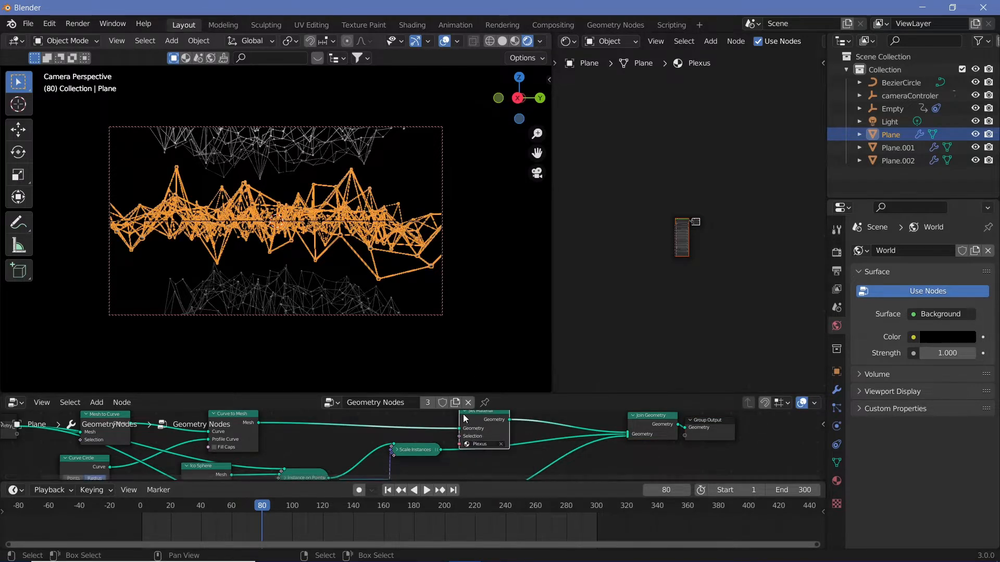
Step: Duplicate the Set Material node onto the first Scale Instances output, assign it DotOut, and collapse the node
{"action": "left_click", "coordinate": [465, 412]}
{"action": "middle_click_drag", "start_coordinate": [477, 429], "coordinate": [501, 412]}
{"action": "key", "text": "shift+d"}
{"action": "left_click", "coordinate": [482, 469]}
{"action": "left_click", "coordinate": [484, 451]}
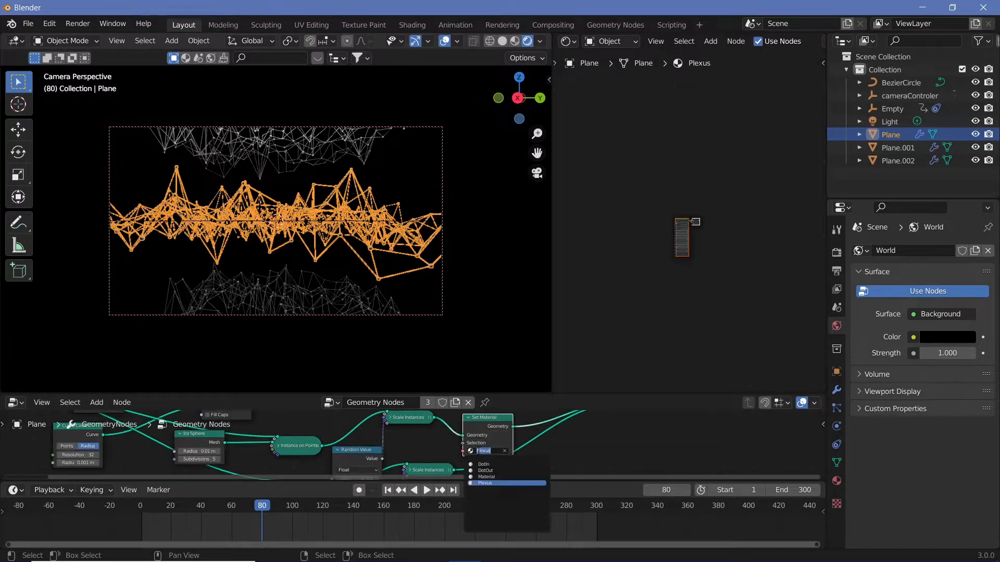
{"action": "left_click", "coordinate": [486, 471]}
{"action": "key", "text": "h"}
Step: Duplicate the Set Material node onto the second Scale Instances output, give it the other dot material, and collapse the Random Value node
{"action": "middle_click_drag", "start_coordinate": [506, 441], "coordinate": [492, 437]}
{"action": "key", "text": "shift+d"}
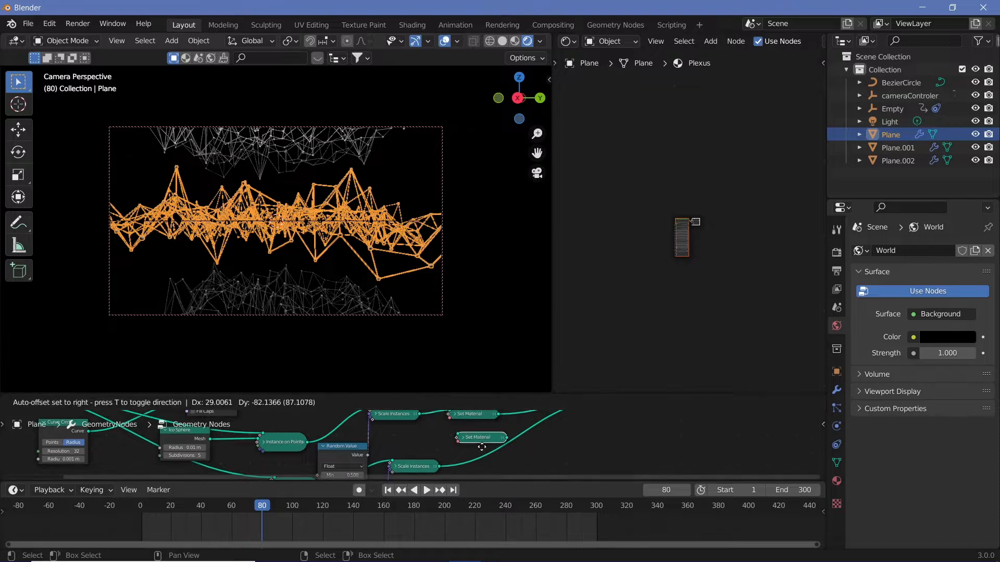
{"action": "left_click", "coordinate": [492, 464]}
{"action": "middle_click_drag", "start_coordinate": [574, 415], "coordinate": [582, 424]}
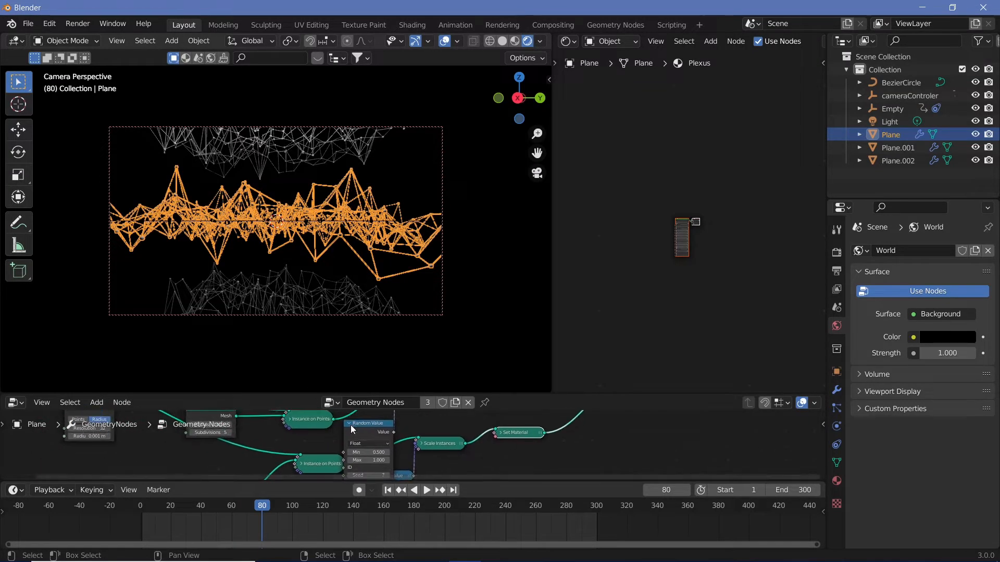
{"action": "left_click", "coordinate": [351, 423]}
{"action": "middle_click_drag", "start_coordinate": [247, 444], "coordinate": [178, 473]}
{"action": "left_click", "coordinate": [465, 440]}
{"action": "middle_click_drag", "start_coordinate": [481, 475], "coordinate": [483, 449]}
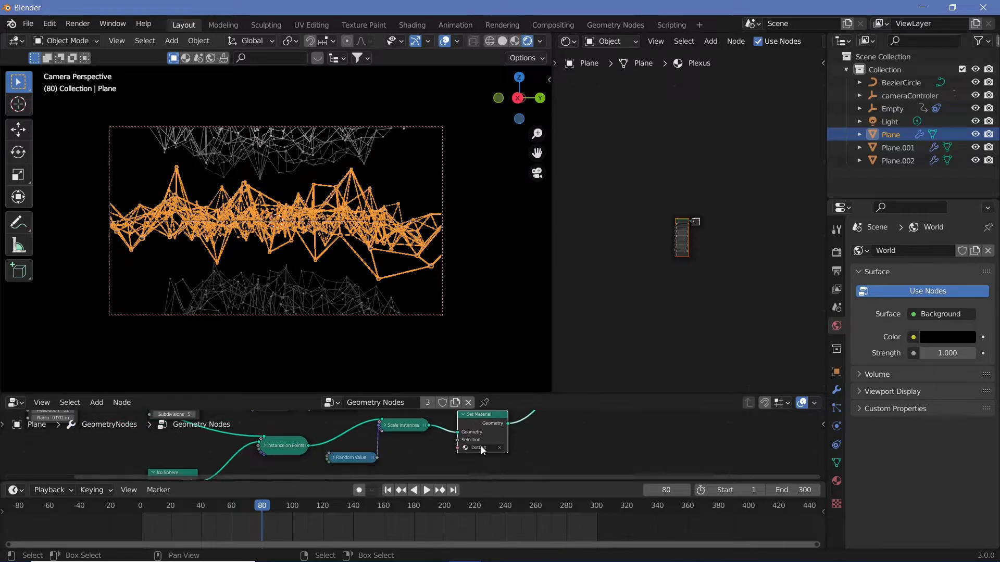
{"action": "left_click", "coordinate": [482, 449]}
{"action": "left_click", "coordinate": [487, 480]}
{"action": "scroll", "coordinate": [555, 436], "scroll_direction": "down", "scroll_amount": 2}
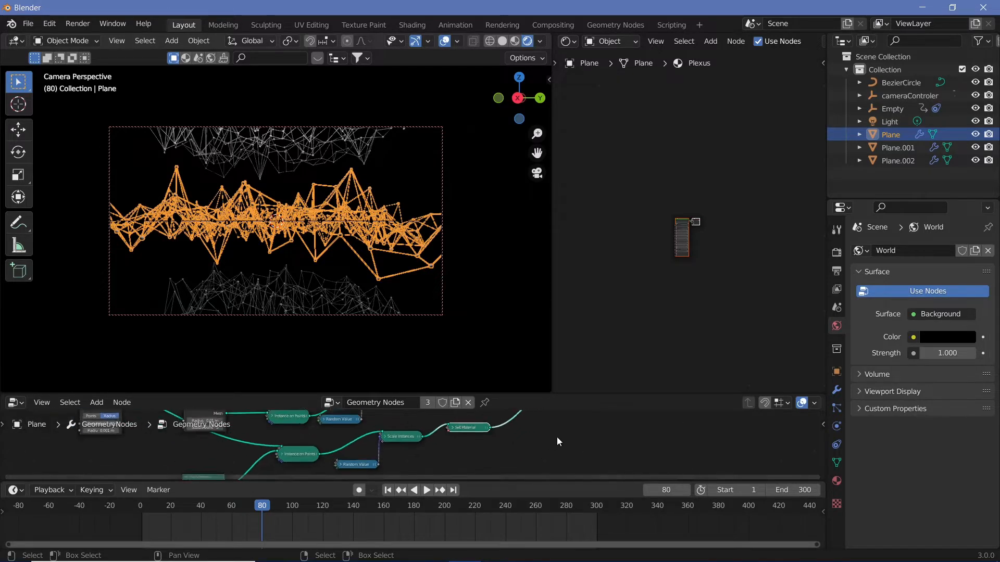
Step: Close the geometry node editor area and widen the 3D viewport beside the Shader Editor
{"action": "right_click", "coordinate": [605, 395]}
{"action": "left_click", "coordinate": [604, 395]}
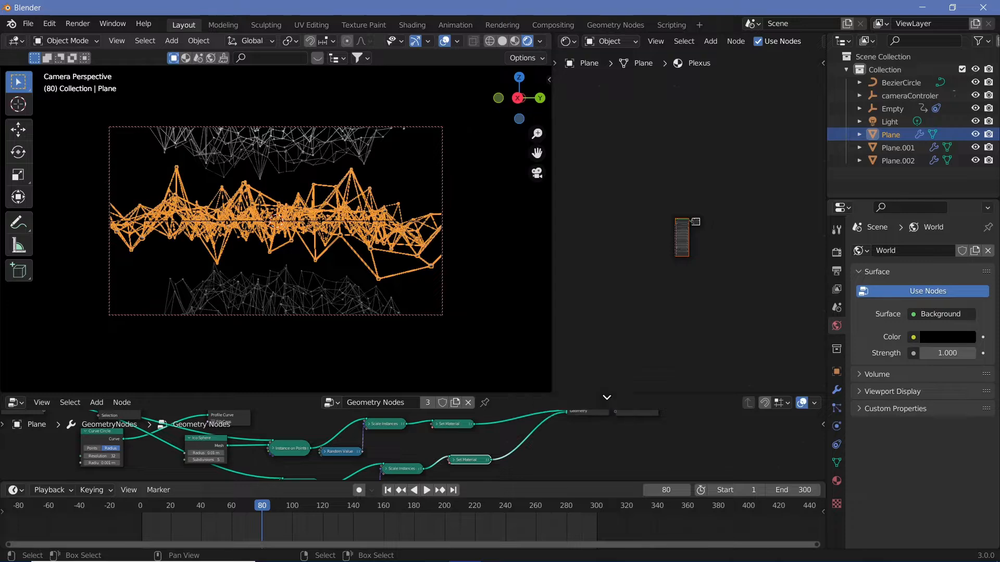
{"action": "left_click", "coordinate": [601, 447]}
{"action": "right_click", "coordinate": [503, 394]}
{"action": "left_click", "coordinate": [503, 394]}
{"action": "left_click", "coordinate": [508, 435]}
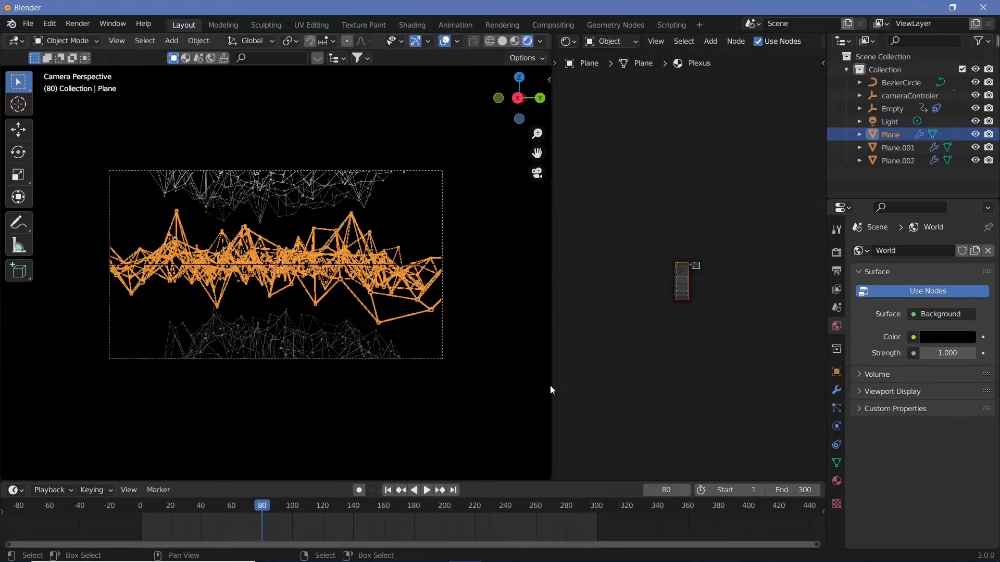
{"action": "left_click_drag", "start_coordinate": [553, 310], "coordinate": [635, 313]}
{"action": "scroll", "coordinate": [672, 323], "scroll_direction": "up", "scroll_amount": 4}
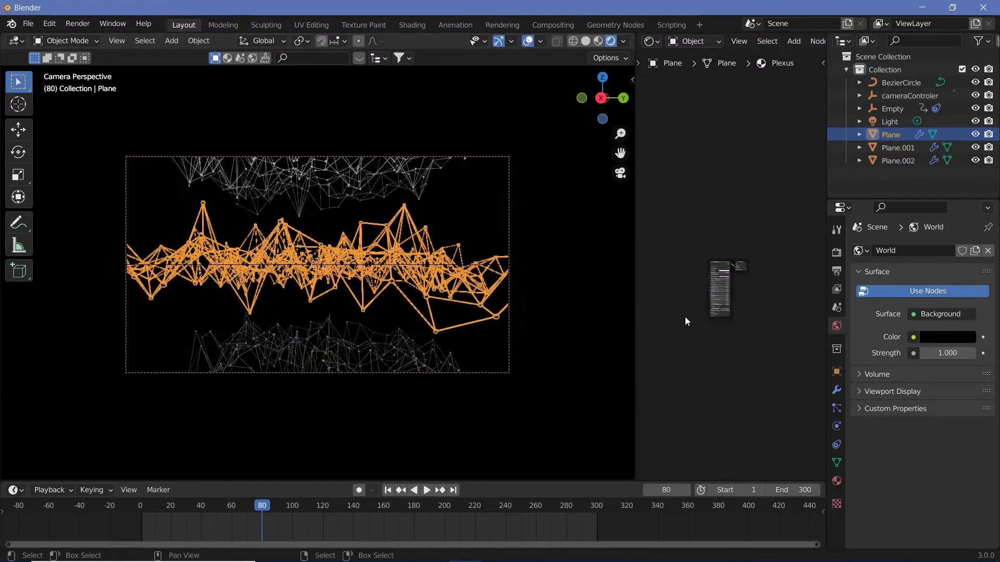
Step: Hide the Light in the viewport and renders, and set the Plexus emission colour to light cyan (H 0.513, S 0.691, V 1)
{"action": "left_click", "coordinate": [974, 121]}
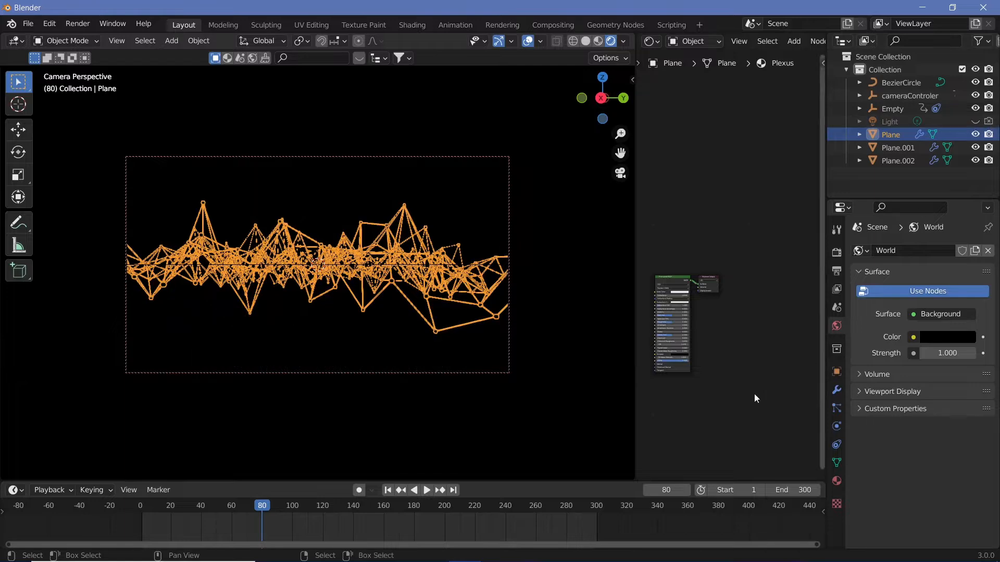
{"action": "left_click", "coordinate": [442, 314]}
{"action": "scroll", "coordinate": [687, 375], "scroll_direction": "up", "scroll_amount": 2}
{"action": "scroll", "coordinate": [656, 336], "scroll_direction": "up", "scroll_amount": 4}
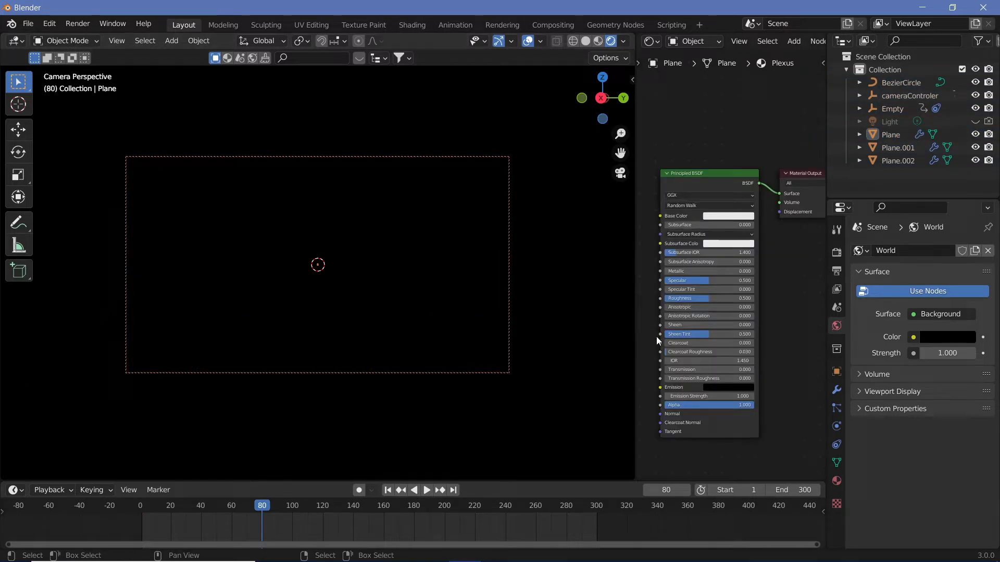
{"action": "left_click", "coordinate": [720, 388]}
{"action": "mouse_move", "coordinate": [775, 328]}
{"action": "left_mouse_down"}
{"action": "mouse_move", "coordinate": [776, 269]}
{"action": "mouse_move", "coordinate": [739, 272]}
{"action": "mouse_move", "coordinate": [737, 295]}
{"action": "mouse_move", "coordinate": [738, 287]}
{"action": "left_mouse_up"}
{"action": "left_click", "coordinate": [732, 387]}
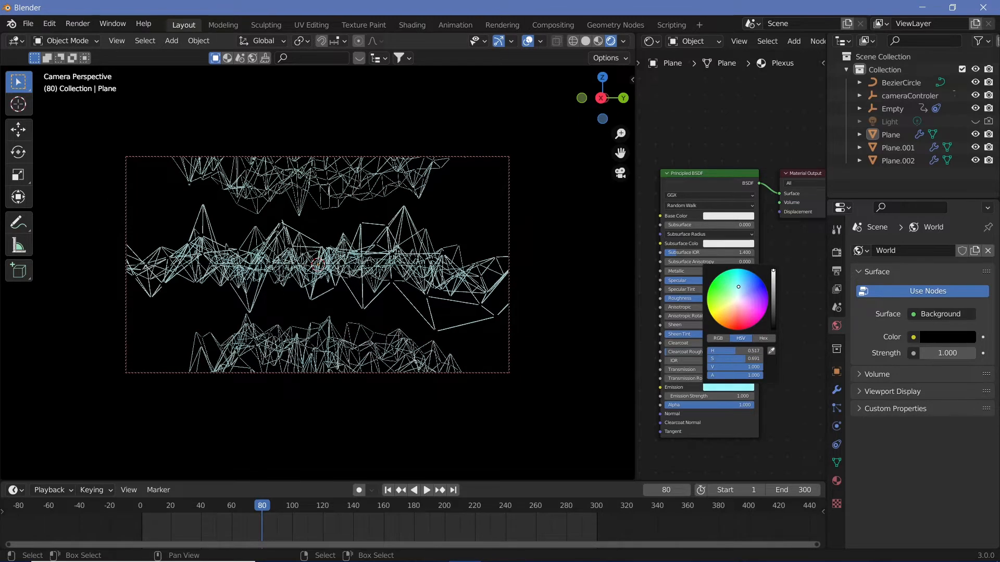
Step: Enable Bloom and Screen Space Reflections in the Eevee render settings
{"action": "left_click", "coordinate": [836, 253]}
{"action": "left_click", "coordinate": [869, 358]}
{"action": "left_click", "coordinate": [868, 410]}
{"action": "left_click", "coordinate": [858, 411]}
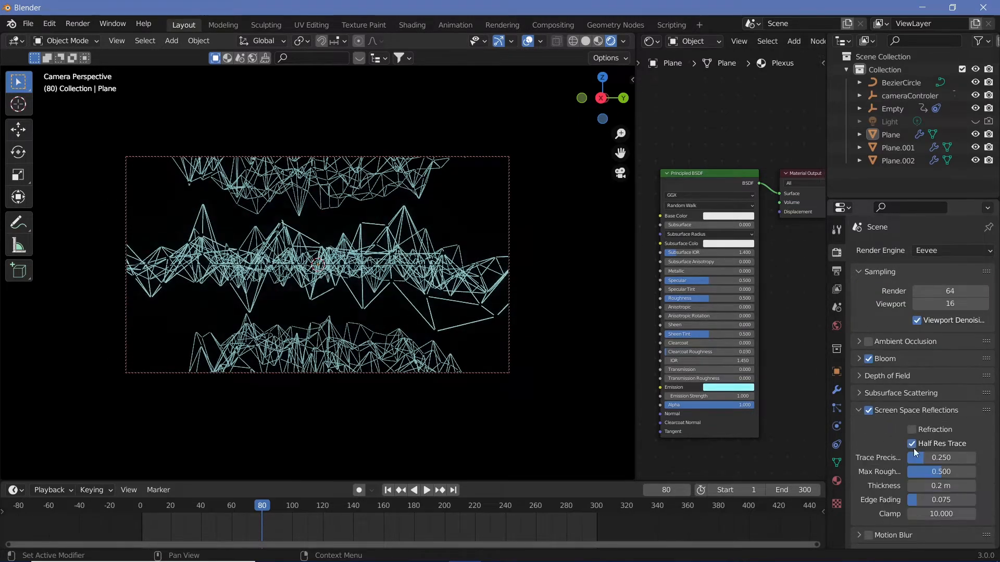
{"action": "left_click", "coordinate": [858, 409]}
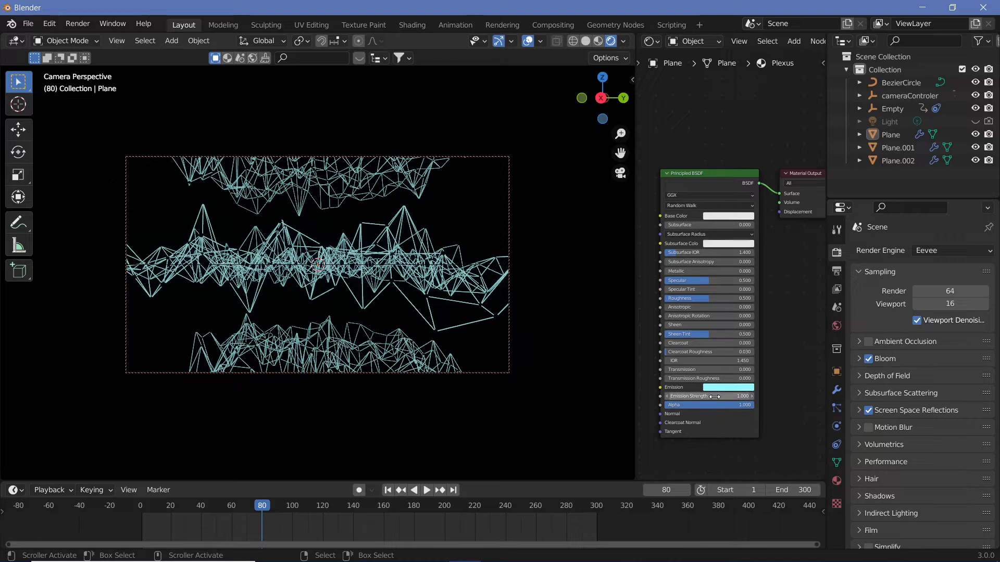
Step: Try an emission strength of 500 on the Plexus material and settle on 10
{"action": "type", "text": "500"}
{"action": "key", "text": "Return"}
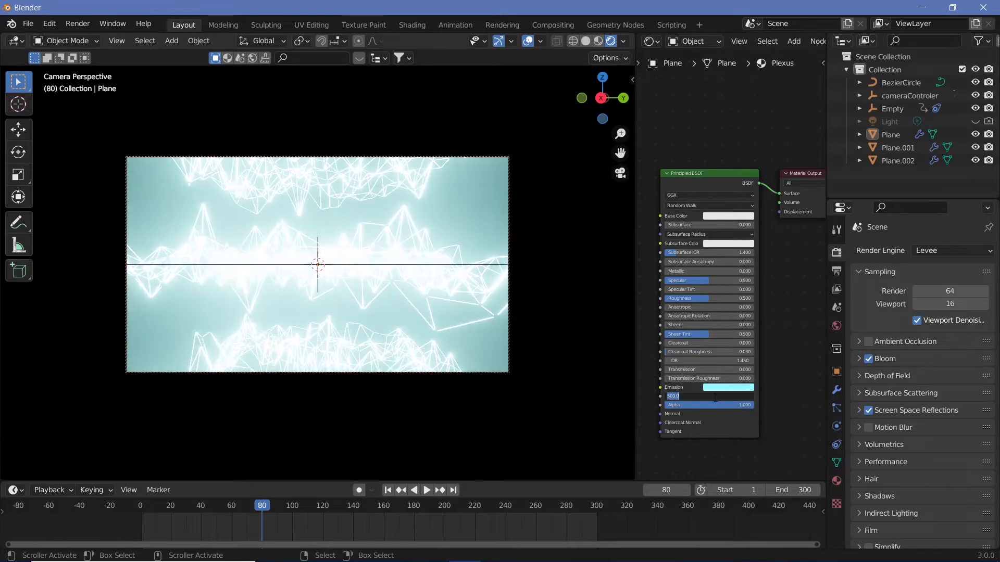
{"action": "key", "text": "Return"}
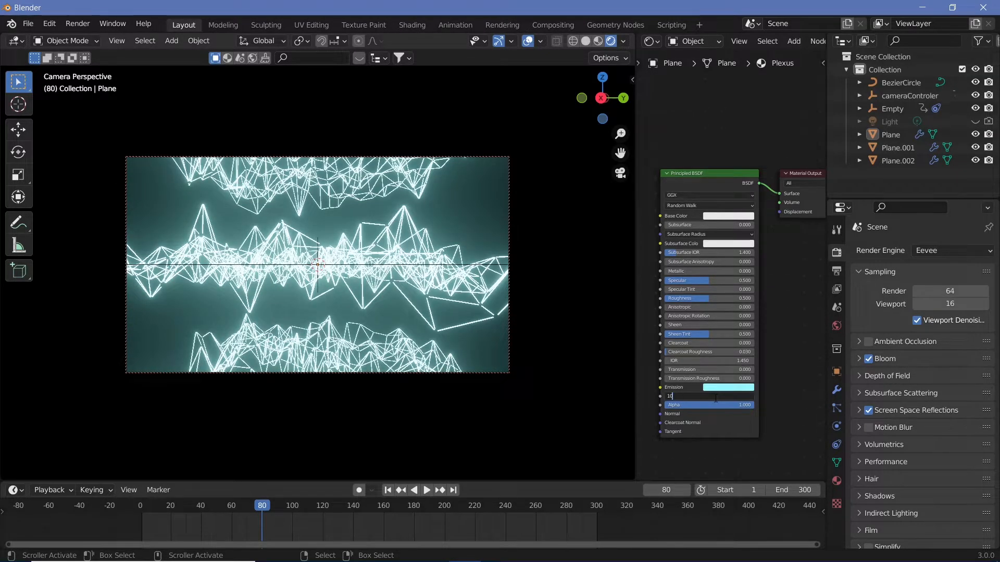
{"action": "left_click", "coordinate": [715, 398]}
{"action": "type", "text": "10"}
{"action": "key", "text": "Return"}
Step: Try a Bloom clamp of 3 and settle on 1
{"action": "left_click", "coordinate": [857, 359]}
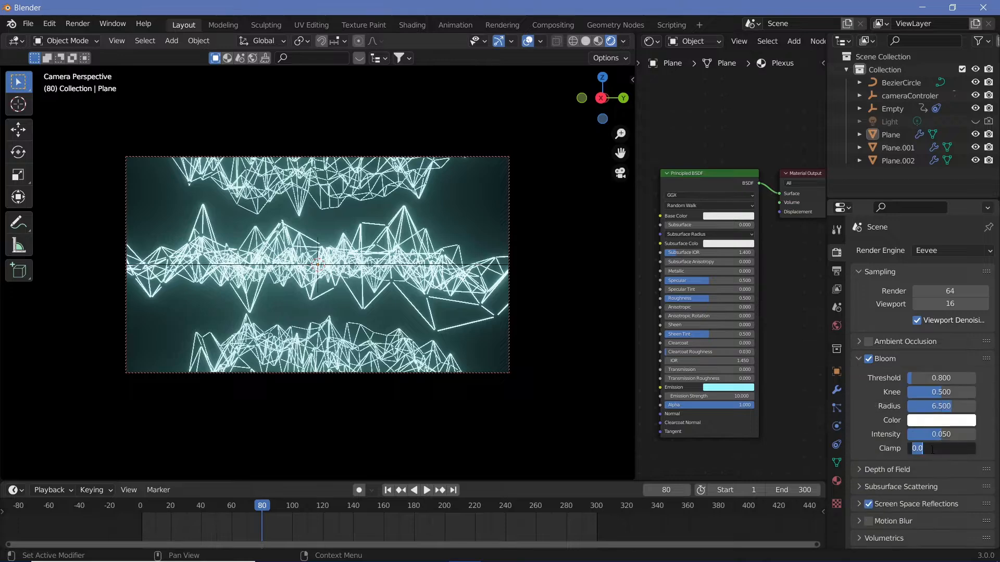
{"action": "type", "text": "3"}
{"action": "key", "text": "Return"}
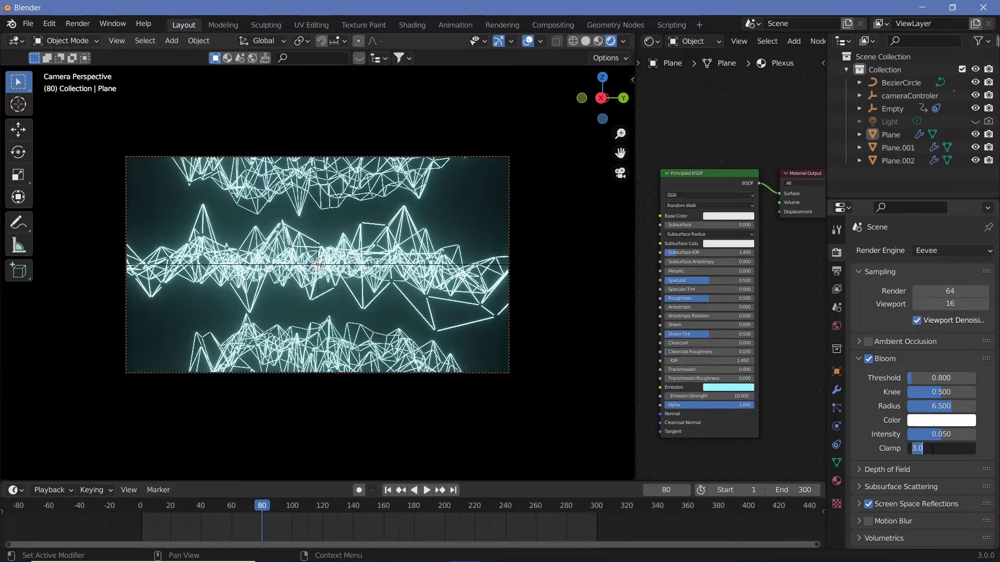
{"action": "type", "text": "1"}
{"action": "key", "text": "Return"}
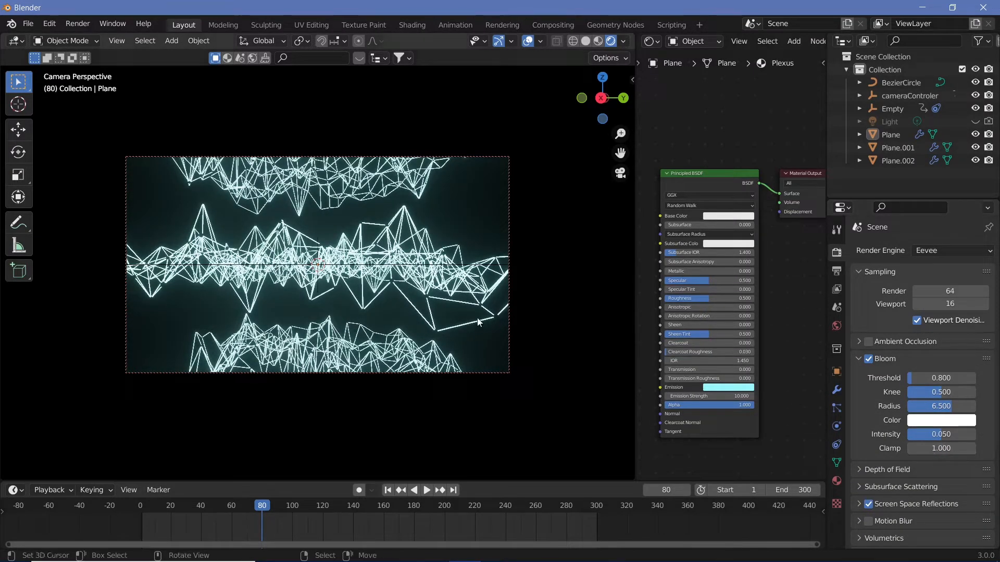
Step: Shift the Plexus emission colour to a slightly greener turquoise
{"action": "left_click", "coordinate": [724, 388]}
{"action": "mouse_move", "coordinate": [723, 281]}
{"action": "left_mouse_down"}
{"action": "mouse_move", "coordinate": [736, 285]}
{"action": "mouse_move", "coordinate": [740, 268]}
{"action": "mouse_move", "coordinate": [736, 283]}
{"action": "left_mouse_up"}
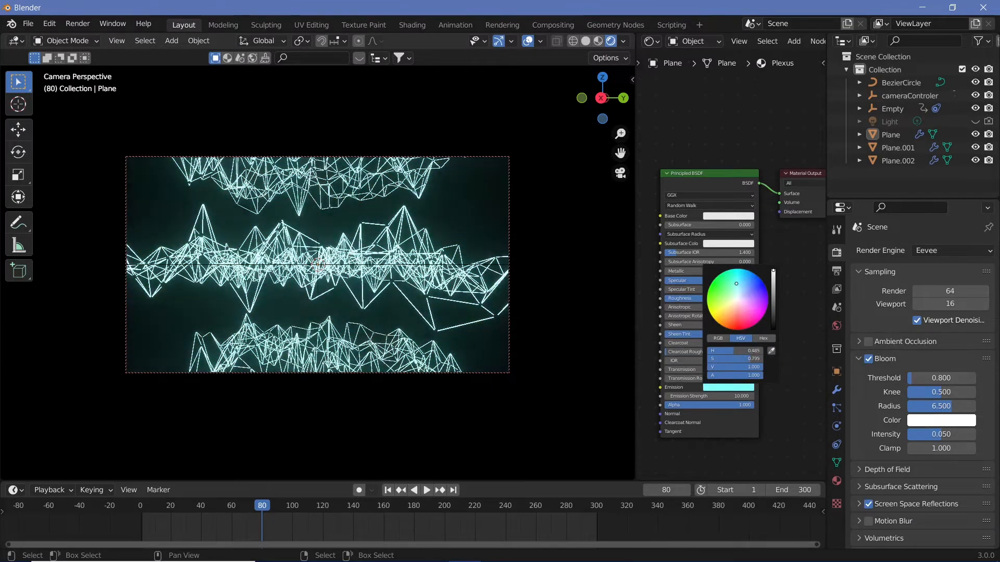
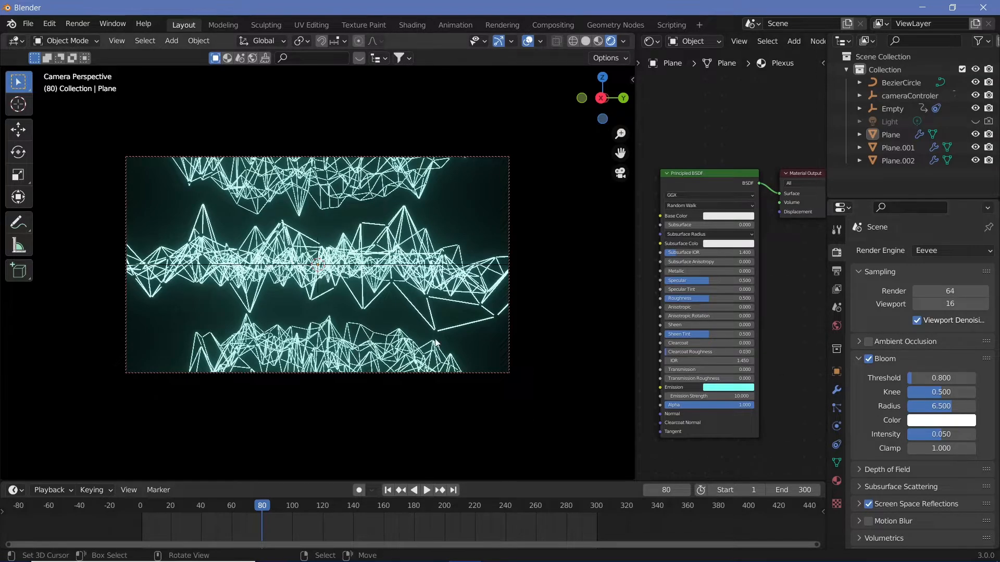
{"action": "left_click", "coordinate": [386, 367]}
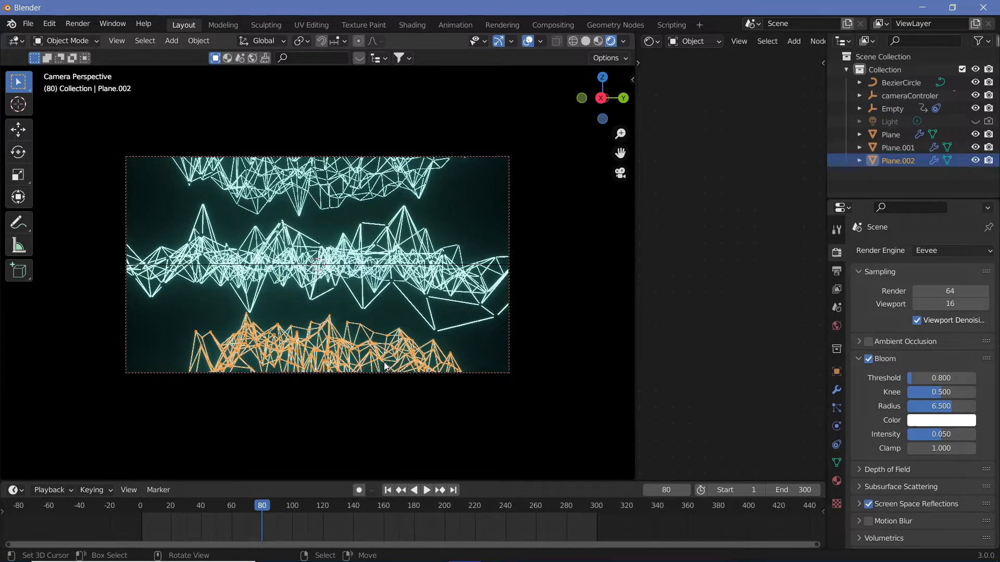
{"action": "key", "text": "s"}
{"action": "key", "text": "shift+z"}
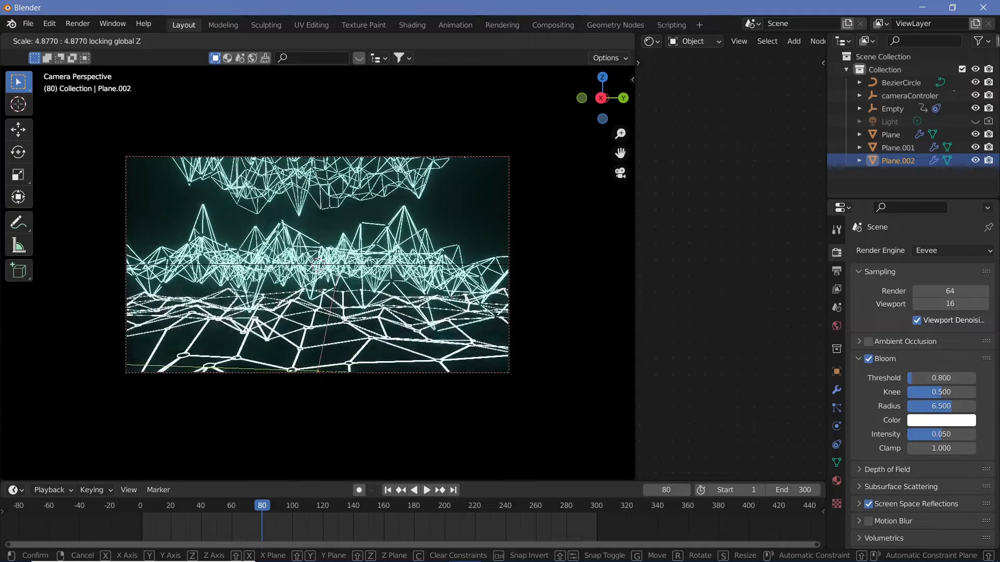
{"action": "key", "text": "Escape"}
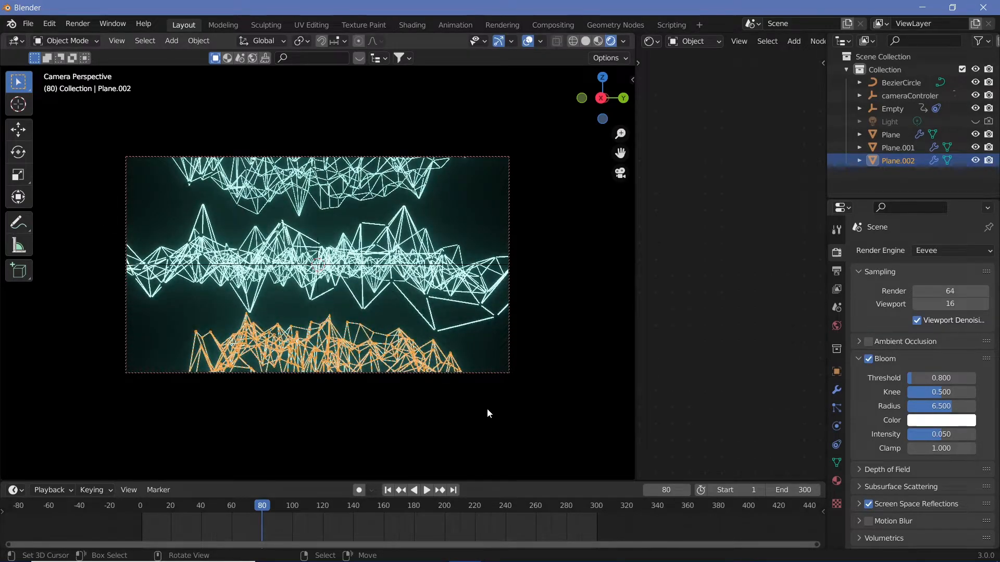
Step: Play the animation through the camera to check the glowing plexus, then pause it and select the middle plane
{"action": "key", "text": "space"}
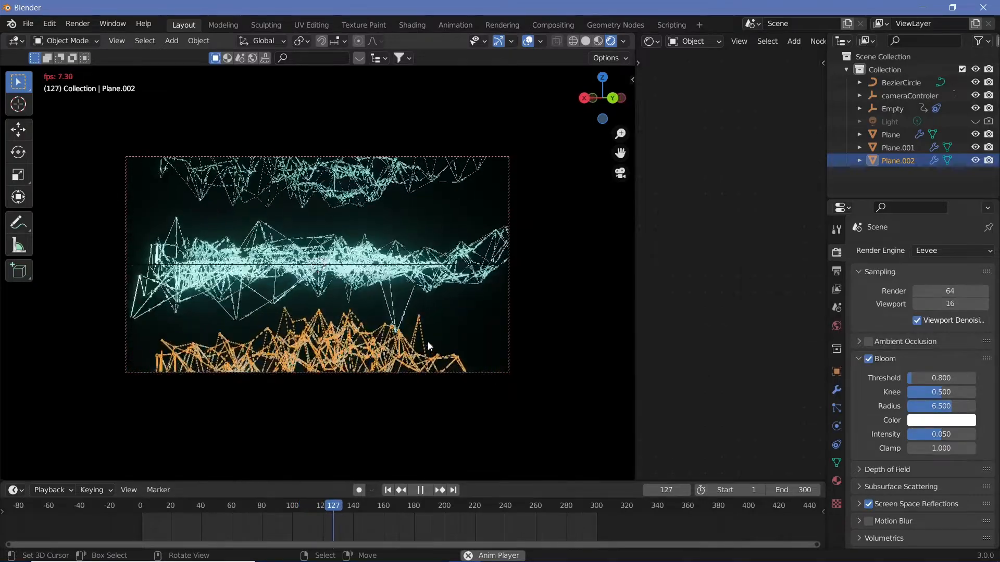
{"action": "key", "text": "space"}
{"action": "right_click", "coordinate": [314, 298]}
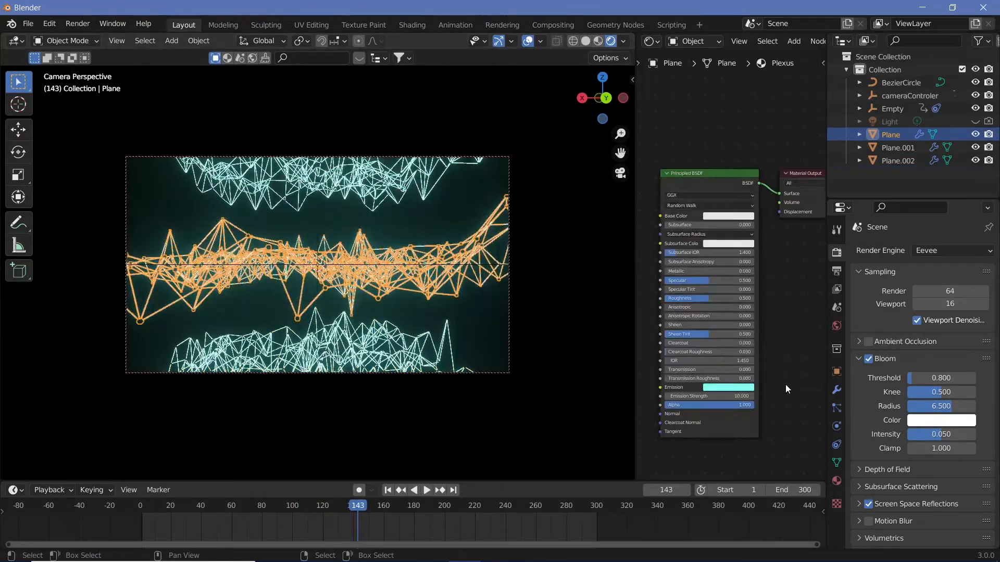
Step: Try Bloom clamps of 0 and 100, settle on 2, and lower the Bloom intensity to 0.022
{"action": "scroll", "coordinate": [785, 386], "scroll_direction": "up", "scroll_amount": 3}
{"action": "left_click", "coordinate": [938, 450]}
{"action": "type", "text": "2"}
{"action": "key", "text": "Return"}
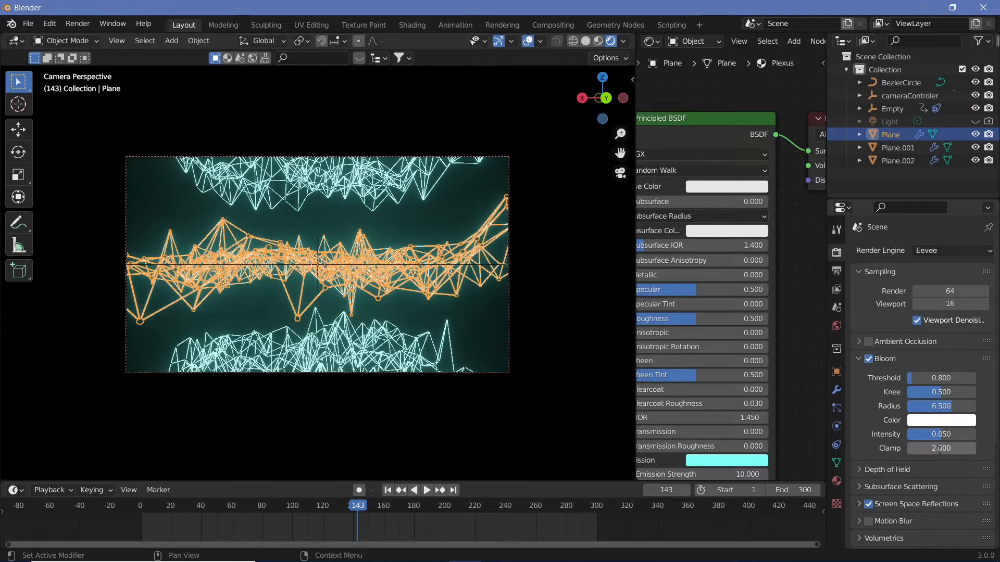
{"action": "type", "text": "0"}
{"action": "key", "text": "Return"}
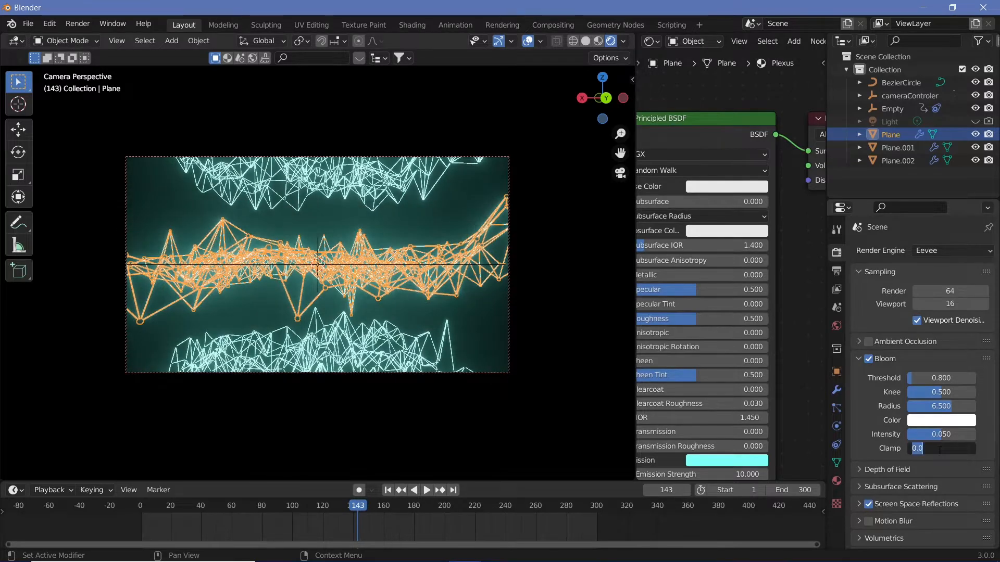
{"action": "type", "text": "100"}
{"action": "key", "text": "Return"}
{"action": "type", "text": "2"}
{"action": "key", "text": "Return"}
{"action": "left_click_drag", "start_coordinate": [941, 434], "coordinate": [922, 434]}
{"action": "key", "text": "alt+a"}
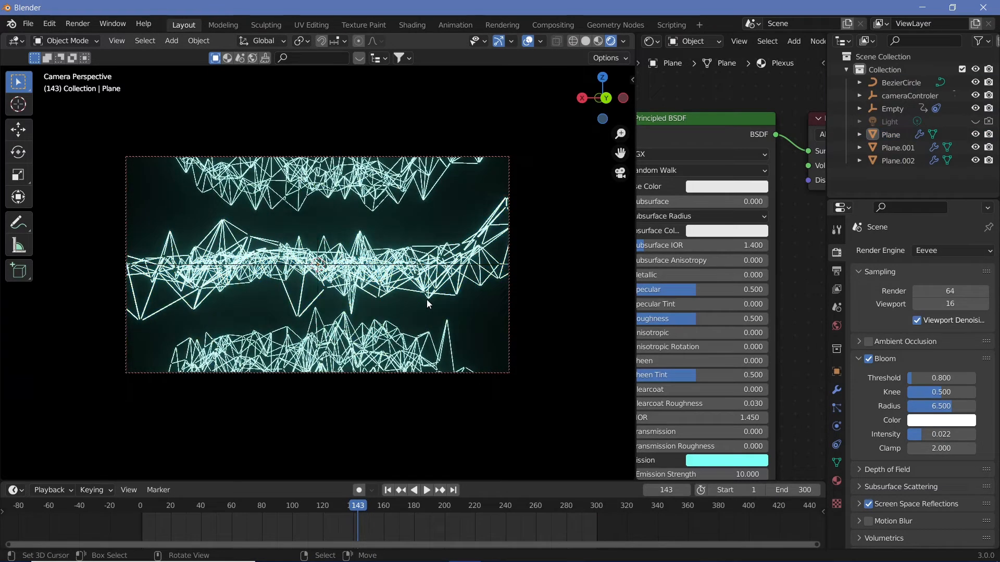
Step: Set the DotOut material's Transmission to 1, Roughness to 0 and Subsurface to 1
{"action": "scroll", "coordinate": [795, 289], "scroll_direction": "down", "scroll_amount": 4}
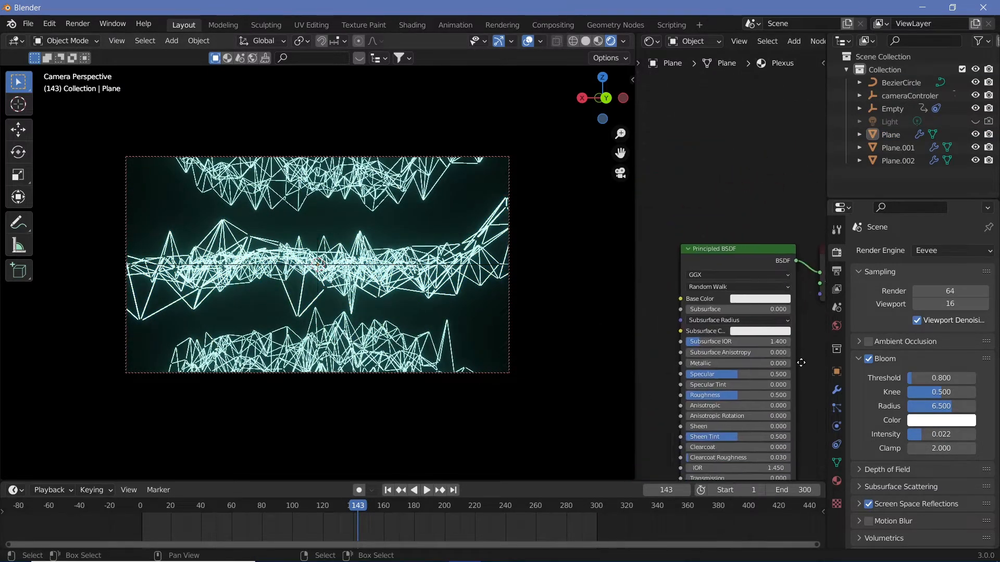
{"action": "left_click", "coordinate": [836, 481]}
{"action": "left_click", "coordinate": [888, 279]}
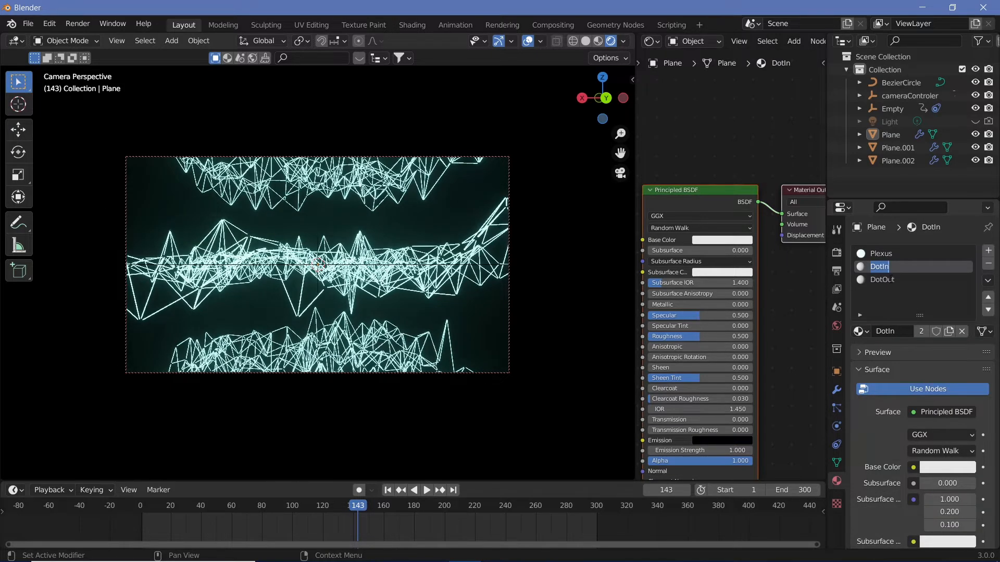
{"action": "middle_click_drag", "start_coordinate": [795, 348], "coordinate": [799, 318]}
{"action": "left_click_drag", "start_coordinate": [704, 389], "coordinate": [756, 390]}
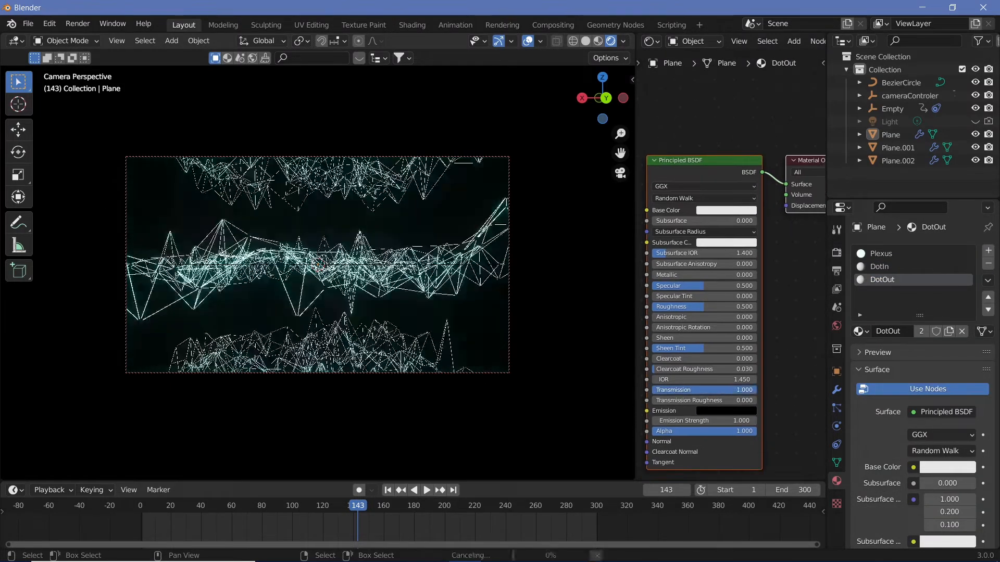
{"action": "left_click", "coordinate": [702, 307]}
{"action": "type", "text": "0"}
{"action": "key", "text": "Return"}
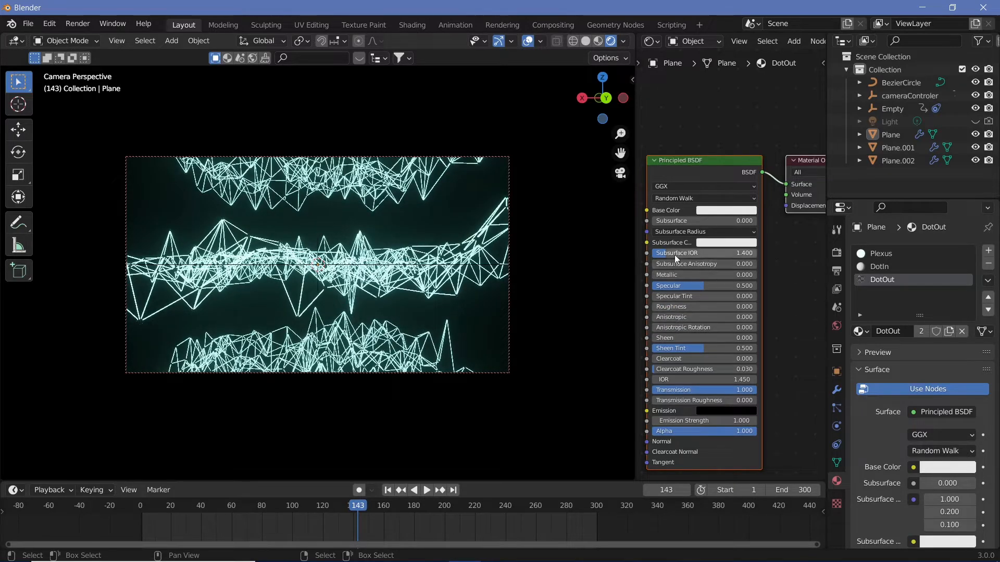
{"action": "left_click_drag", "start_coordinate": [654, 221], "coordinate": [756, 221]}
Step: Open the DotIn material and add a Layer Weight node beside its Principled BSDF
{"action": "middle_click_drag", "start_coordinate": [407, 311], "coordinate": [474, 340]}
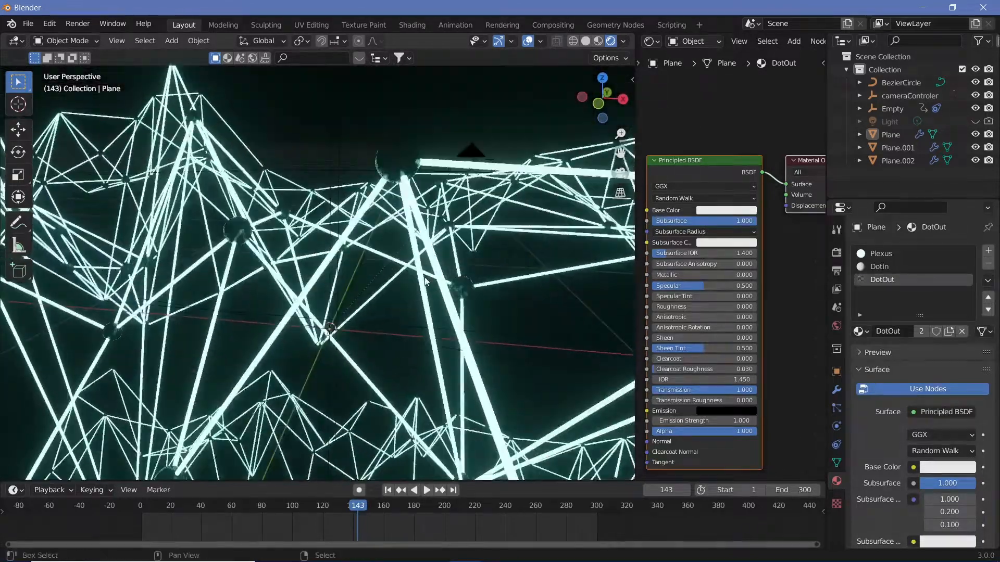
{"action": "left_click", "coordinate": [880, 266]}
{"action": "middle_click_drag", "start_coordinate": [792, 355], "coordinate": [917, 311]}
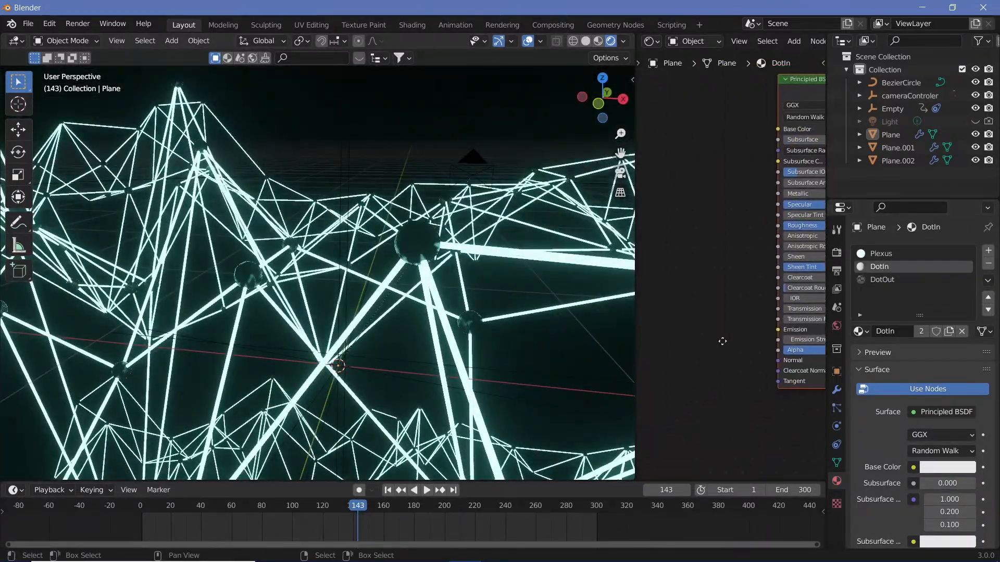
{"action": "key", "text": "shift+a"}
{"action": "type", "text": "fre"}
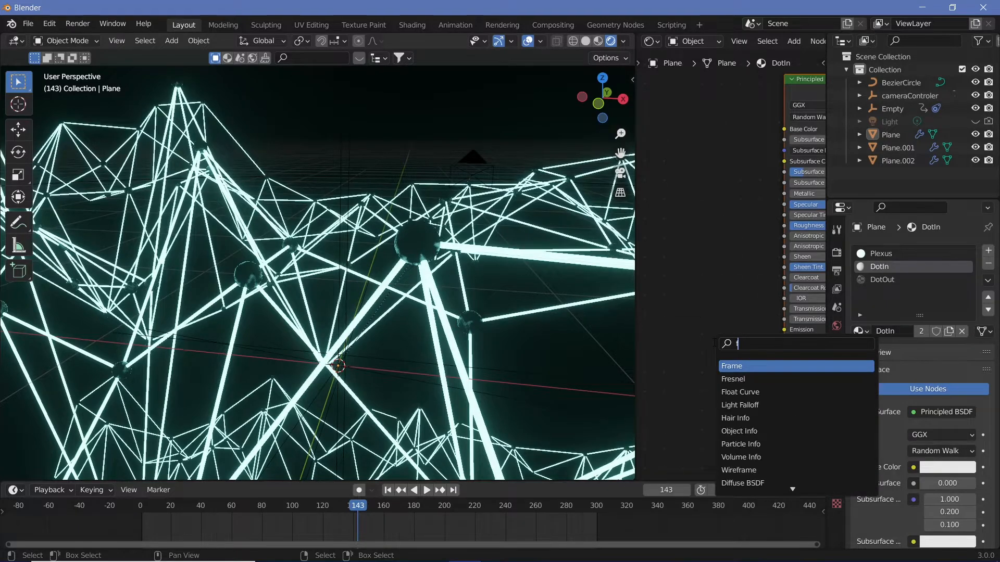
{"action": "key", "text": "Return"}
{"action": "scroll", "coordinate": [716, 333], "scroll_direction": "down", "scroll_amount": 3}
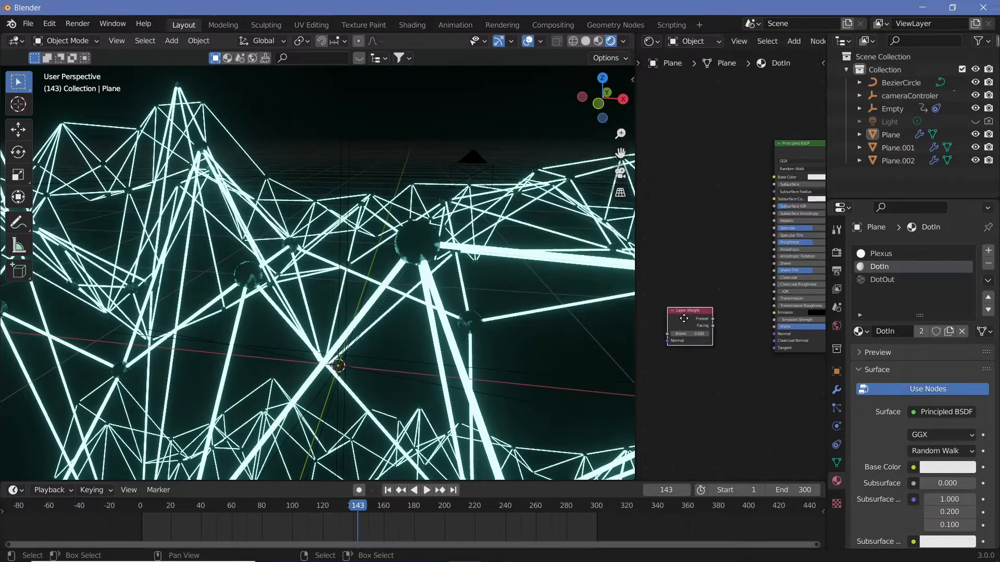
Step: Add a ColorRamp driven by the Layer Weight node and connect its Color to the Principled BSDF's Emission
{"action": "left_click", "coordinate": [718, 336]}
{"action": "key", "text": "shift+a"}
{"action": "type", "text": "colo"}
{"action": "key", "text": "Return"}
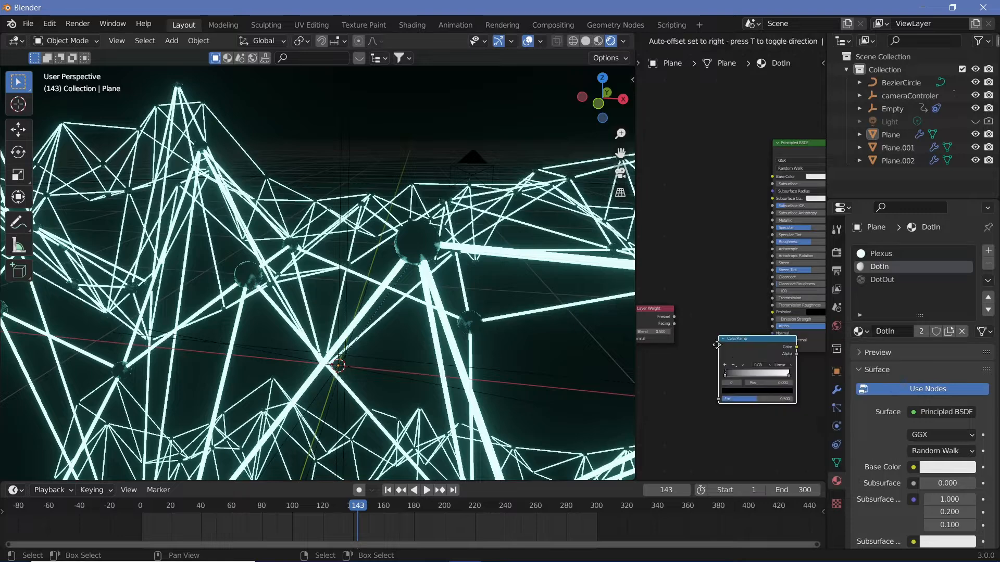
{"action": "left_click", "coordinate": [683, 296]}
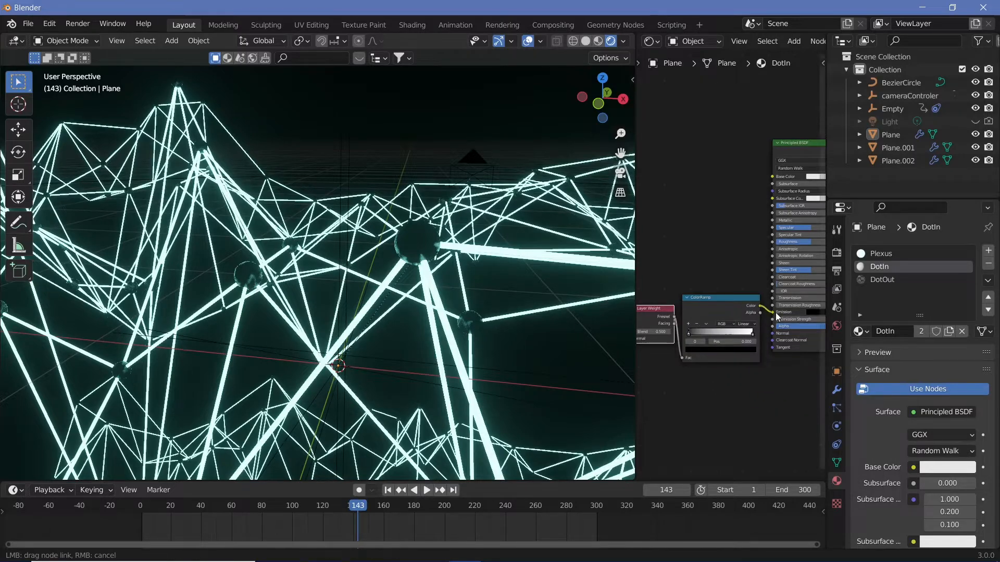
{"action": "left_click_drag", "start_coordinate": [776, 312], "coordinate": [776, 313]}
{"action": "scroll", "coordinate": [730, 411], "scroll_direction": "up", "scroll_amount": 2}
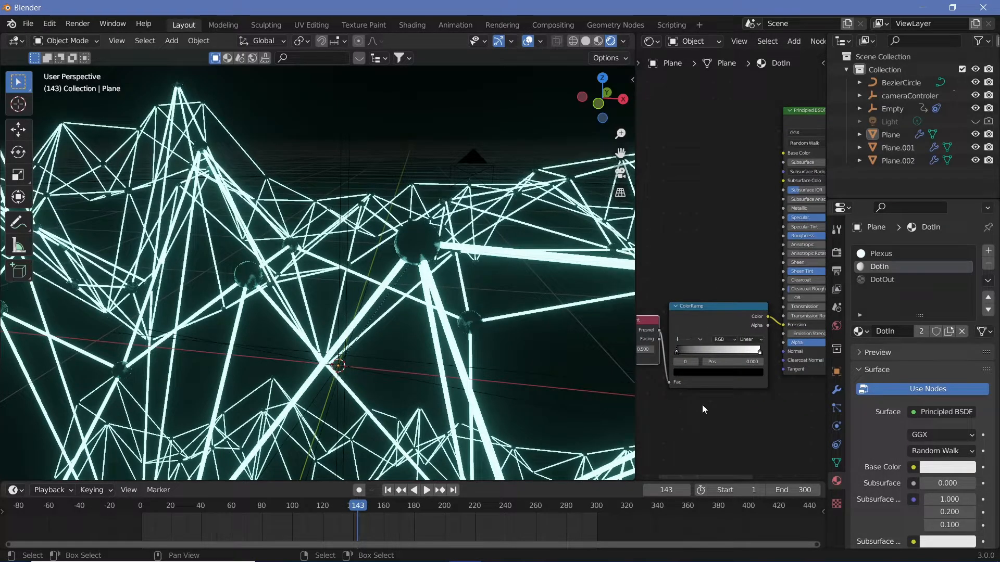
Step: Create a V5 folder inside MotionGraphics and save the project there as LoopingPlexusAnimation.blend
{"action": "key", "text": "ctrl+s"}
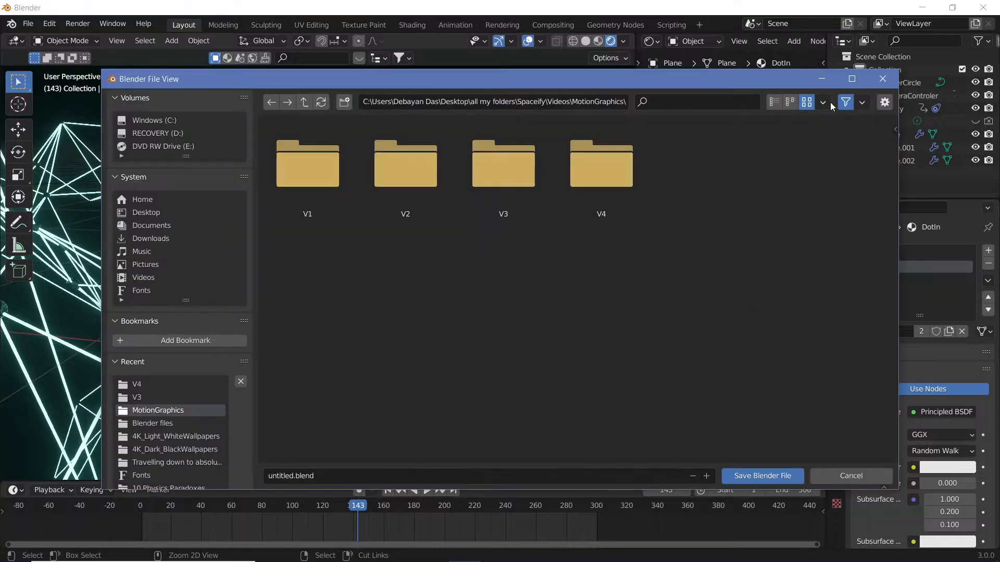
{"action": "left_click", "coordinate": [344, 101]}
{"action": "type", "text": "V5"}
{"action": "key", "text": "Return"}
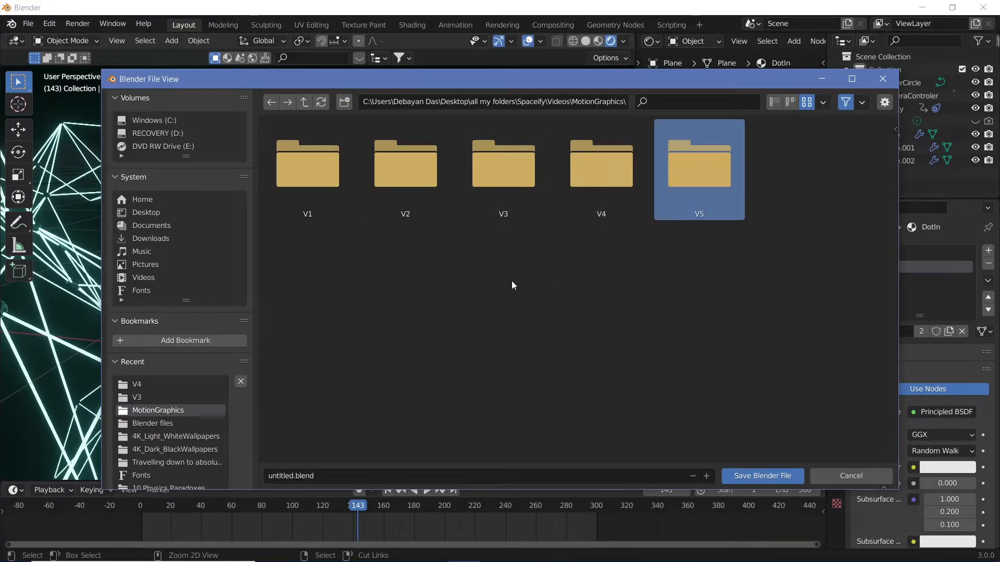
{"action": "double_click", "coordinate": [718, 190]}
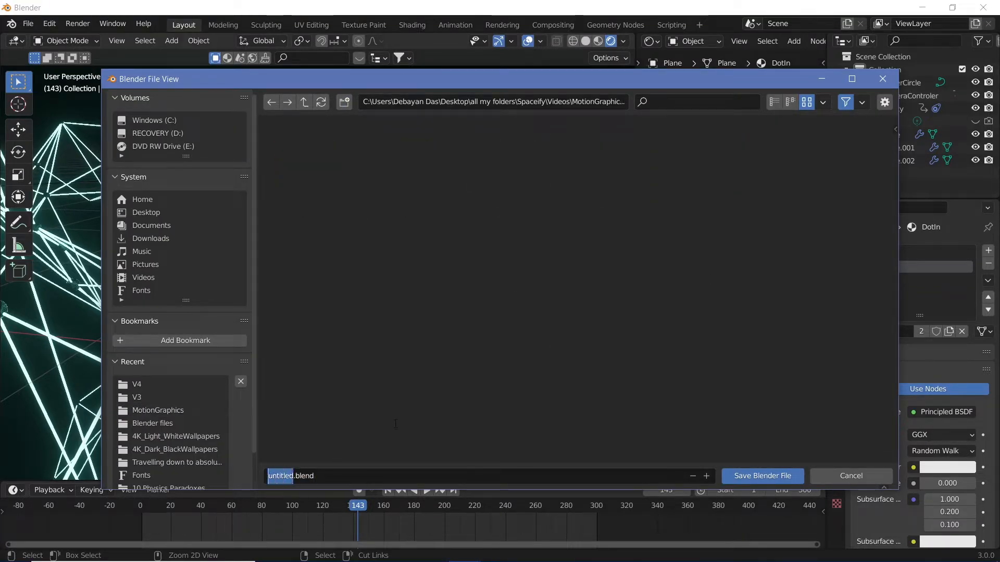
{"action": "left_click", "coordinate": [748, 475]}
Step: Set the DotIn material's emission strength to 100
{"action": "scroll", "coordinate": [742, 420], "scroll_direction": "up", "scroll_amount": 3}
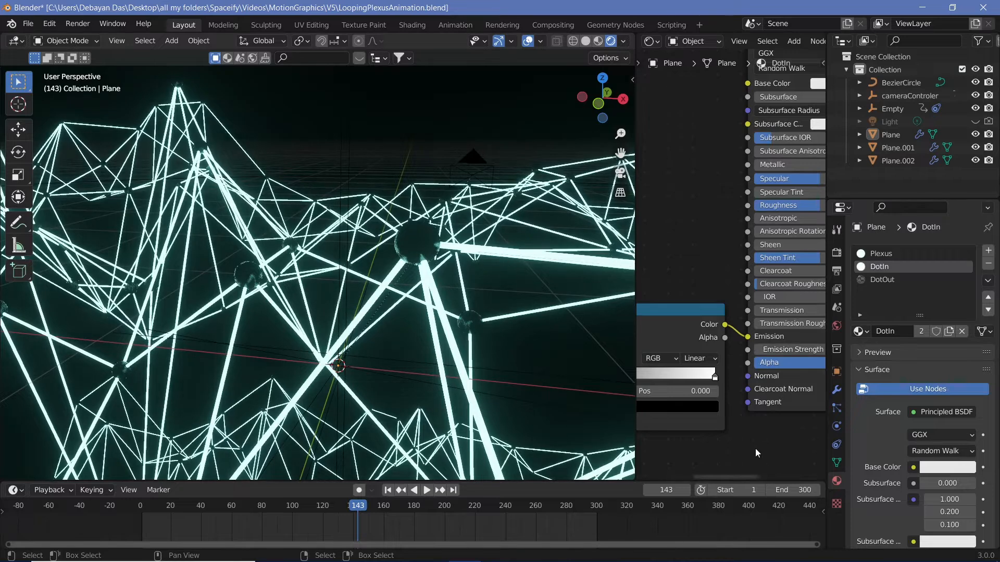
{"action": "middle_click_drag", "start_coordinate": [806, 349], "coordinate": [710, 352]}
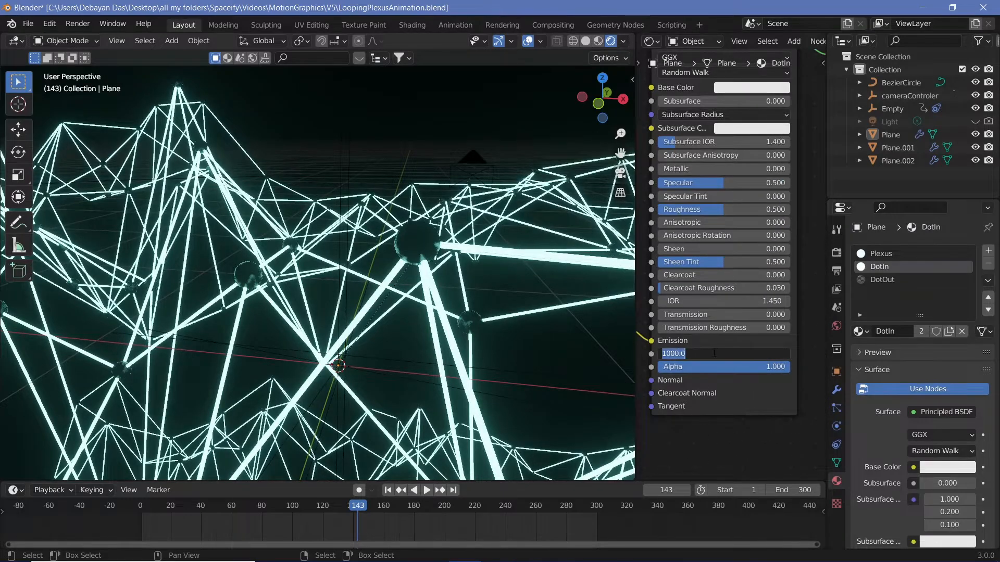
Step: Set the DotOut material's blend mode to Alpha Clip and its shadow mode to None
{"action": "left_click", "coordinate": [882, 280]}
{"action": "scroll", "coordinate": [907, 499], "scroll_direction": "down", "scroll_amount": 15}
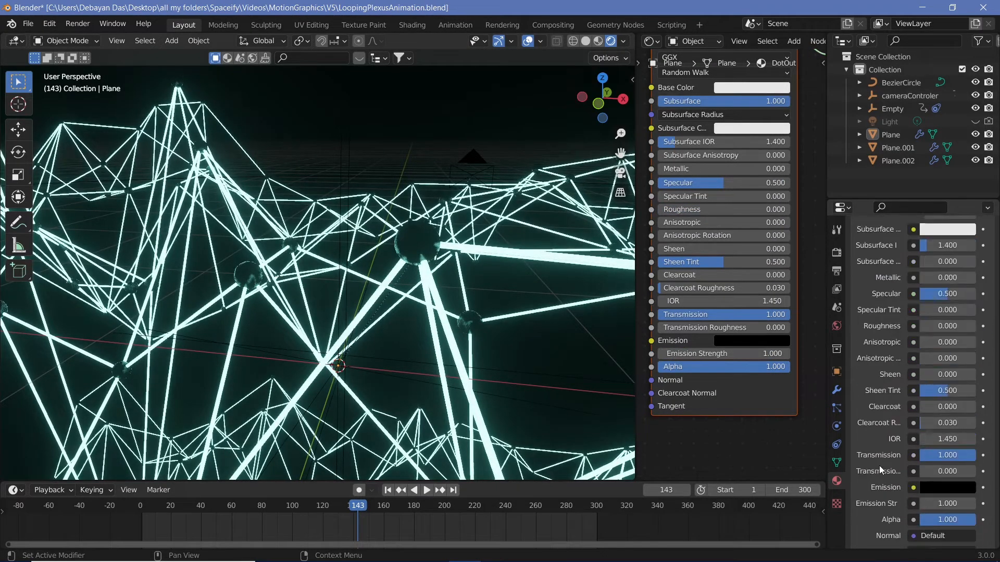
{"action": "scroll", "coordinate": [907, 500], "scroll_direction": "down", "scroll_amount": 1}
{"action": "left_click", "coordinate": [937, 518]}
{"action": "left_click", "coordinate": [930, 489]}
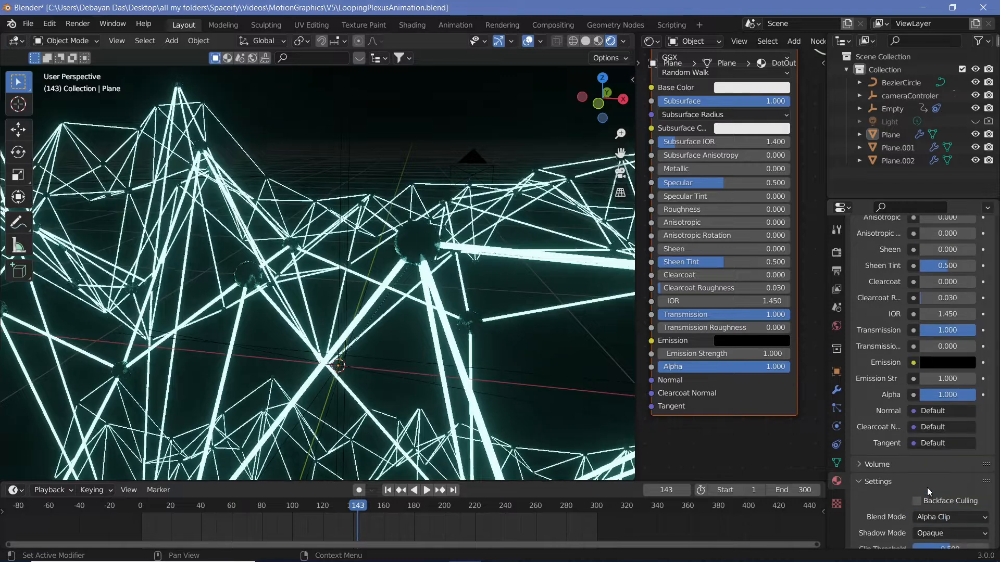
{"action": "left_click", "coordinate": [932, 533]}
{"action": "left_click", "coordinate": [926, 516]}
Step: Disconnect the ColorRamp from the DotIn material's emission input and set the emission colour to red
{"action": "middle_click_drag", "start_coordinate": [727, 434], "coordinate": [782, 466]}
{"action": "scroll", "coordinate": [988, 374], "scroll_direction": "up", "scroll_amount": 1}
{"action": "left_click_drag", "start_coordinate": [991, 376], "coordinate": [970, 241]}
{"action": "left_click", "coordinate": [911, 268]}
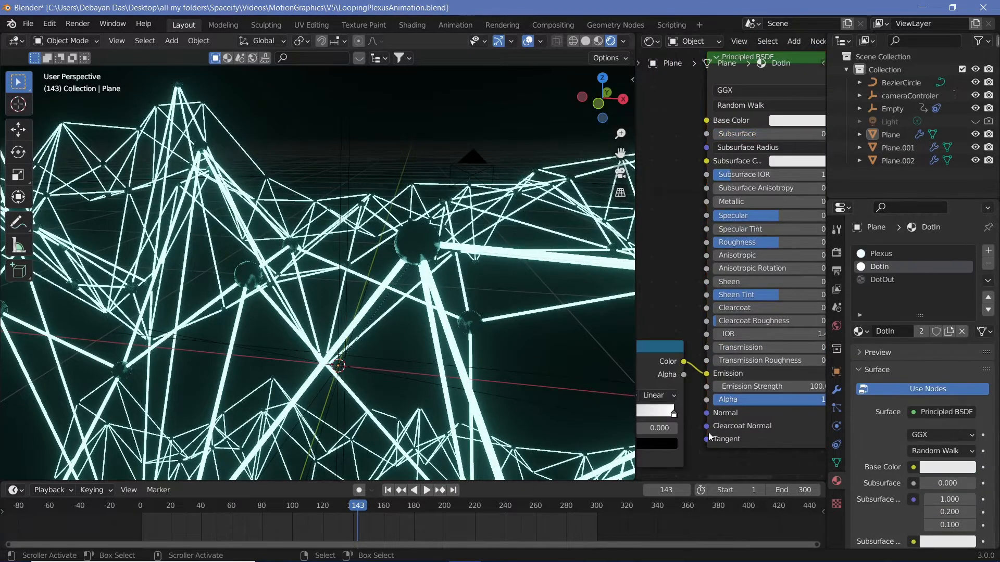
{"action": "mouse_move", "coordinate": [682, 436]}
{"action": "middle_mouse_down"}
{"action": "mouse_move", "coordinate": [780, 388]}
{"action": "mouse_move", "coordinate": [772, 409]}
{"action": "mouse_move", "coordinate": [686, 417]}
{"action": "middle_mouse_up"}
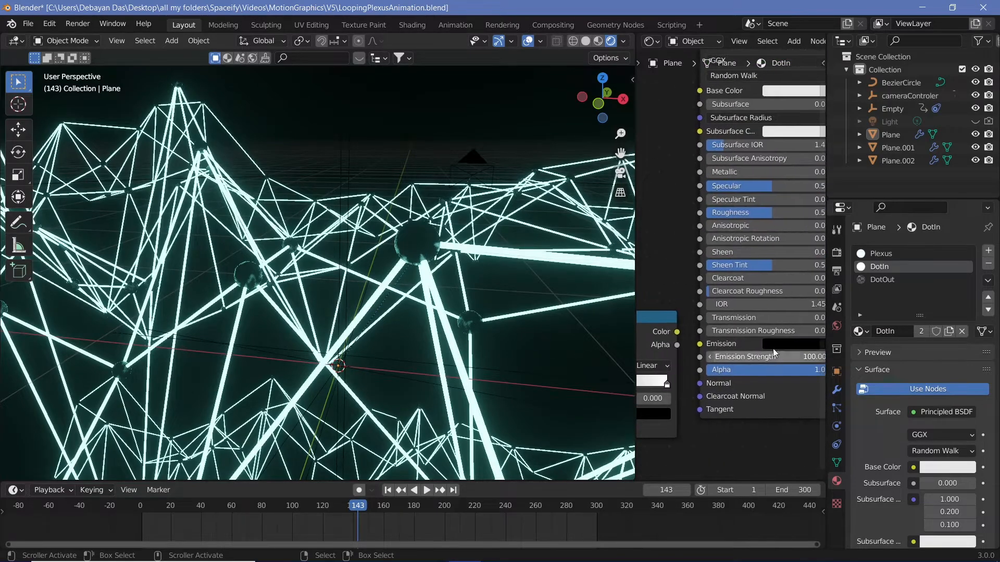
{"action": "left_click", "coordinate": [792, 344]}
{"action": "left_click_drag", "start_coordinate": [835, 188], "coordinate": [775, 189]}
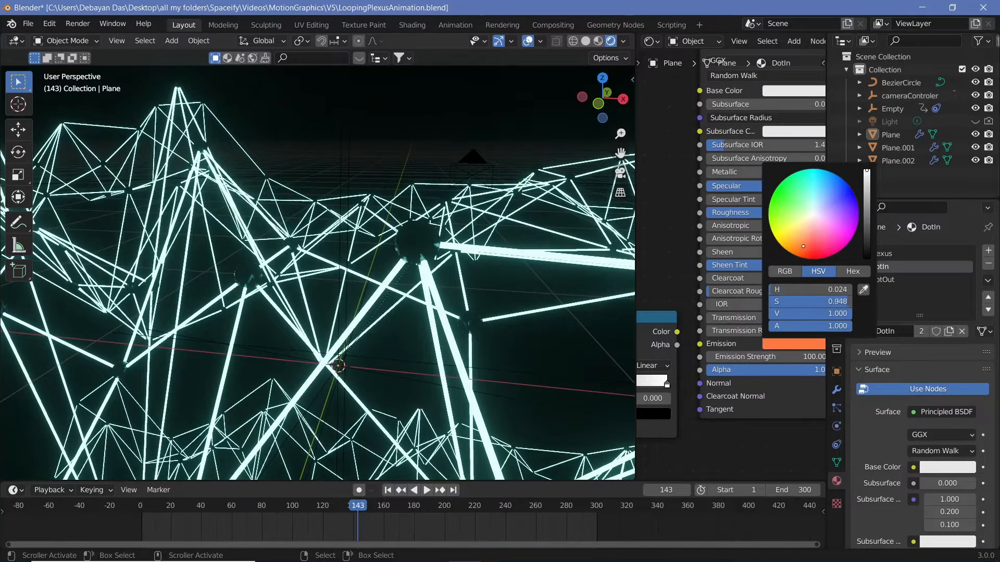
{"action": "left_click_drag", "start_coordinate": [803, 246], "coordinate": [814, 261]}
Step: Examine the plexus dots up close, select the Plane mesh, and check the Screen Space Reflections render settings
{"action": "scroll", "coordinate": [449, 316], "scroll_direction": "down", "scroll_amount": 1}
{"action": "scroll", "coordinate": [469, 296], "scroll_direction": "up", "scroll_amount": 4}
{"action": "middle_click_drag", "start_coordinate": [490, 276], "coordinate": [356, 303], "text": "shift"}
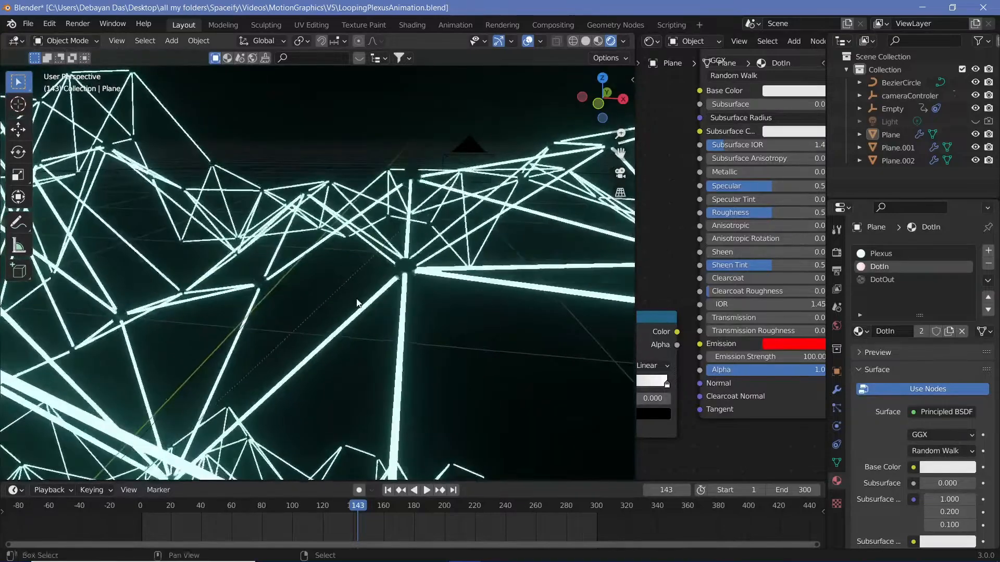
{"action": "scroll", "coordinate": [357, 303], "scroll_direction": "down", "scroll_amount": 4}
{"action": "middle_click_drag", "start_coordinate": [376, 366], "coordinate": [387, 361]}
{"action": "right_click", "coordinate": [404, 269]}
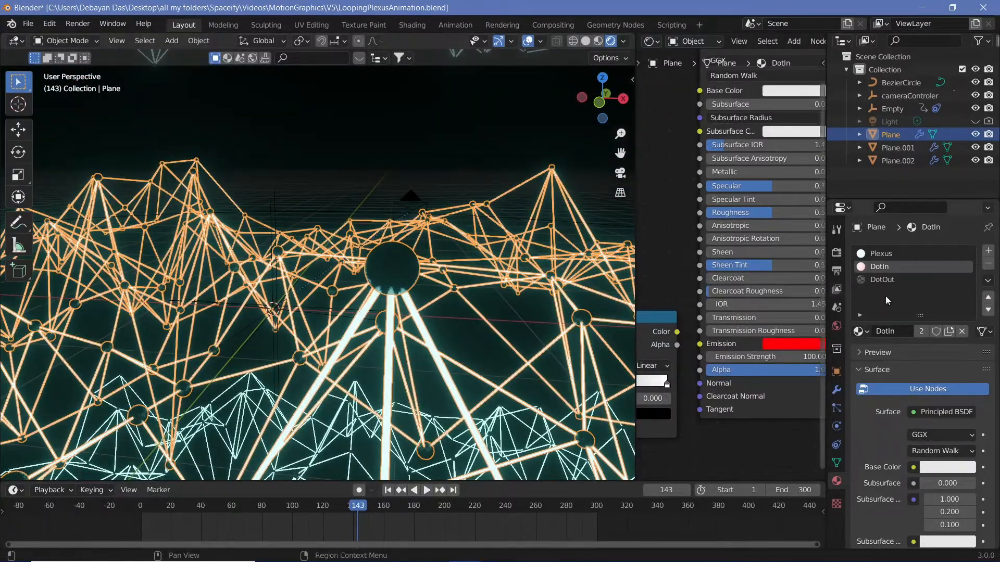
{"action": "left_click", "coordinate": [837, 253]}
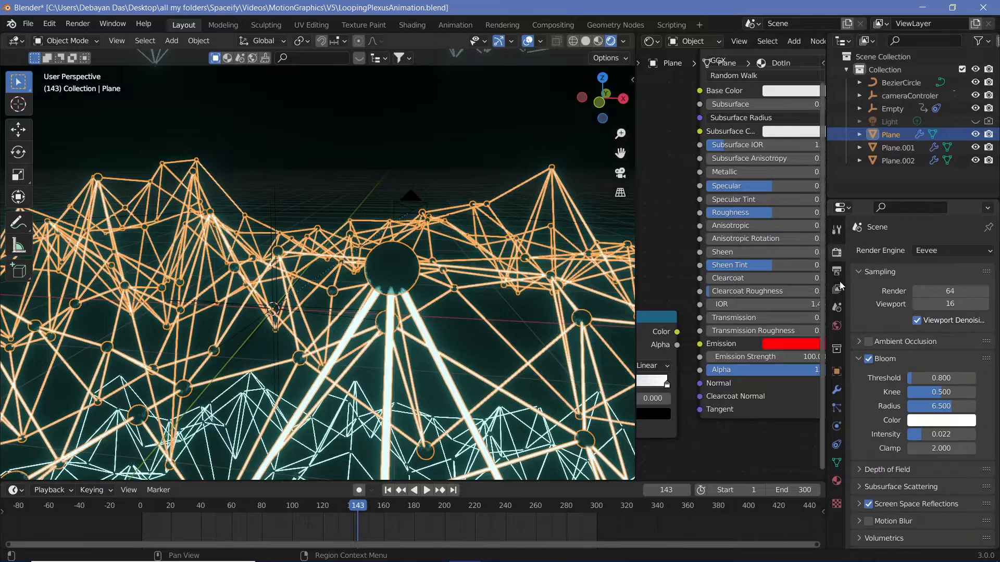
{"action": "left_click", "coordinate": [859, 504]}
{"action": "scroll", "coordinate": [884, 522], "scroll_direction": "down", "scroll_amount": 1}
{"action": "left_click", "coordinate": [837, 481]}
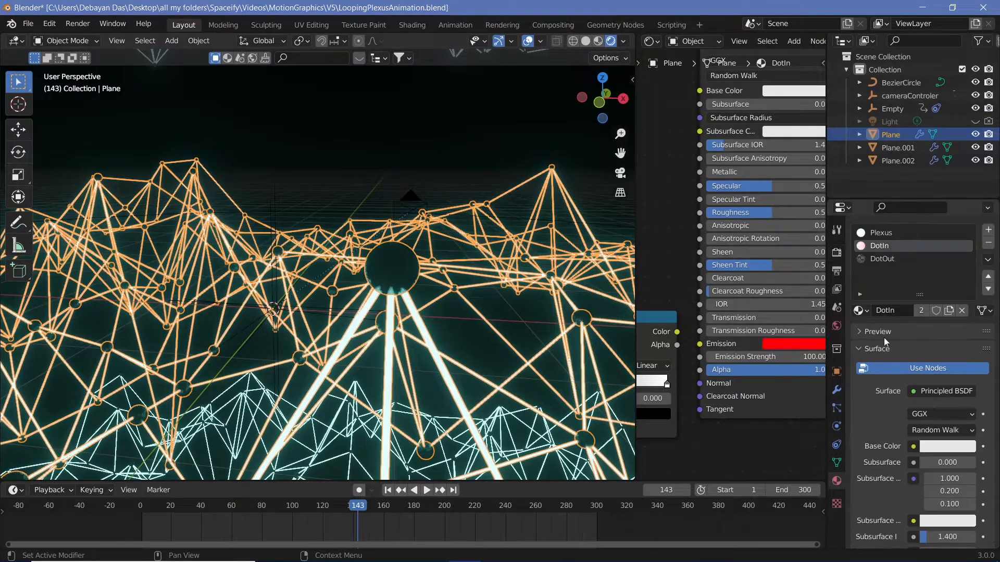
Step: Try other blend modes on the DotOut material, including Alpha Hashed, and return it to Alpha Clip
{"action": "left_click", "coordinate": [893, 259]}
{"action": "scroll", "coordinate": [926, 364], "scroll_direction": "down", "scroll_amount": 15}
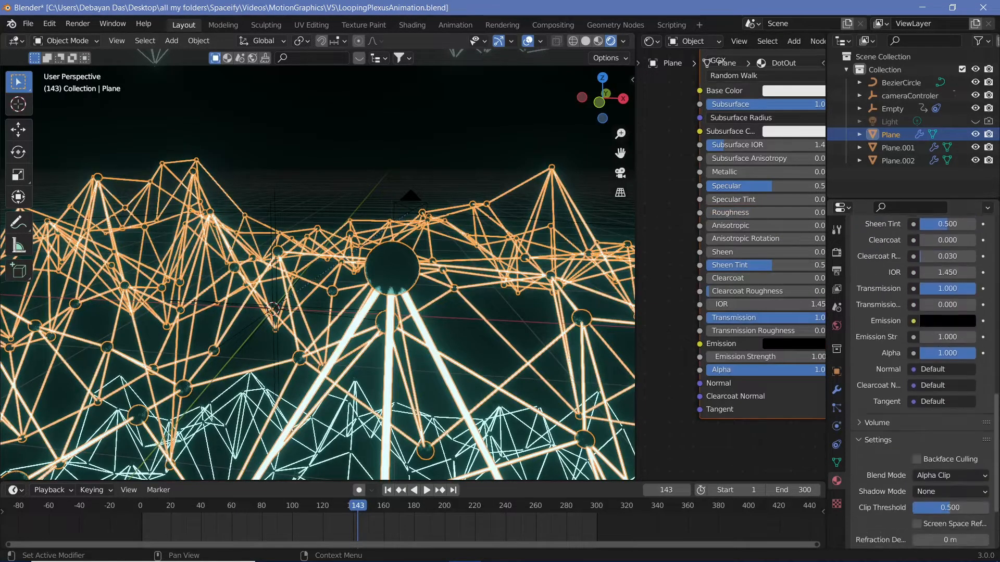
{"action": "left_click", "coordinate": [964, 476]}
{"action": "left_click", "coordinate": [945, 421]}
{"action": "middle_click_drag", "start_coordinate": [435, 323], "coordinate": [407, 324]}
{"action": "left_click", "coordinate": [932, 473]}
{"action": "left_click", "coordinate": [940, 434]}
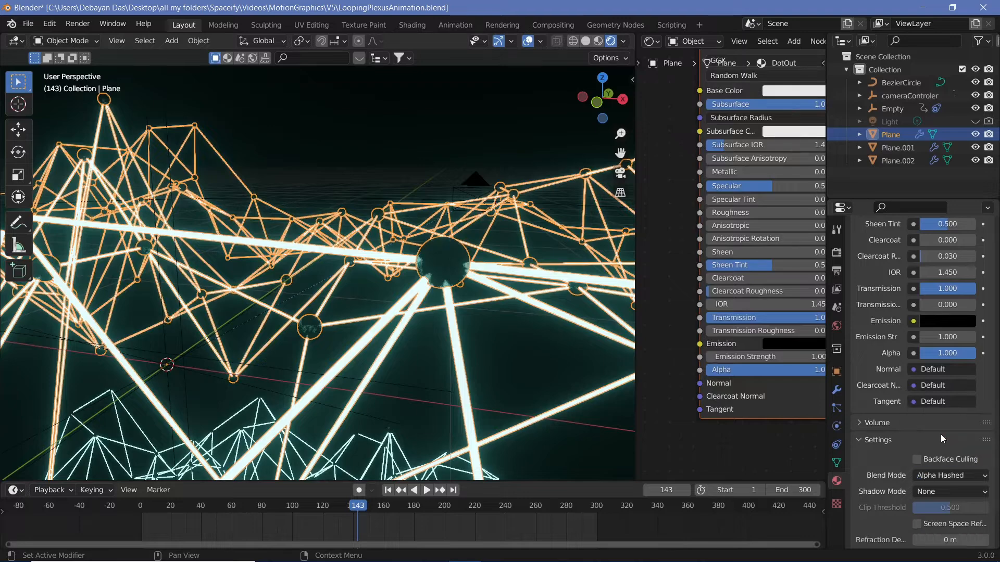
{"action": "left_click", "coordinate": [932, 475]}
{"action": "left_click", "coordinate": [931, 448]}
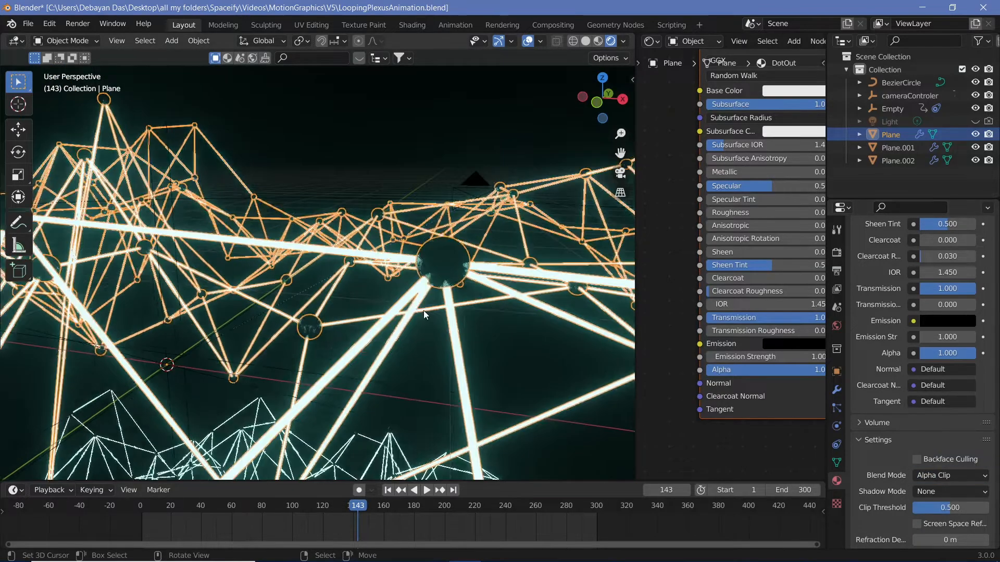
Step: Set DotOut's subsurface, specular and sheen tint to 0 and subsurface IOR to 1.010, and try different transmission and alpha values
{"action": "middle_click_drag", "start_coordinate": [423, 310], "coordinate": [292, 278]}
{"action": "middle_click_drag", "start_coordinate": [740, 333], "coordinate": [700, 331]}
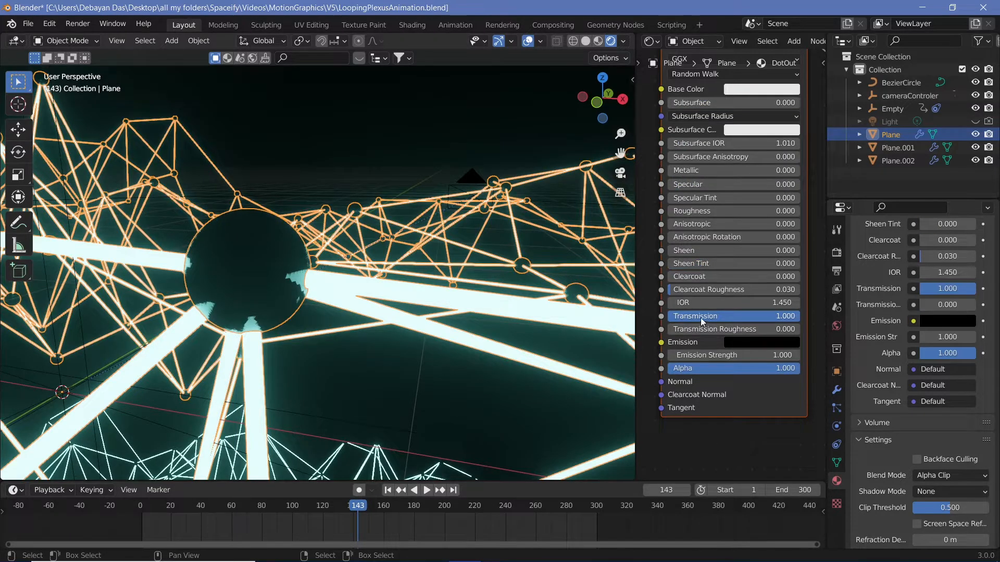
{"action": "left_click_drag", "start_coordinate": [797, 316], "coordinate": [721, 316]}
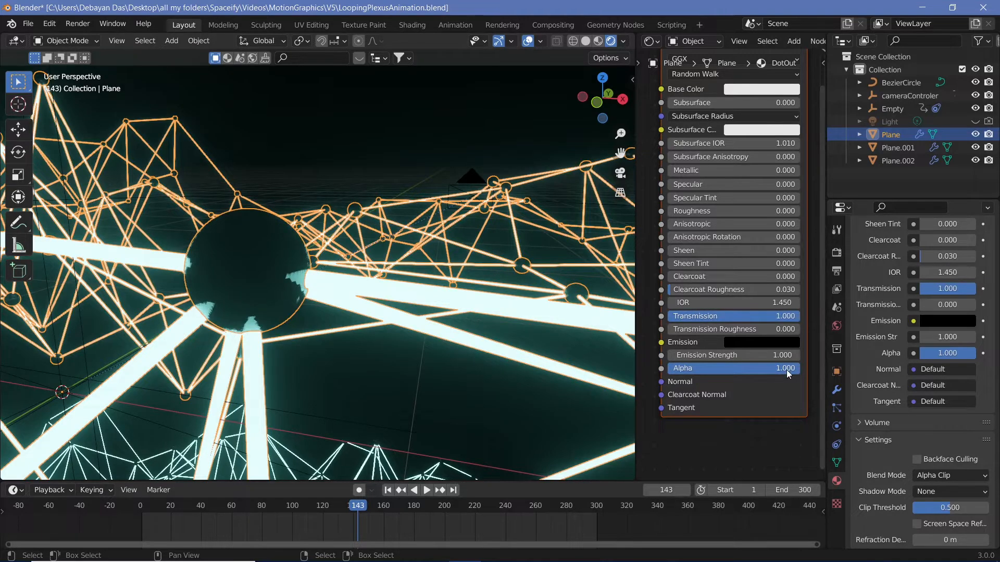
{"action": "left_click_drag", "start_coordinate": [788, 368], "coordinate": [721, 368]}
{"action": "middle_click_drag", "start_coordinate": [363, 288], "coordinate": [366, 287]}
{"action": "left_click_drag", "start_coordinate": [731, 368], "coordinate": [799, 368]}
{"action": "left_click_drag", "start_coordinate": [791, 316], "coordinate": [740, 316]}
Step: Replace DotOut's Principled BSDF with a Glass BSDF connected to the Material Output's surface
{"action": "scroll", "coordinate": [716, 137], "scroll_direction": "down", "scroll_amount": 3}
{"action": "key", "text": "x"}
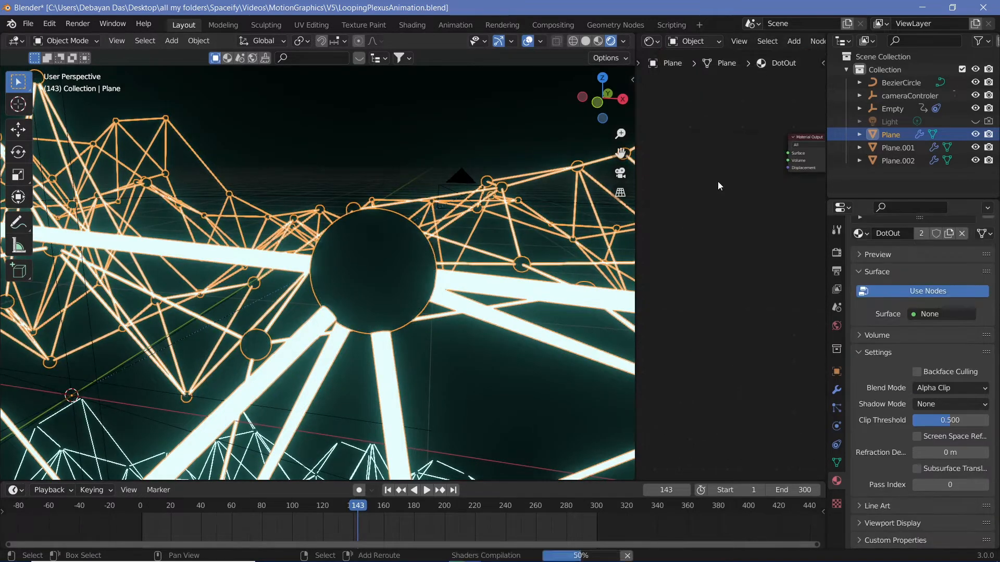
{"action": "key", "text": "shift+a"}
{"action": "type", "text": "gla"}
{"action": "key", "text": "Return"}
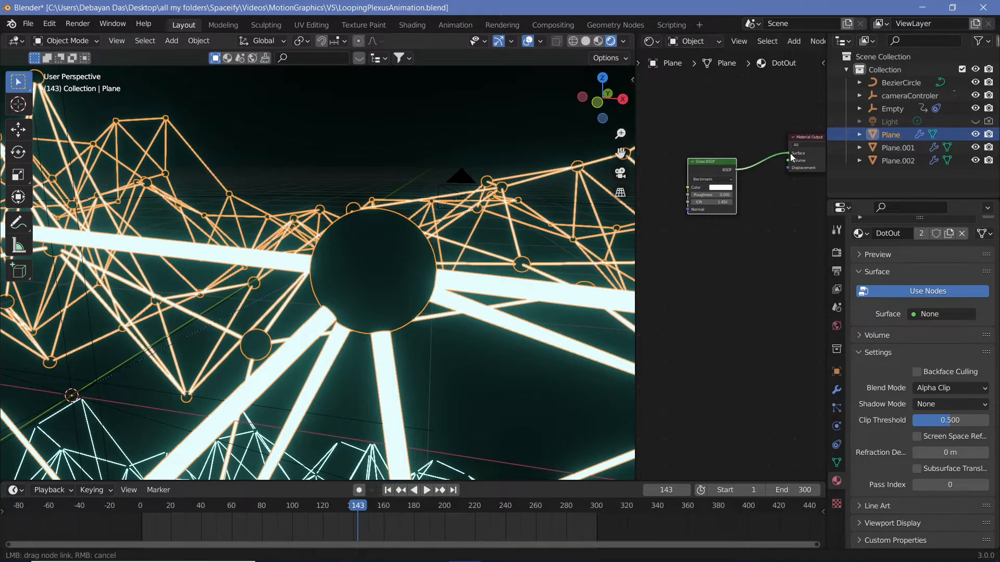
{"action": "left_click_drag", "start_coordinate": [791, 157], "coordinate": [791, 158]}
Step: Set the Glass BSDF's IOR to 0 and check the dots from another angle
{"action": "scroll", "coordinate": [735, 259], "scroll_direction": "up", "scroll_amount": 4}
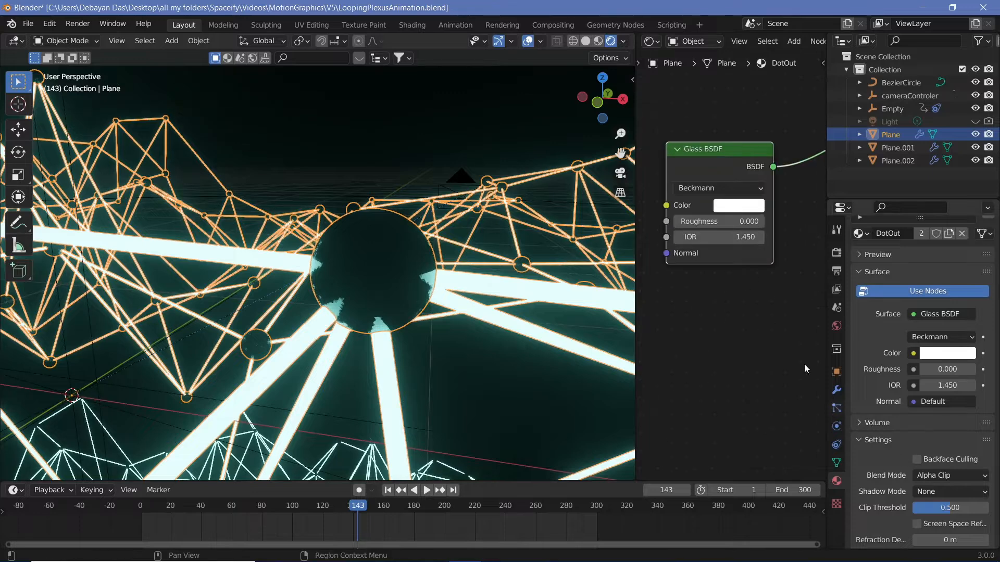
{"action": "scroll", "coordinate": [732, 307], "scroll_direction": "up", "scroll_amount": 1}
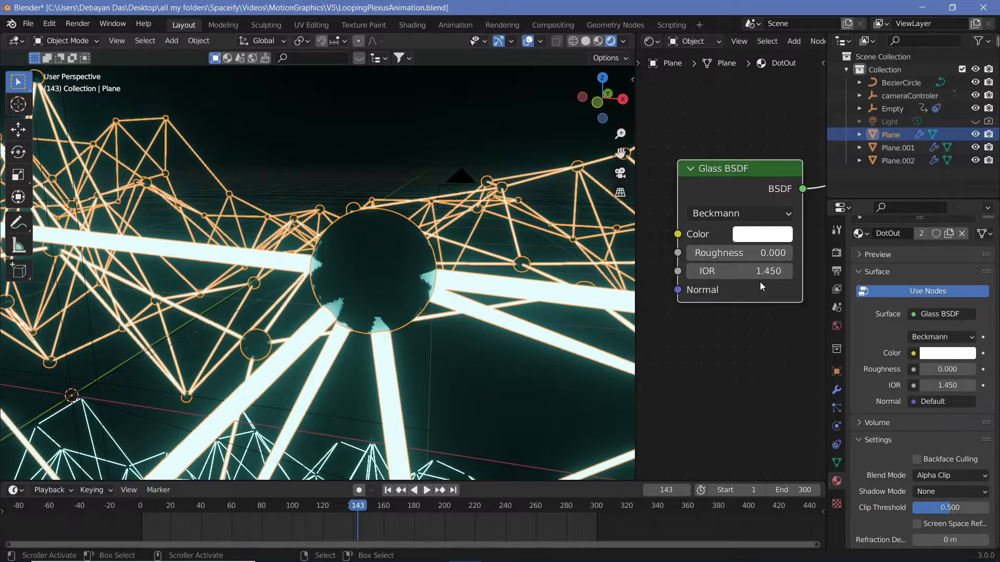
{"action": "mouse_move", "coordinate": [756, 271]}
{"action": "left_mouse_down"}
{"action": "mouse_move", "coordinate": [771, 271]}
{"action": "mouse_move", "coordinate": [756, 271]}
{"action": "left_mouse_up"}
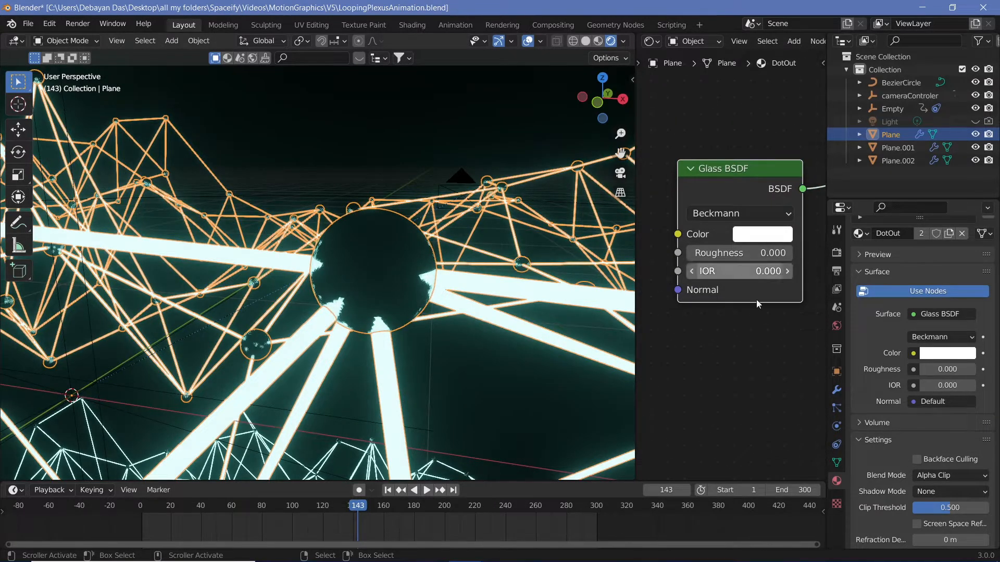
{"action": "scroll", "coordinate": [785, 359], "scroll_direction": "down", "scroll_amount": 2}
{"action": "mouse_move", "coordinate": [459, 350]}
{"action": "middle_mouse_down"}
{"action": "mouse_move", "coordinate": [468, 354]}
{"action": "mouse_move", "coordinate": [453, 347]}
{"action": "mouse_move", "coordinate": [464, 339]}
{"action": "middle_mouse_up"}
Step: Review the World surface settings and the DotIn material's emission settings, and inspect the dots in the plexus
{"action": "left_click", "coordinate": [836, 325]}
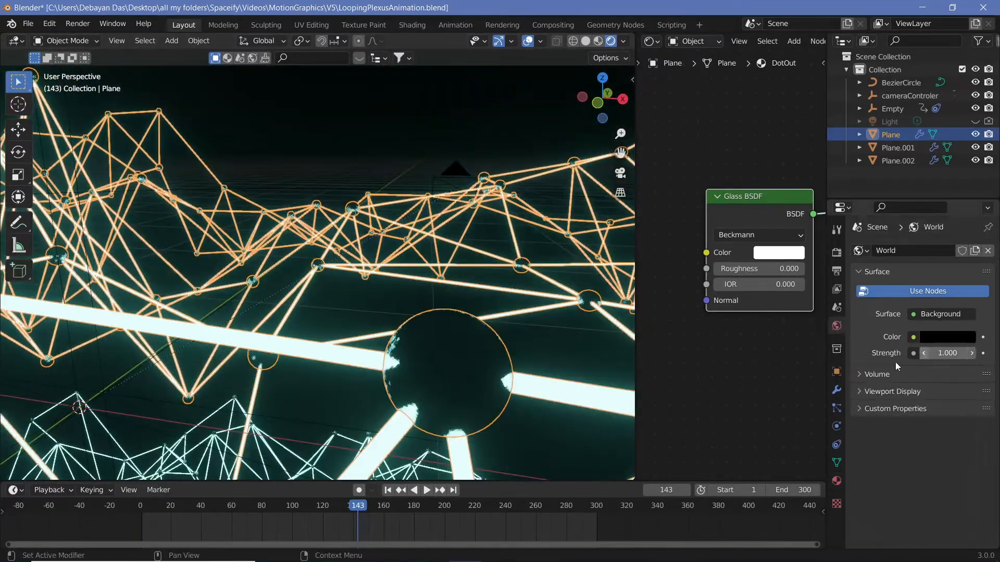
{"action": "left_click", "coordinate": [836, 481]}
{"action": "left_click", "coordinate": [880, 266]}
{"action": "scroll", "coordinate": [793, 359], "scroll_direction": "up", "scroll_amount": 3}
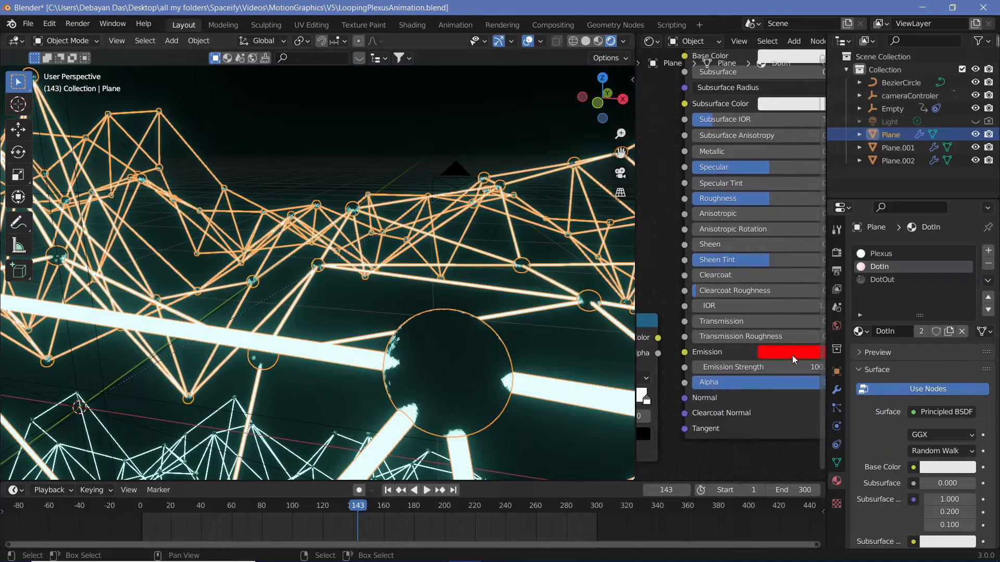
{"action": "middle_click_drag", "start_coordinate": [785, 381], "coordinate": [759, 375]}
{"action": "mouse_move", "coordinate": [759, 363]}
{"action": "left_mouse_down"}
{"action": "mouse_move", "coordinate": [773, 363]}
{"action": "mouse_move", "coordinate": [747, 363]}
{"action": "left_mouse_up"}
{"action": "middle_click_drag", "start_coordinate": [456, 363], "coordinate": [362, 338]}
{"action": "middle_click_drag", "start_coordinate": [672, 329], "coordinate": [752, 318]}
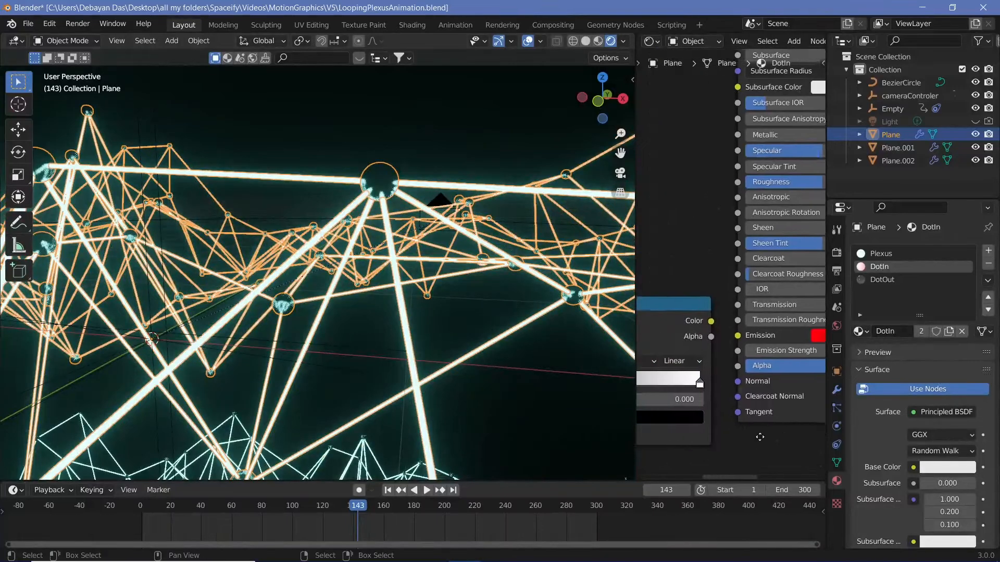
Step: Replace DotOut's Glass BSDF with an Emission shader connected to the Material Output's surface
{"action": "left_click", "coordinate": [878, 283]}
{"action": "middle_click_drag", "start_coordinate": [754, 219], "coordinate": [648, 444]}
{"action": "key", "text": "x"}
{"action": "middle_click_drag", "start_coordinate": [719, 261], "coordinate": [602, 333]}
{"action": "key", "text": "shift+a"}
{"action": "key", "text": "s"}
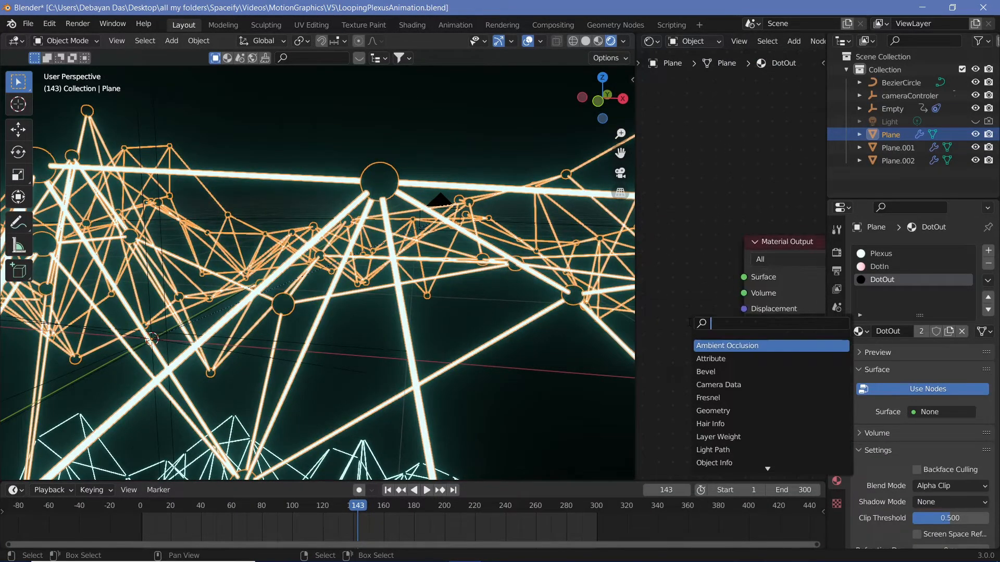
{"action": "type", "text": "emi"}
{"action": "left_click", "coordinate": [697, 343]}
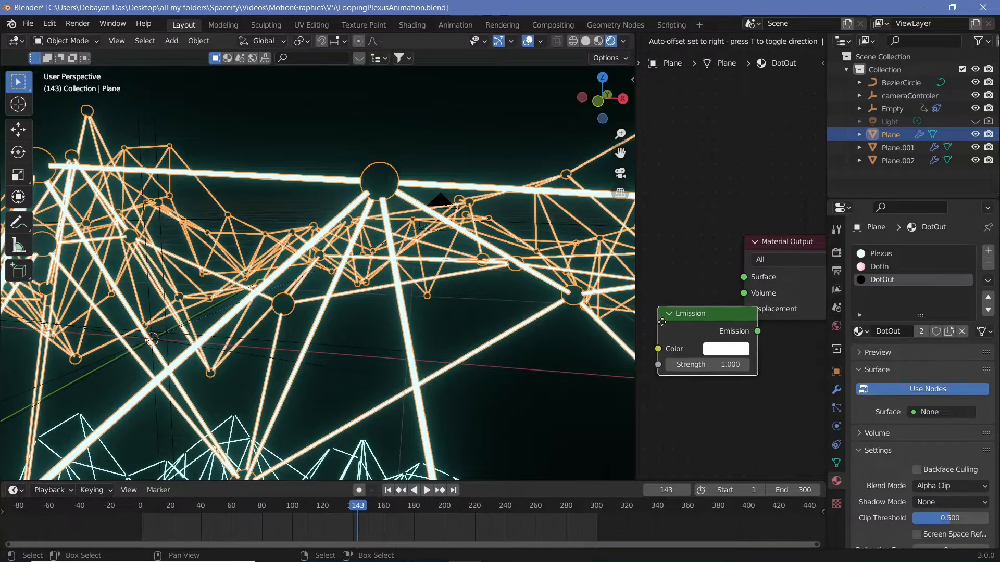
{"action": "left_click", "coordinate": [727, 287]}
{"action": "middle_click_drag", "start_coordinate": [739, 289], "coordinate": [639, 301]}
{"action": "left_click_drag", "start_coordinate": [729, 300], "coordinate": [762, 290]}
{"action": "middle_click_drag", "start_coordinate": [650, 395], "coordinate": [734, 386]}
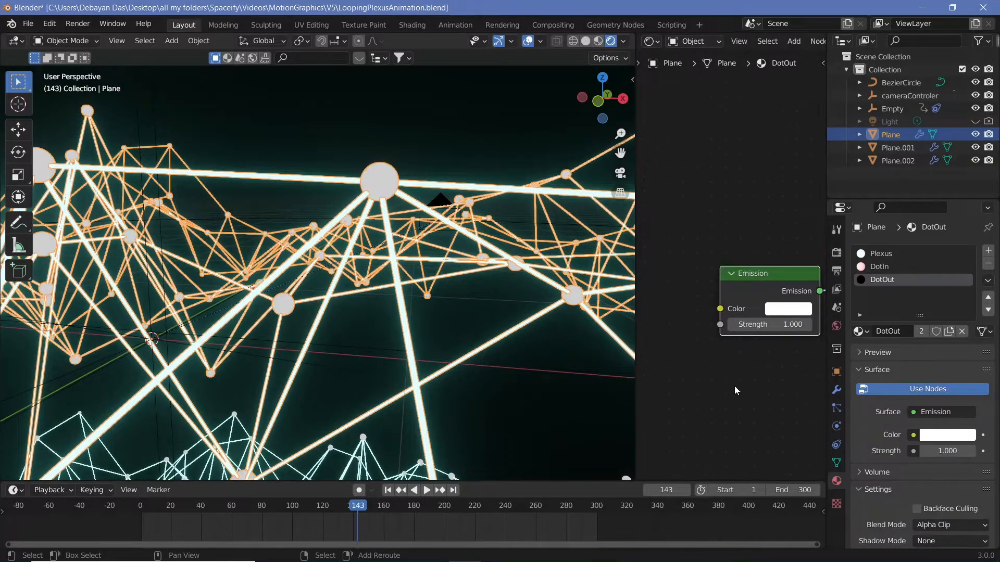
Step: Replace DotOut's Emission shader with a new Principled BSDF connected to the Material Output's surface
{"action": "key", "text": "shift+a"}
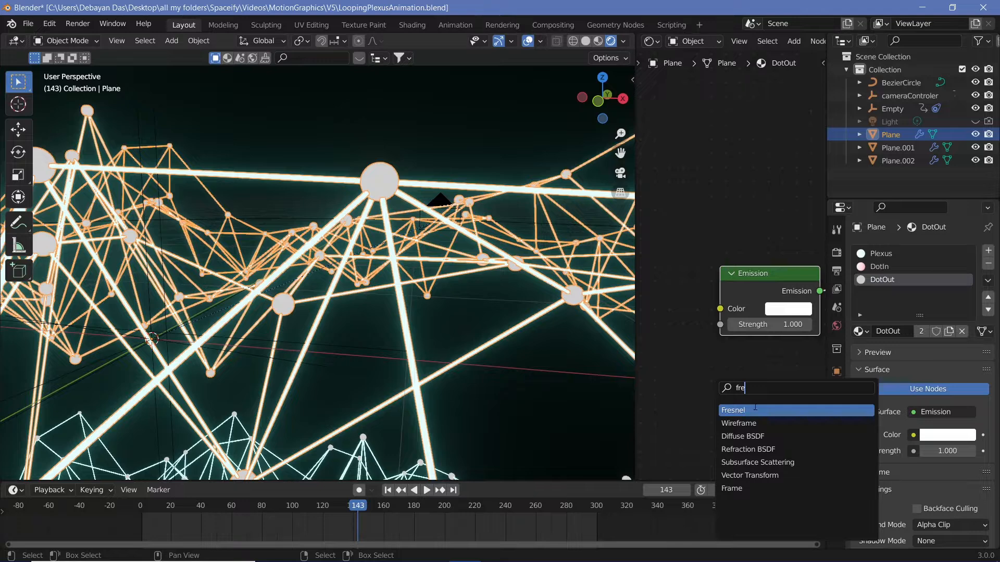
{"action": "key", "text": "Escape"}
{"action": "key", "text": "x"}
{"action": "key", "text": "shift+a"}
{"action": "type", "text": "p"}
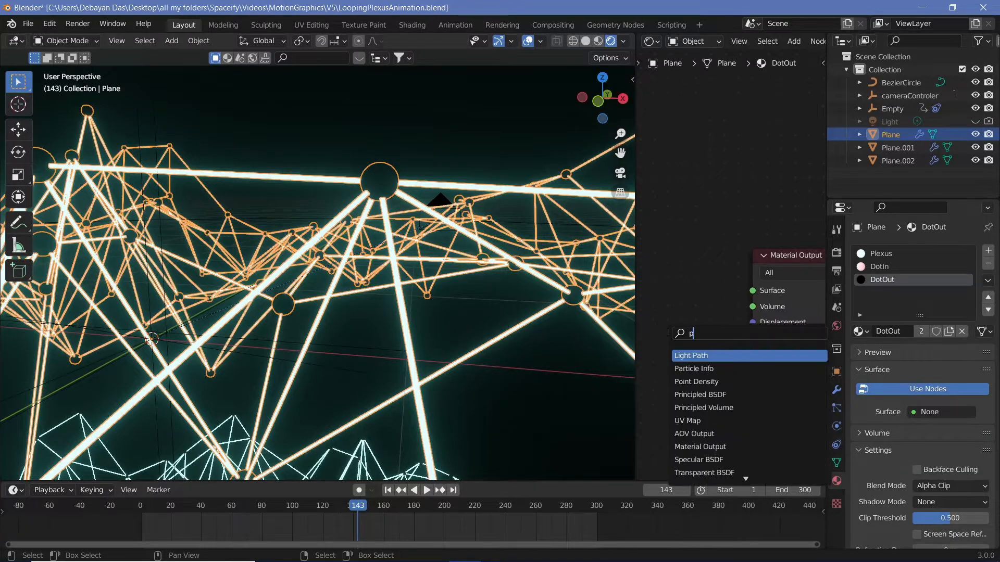
{"action": "type", "text": "rinc"}
{"action": "key", "text": "Return"}
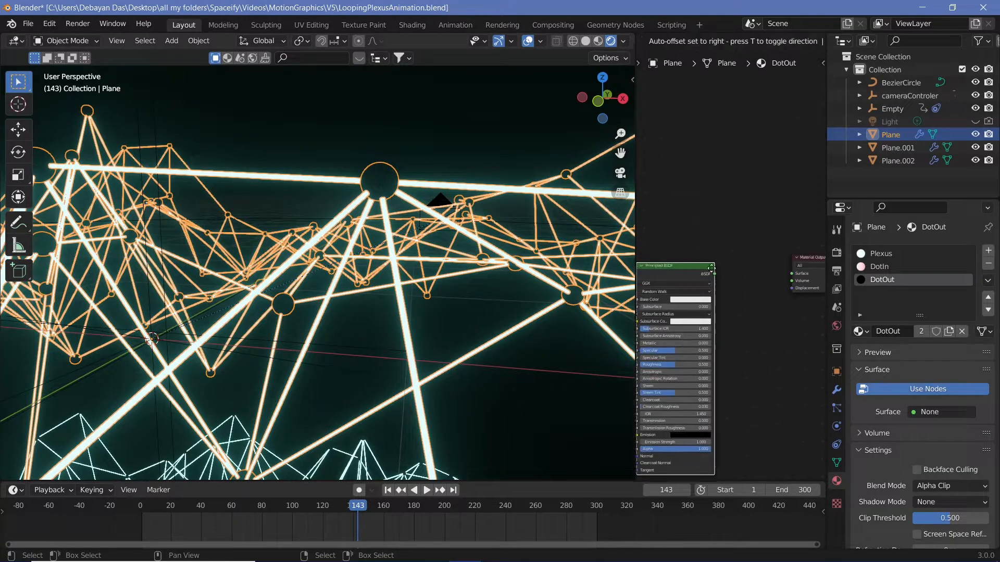
{"action": "left_click", "coordinate": [764, 277]}
{"action": "left_click_drag", "start_coordinate": [763, 274], "coordinate": [791, 274]}
Step: Add a Layer Weight node beside the Principled BSDF in the DotOut material
{"action": "middle_click_drag", "start_coordinate": [785, 319], "coordinate": [660, 263]}
{"action": "key", "text": "shift+a"}
{"action": "left_click", "coordinate": [663, 333]}
{"action": "type", "text": "lay"}
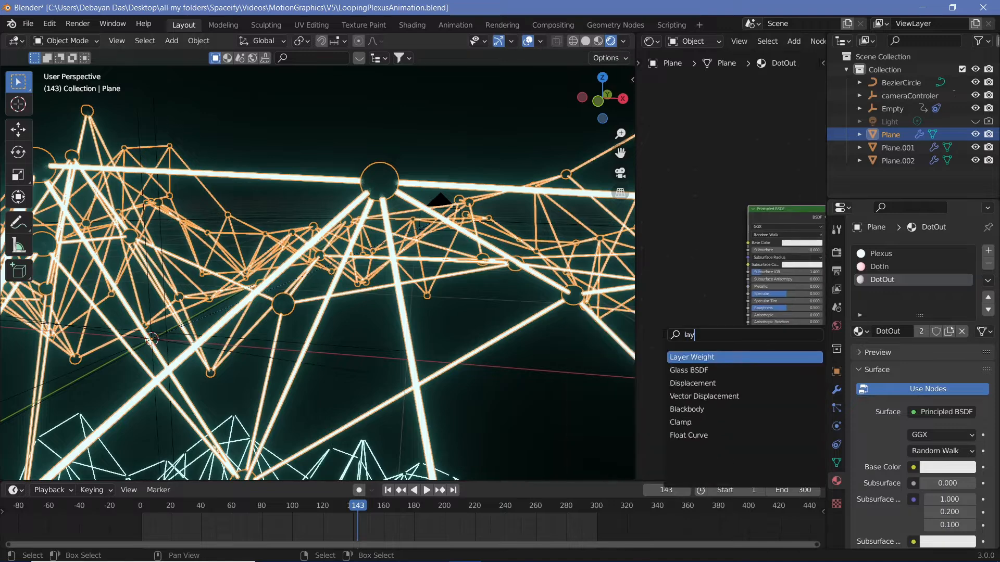
{"action": "left_click", "coordinate": [696, 357]}
{"action": "left_click", "coordinate": [705, 382]}
Step: Add a ColorRamp fed by the Layer Weight's Fresnel output and link its Color to the Principled BSDF's Emission
{"action": "key", "text": "shift+a"}
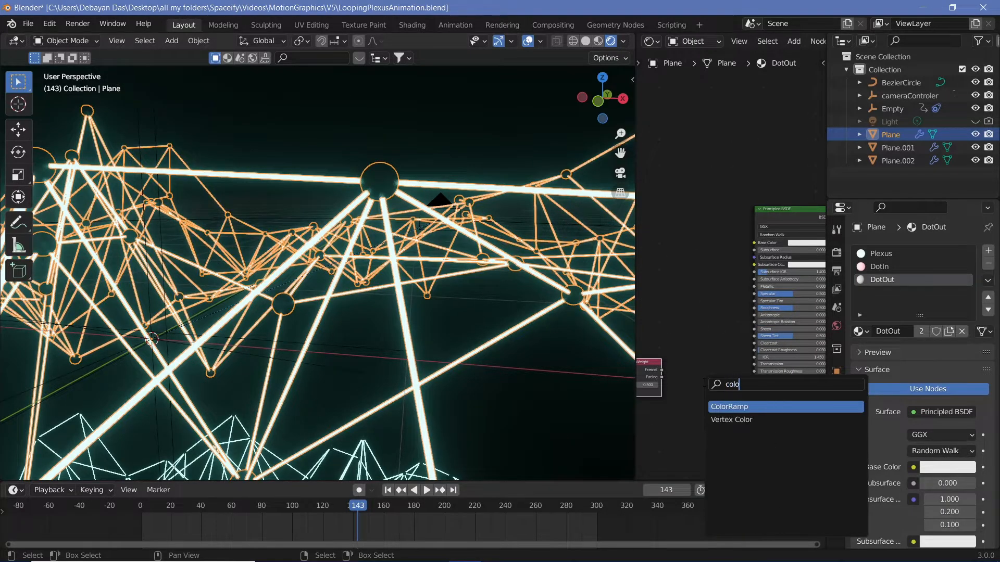
{"action": "type", "text": "colo"}
{"action": "key", "text": "Return"}
{"action": "left_click", "coordinate": [664, 401]}
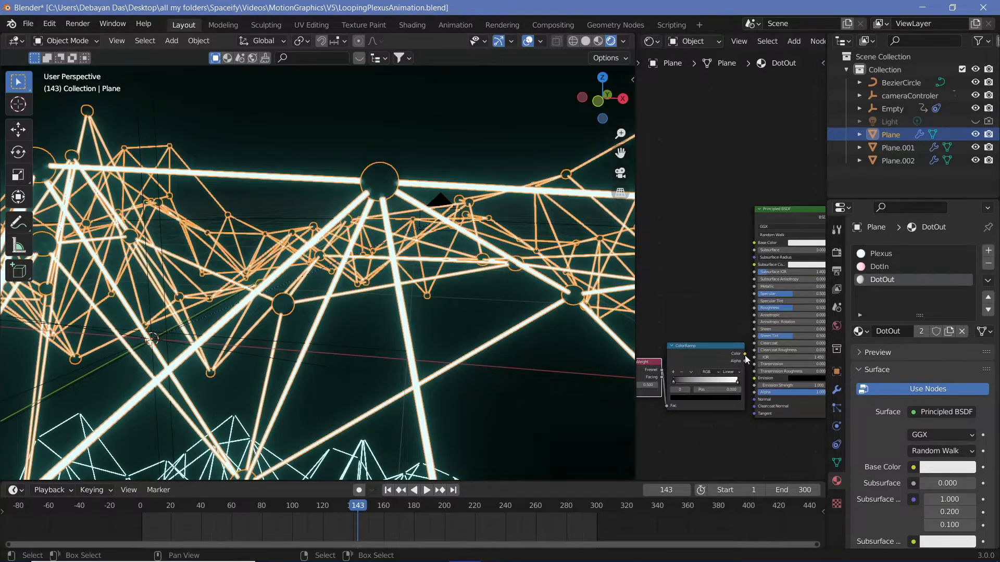
{"action": "left_click_drag", "start_coordinate": [745, 354], "coordinate": [755, 379]}
{"action": "scroll", "coordinate": [692, 417], "scroll_direction": "down", "scroll_amount": 1}
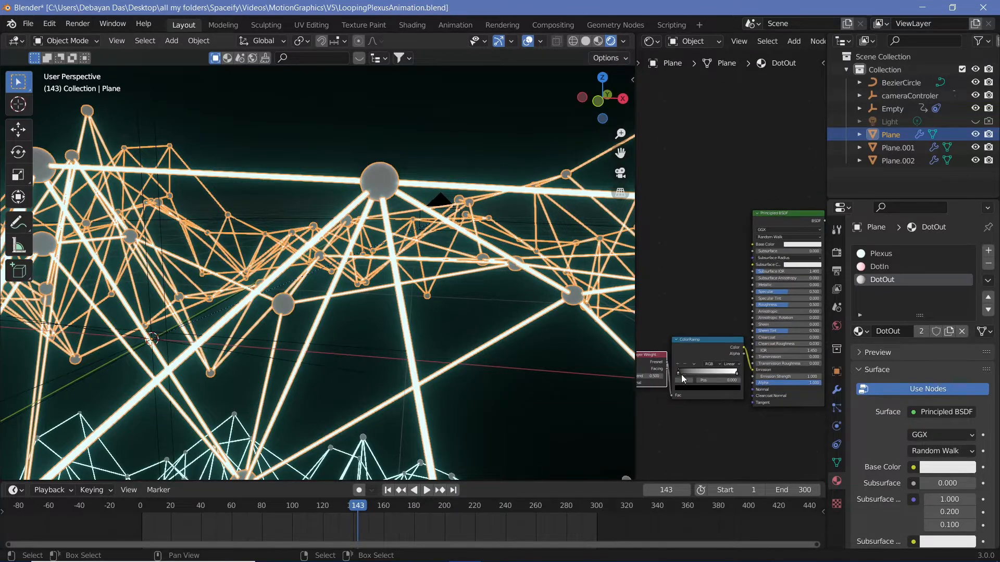
Step: Change the ColorRamp's bright stop to red and place it at position 0.279
{"action": "mouse_move", "coordinate": [681, 374]}
{"action": "left_mouse_down"}
{"action": "mouse_move", "coordinate": [708, 377]}
{"action": "mouse_move", "coordinate": [693, 374]}
{"action": "left_mouse_up"}
{"action": "left_click", "coordinate": [679, 403]}
{"action": "middle_click_drag", "start_coordinate": [692, 445], "coordinate": [666, 423]}
{"action": "left_click", "coordinate": [659, 345]}
Step: Deselect all objects and set the Principled BSDF's Emission Strength to 20
{"action": "key", "text": "alt+a"}
{"action": "type", "text": "5"}
{"action": "key", "text": "Return"}
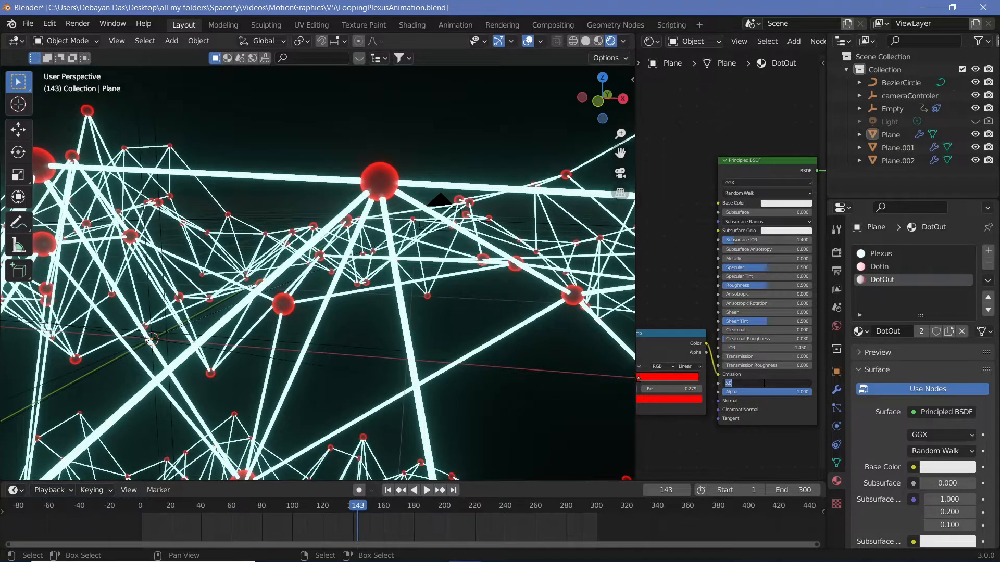
{"action": "type", "text": "20"}
{"action": "key", "text": "Return"}
Step: Shift the ColorRamp's red stop farther along the gradient and move the black stop to position 0.123
{"action": "scroll", "coordinate": [448, 277], "scroll_direction": "up", "scroll_amount": 5}
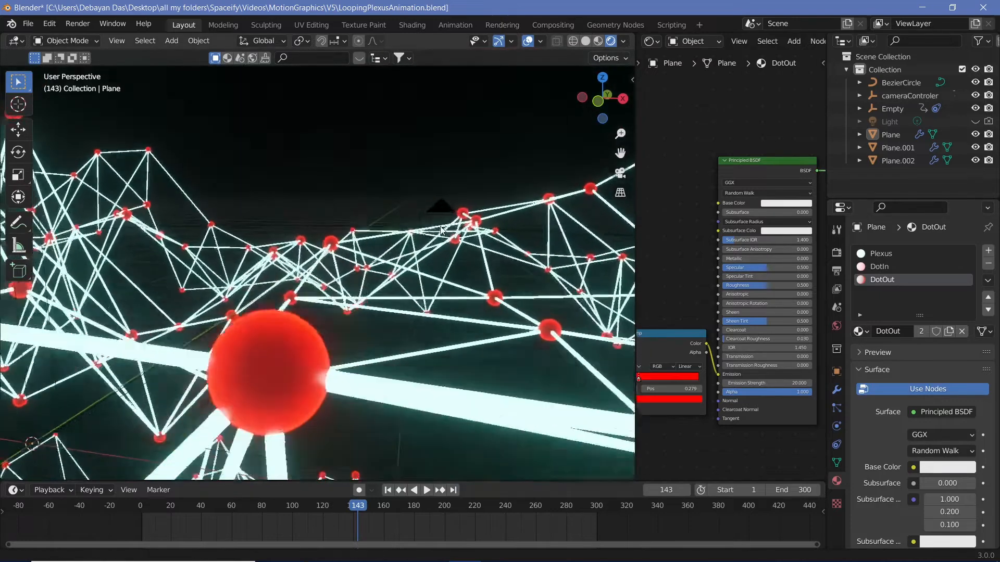
{"action": "middle_click_drag", "start_coordinate": [440, 227], "coordinate": [492, 159], "text": "shift"}
{"action": "middle_click_drag", "start_coordinate": [662, 427], "coordinate": [718, 427]}
{"action": "scroll", "coordinate": [718, 425], "scroll_direction": "up", "scroll_amount": 1}
{"action": "left_click_drag", "start_coordinate": [668, 376], "coordinate": [679, 376]}
{"action": "middle_click_drag", "start_coordinate": [694, 441], "coordinate": [734, 425]}
{"action": "left_click_drag", "start_coordinate": [718, 361], "coordinate": [717, 361]}
{"action": "scroll", "coordinate": [399, 347], "scroll_direction": "down", "scroll_amount": 7}
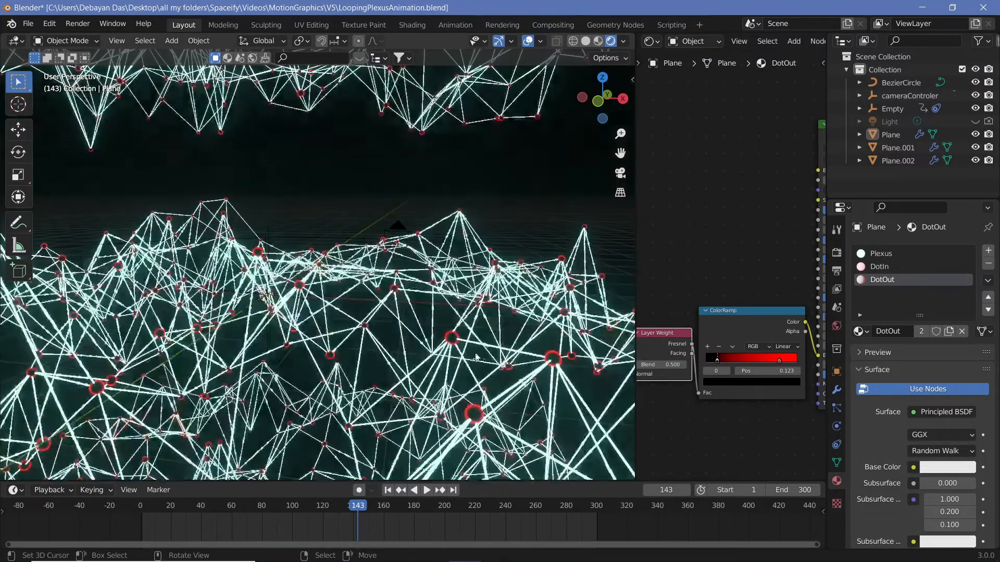
{"action": "scroll", "coordinate": [398, 346], "scroll_direction": "up", "scroll_amount": 2}
Step: Try linking the ColorRamp's Color to the Principled BSDF's Alpha and inspect the dots up close
{"action": "middle_click_drag", "start_coordinate": [749, 410], "coordinate": [677, 366]}
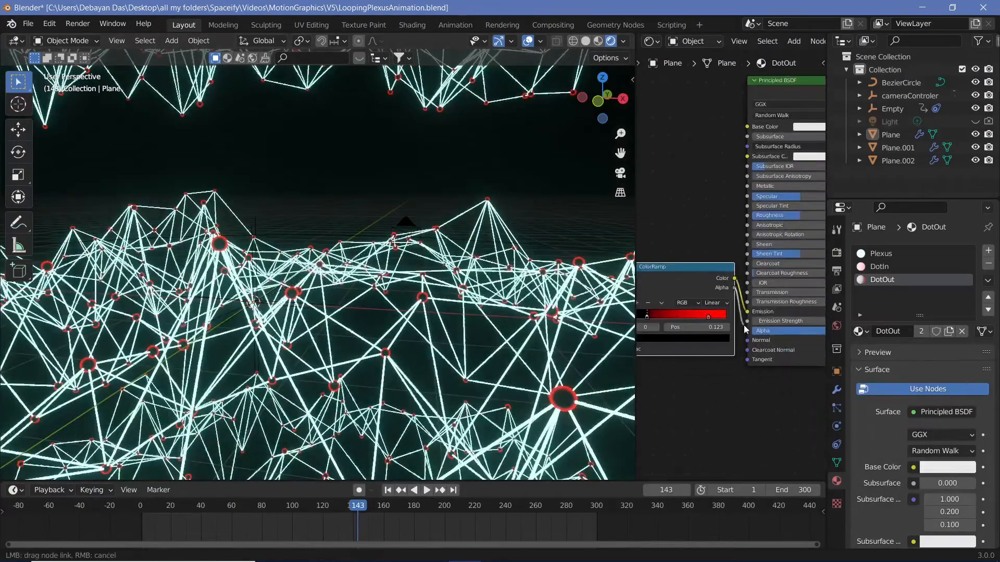
{"action": "left_click_drag", "start_coordinate": [741, 317], "coordinate": [706, 290]}
{"action": "left_click_drag", "start_coordinate": [745, 332], "coordinate": [747, 331]}
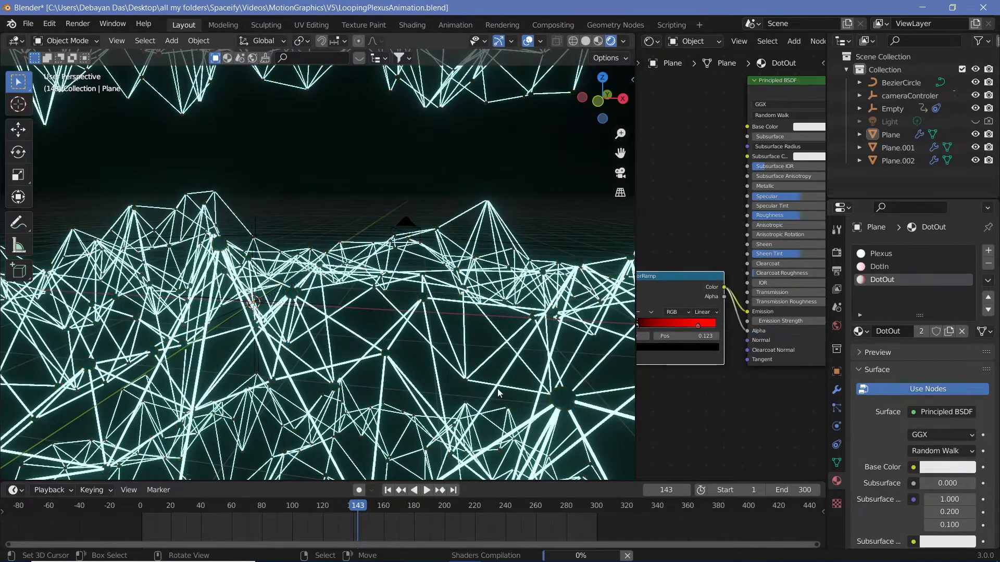
{"action": "middle_click_drag", "start_coordinate": [496, 386], "coordinate": [492, 384]}
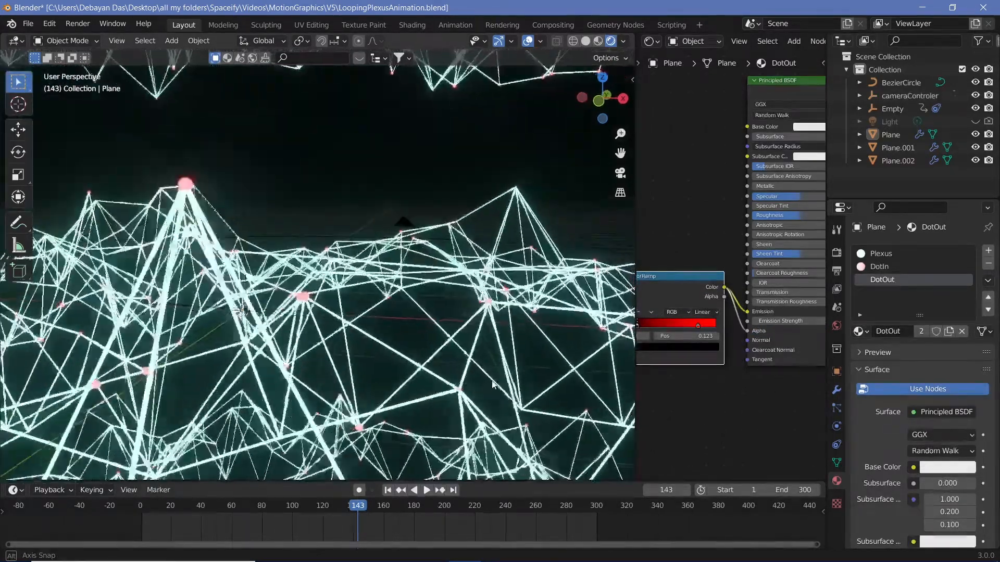
{"action": "scroll", "coordinate": [366, 296], "scroll_direction": "up", "scroll_amount": 3}
{"action": "middle_click_drag", "start_coordinate": [365, 296], "coordinate": [363, 342], "text": "shift"}
{"action": "scroll", "coordinate": [386, 312], "scroll_direction": "down", "scroll_amount": 2}
{"action": "scroll", "coordinate": [386, 311], "scroll_direction": "down", "scroll_amount": 1}
{"action": "scroll", "coordinate": [735, 417], "scroll_direction": "down", "scroll_amount": 1}
Step: Try inserting a Math node between the ColorRamp's Color and the Principled BSDF's Alpha, and check the dots
{"action": "middle_click_drag", "start_coordinate": [736, 417], "coordinate": [779, 392]}
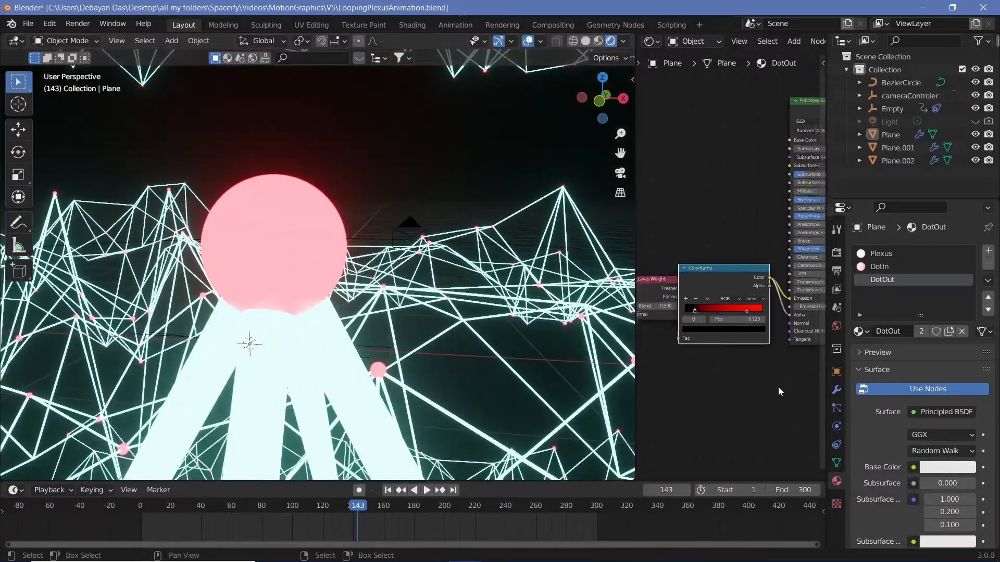
{"action": "mouse_move", "coordinate": [722, 280]}
{"action": "left_mouse_down"}
{"action": "mouse_move", "coordinate": [759, 298]}
{"action": "mouse_move", "coordinate": [717, 280]}
{"action": "left_mouse_up"}
{"action": "key", "text": "shift+a"}
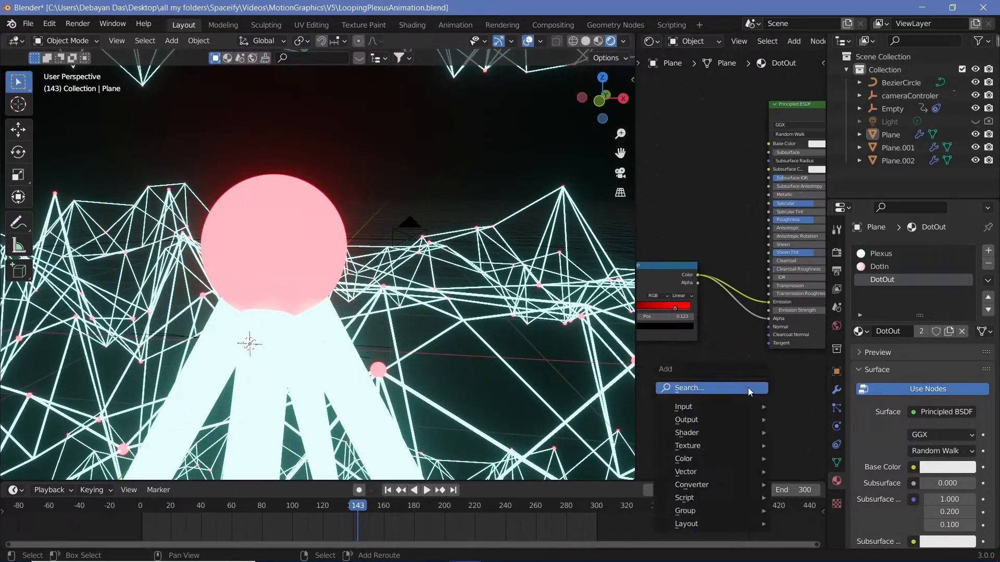
{"action": "type", "text": "math"}
{"action": "left_click", "coordinate": [761, 411]}
{"action": "left_click", "coordinate": [756, 378]}
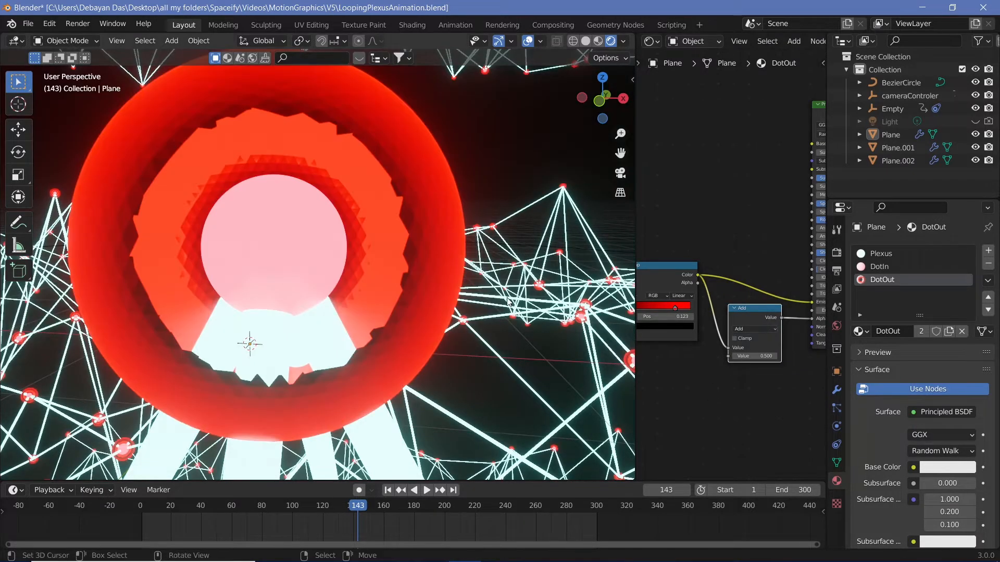
{"action": "scroll", "coordinate": [455, 317], "scroll_direction": "down", "scroll_amount": 3}
{"action": "scroll", "coordinate": [454, 317], "scroll_direction": "up", "scroll_amount": 5}
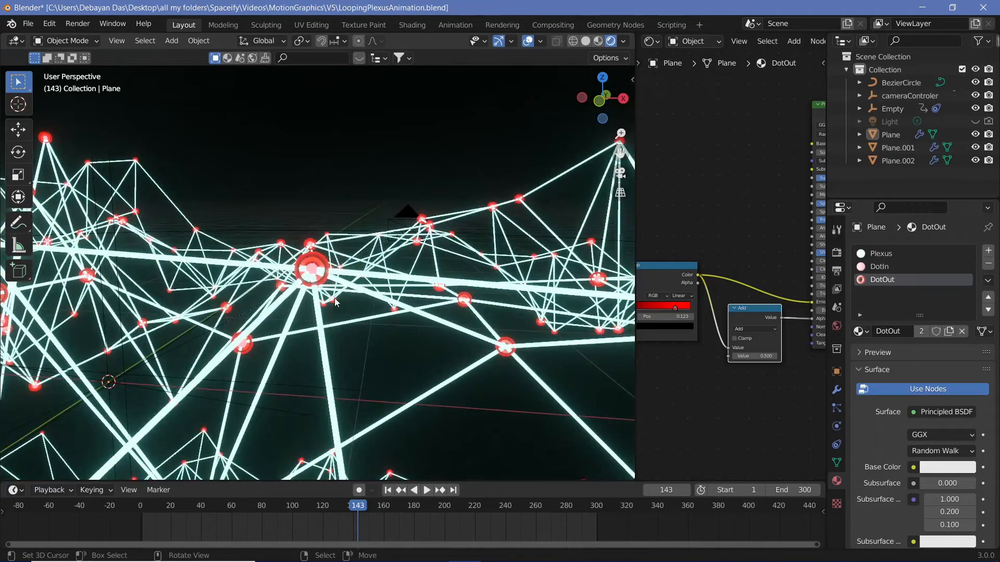
Step: Switch the Math node's operation to Multiply and raise its second value to 2.200
{"action": "left_click", "coordinate": [755, 329]}
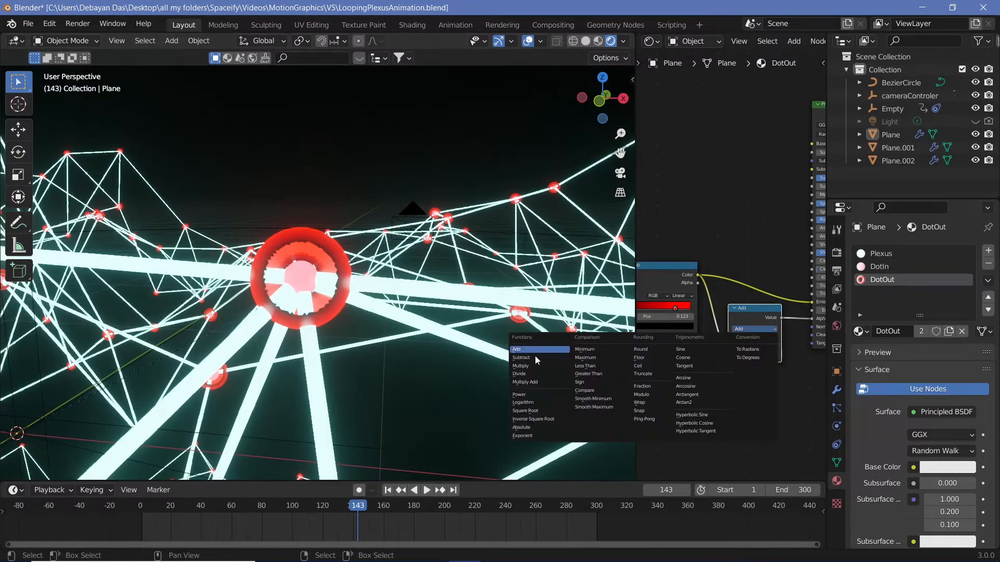
{"action": "left_click", "coordinate": [558, 371]}
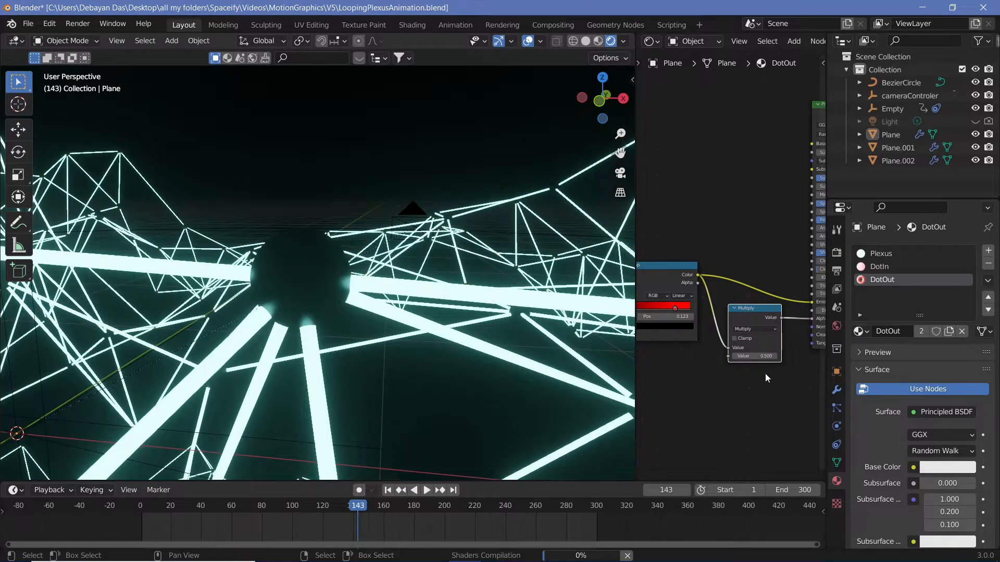
{"action": "scroll", "coordinate": [763, 373], "scroll_direction": "up", "scroll_amount": 1}
{"action": "left_click", "coordinate": [787, 380]}
{"action": "left_click", "coordinate": [786, 381]}
{"action": "left_click", "coordinate": [787, 381]}
{"action": "left_click", "coordinate": [786, 380]}
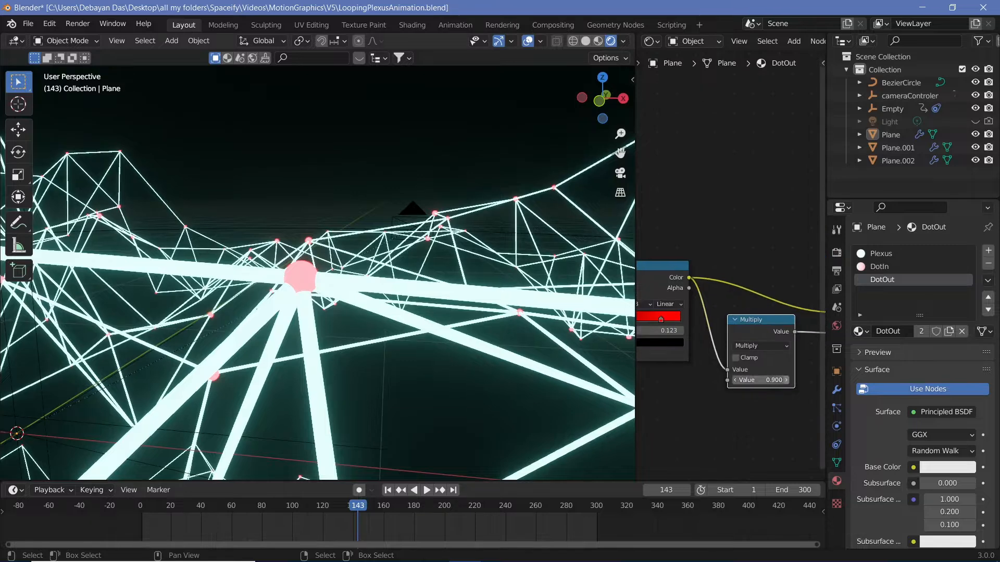
{"action": "left_click_drag", "start_coordinate": [784, 381], "coordinate": [788, 382]}
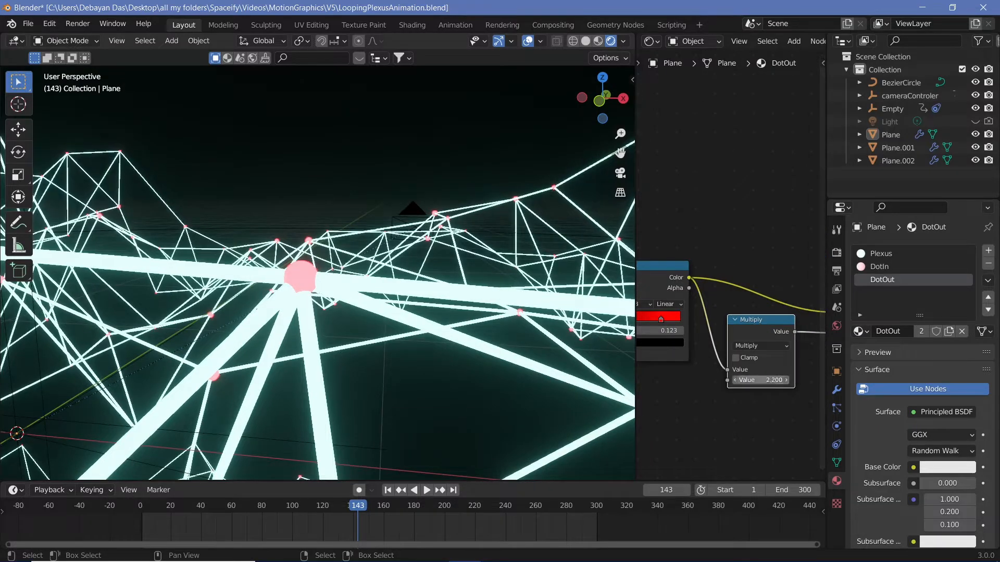
Step: Set the Multiply node's second value to 1.000 and enable Clamp
{"action": "left_click", "coordinate": [766, 383]}
{"action": "type", "text": "0"}
{"action": "left_click", "coordinate": [784, 381]}
{"action": "left_click", "coordinate": [784, 381]}
{"action": "left_click", "coordinate": [784, 381]}
{"action": "left_click", "coordinate": [774, 381]}
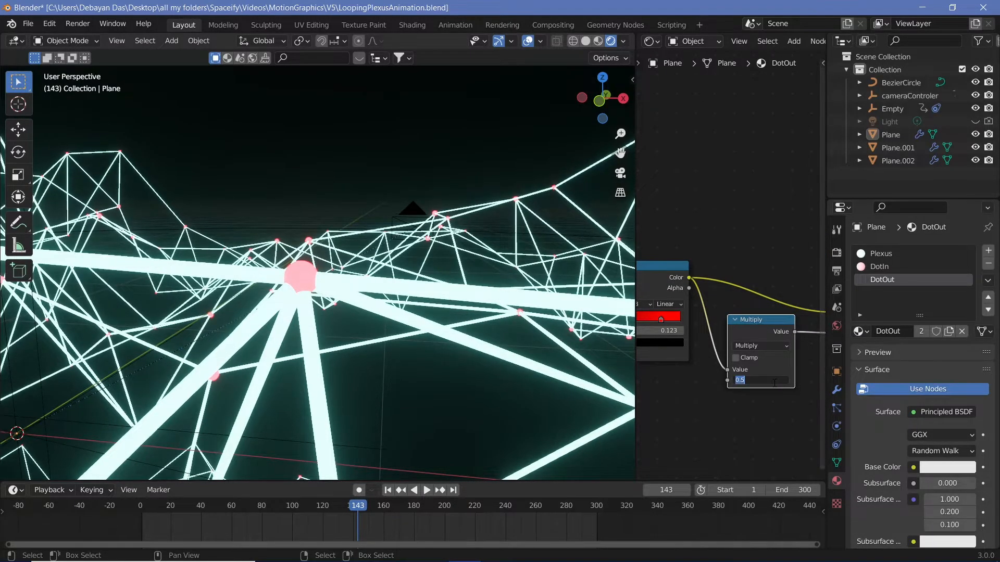
{"action": "left_click", "coordinate": [736, 358]}
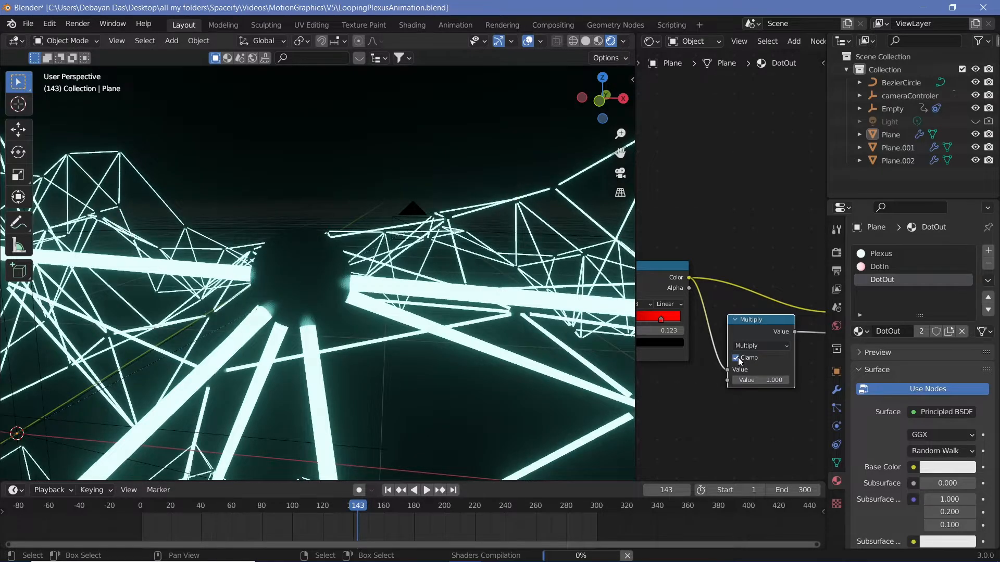
Step: Delete the Multiply node and try reducing the Principled BSDF's Alpha to 0.669
{"action": "key", "text": "x"}
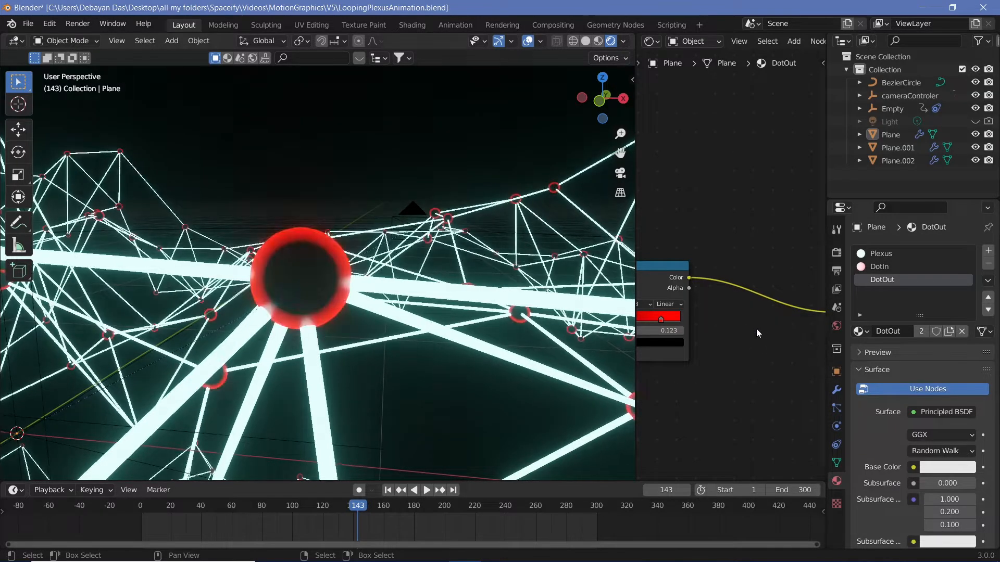
{"action": "middle_click_drag", "start_coordinate": [743, 326], "coordinate": [610, 320]}
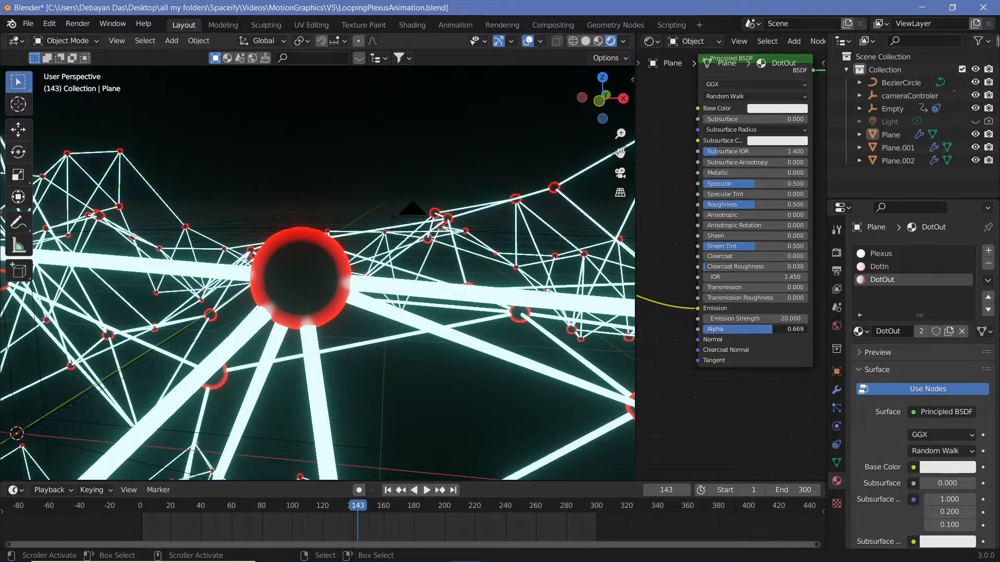
{"action": "middle_click_drag", "start_coordinate": [670, 380], "coordinate": [750, 394]}
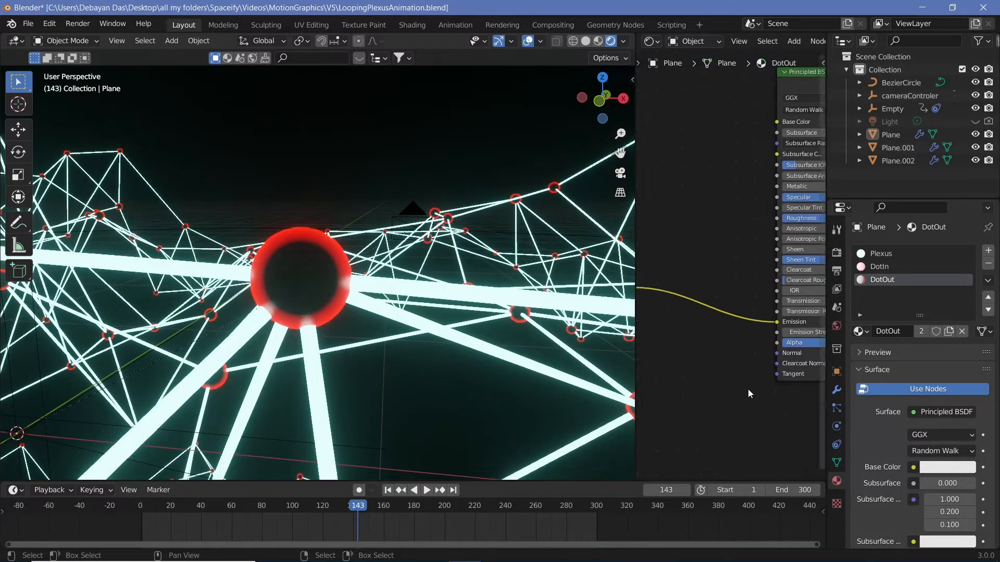
Step: Set the Principled BSDF's Transmission to 1.000
{"action": "scroll", "coordinate": [748, 394], "scroll_direction": "down", "scroll_amount": 1}
{"action": "left_click_drag", "start_coordinate": [797, 298], "coordinate": [825, 298]}
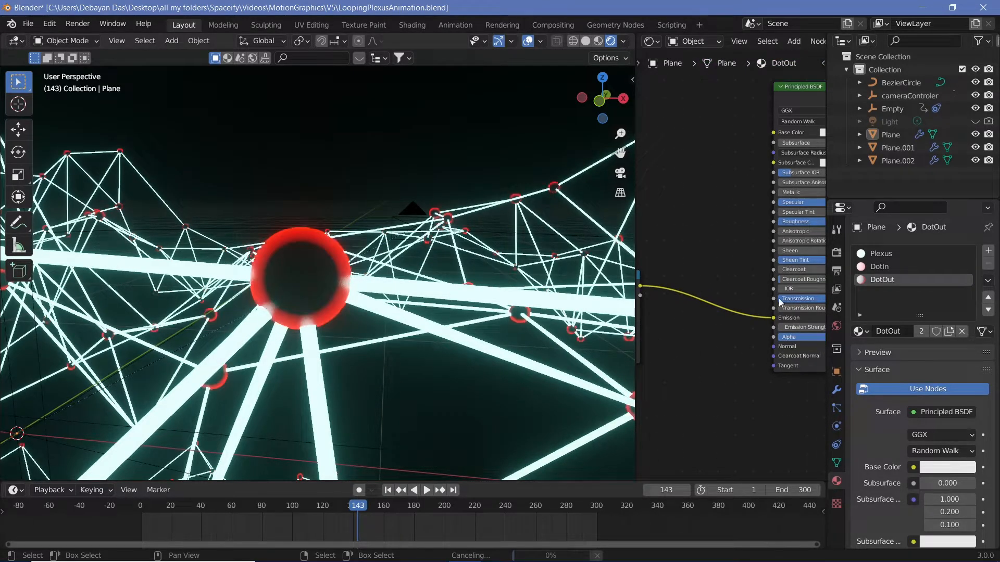
{"action": "middle_click_drag", "start_coordinate": [705, 261], "coordinate": [660, 254]}
{"action": "middle_click_drag", "start_coordinate": [685, 336], "coordinate": [664, 334]}
{"action": "left_click_drag", "start_coordinate": [739, 291], "coordinate": [768, 291]}
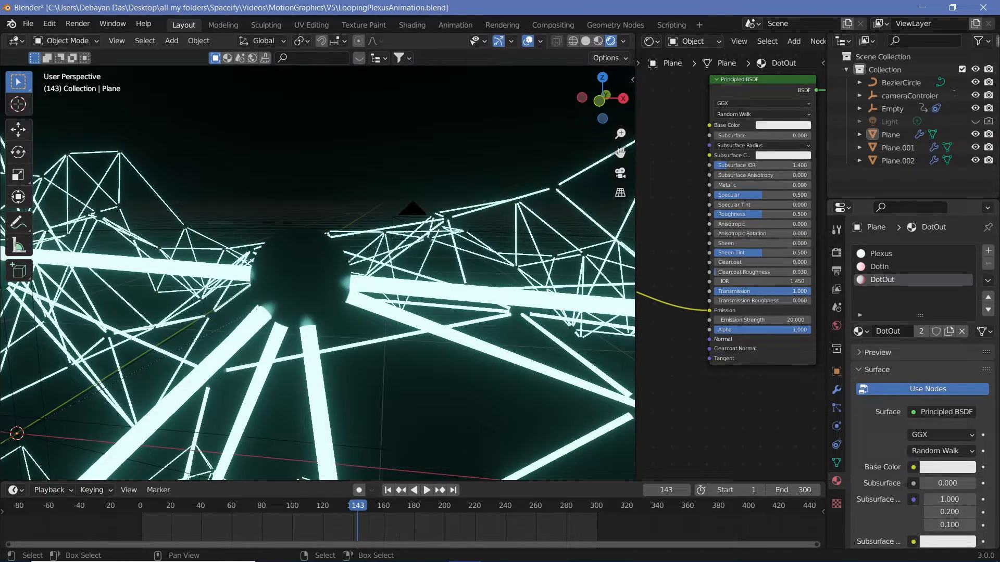
Step: Look through the camera and set DotOut's Emission Strength to 200
{"action": "middle_click_drag", "start_coordinate": [433, 312], "coordinate": [338, 281]}
{"action": "key", "text": "KP_0"}
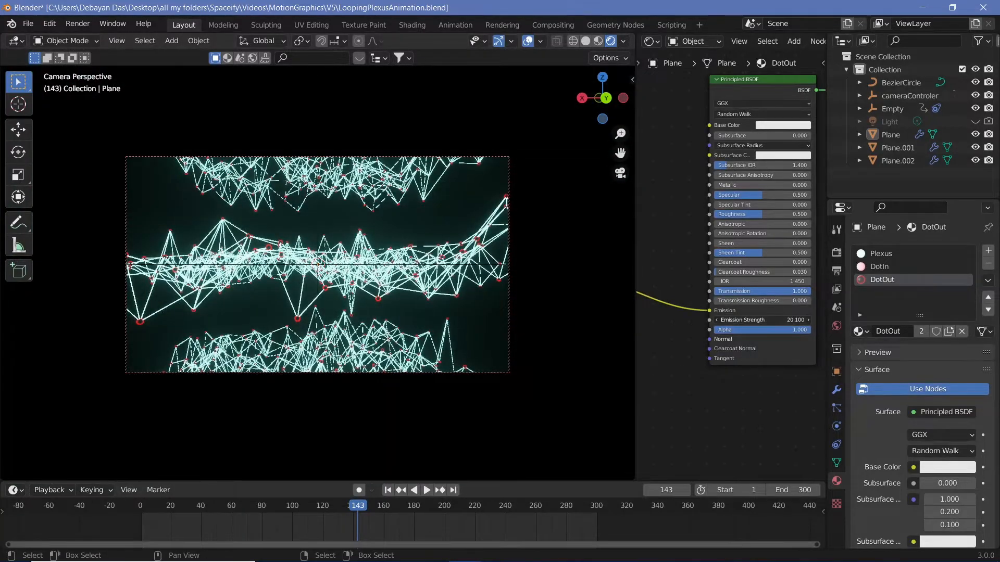
{"action": "left_click_drag", "start_coordinate": [749, 320], "coordinate": [802, 319]}
{"action": "left_click", "coordinate": [749, 319]}
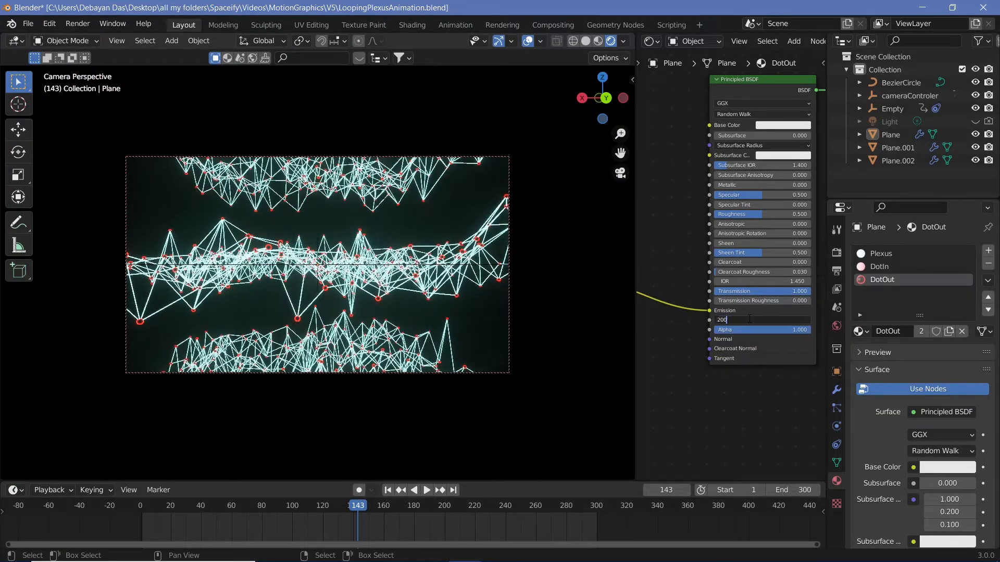
{"action": "key", "text": "Return"}
Step: Set the Eevee Bloom intensity to its default of 0.050 and the Bloom clamp to 1.000
{"action": "left_click", "coordinate": [837, 268]}
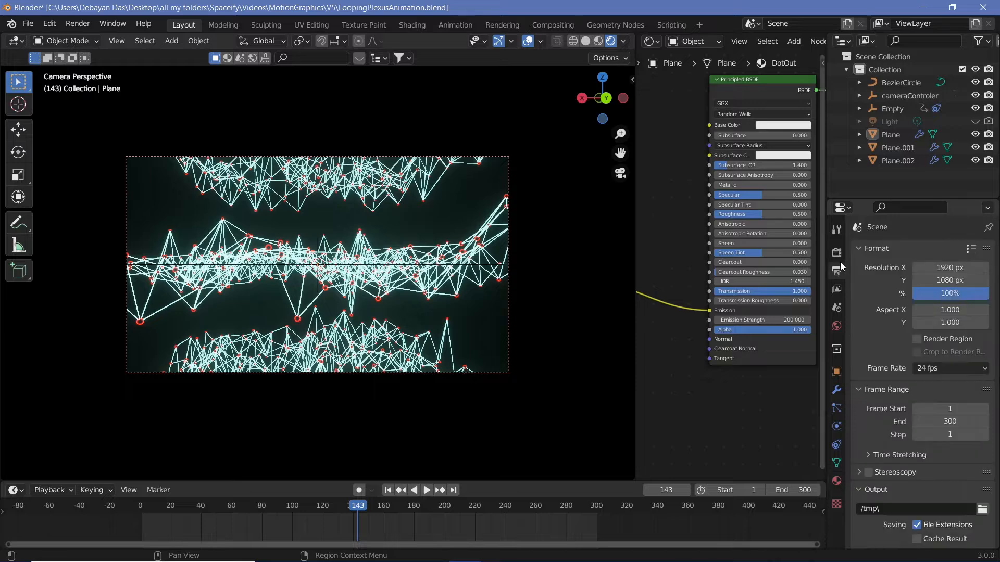
{"action": "left_click", "coordinate": [836, 253]}
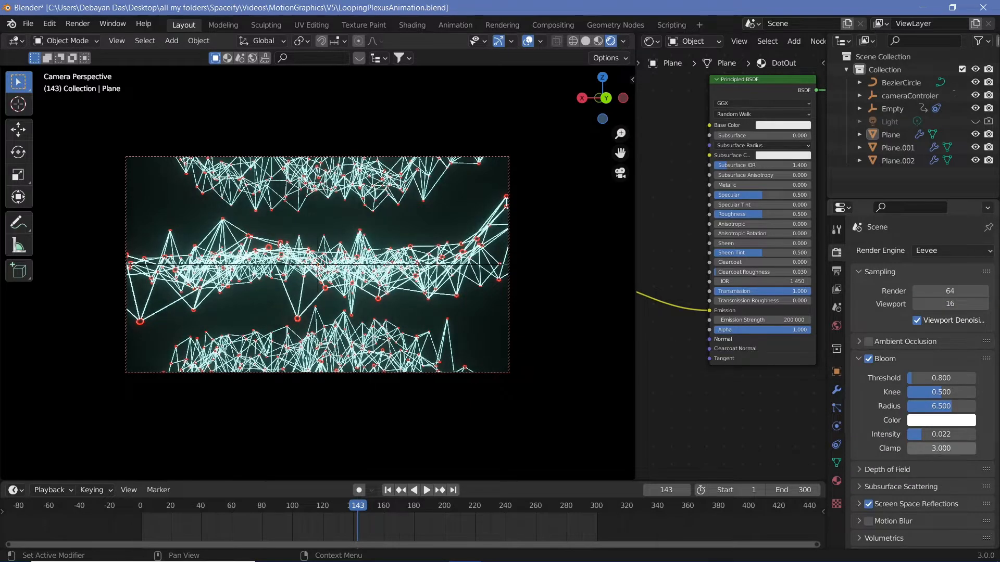
{"action": "type", "text": "0"}
{"action": "key", "text": "Return"}
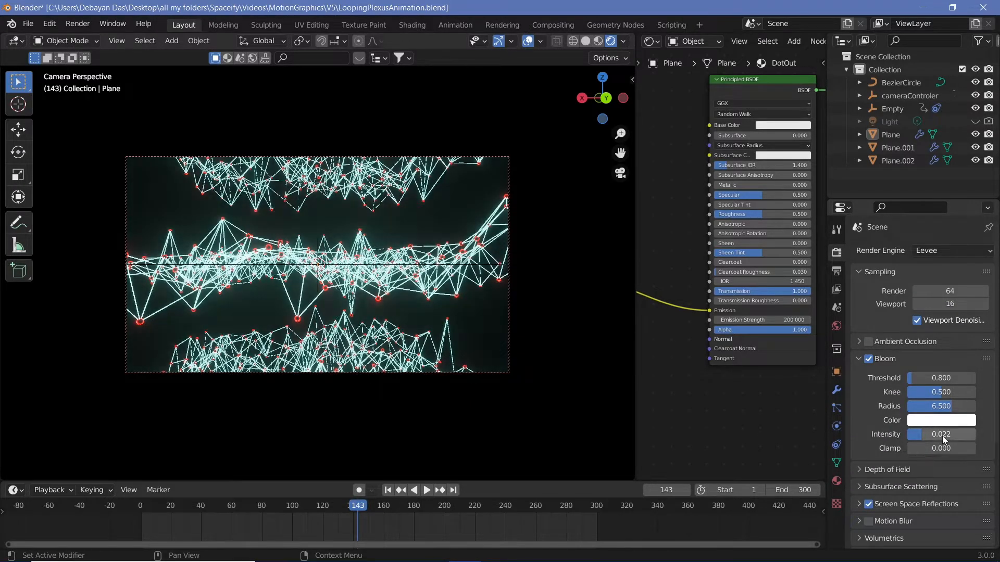
{"action": "right_click", "coordinate": [942, 436]}
{"action": "left_click", "coordinate": [942, 437]}
{"action": "left_click", "coordinate": [943, 449]}
{"action": "type", "text": "1"}
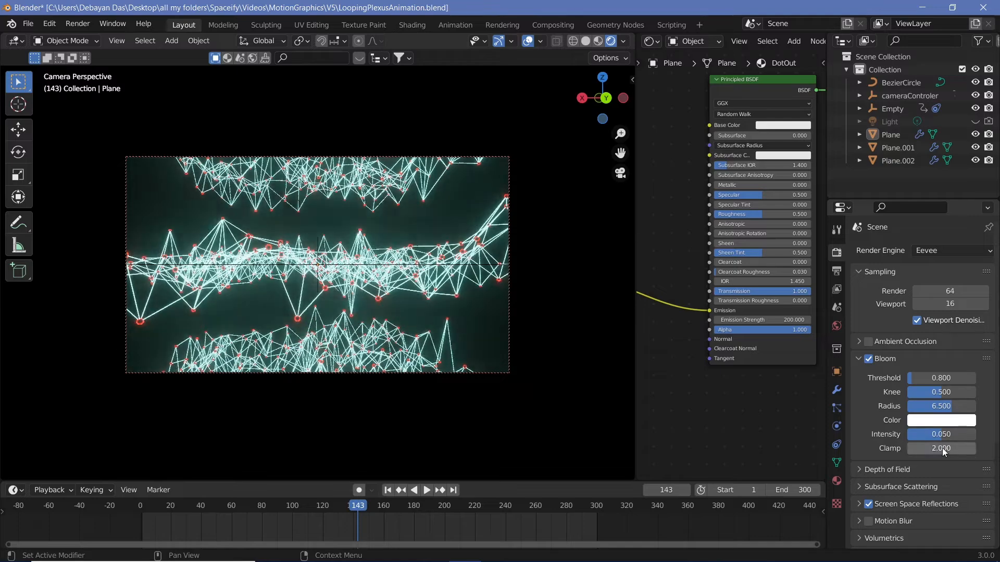
{"action": "key", "text": "Return"}
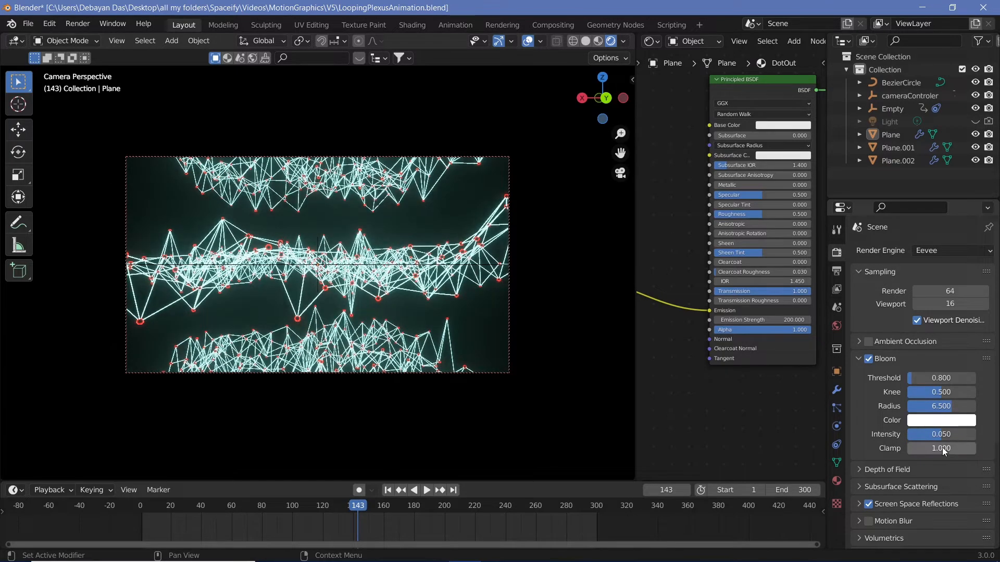
Step: Inspect the dots up close and move the ColorRamp's black stop to position 0.149
{"action": "middle_click_drag", "start_coordinate": [329, 319], "coordinate": [433, 351]}
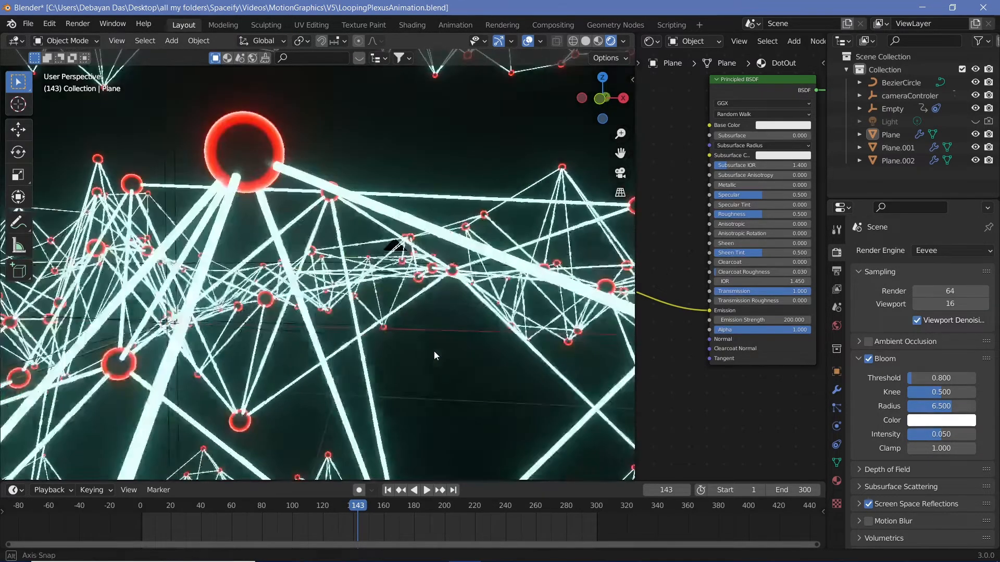
{"action": "middle_click_drag", "start_coordinate": [714, 403], "coordinate": [747, 416]}
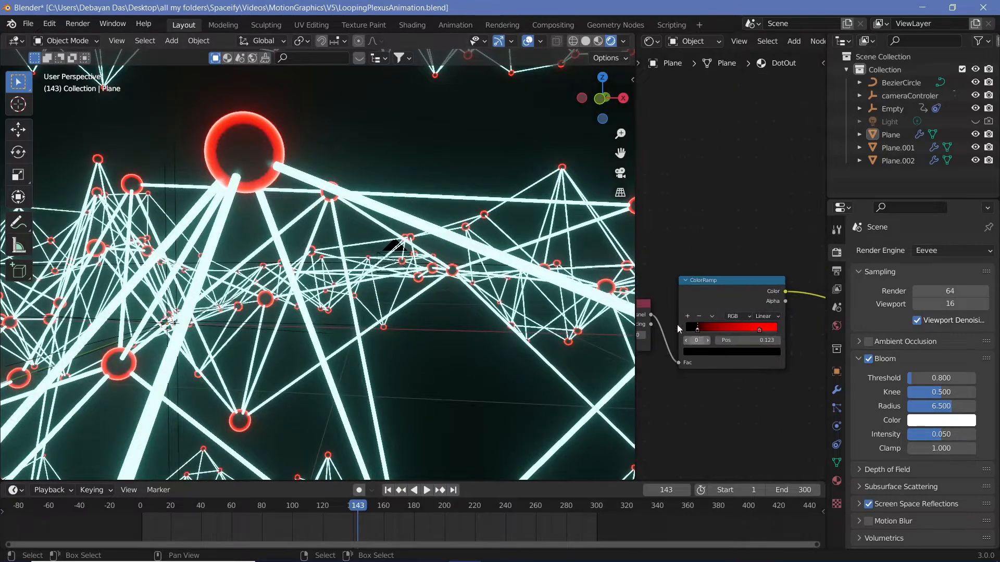
{"action": "left_click_drag", "start_coordinate": [698, 332], "coordinate": [700, 333]}
{"action": "middle_click_drag", "start_coordinate": [657, 391], "coordinate": [695, 391]}
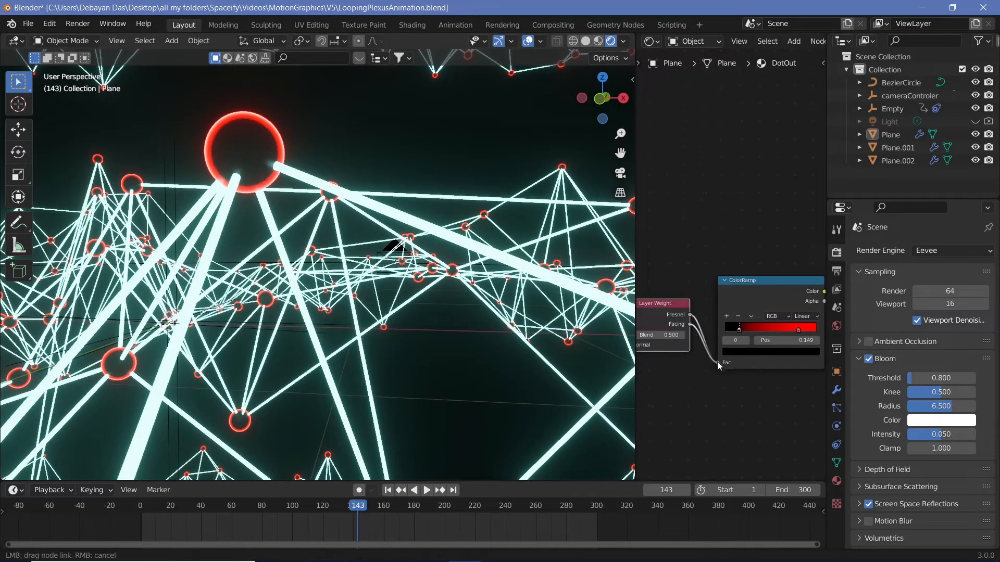
Step: Connect Layer Weight's Facing output to the ColorRamp's Fac, push the red stop towards the end and the black stop to about 0.26
{"action": "left_click_drag", "start_coordinate": [717, 361], "coordinate": [718, 362]}
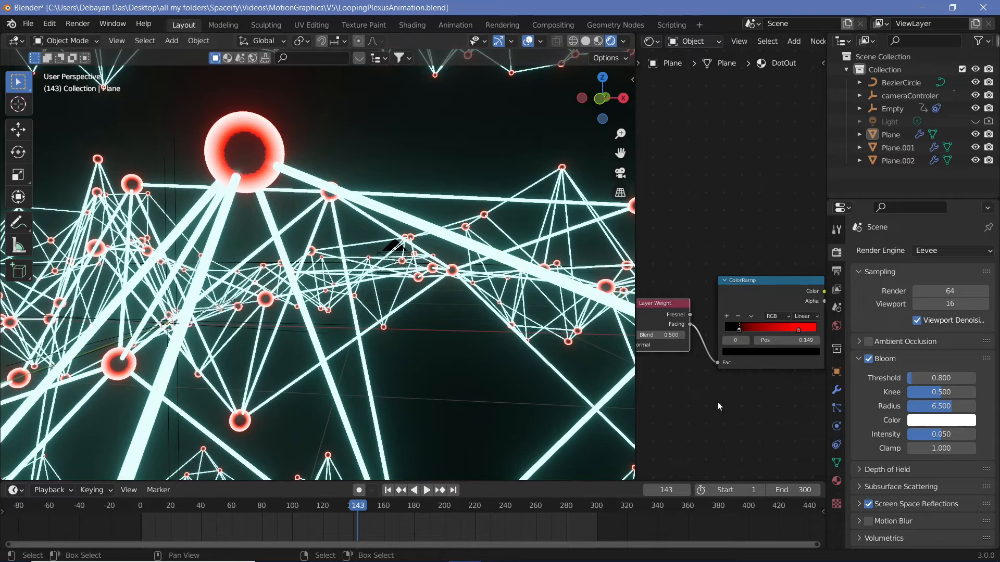
{"action": "middle_click_drag", "start_coordinate": [717, 407], "coordinate": [701, 410]}
{"action": "mouse_move", "coordinate": [782, 331]}
{"action": "left_mouse_down"}
{"action": "mouse_move", "coordinate": [750, 335]}
{"action": "mouse_move", "coordinate": [796, 334]}
{"action": "left_mouse_up"}
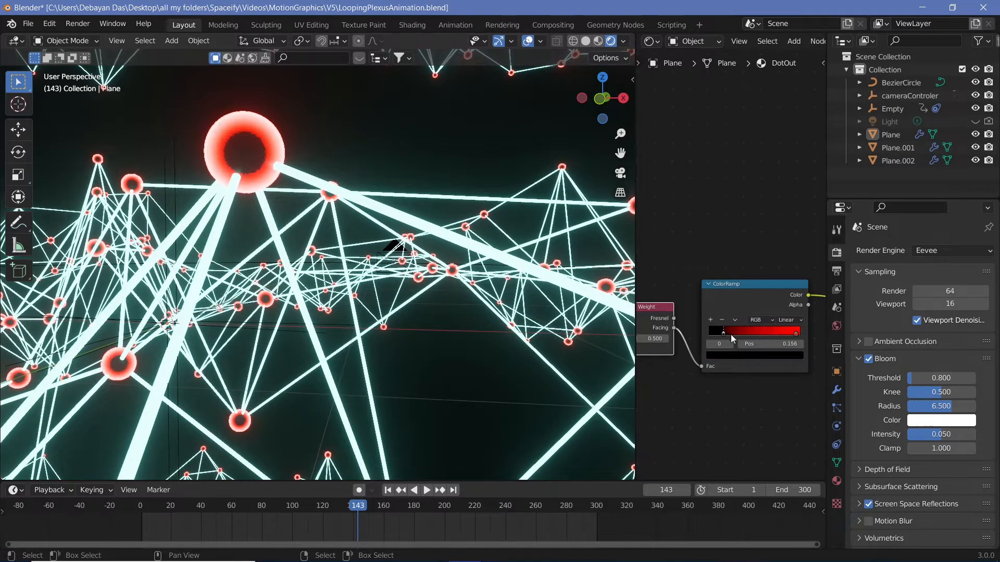
{"action": "left_click_drag", "start_coordinate": [731, 335], "coordinate": [732, 336]}
Step: Set the Layer Weight Blend to 0.600 and check the dots through the camera
{"action": "middle_click_drag", "start_coordinate": [691, 413], "coordinate": [721, 414]}
{"action": "mouse_move", "coordinate": [673, 339]}
{"action": "left_mouse_down"}
{"action": "mouse_move", "coordinate": [703, 339]}
{"action": "mouse_move", "coordinate": [679, 339]}
{"action": "left_mouse_up"}
{"action": "mouse_move", "coordinate": [402, 309]}
{"action": "middle_mouse_down"}
{"action": "mouse_move", "coordinate": [432, 324]}
{"action": "mouse_move", "coordinate": [398, 311]}
{"action": "middle_mouse_up"}
{"action": "key", "text": "KP_0"}
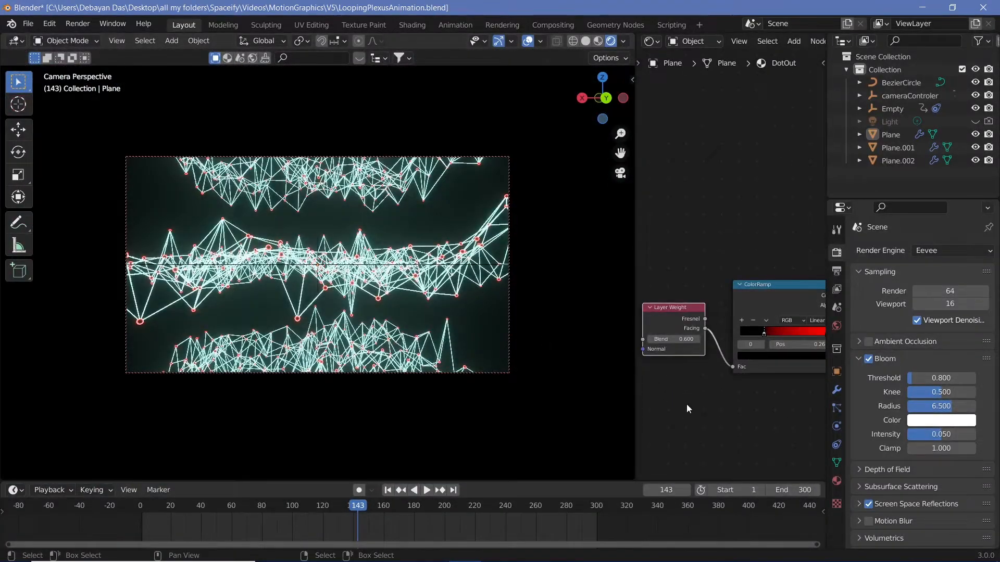
{"action": "middle_click_drag", "start_coordinate": [686, 404], "coordinate": [755, 395]}
{"action": "key", "text": "KP_0"}
Step: Set the Specular and Roughness of DotOut's Principled BSDF to 0.000
{"action": "scroll", "coordinate": [702, 379], "scroll_direction": "down", "scroll_amount": 6}
{"action": "middle_click_drag", "start_coordinate": [702, 379], "coordinate": [738, 439]}
{"action": "scroll", "coordinate": [752, 286], "scroll_direction": "up", "scroll_amount": 3}
{"action": "left_click", "coordinate": [836, 480]}
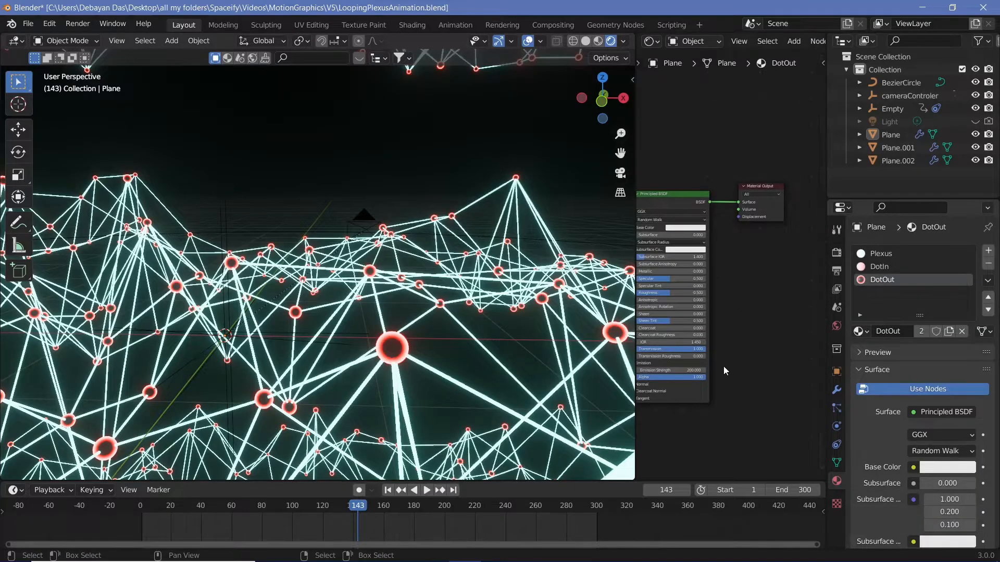
{"action": "scroll", "coordinate": [723, 367], "scroll_direction": "up", "scroll_amount": 3}
{"action": "mouse_move", "coordinate": [782, 360]}
{"action": "middle_mouse_down"}
{"action": "mouse_move", "coordinate": [784, 247]}
{"action": "mouse_move", "coordinate": [725, 288]}
{"action": "mouse_move", "coordinate": [785, 360]}
{"action": "middle_mouse_up"}
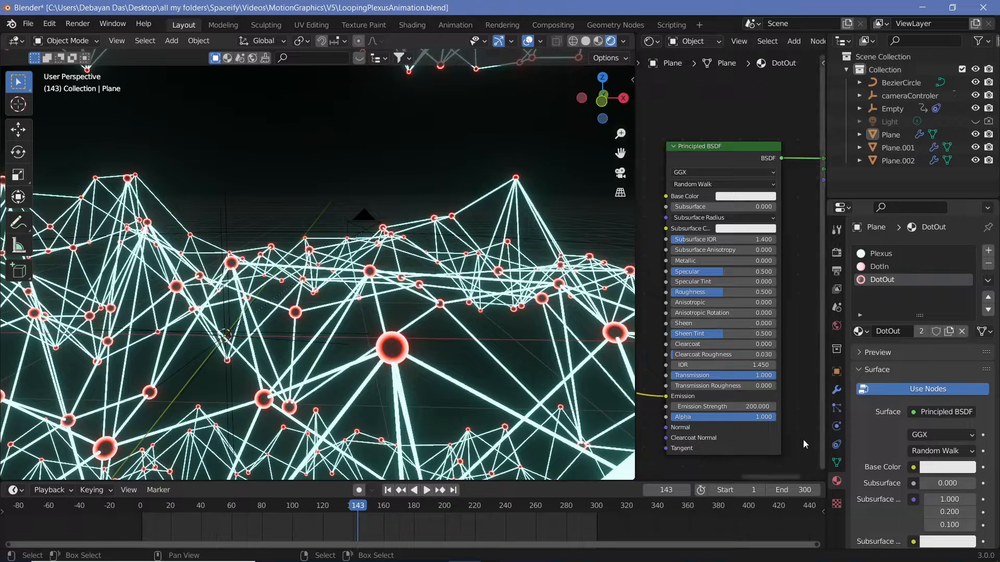
{"action": "scroll", "coordinate": [485, 367], "scroll_direction": "up", "scroll_amount": 2}
{"action": "scroll", "coordinate": [486, 367], "scroll_direction": "up", "scroll_amount": 3}
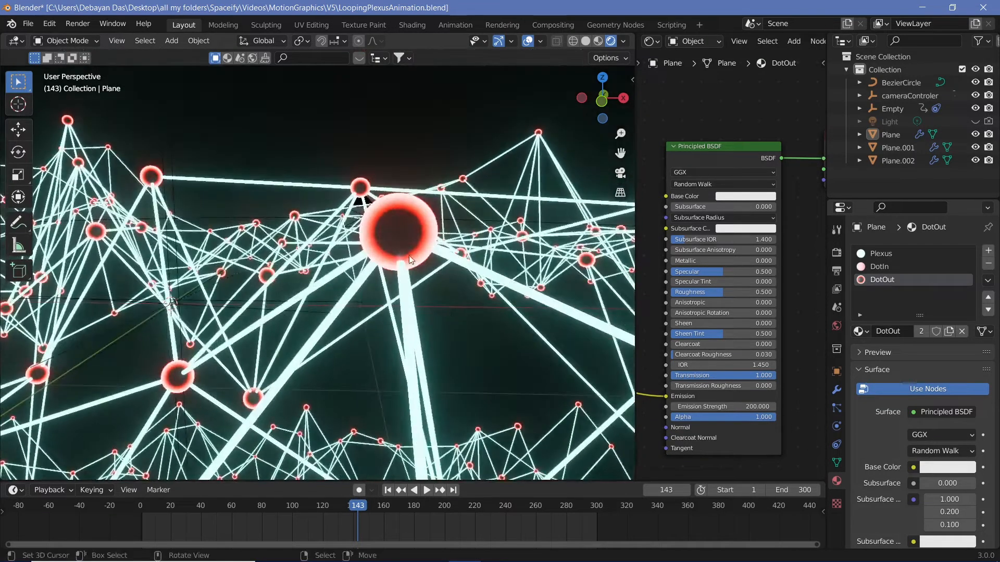
{"action": "left_click", "coordinate": [407, 251]}
{"action": "left_click", "coordinate": [879, 266]}
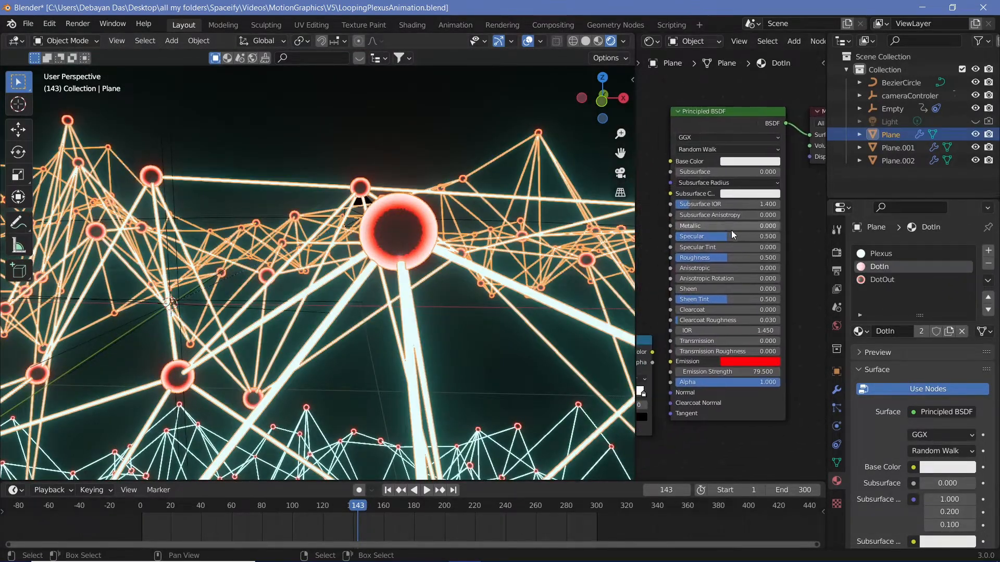
{"action": "left_click", "coordinate": [878, 279]}
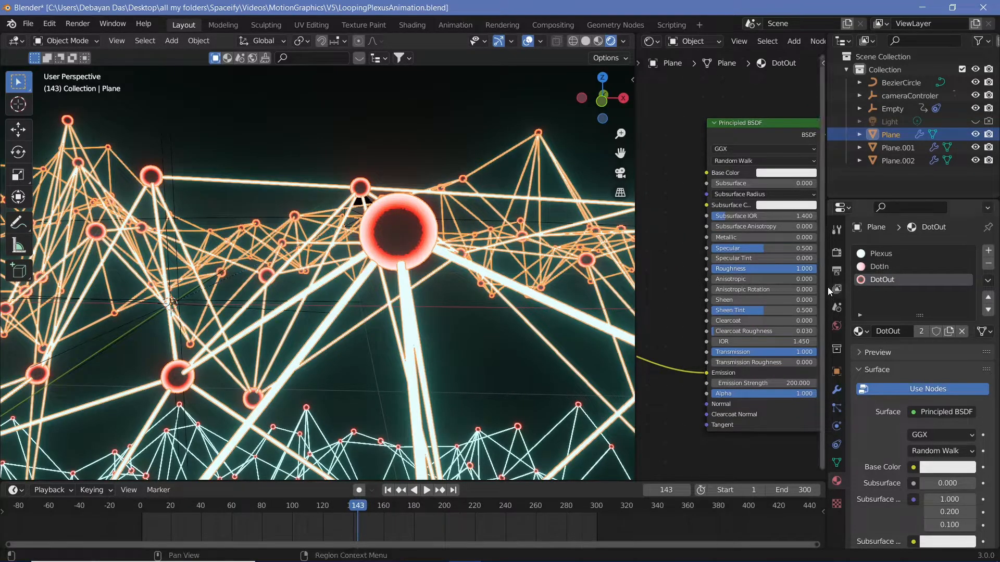
{"action": "left_click_drag", "start_coordinate": [797, 269], "coordinate": [715, 270]}
Step: Delete the Principled BSDF from the Plexus material and briefly play the animation through the camera
{"action": "middle_click_drag", "start_coordinate": [501, 367], "coordinate": [516, 370]}
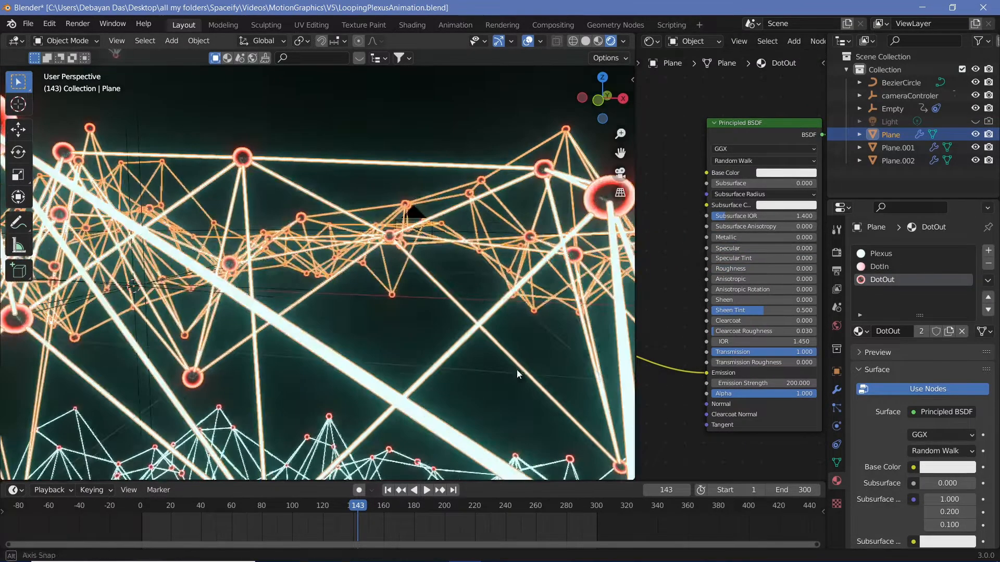
{"action": "left_click", "coordinate": [546, 354]}
{"action": "left_click", "coordinate": [880, 254]}
{"action": "key", "text": "Delete"}
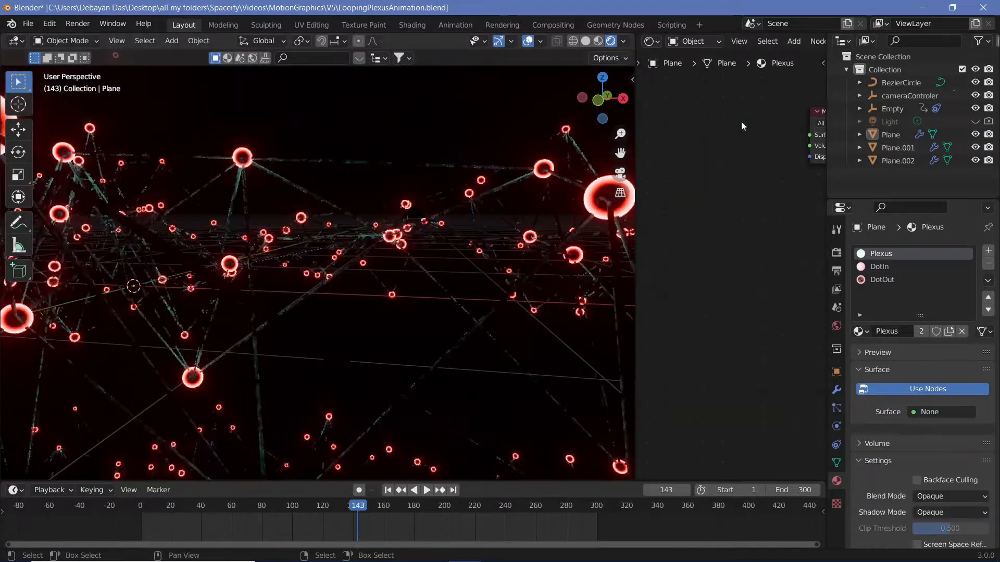
{"action": "key", "text": "KP_0"}
{"action": "key", "text": "space"}
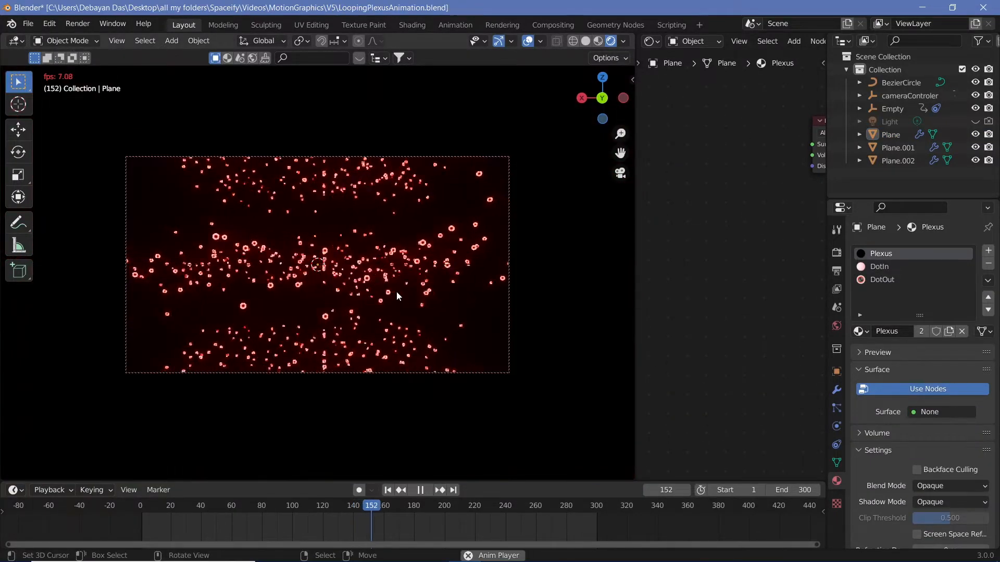
{"action": "key", "text": "space"}
Step: Add an Emission shader to the Plexus material and connect it to the Material Output's Surface
{"action": "middle_click_drag", "start_coordinate": [712, 236], "coordinate": [689, 256]}
{"action": "key", "text": "shift+a"}
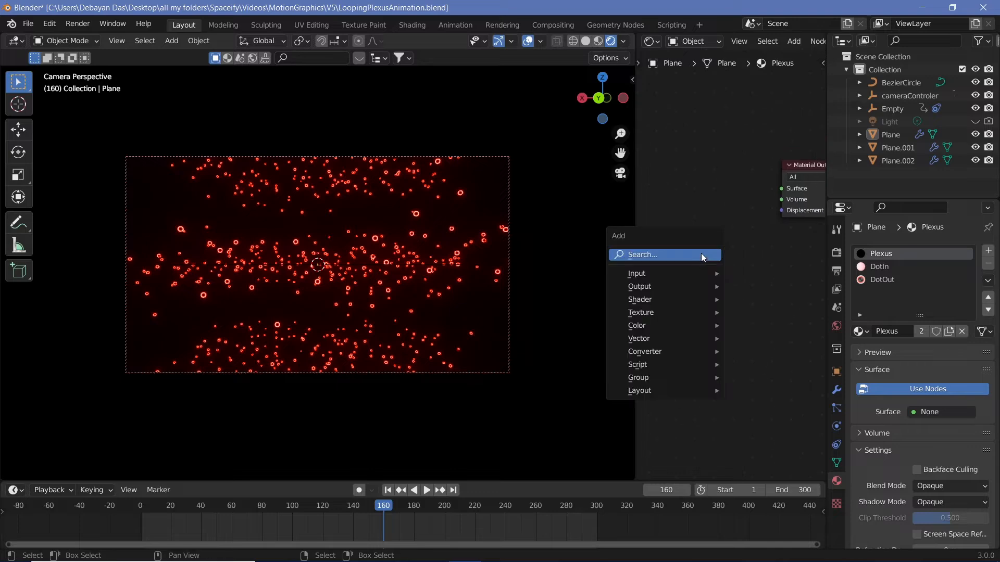
{"action": "left_click", "coordinate": [700, 253]}
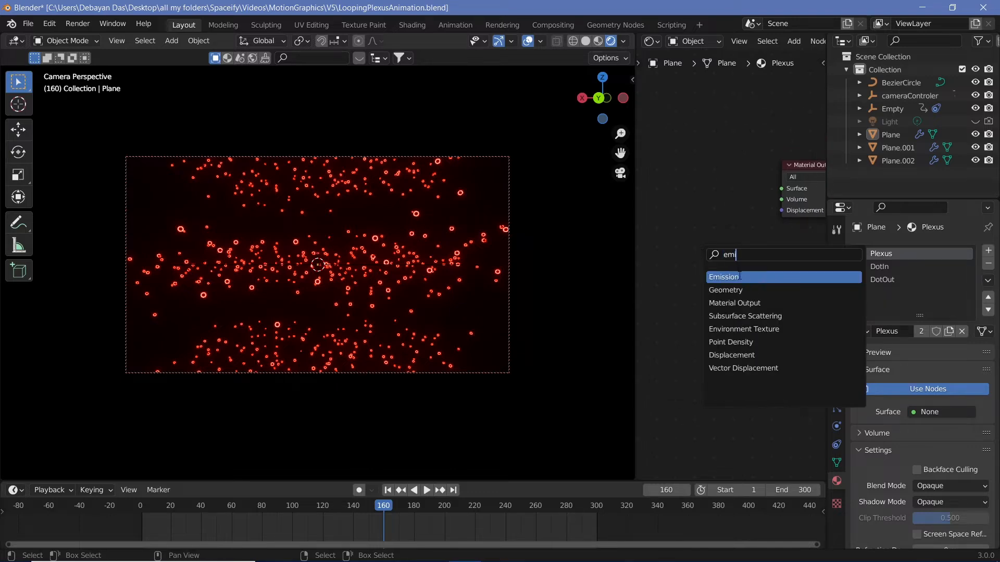
{"action": "left_click", "coordinate": [739, 275]}
{"action": "left_click_drag", "start_coordinate": [780, 193], "coordinate": [779, 189]}
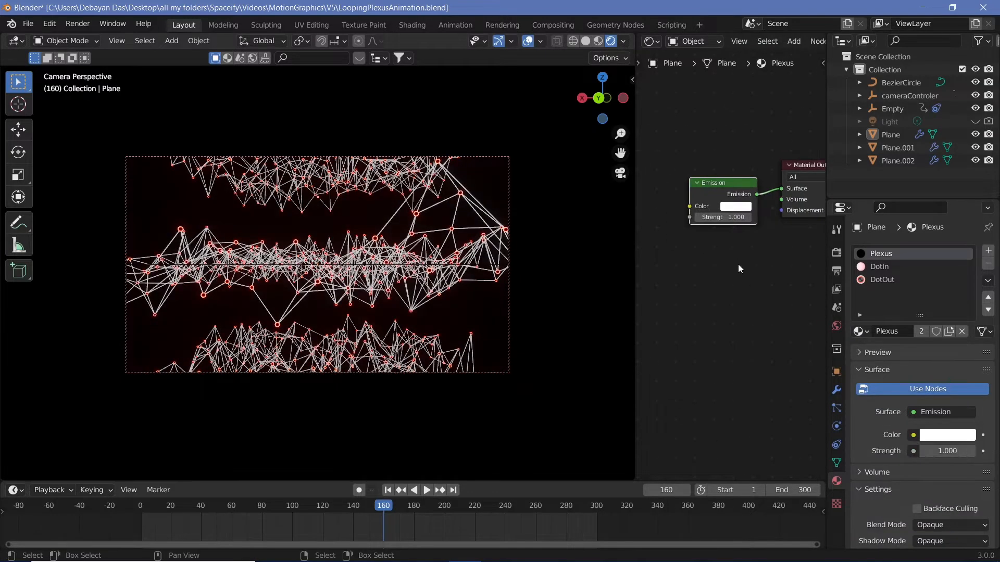
Step: Try an Emission Strength of 5 on Plexus, and restore it to 1.000
{"action": "scroll", "coordinate": [734, 261], "scroll_direction": "up", "scroll_amount": 3}
{"action": "left_click", "coordinate": [735, 246]}
{"action": "type", "text": "5"}
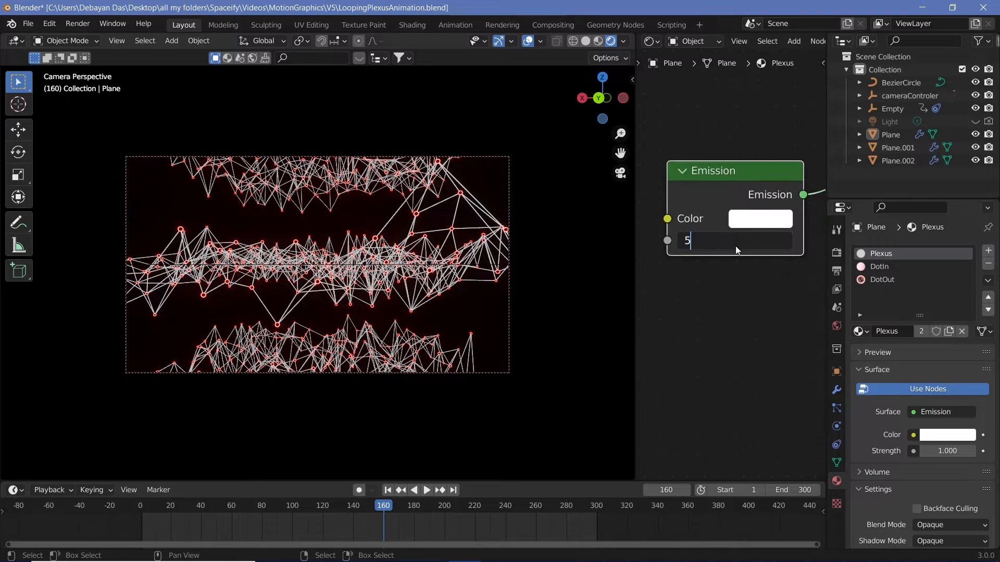
{"action": "key", "text": "Return"}
{"action": "left_click", "coordinate": [735, 246]}
{"action": "type", "text": "1"}
{"action": "key", "text": "Return"}
Step: Set the Plexus Emission color to a light cyan
{"action": "left_click", "coordinate": [760, 222]}
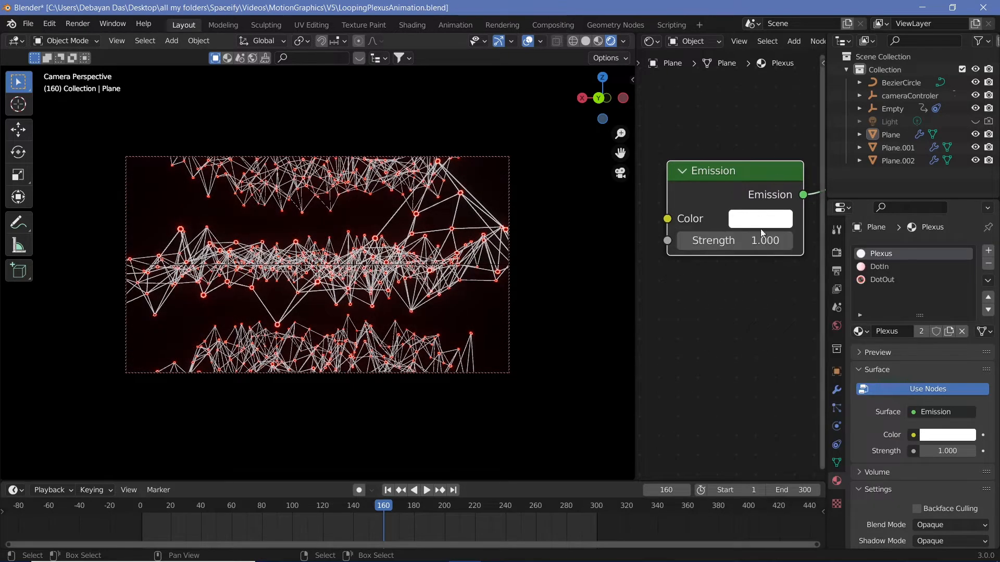
{"action": "left_click", "coordinate": [760, 225]}
{"action": "mouse_move", "coordinate": [781, 276]}
{"action": "left_mouse_down"}
{"action": "mouse_move", "coordinate": [762, 255]}
{"action": "mouse_move", "coordinate": [815, 239]}
{"action": "mouse_move", "coordinate": [810, 286]}
{"action": "left_mouse_up"}
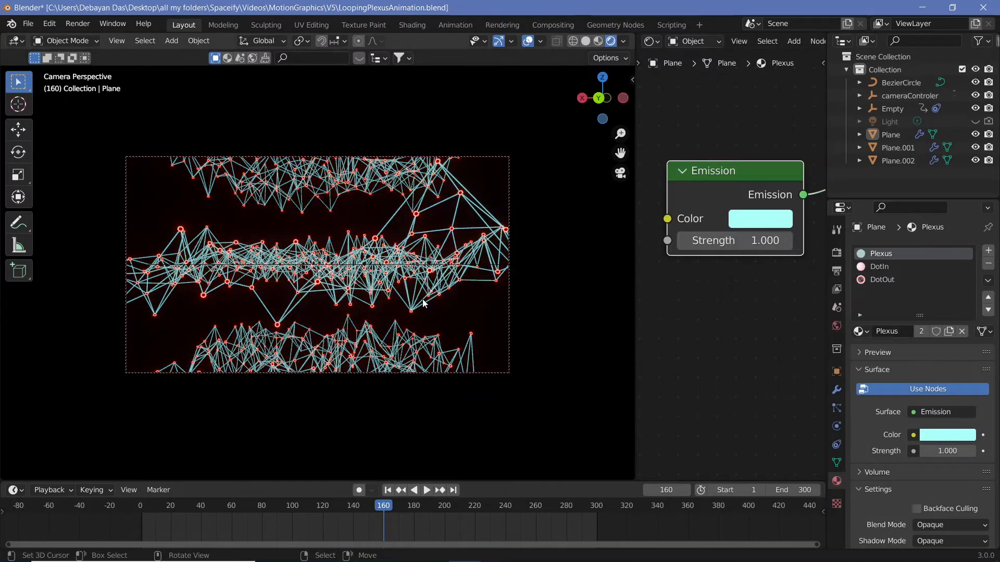
Step: Play the animation through the camera and step frame by frame to frame 236 to examine the mesh density
{"action": "key", "text": "space"}
{"action": "key", "text": "space"}
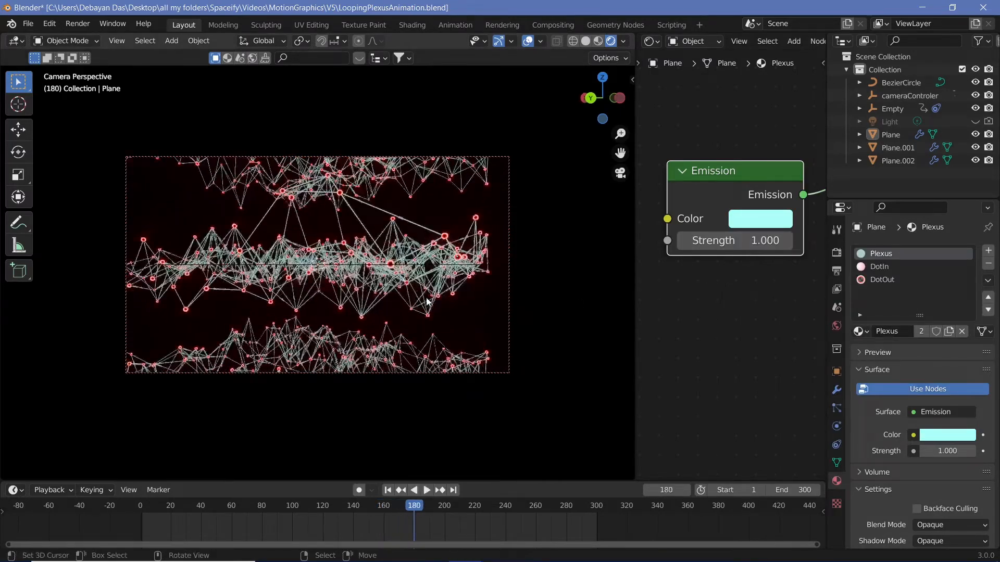
{"action": "key", "text": "space"}
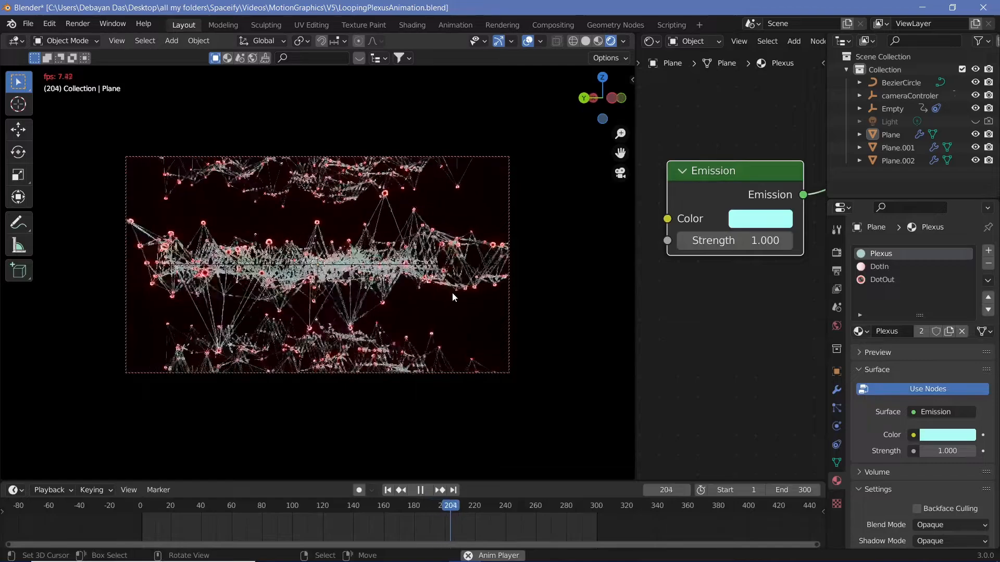
{"action": "key", "text": "space"}
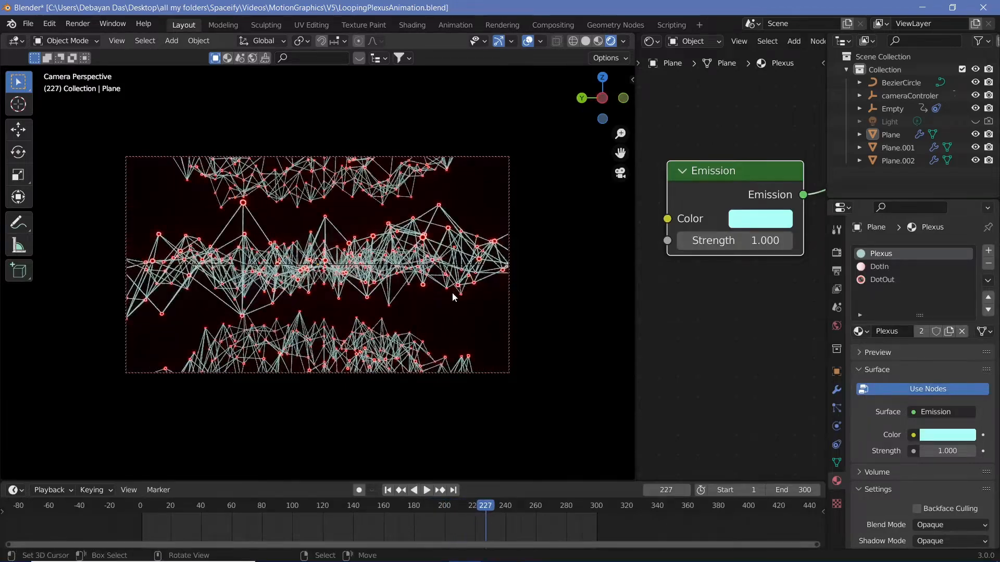
{"action": "key", "text": "Right"}
{"action": "key", "text": "Right"}
{"action": "key", "text": "Right"}
{"action": "key", "text": "Right"}
{"action": "key", "text": "Right"}
{"action": "key", "text": "Right"}
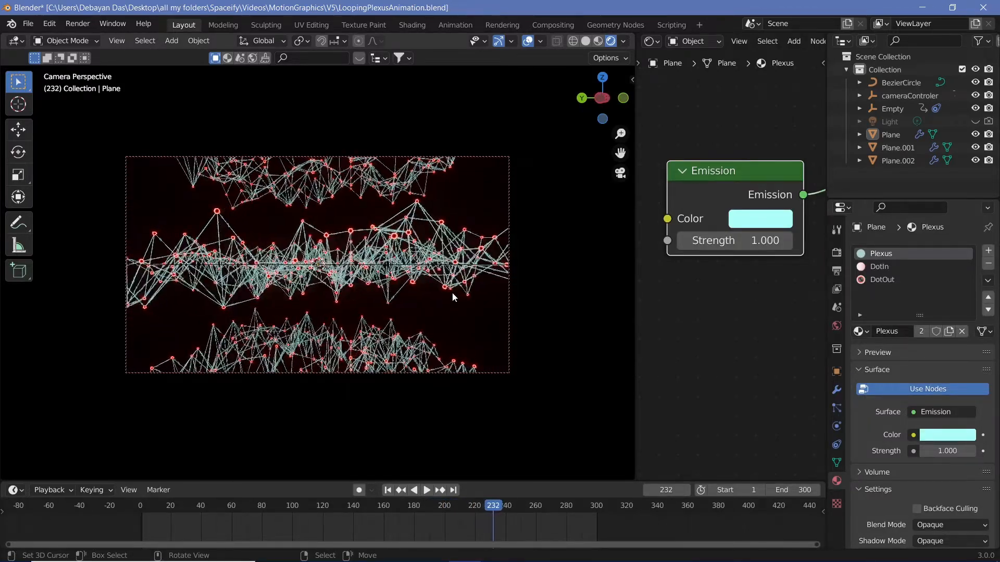
{"action": "key", "text": "Right"}
{"action": "key", "text": "Right"}
Step: Lower the Plane's Decimate ratio to 0.2612 and play the animation to check the sparser lines
{"action": "left_click", "coordinate": [836, 390]}
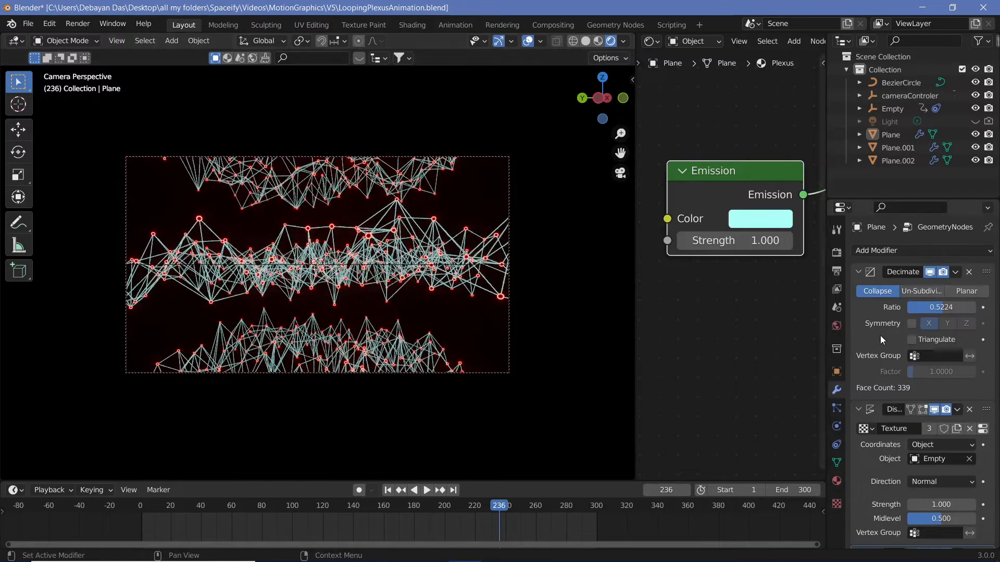
{"action": "left_click_drag", "start_coordinate": [943, 307], "coordinate": [920, 308]}
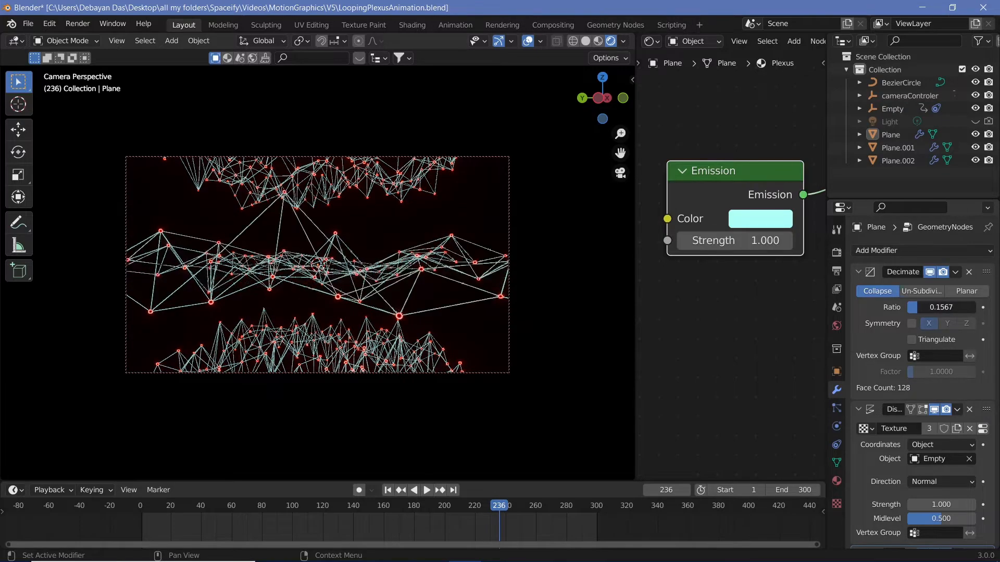
{"action": "left_click_drag", "start_coordinate": [923, 307], "coordinate": [926, 307]}
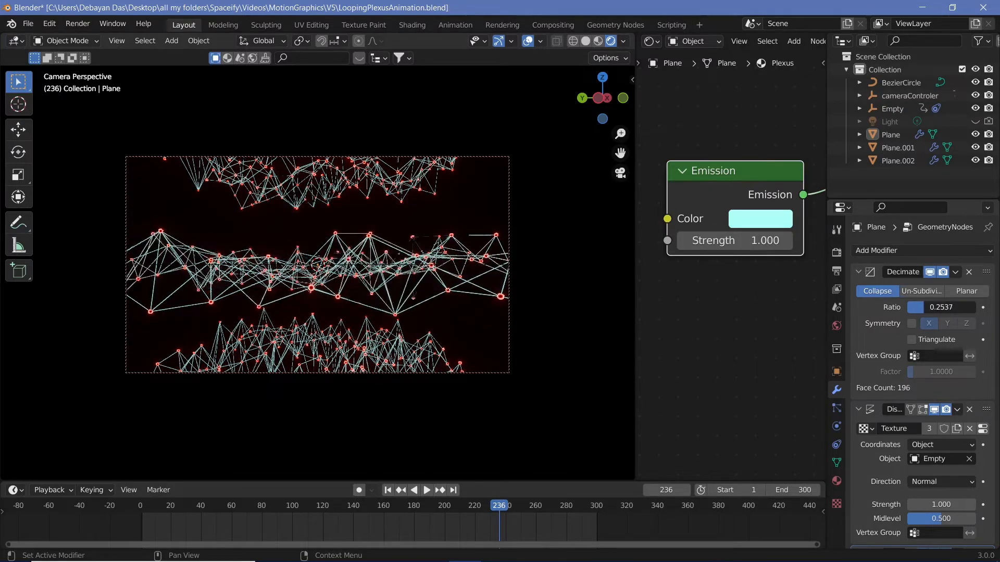
{"action": "key", "text": "space"}
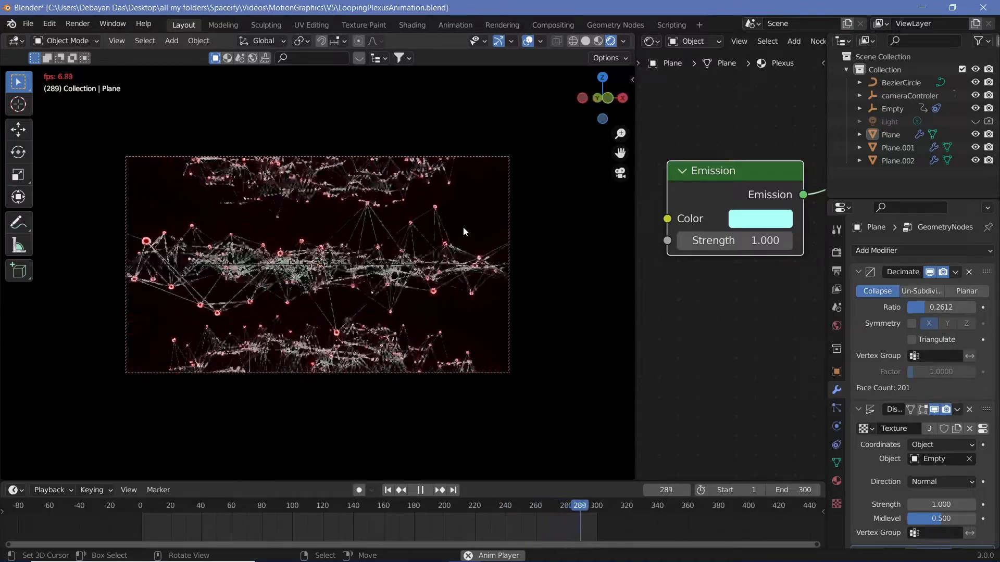
{"action": "key", "text": "space"}
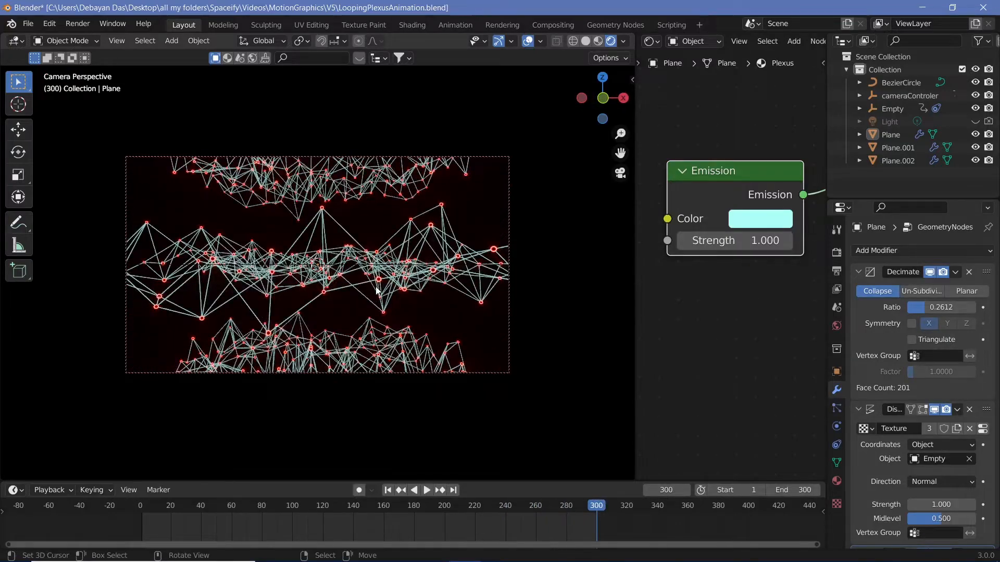
Step: Set the World background color to pure black and disconnect the Plexus Emission shader from the Material Output
{"action": "left_click", "coordinate": [836, 325]}
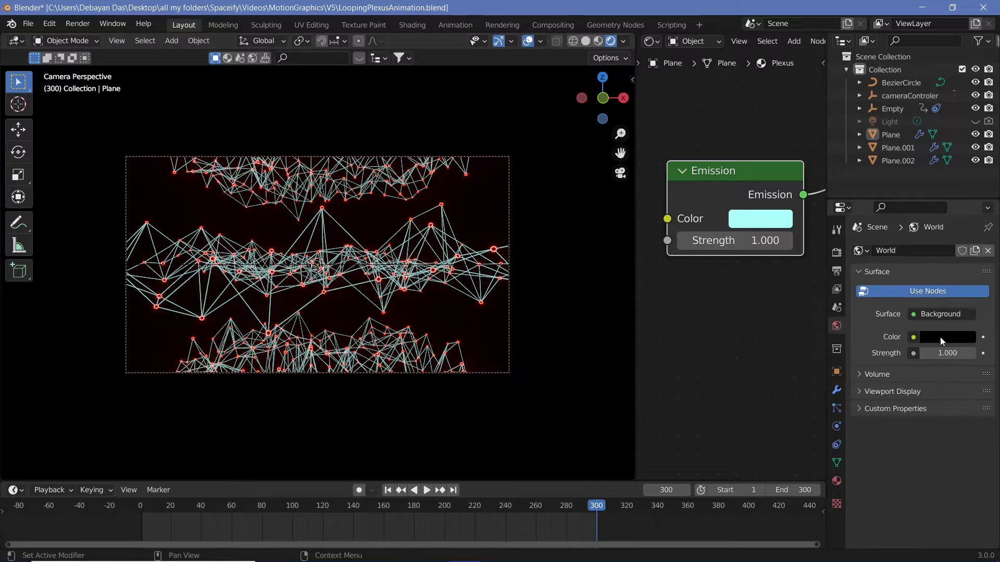
{"action": "left_click", "coordinate": [940, 336]}
{"action": "mouse_move", "coordinate": [965, 234]}
{"action": "left_mouse_down"}
{"action": "mouse_move", "coordinate": [965, 184]}
{"action": "mouse_move", "coordinate": [965, 246]}
{"action": "left_mouse_up"}
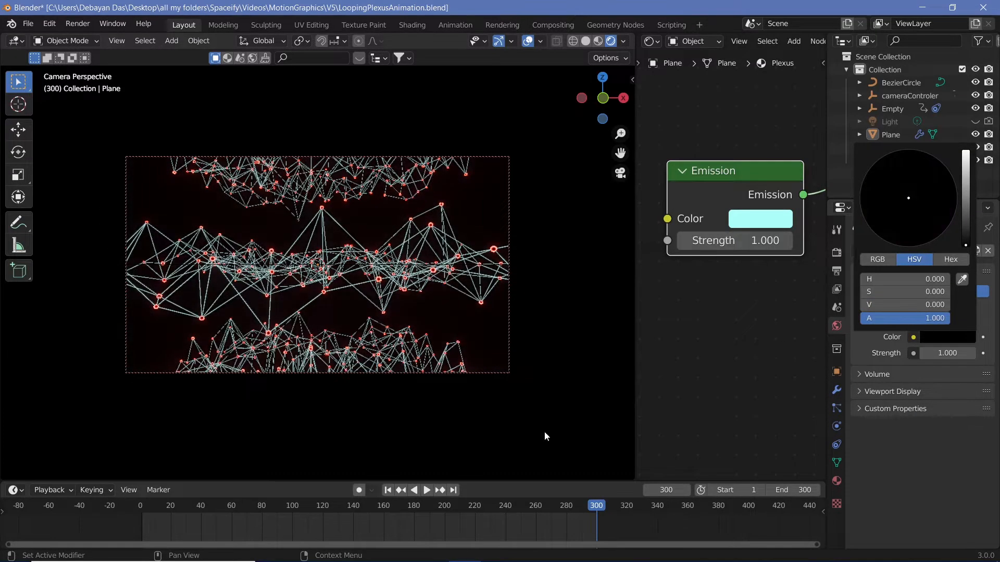
{"action": "middle_click_drag", "start_coordinate": [796, 196], "coordinate": [655, 223]}
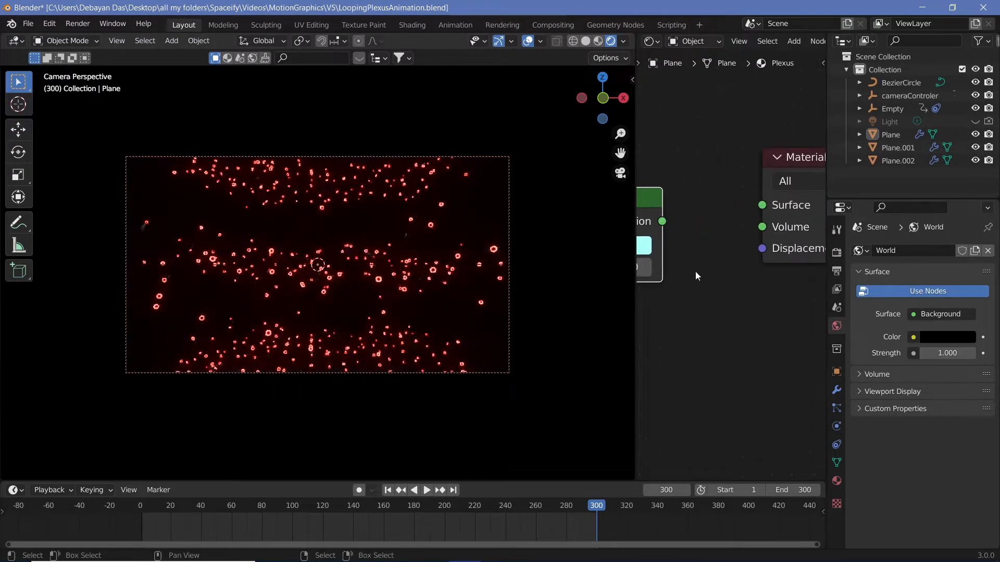
Step: Add a new mesh plane and rotate it 90 degrees about X
{"action": "key", "text": "shift+a"}
{"action": "mouse_move", "coordinate": [445, 301]}
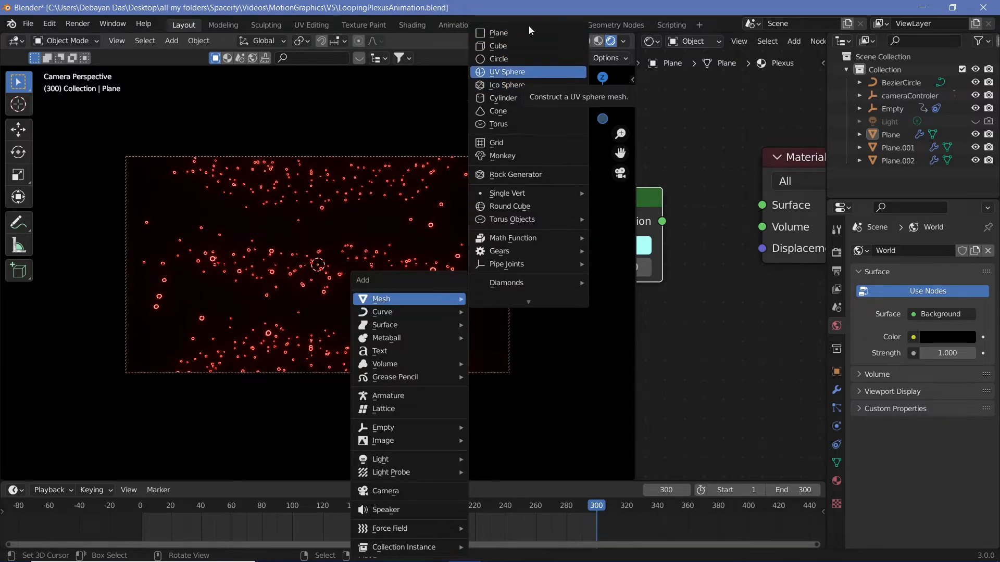
{"action": "left_click", "coordinate": [527, 30]}
{"action": "type", "text": "rx90"}
{"action": "key", "text": "Return"}
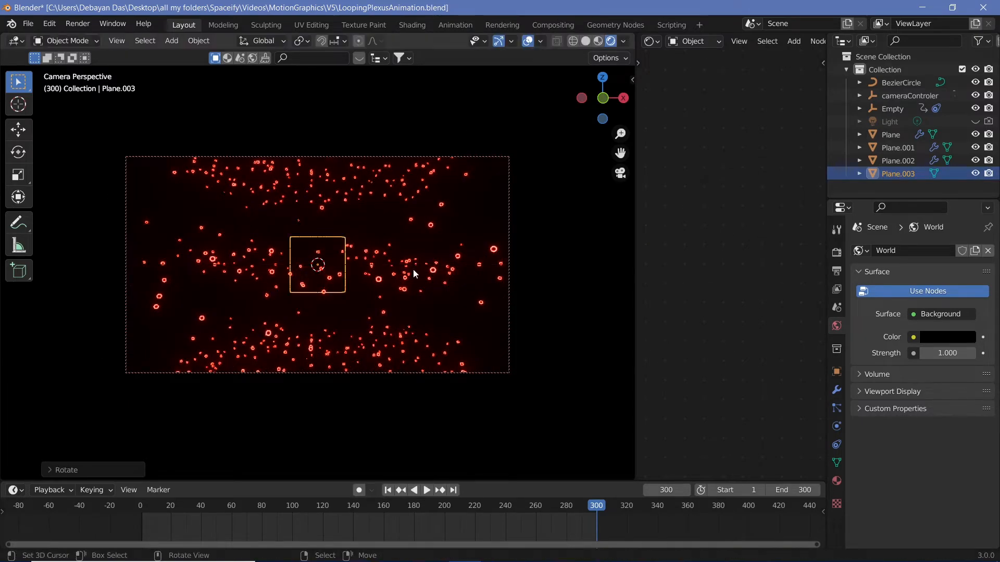
Step: Scale up the new plane and move it about 4.4 m along Y behind the dots
{"action": "key", "text": "s"}
{"action": "left_click", "coordinate": [312, 313]}
{"action": "key", "text": "g"}
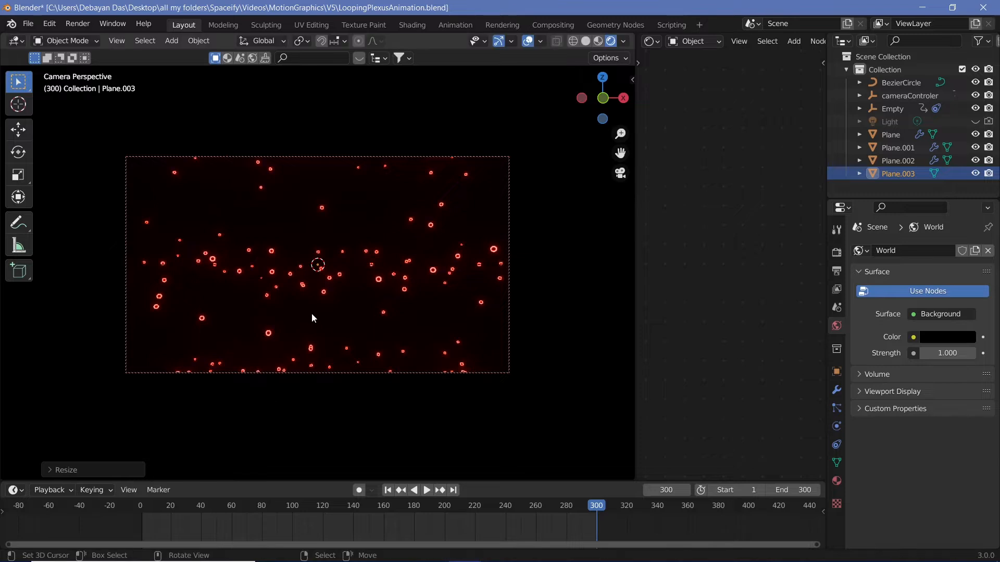
{"action": "key", "text": "y"}
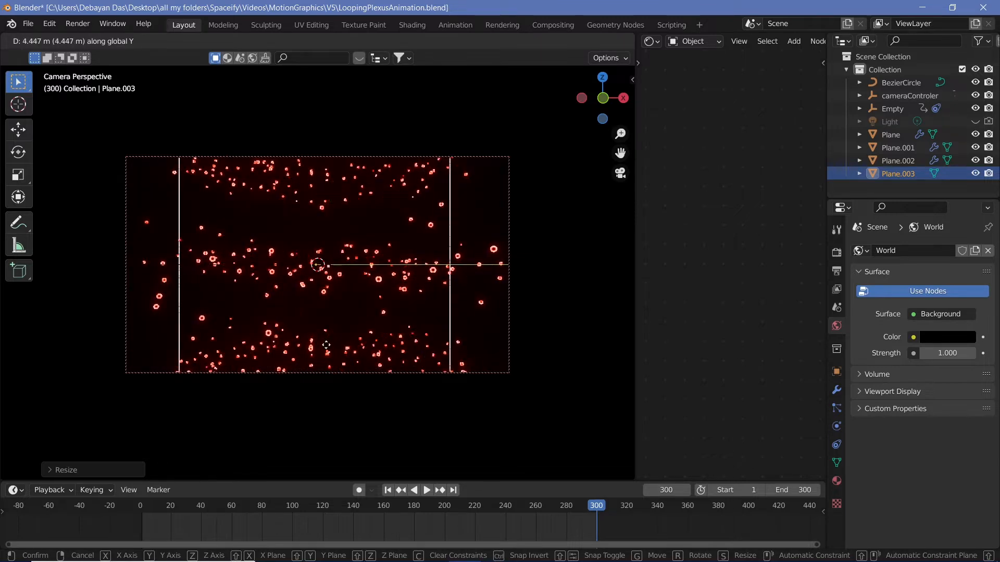
{"action": "left_click", "coordinate": [334, 349]}
Step: Stretch the new plane along X by a factor of about 1.6 and open its material settings
{"action": "key", "text": "s"}
{"action": "key", "text": "x"}
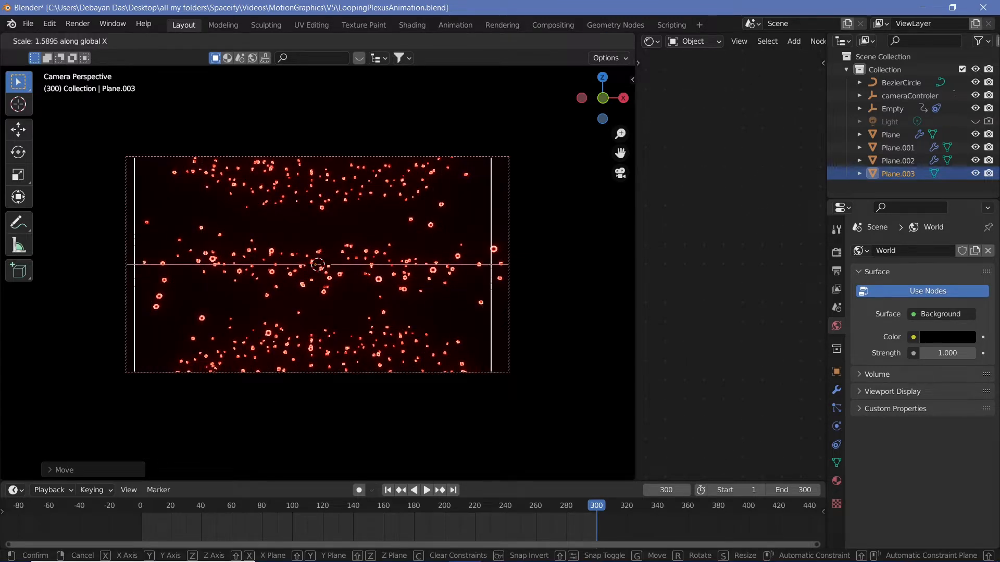
{"action": "left_click", "coordinate": [380, 412]}
{"action": "left_click", "coordinate": [835, 482]}
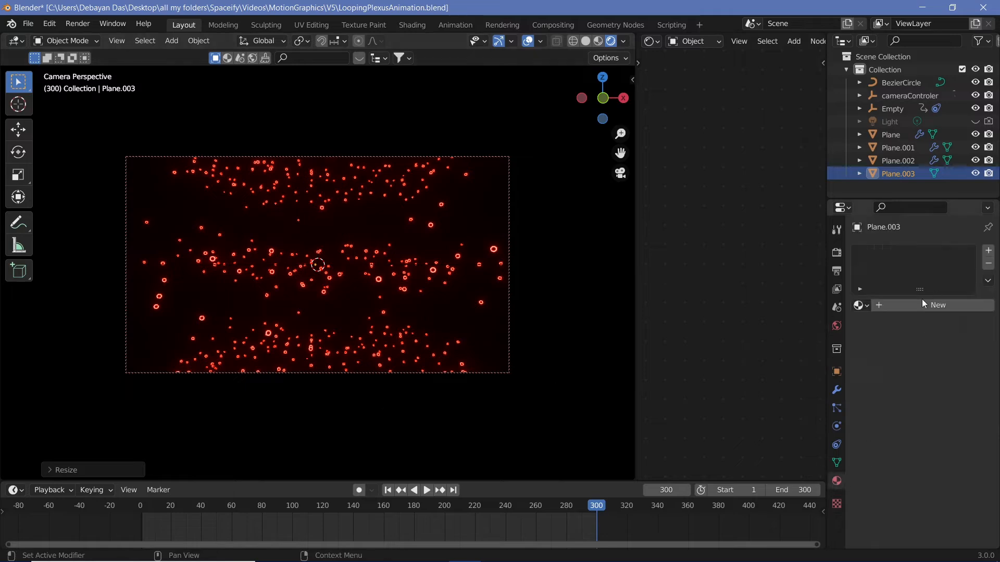
Step: Create a new material for the backdrop plane and set its Emission color to white
{"action": "left_click", "coordinate": [893, 308]}
{"action": "middle_click_drag", "start_coordinate": [663, 468], "coordinate": [761, 307]}
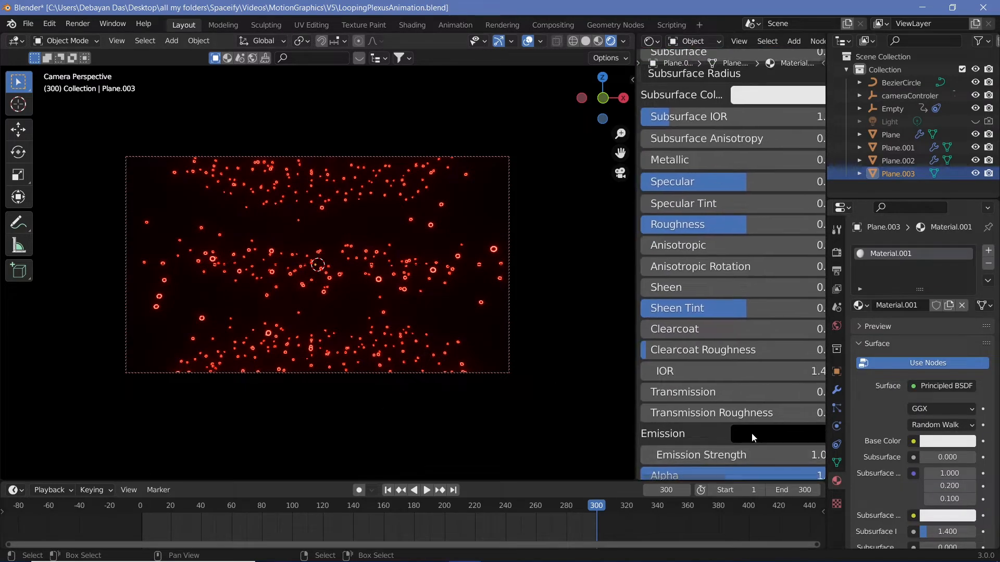
{"action": "left_click", "coordinate": [751, 434]}
{"action": "left_click_drag", "start_coordinate": [837, 281], "coordinate": [837, 201]}
{"action": "left_click_drag", "start_coordinate": [735, 386], "coordinate": [812, 386]}
Step: Play the animation to check the backdrop's coverage in the camera frame and return the timeline to frame 0
{"action": "key", "text": "space"}
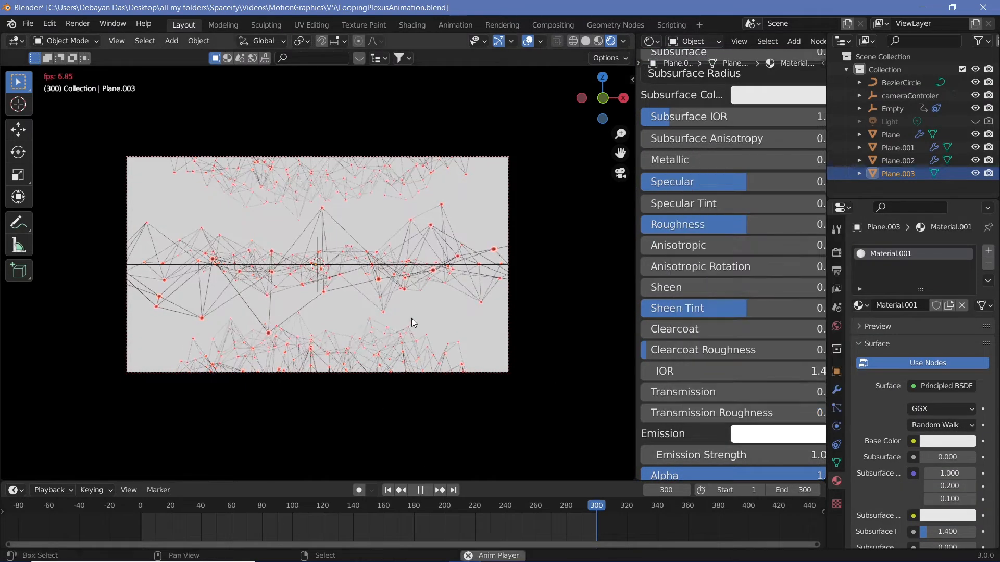
{"action": "key", "text": "space"}
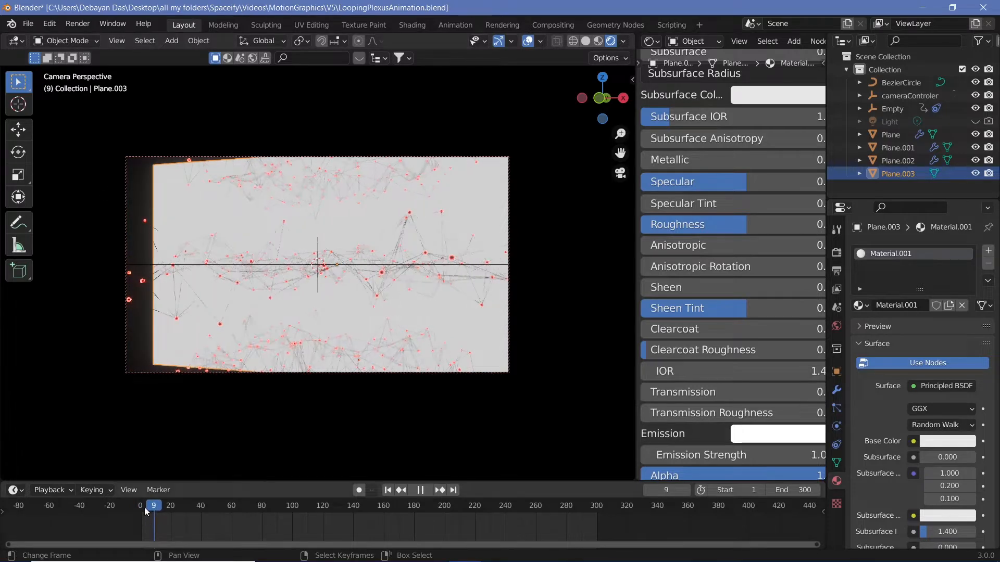
{"action": "left_click_drag", "start_coordinate": [145, 507], "coordinate": [140, 507]}
Step: Move the backdrop plane along Y behind the dots and adjust its overall scale
{"action": "middle_click_drag", "start_coordinate": [334, 310], "coordinate": [379, 304]}
{"action": "key", "text": "g"}
{"action": "key", "text": "y"}
{"action": "left_click", "coordinate": [435, 297]}
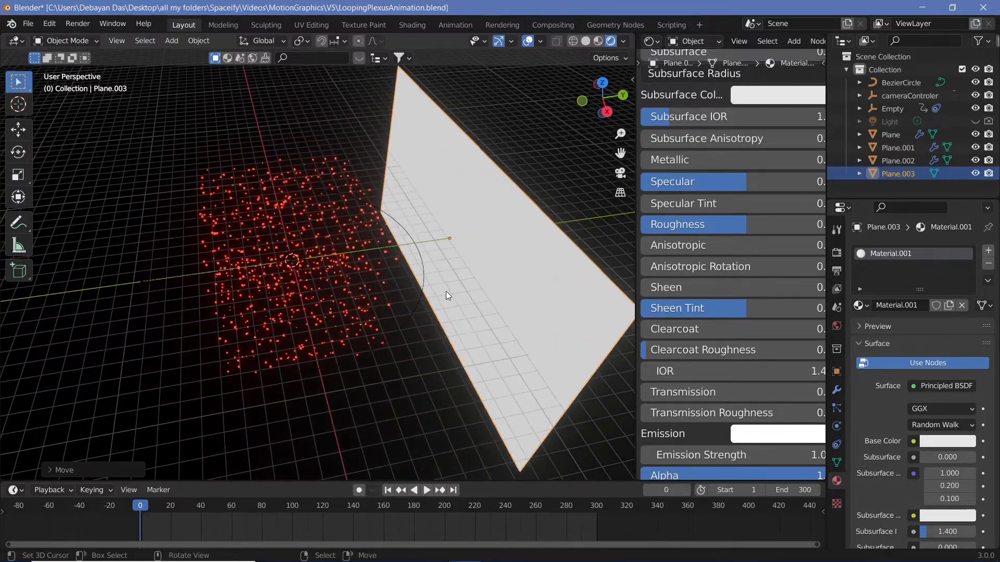
{"action": "middle_click_drag", "start_coordinate": [446, 292], "coordinate": [260, 128]}
{"action": "key", "text": "s"}
{"action": "left_click", "coordinate": [466, 297]}
Step: Extrude the backdrop's two side edges along Y past the dots and fill the open side with a face, enclosing the plexus
{"action": "key", "text": "Tab"}
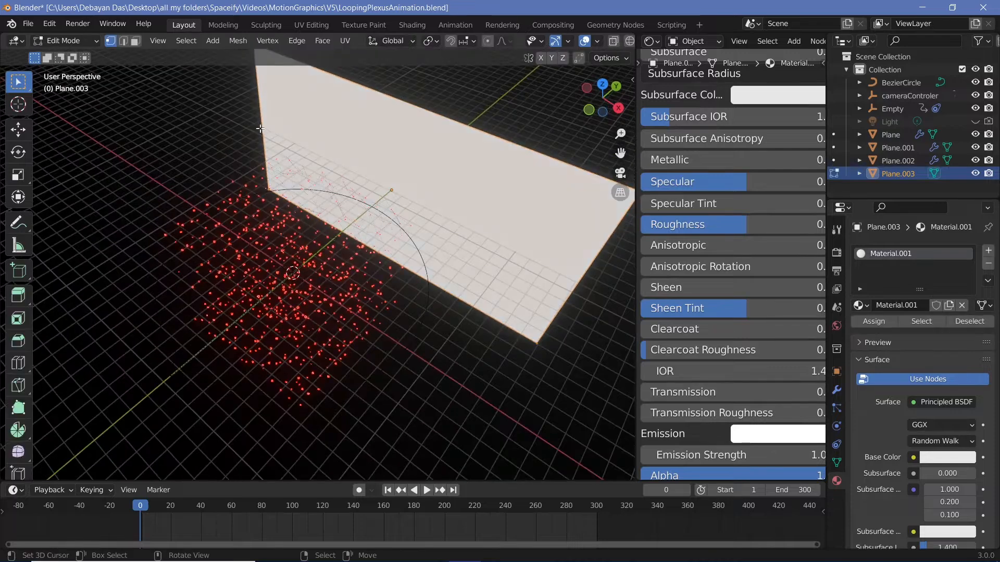
{"action": "middle_click_drag", "start_coordinate": [592, 256], "coordinate": [433, 278]}
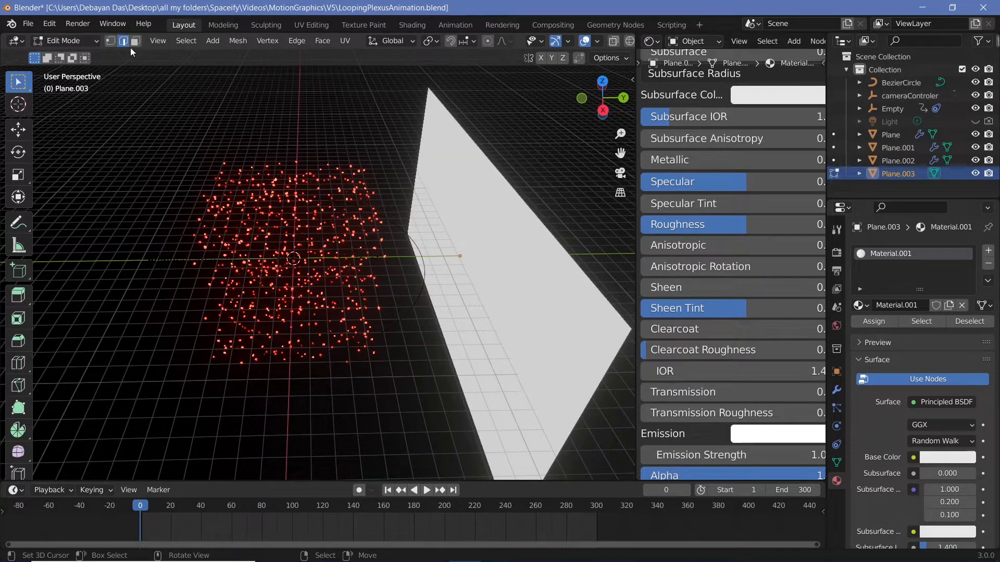
{"action": "key", "text": "e"}
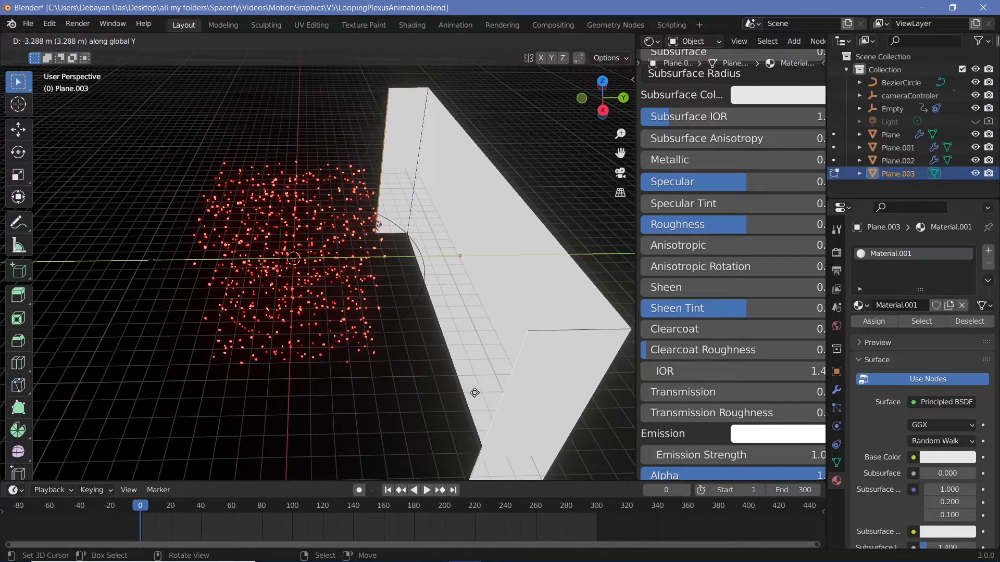
{"action": "left_click", "coordinate": [236, 361]}
{"action": "middle_click_drag", "start_coordinate": [236, 360], "coordinate": [267, 350]}
{"action": "scroll", "coordinate": [235, 344], "scroll_direction": "down", "scroll_amount": 4}
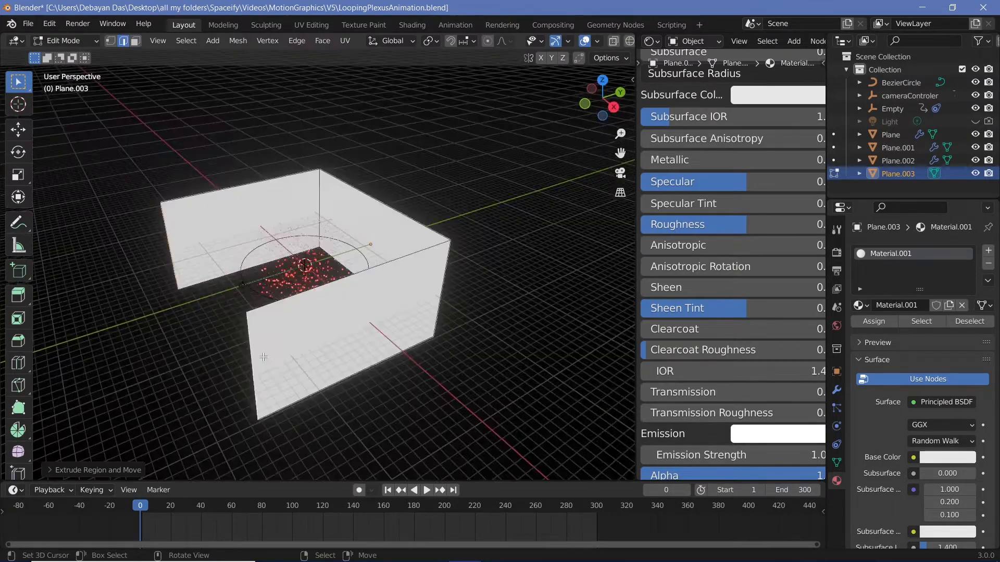
{"action": "middle_click_drag", "start_coordinate": [204, 333], "coordinate": [228, 327]}
{"action": "key", "text": "f"}
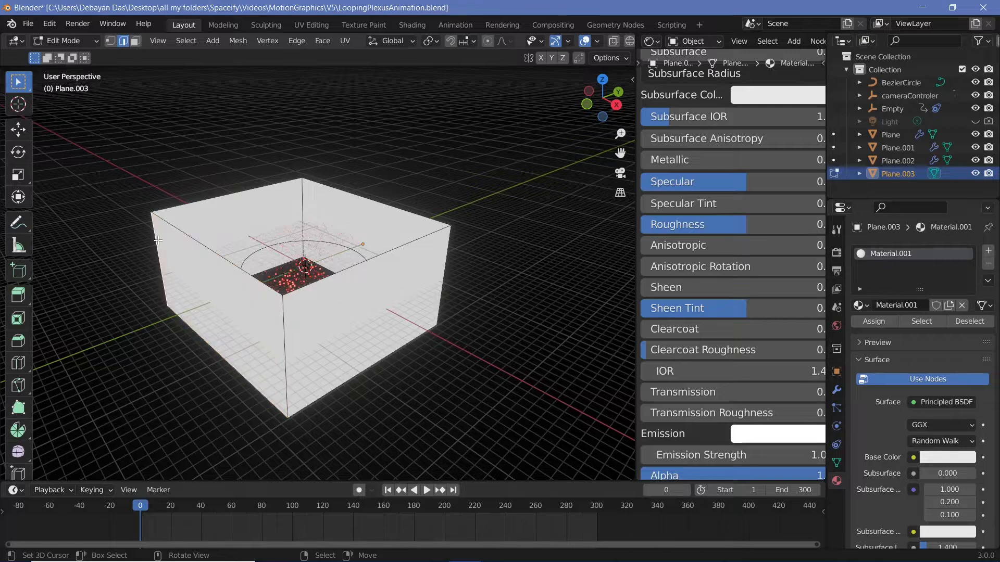
Step: Bevel the enclosure's four vertical corner edges about 0.5 m wide with 20 segments and return to Object Mode
{"action": "key", "text": "ctrl+b"}
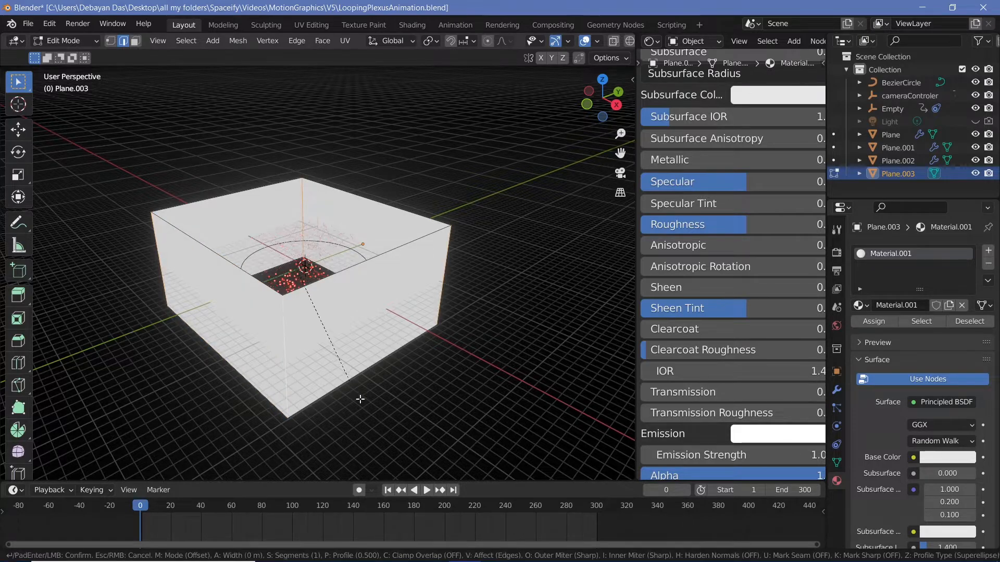
{"action": "scroll", "coordinate": [376, 419], "scroll_direction": "up", "scroll_amount": 11}
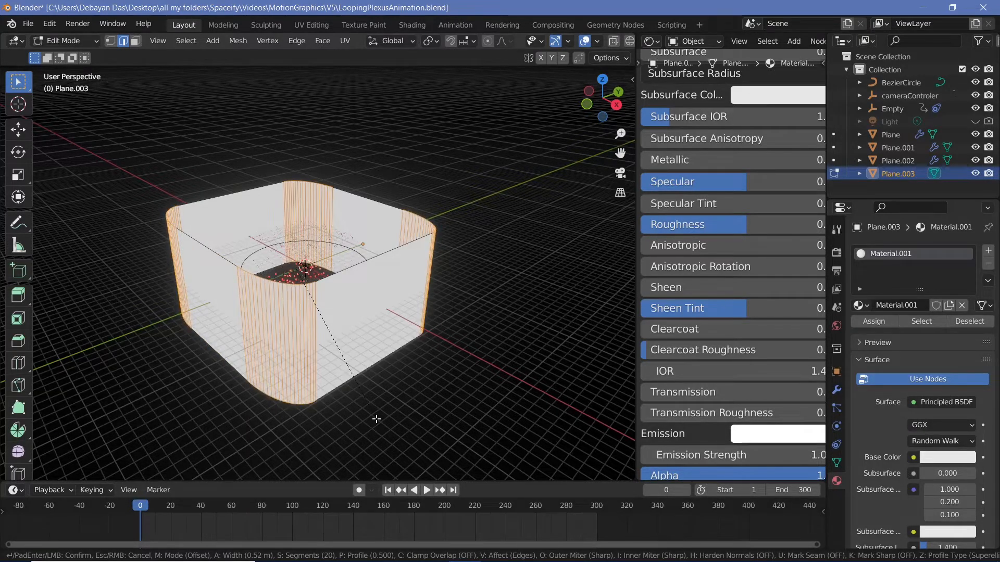
{"action": "left_click", "coordinate": [380, 425]}
{"action": "key", "text": "Tab"}
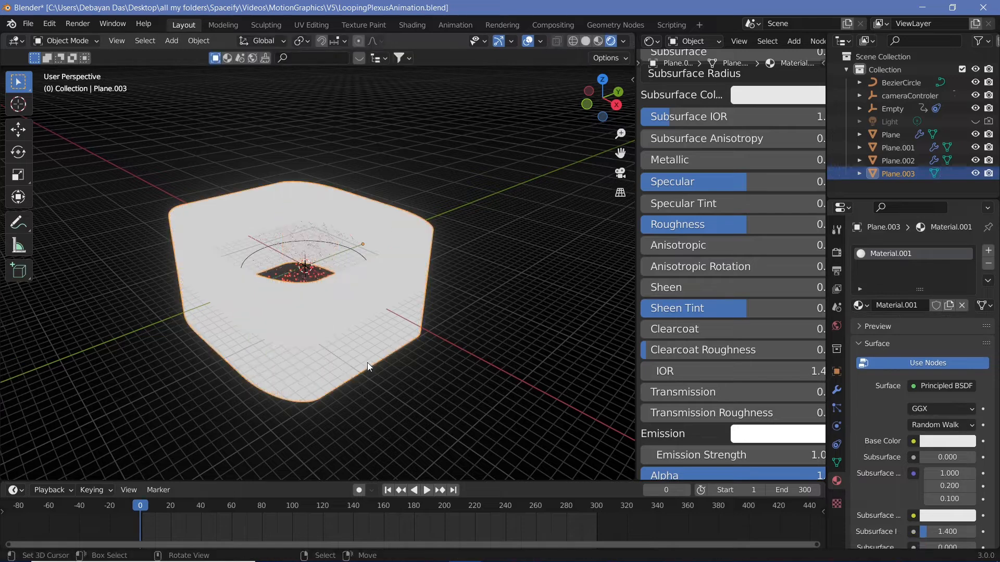
Step: Switch to the camera view and rescale the enclosure around the plexus
{"action": "key", "text": "KP_0"}
{"action": "key", "text": "s"}
{"action": "left_click", "coordinate": [442, 316]}
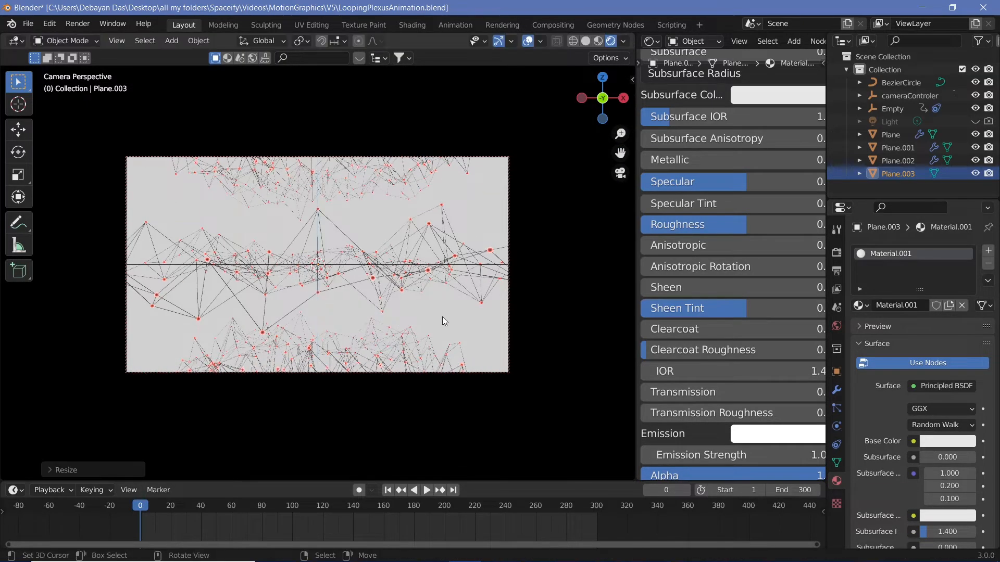
Step: Play the animation in short stretches from the camera view to check whether the enclosure fills the frame
{"action": "key", "text": "space"}
{"action": "key", "text": "space"}
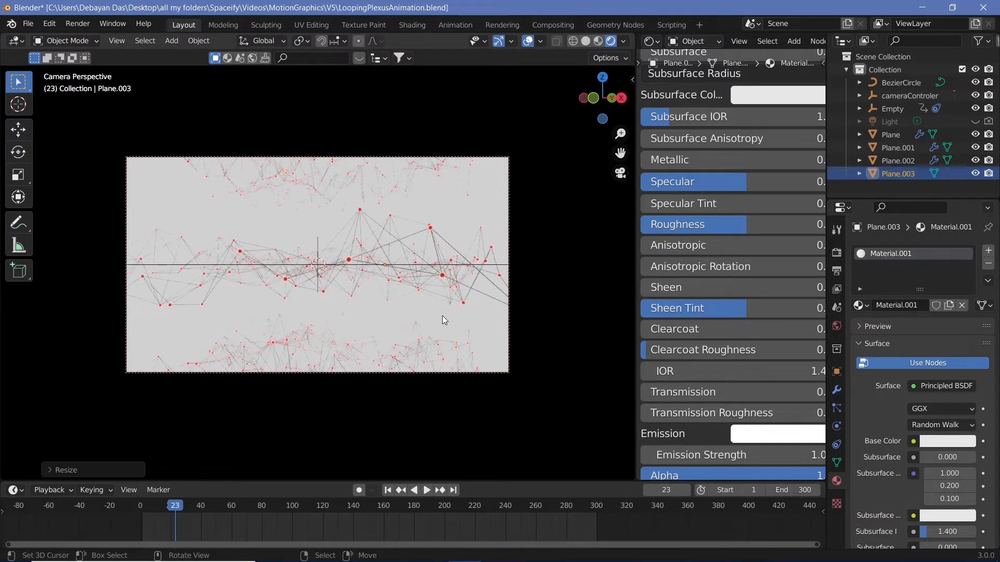
{"action": "key", "text": "space"}
{"action": "key", "text": "space"}
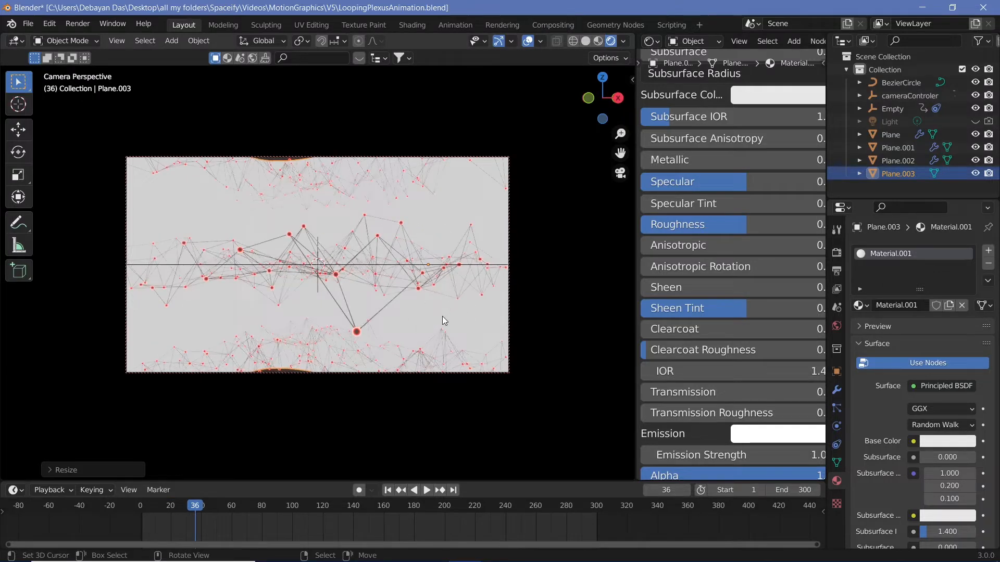
{"action": "key", "text": "space"}
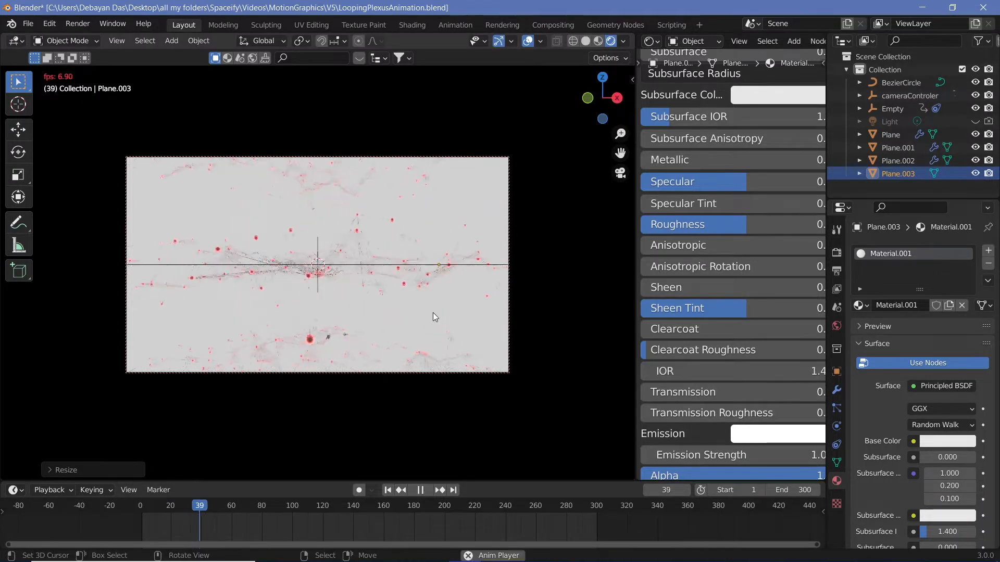
{"action": "key", "text": "space"}
Step: Apply Shade Smooth to the backdrop enclosure and briefly replay the animation
{"action": "left_click", "coordinate": [198, 41]}
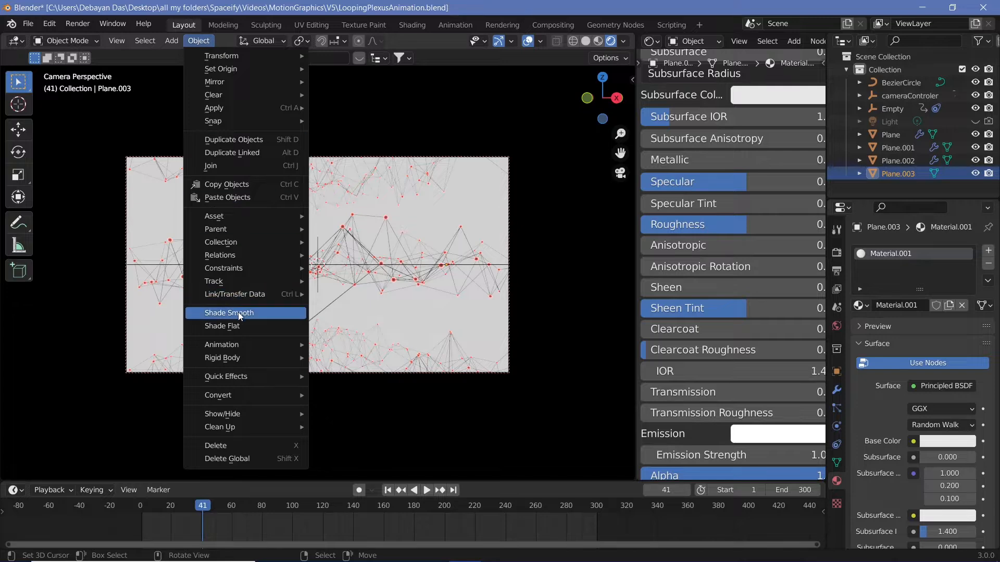
{"action": "key", "text": "space"}
{"action": "key", "text": "space"}
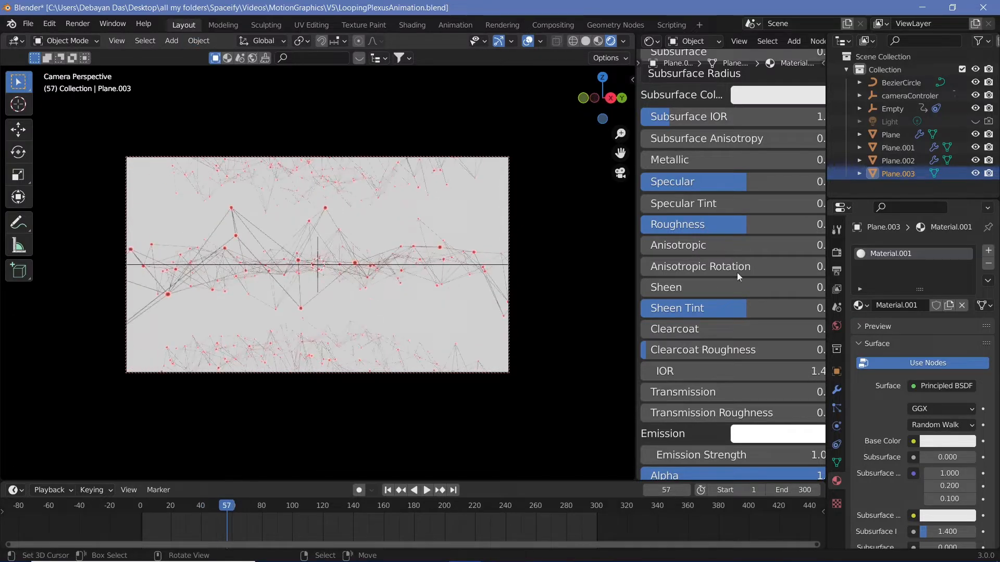
Step: Select the middle plexus object and delete the disconnected Emission node from its Plexus material
{"action": "left_click", "coordinate": [424, 281]}
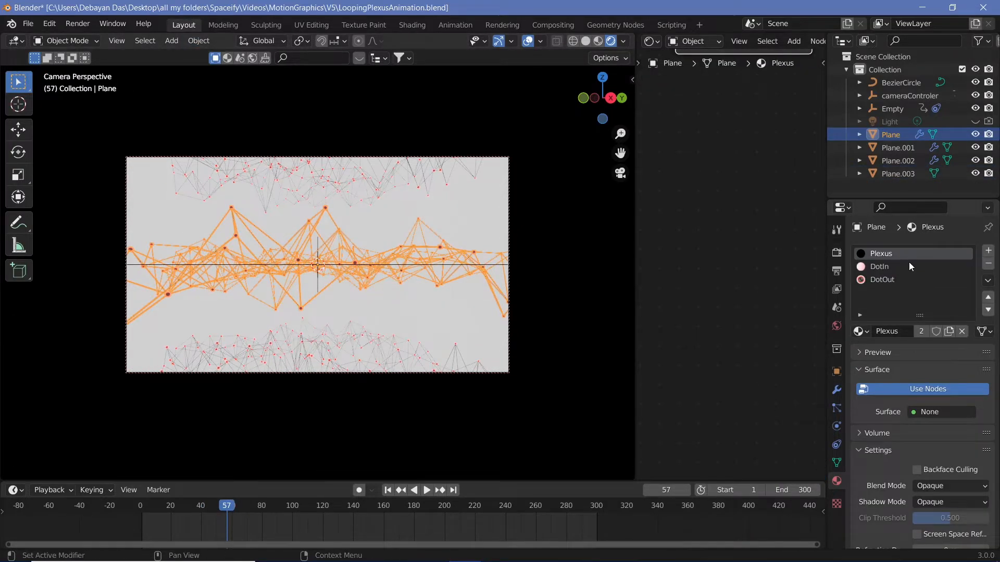
{"action": "middle_click_drag", "start_coordinate": [726, 306], "coordinate": [702, 461]}
{"action": "key", "text": "x"}
{"action": "middle_click_drag", "start_coordinate": [777, 250], "coordinate": [698, 261]}
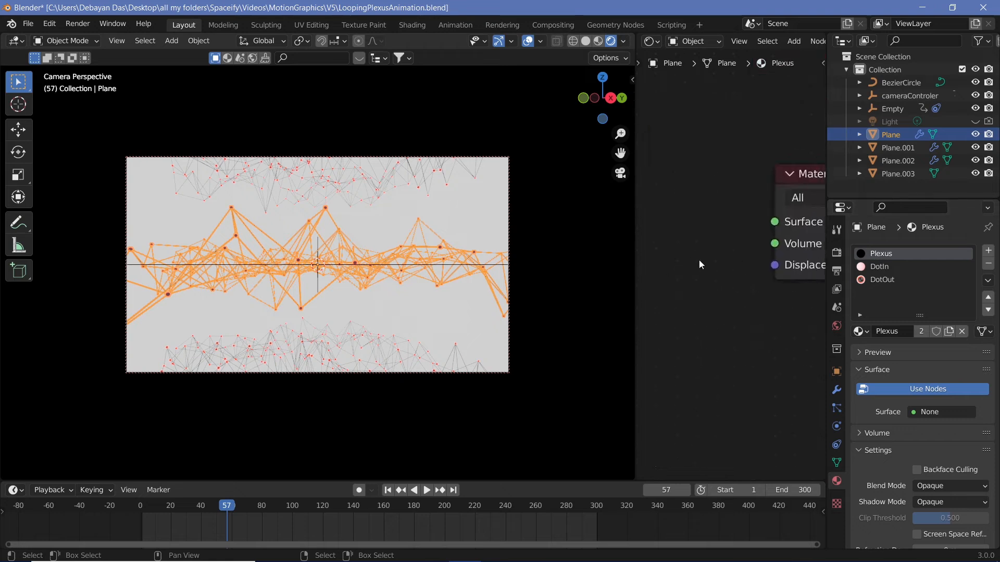
{"action": "key", "text": "shift+a"}
{"action": "left_click", "coordinate": [699, 259]}
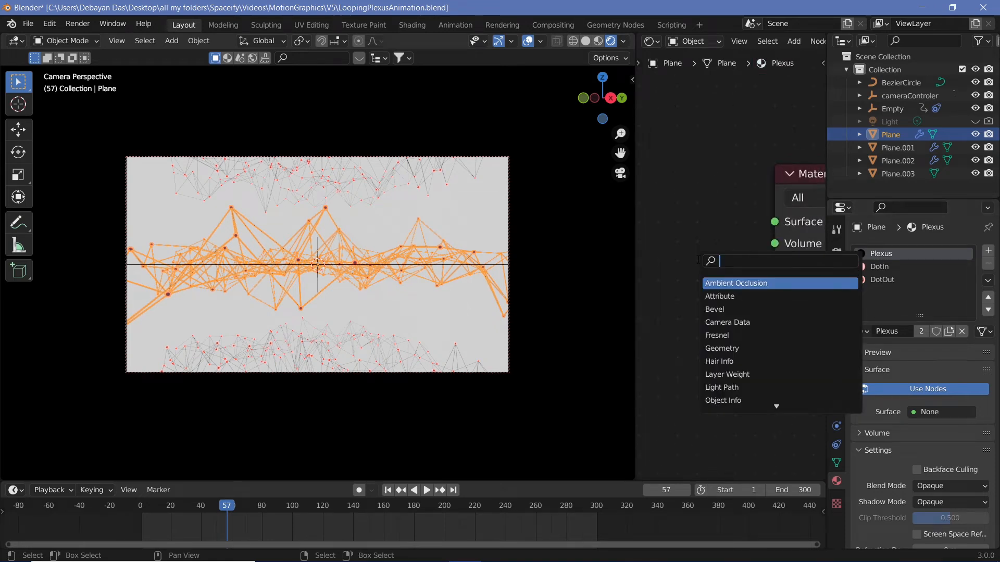
{"action": "type", "text": "bd"}
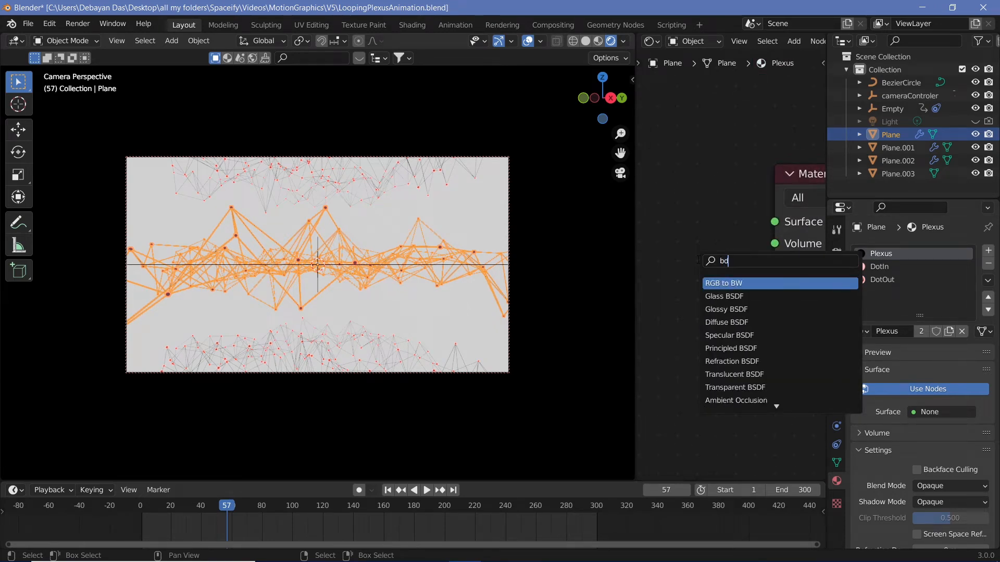
{"action": "key", "text": "BackSpace"}
{"action": "key", "text": "BackSpace"}
{"action": "key", "text": "Escape"}
Step: Add a Diffuse BSDF shader to the Plexus material and connect it to the Material Output's Surface input
{"action": "key", "text": "shift+a"}
{"action": "mouse_move", "coordinate": [685, 308]}
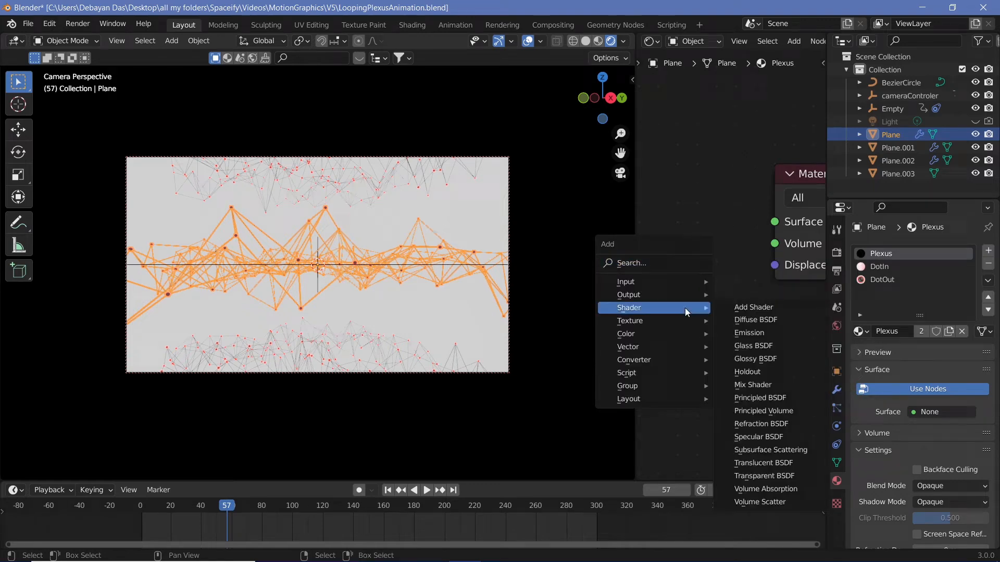
{"action": "left_click", "coordinate": [725, 318]}
{"action": "left_click", "coordinate": [639, 211]}
{"action": "scroll", "coordinate": [778, 189], "scroll_direction": "down", "scroll_amount": 8}
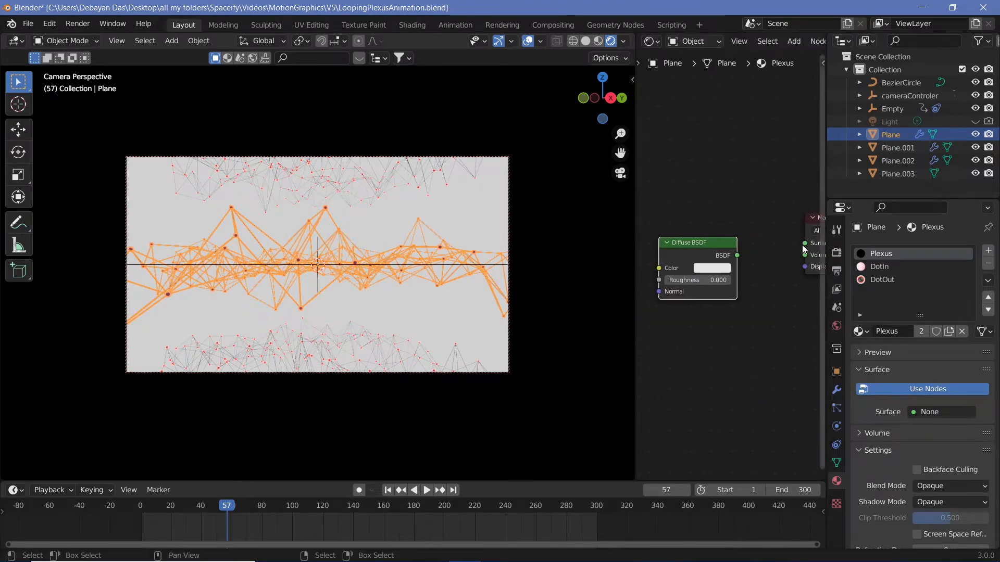
{"action": "left_click_drag", "start_coordinate": [804, 243], "coordinate": [737, 255]}
Step: Set the Diffuse BSDF color to black and its roughness to 1, and deselect the plexus
{"action": "left_click", "coordinate": [711, 267]}
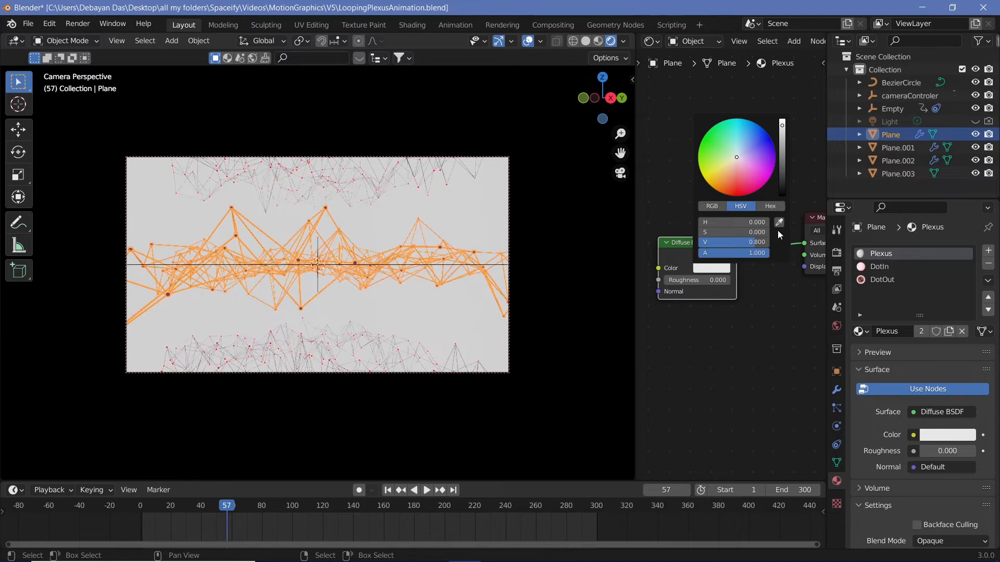
{"action": "left_click_drag", "start_coordinate": [781, 180], "coordinate": [781, 200]}
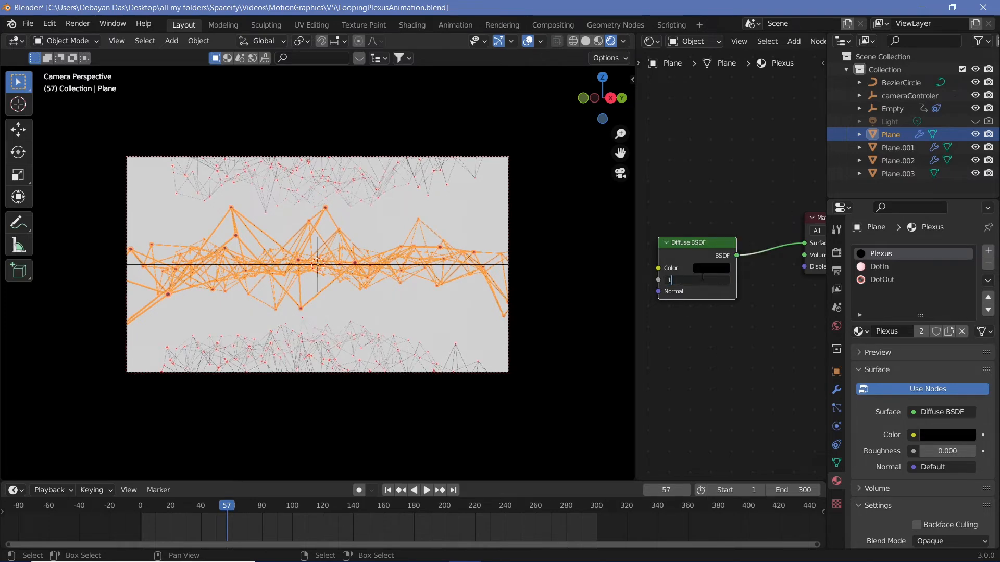
{"action": "left_click", "coordinate": [408, 304]}
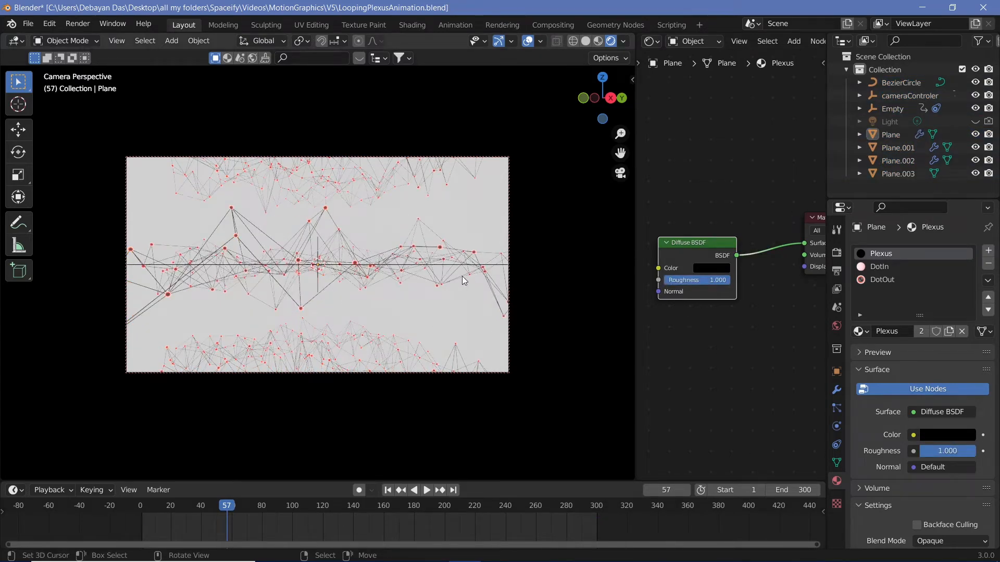
Step: Show the plexus object's modifiers, enlarge the timeline area and change it to the Geometry Node Editor
{"action": "left_click", "coordinate": [836, 389]}
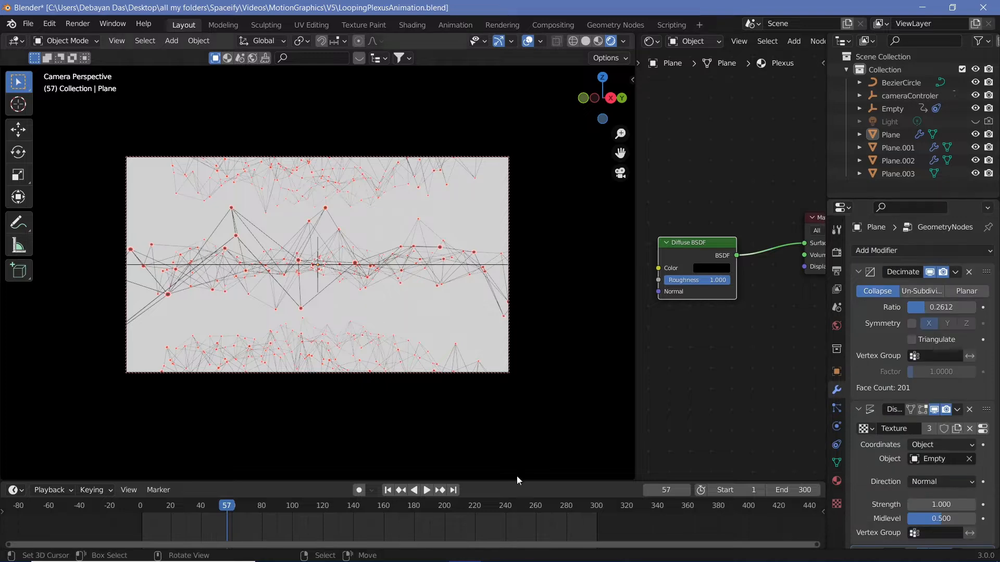
{"action": "left_click_drag", "start_coordinate": [516, 478], "coordinate": [516, 392]}
{"action": "left_click", "coordinate": [16, 403]}
{"action": "left_click", "coordinate": [16, 403]}
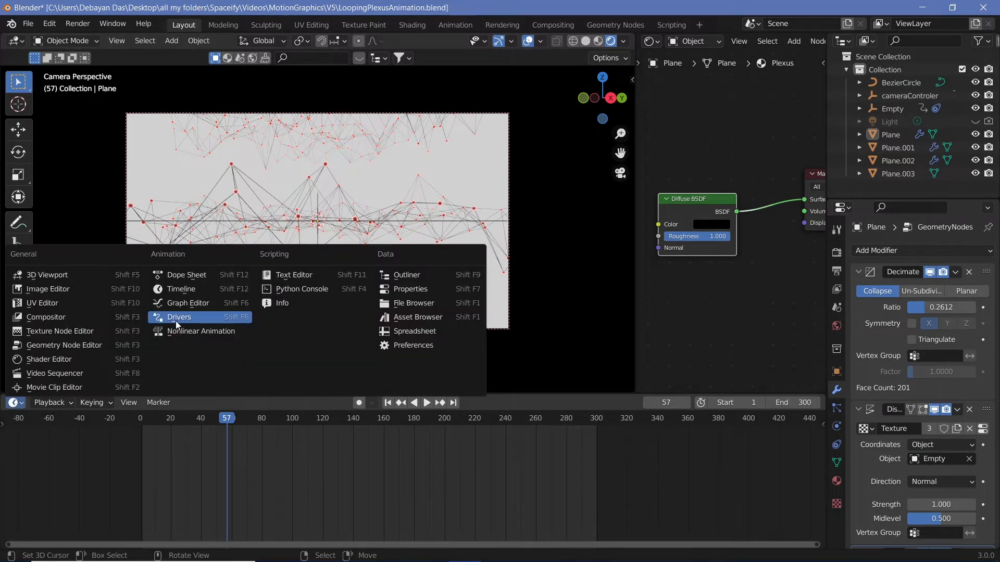
{"action": "left_click", "coordinate": [64, 345]}
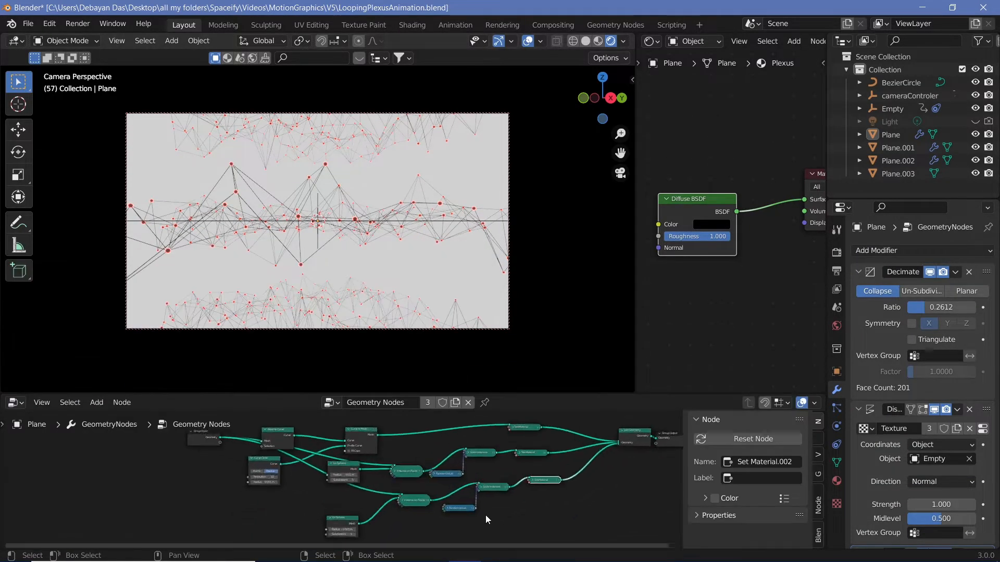
Step: Try a radius of 0.003 m on the Curve Circle node of the plexus geometry nodes
{"action": "scroll", "coordinate": [485, 516], "scroll_direction": "up", "scroll_amount": 6}
{"action": "left_click_drag", "start_coordinate": [569, 437], "coordinate": [587, 449]}
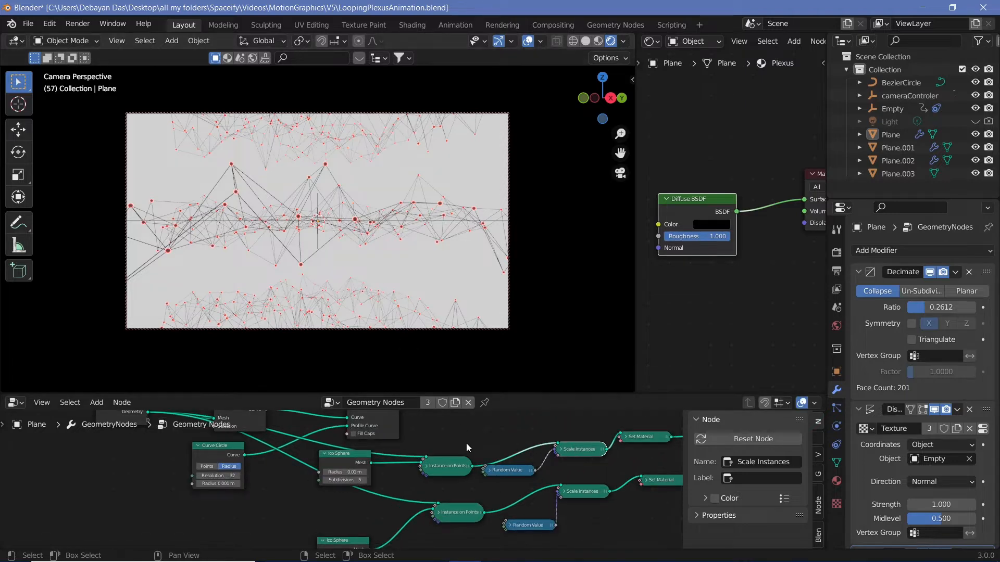
{"action": "scroll", "coordinate": [468, 443], "scroll_direction": "up", "scroll_amount": 4}
{"action": "middle_click_drag", "start_coordinate": [423, 492], "coordinate": [574, 515]}
{"action": "left_click", "coordinate": [349, 510]}
{"action": "left_click", "coordinate": [335, 512]}
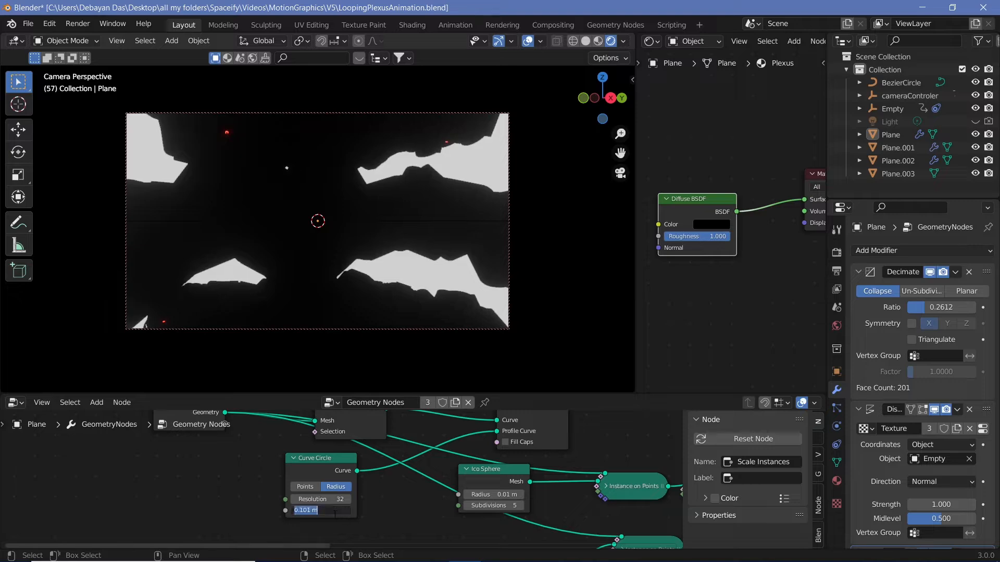
{"action": "type", "text": "0.001"}
{"action": "key", "text": "Return"}
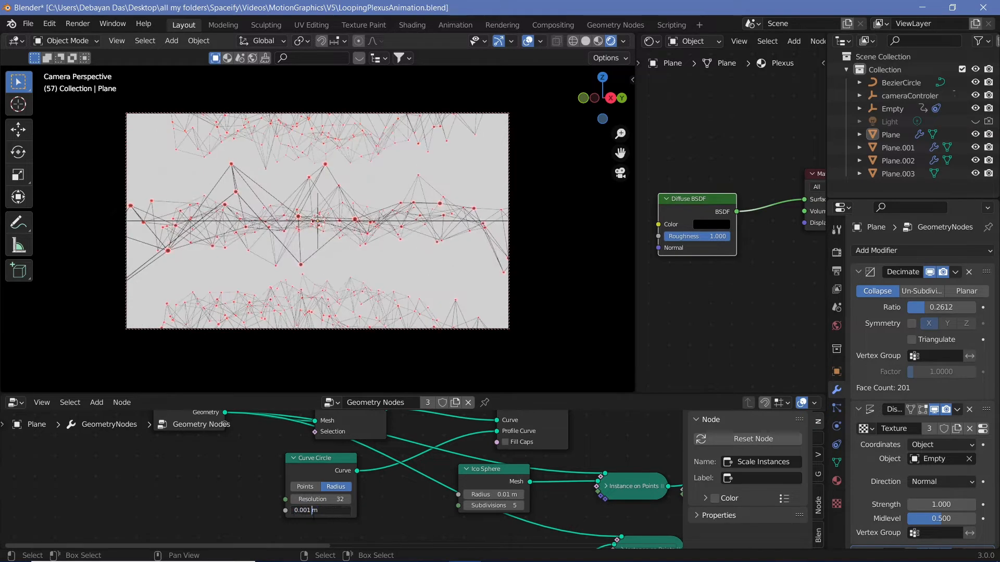
{"action": "key", "text": "BackSpace"}
{"action": "type", "text": "3"}
{"action": "key", "text": "Return"}
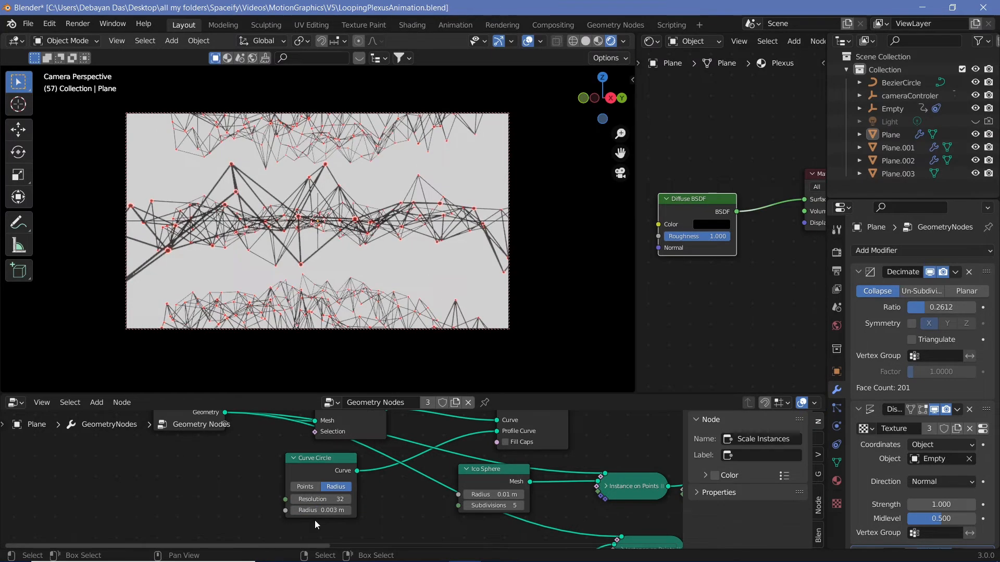
Step: Set the Curve Circle node's radius to 0.0015 m and play the animation to check the line thickness
{"action": "left_click", "coordinate": [315, 512]}
{"action": "left_click", "coordinate": [308, 512]}
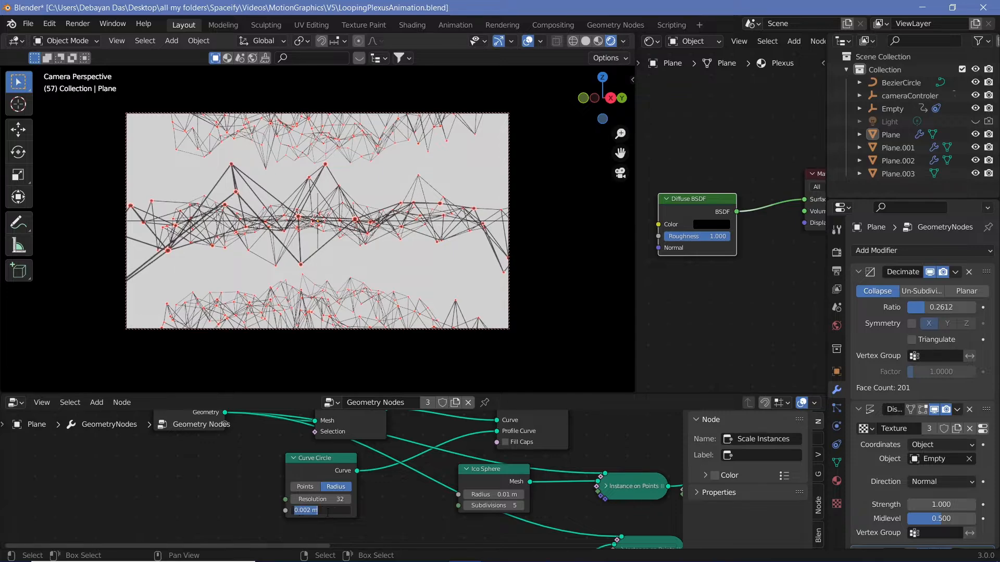
{"action": "key", "text": "BackSpace"}
{"action": "type", "text": "2"}
{"action": "key", "text": "Return"}
{"action": "key", "text": "space"}
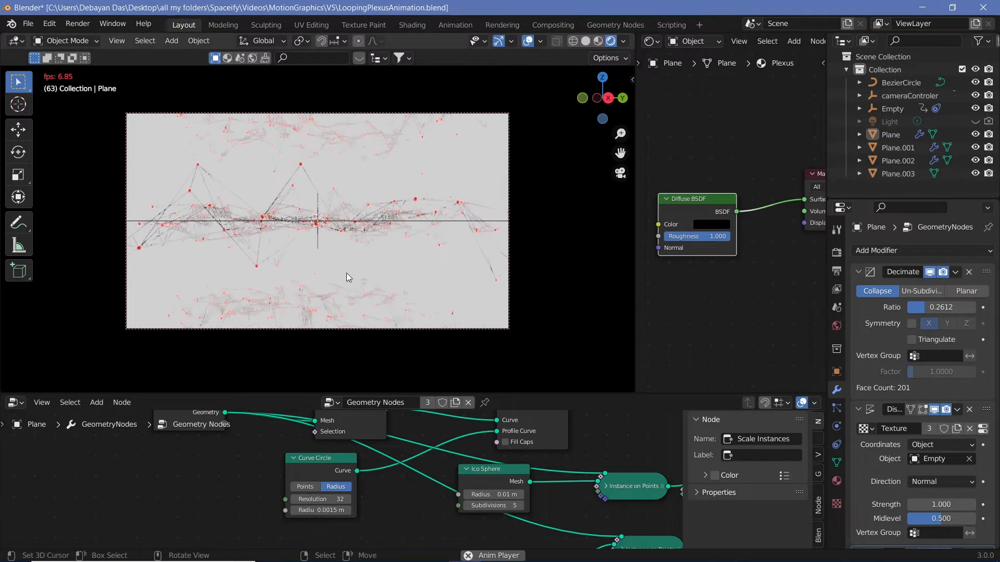
{"action": "key", "text": "space"}
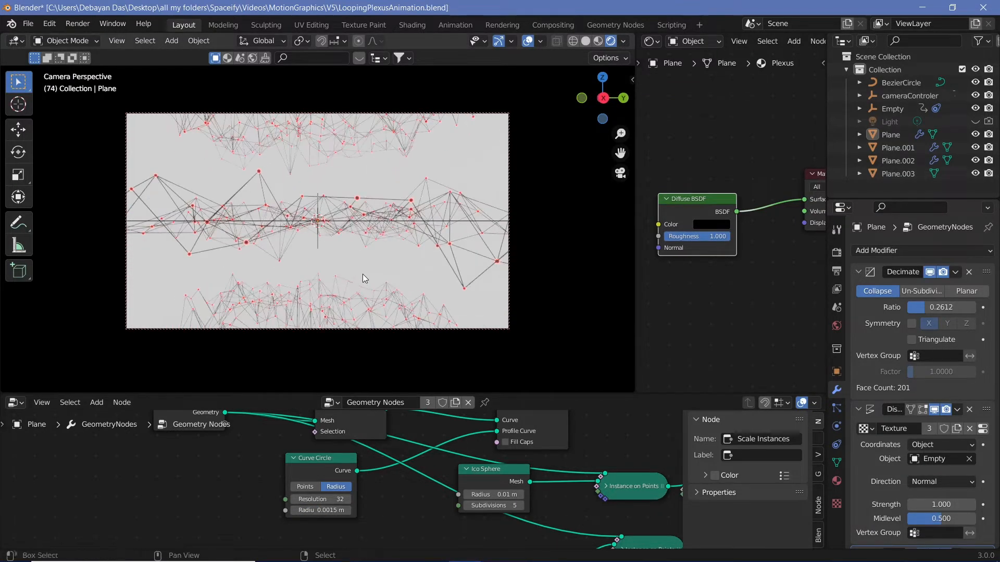
{"action": "key", "text": "space"}
{"action": "key", "text": "space"}
Step: Select the backdrop enclosure, try an emission strength of 8 on its Principled BSDF, and settle on 3
{"action": "right_click", "coordinate": [363, 274]}
{"action": "middle_click_drag", "start_coordinate": [804, 320], "coordinate": [802, 195]}
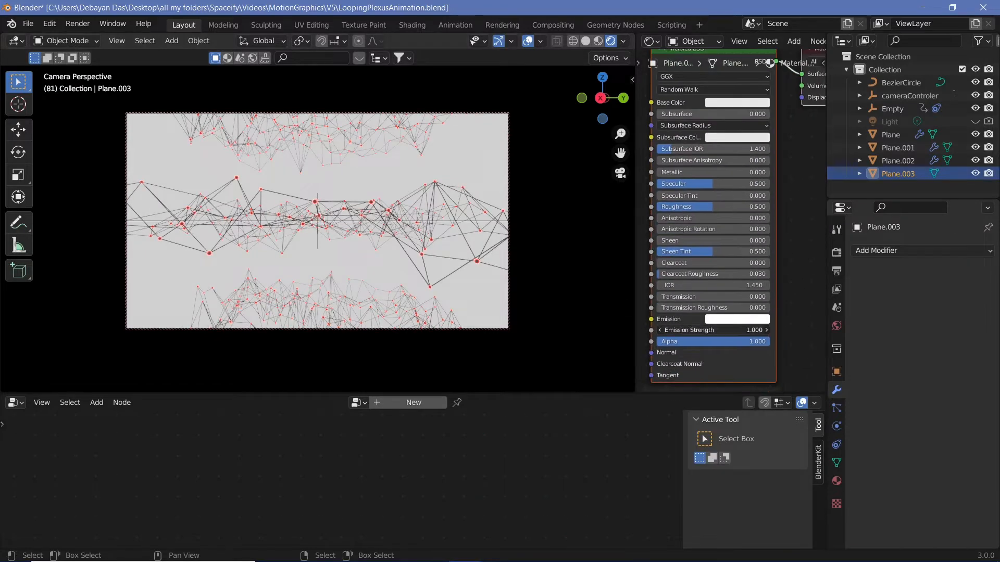
{"action": "left_click_drag", "start_coordinate": [729, 330], "coordinate": [770, 330]}
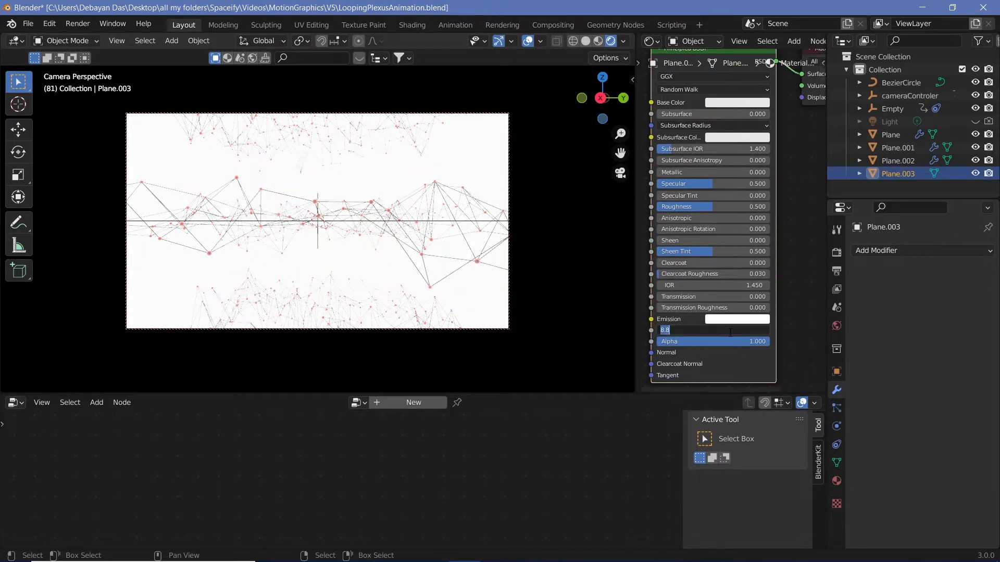
{"action": "type", "text": "8"}
{"action": "key", "text": "Return"}
{"action": "key", "text": "space"}
{"action": "key", "text": "space"}
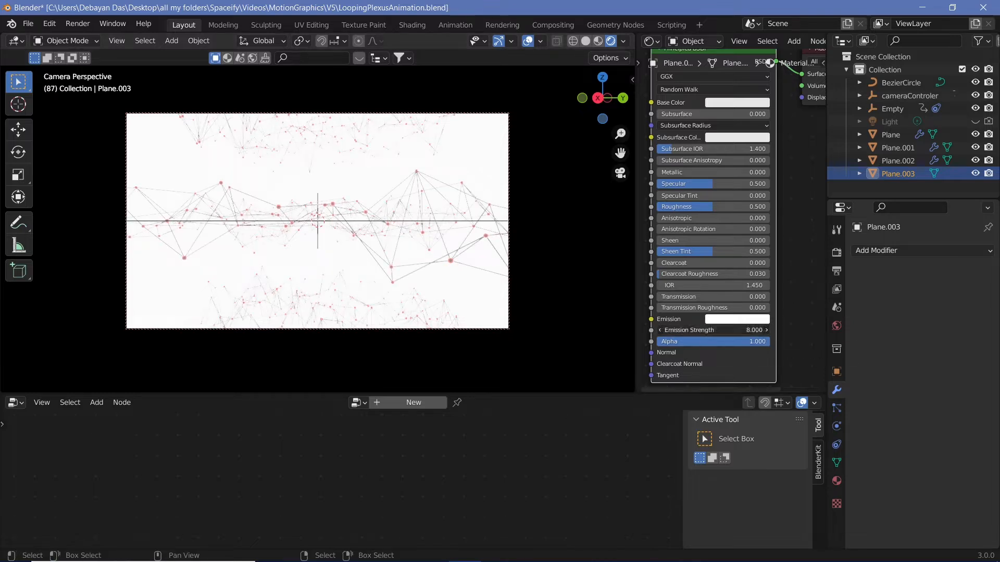
{"action": "key", "text": "Return"}
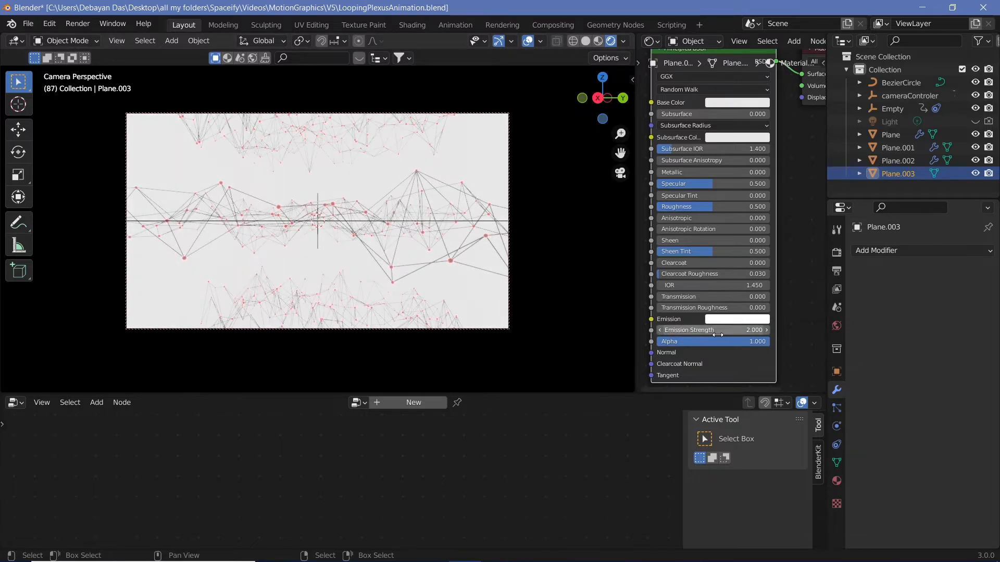
{"action": "type", "text": "3"}
{"action": "key", "text": "Return"}
Step: Change the backdrop's emission color to a dark teal with a value of about 0.032 and preview the animation
{"action": "left_click", "coordinate": [737, 319]}
{"action": "left_click", "coordinate": [750, 195]}
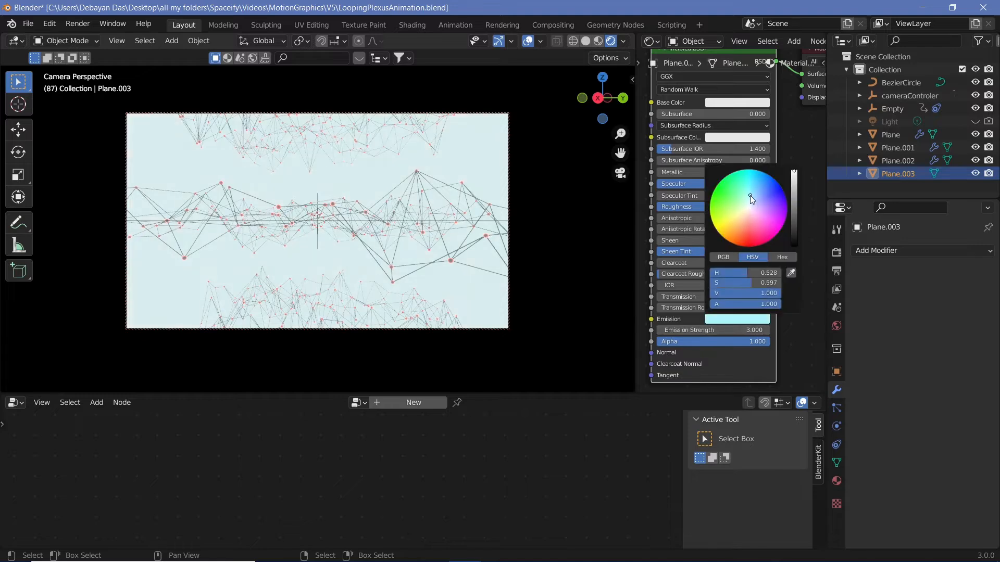
{"action": "mouse_move", "coordinate": [749, 195]}
{"action": "left_mouse_down"}
{"action": "mouse_move", "coordinate": [748, 170]}
{"action": "mouse_move", "coordinate": [715, 188]}
{"action": "mouse_move", "coordinate": [726, 197]}
{"action": "mouse_move", "coordinate": [715, 227]}
{"action": "mouse_move", "coordinate": [741, 245]}
{"action": "mouse_move", "coordinate": [761, 171]}
{"action": "mouse_move", "coordinate": [751, 203]}
{"action": "mouse_move", "coordinate": [794, 211]}
{"action": "mouse_move", "coordinate": [793, 229]}
{"action": "left_mouse_up"}
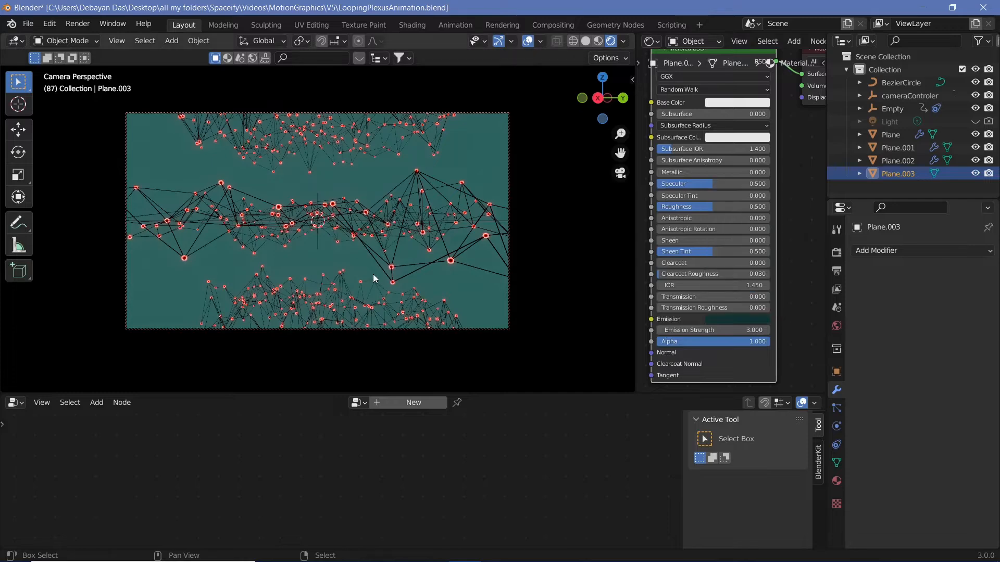
{"action": "key", "text": "space"}
{"action": "key", "text": "space"}
Step: Darken and desaturate the backdrop's emission color to a near-black teal with a value of about 0.008, and preview the animation
{"action": "left_click", "coordinate": [714, 318]}
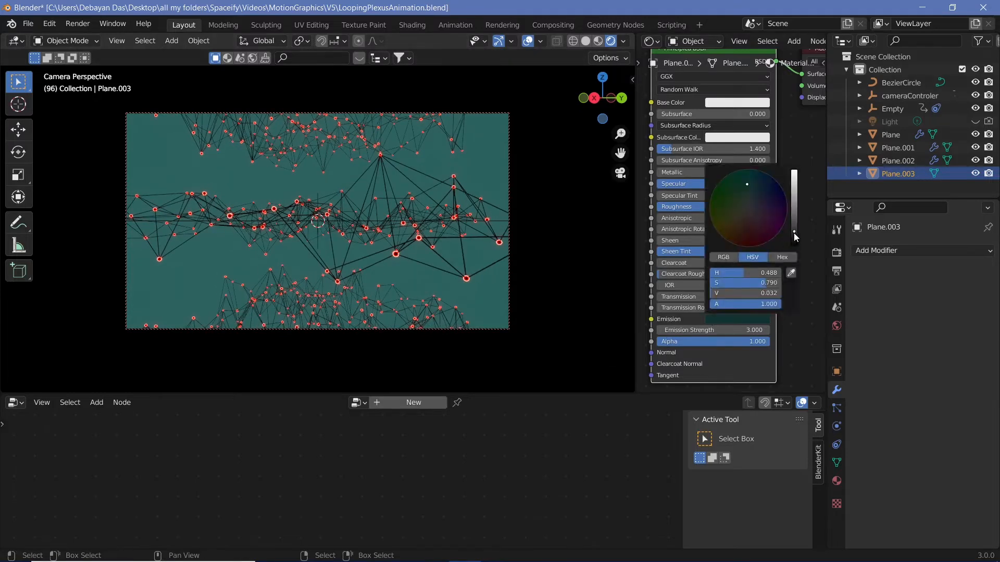
{"action": "left_click_drag", "start_coordinate": [793, 233], "coordinate": [794, 242]}
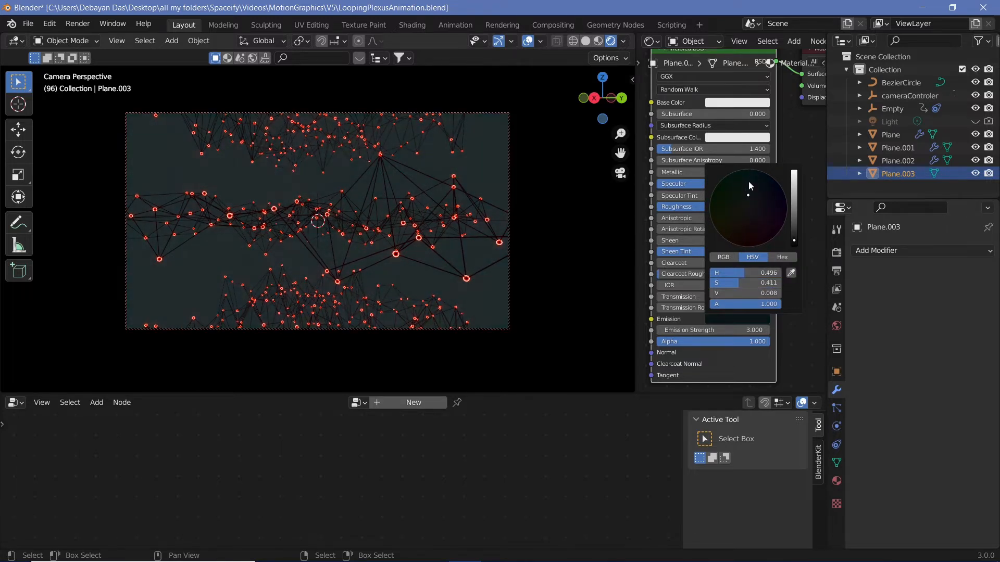
{"action": "left_click_drag", "start_coordinate": [749, 190], "coordinate": [749, 191]}
{"action": "key", "text": "space"}
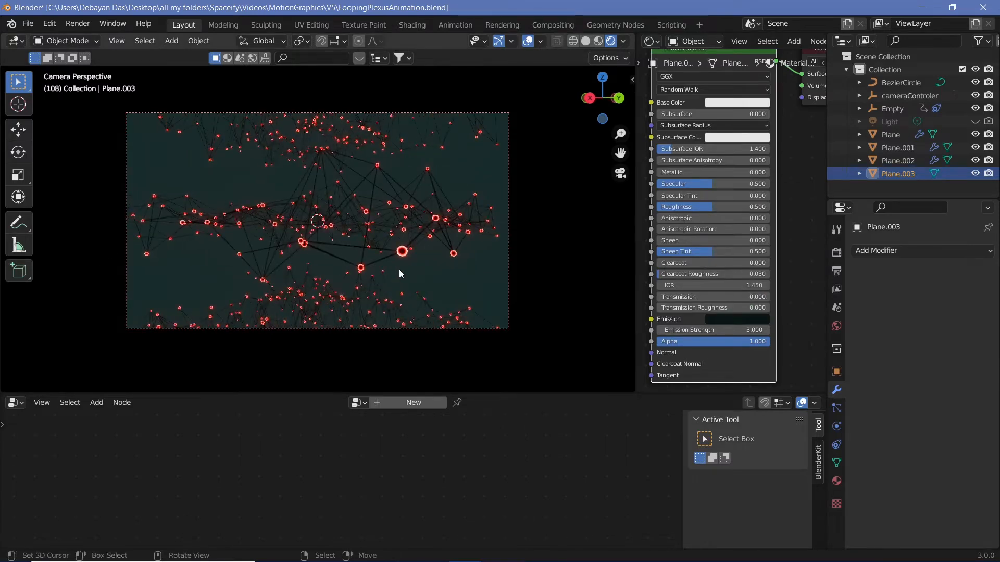
{"action": "key", "text": "space"}
Step: Add a Noise Texture node to the backdrop material beside the Principled BSDF
{"action": "middle_click_drag", "start_coordinate": [802, 351], "coordinate": [708, 304]}
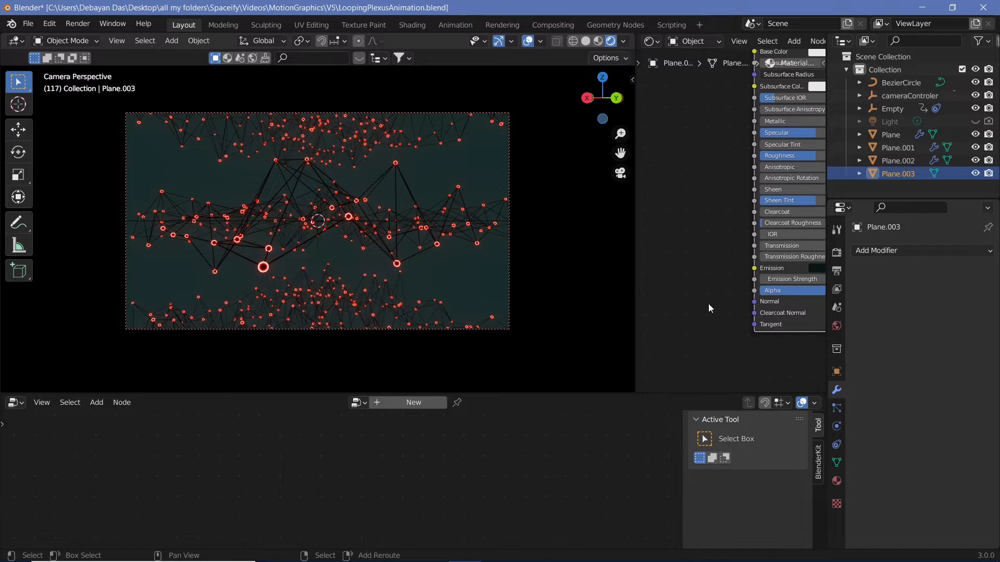
{"action": "key", "text": "shift+a"}
{"action": "left_click", "coordinate": [649, 259]}
{"action": "type", "text": "noise"}
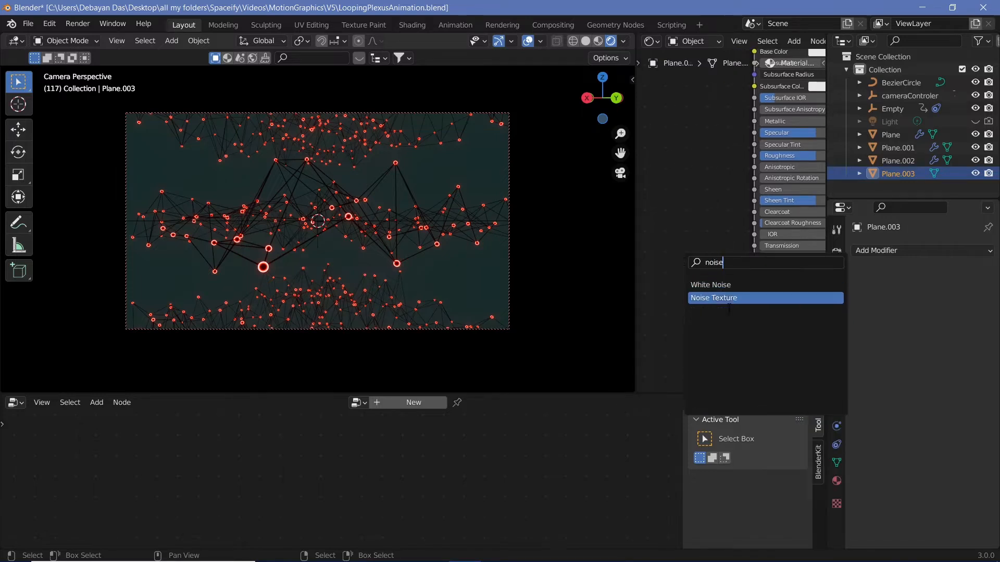
{"action": "left_click", "coordinate": [710, 296]}
Step: Add a ColorRamp, feed the Noise Texture's Color into its Fac, and connect its Color to the Principled BSDF's Emission input
{"action": "key", "text": "shift+a"}
{"action": "left_click", "coordinate": [758, 296]}
{"action": "type", "text": "colo"}
{"action": "left_click", "coordinate": [771, 317]}
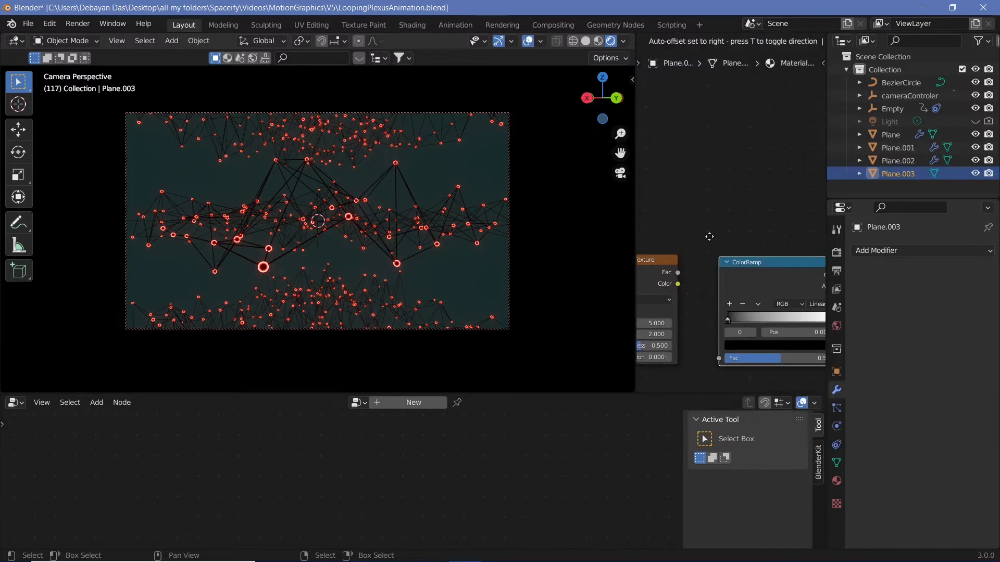
{"action": "left_click", "coordinate": [710, 240]}
{"action": "left_click_drag", "start_coordinate": [678, 283], "coordinate": [700, 328]}
{"action": "middle_click_drag", "start_coordinate": [720, 348], "coordinate": [665, 357]}
{"action": "left_click_drag", "start_coordinate": [767, 254], "coordinate": [783, 277]}
Step: Change the ColorRamp's white stop to a very dark, near-black teal
{"action": "left_click", "coordinate": [757, 299]}
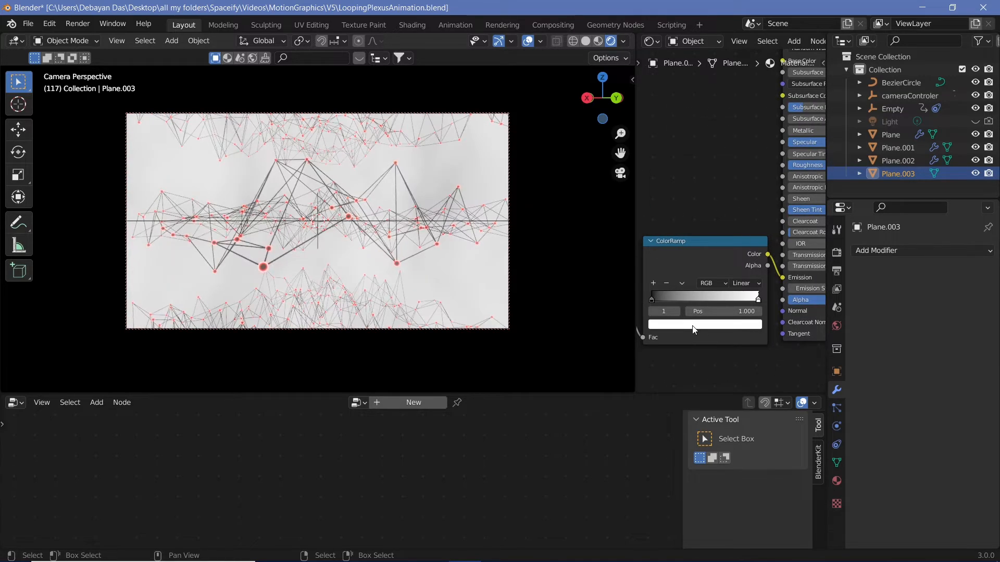
{"action": "left_click", "coordinate": [693, 330]}
{"action": "left_click", "coordinate": [692, 182]}
{"action": "left_click_drag", "start_coordinate": [737, 180], "coordinate": [739, 249]}
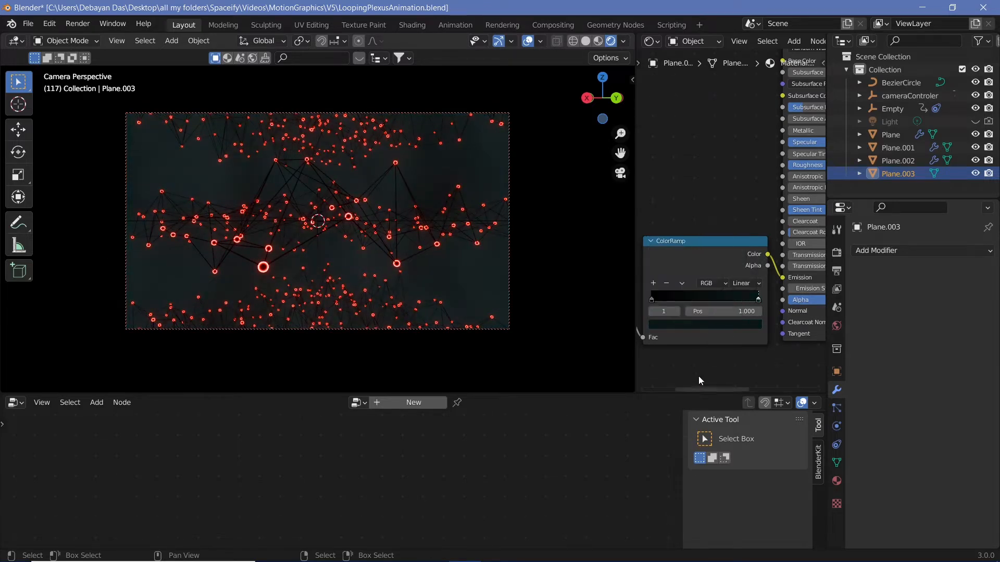
Step: Set the Noise Texture's scale to 2 and play the animation to check the backdrop
{"action": "middle_click_drag", "start_coordinate": [709, 360], "coordinate": [821, 351]}
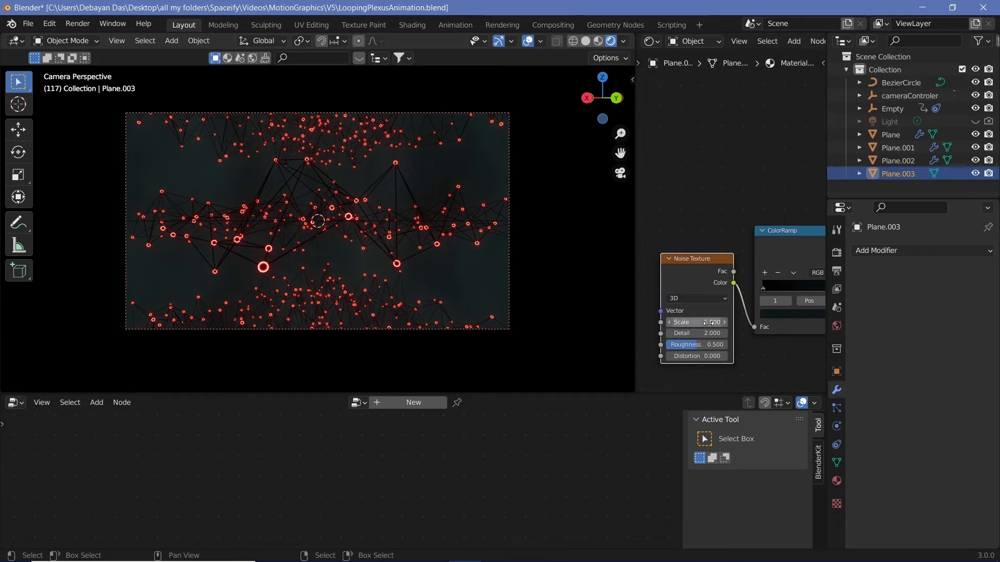
{"action": "left_click_drag", "start_coordinate": [696, 322], "coordinate": [723, 322]}
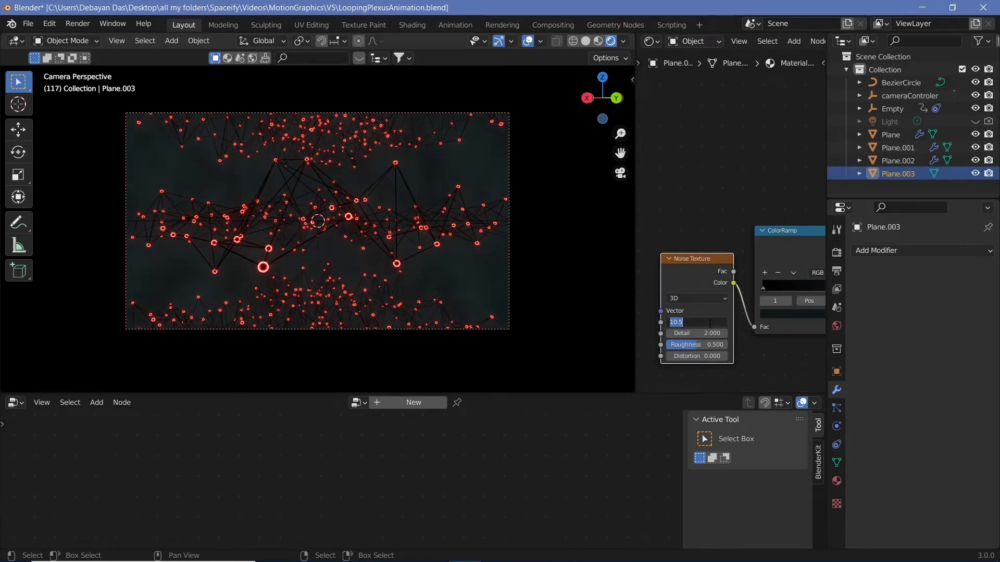
{"action": "key", "text": "space"}
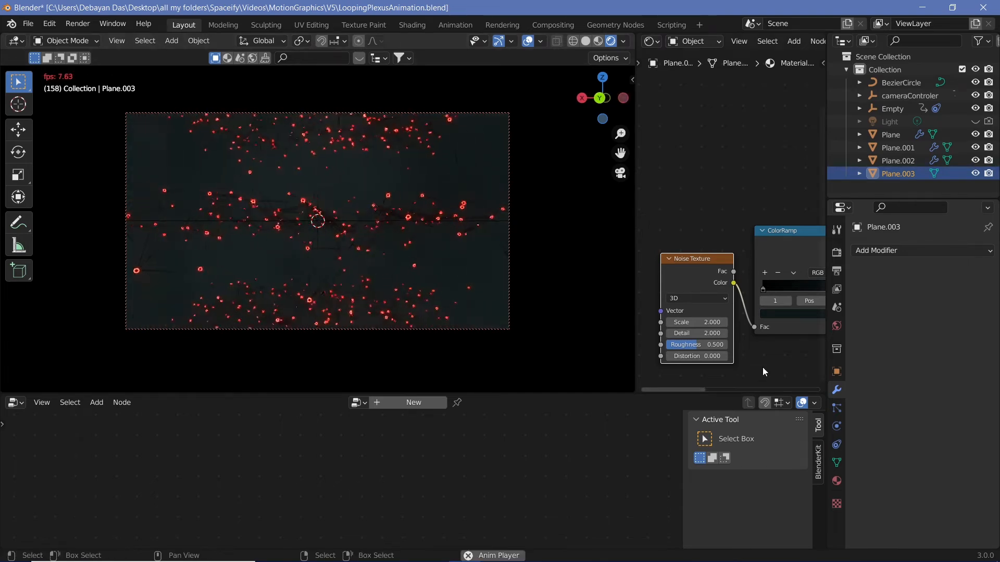
{"action": "key", "text": "space"}
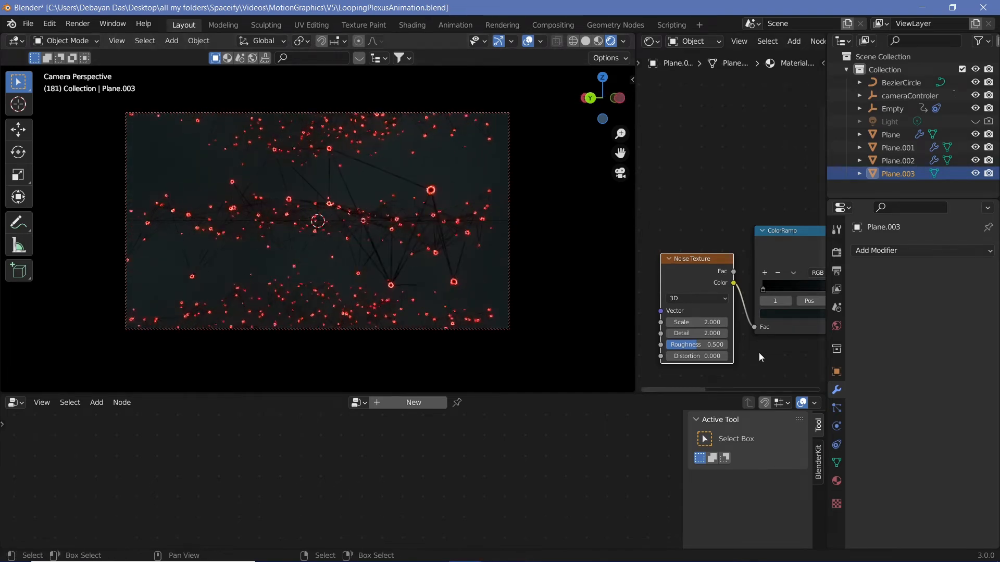
Step: Shift the ColorRamp node away from the Principled BSDF in the backdrop material and preview the animation
{"action": "middle_click_drag", "start_coordinate": [729, 345], "coordinate": [637, 342]}
{"action": "left_click_drag", "start_coordinate": [651, 286], "coordinate": [617, 282]}
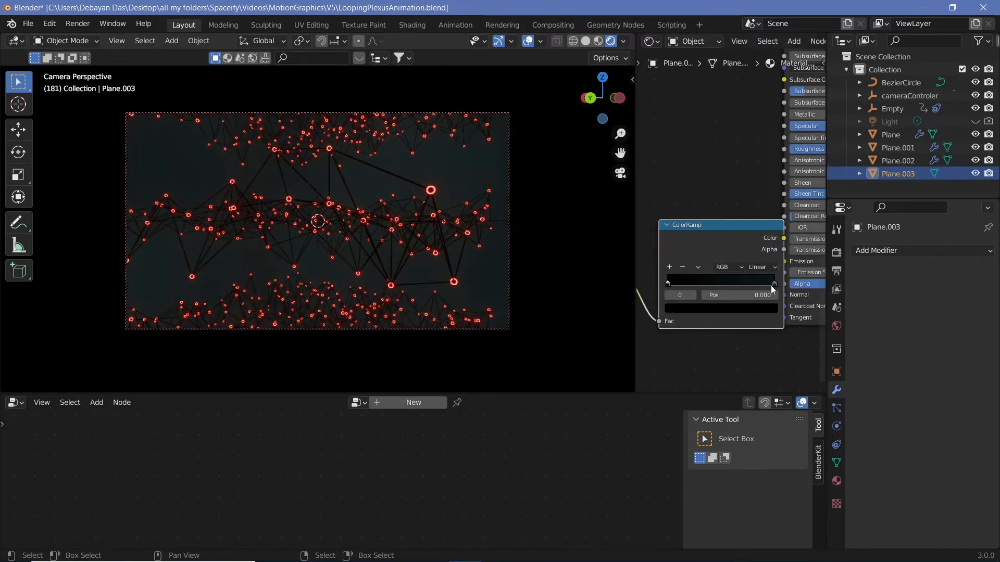
{"action": "left_click_drag", "start_coordinate": [772, 287], "coordinate": [684, 279]}
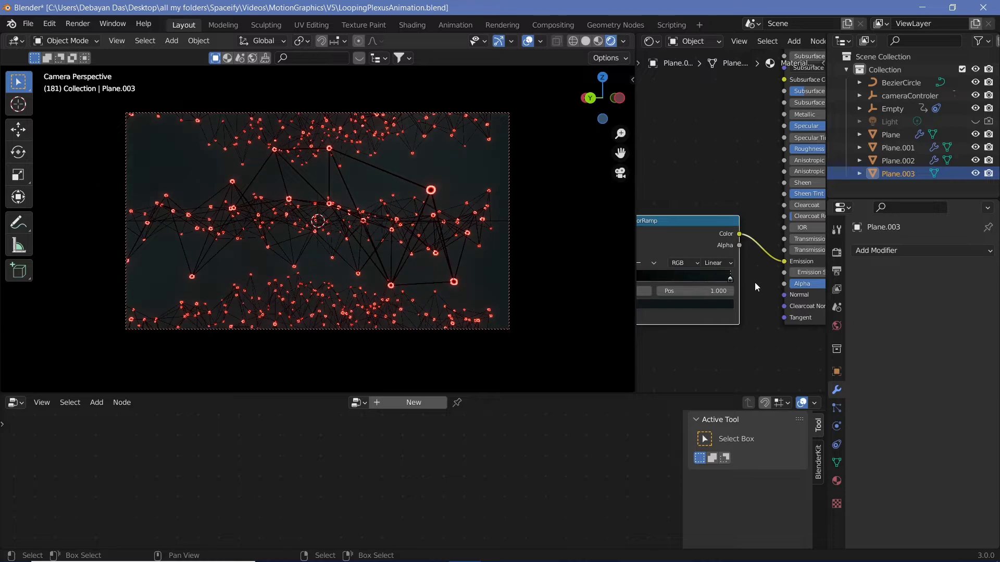
{"action": "key", "text": "space"}
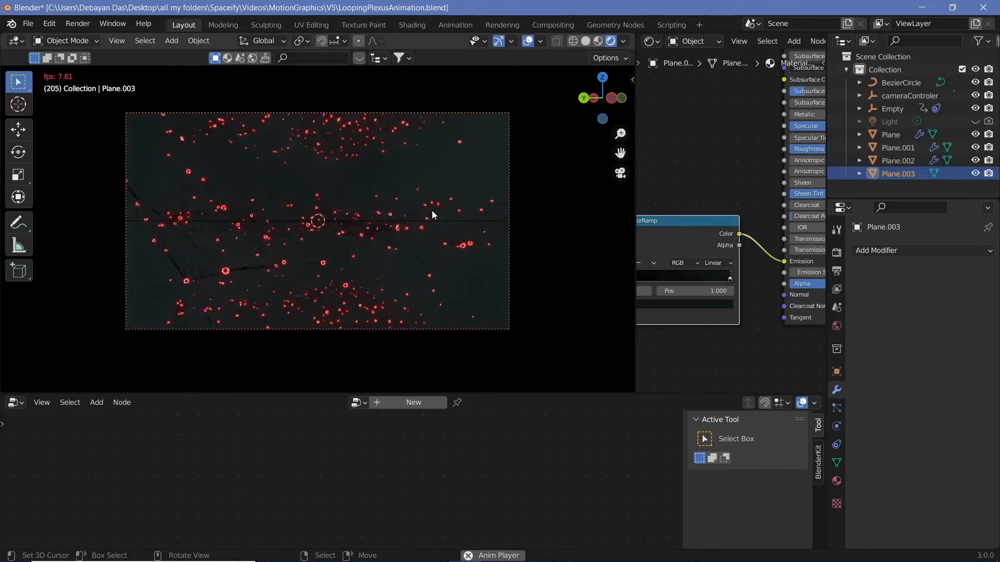
{"action": "key", "text": "space"}
Step: Select the lower plexus object and scale it up uniformly until it spans the full width of the camera frame
{"action": "left_click", "coordinate": [333, 305]}
{"action": "key", "text": "s"}
{"action": "key", "text": "x"}
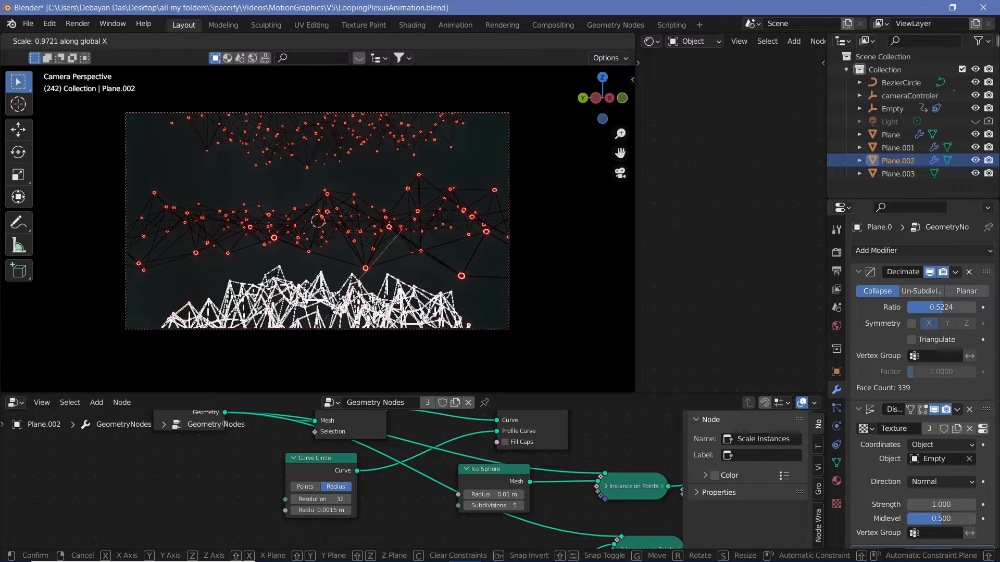
{"action": "right_click", "coordinate": [337, 307]}
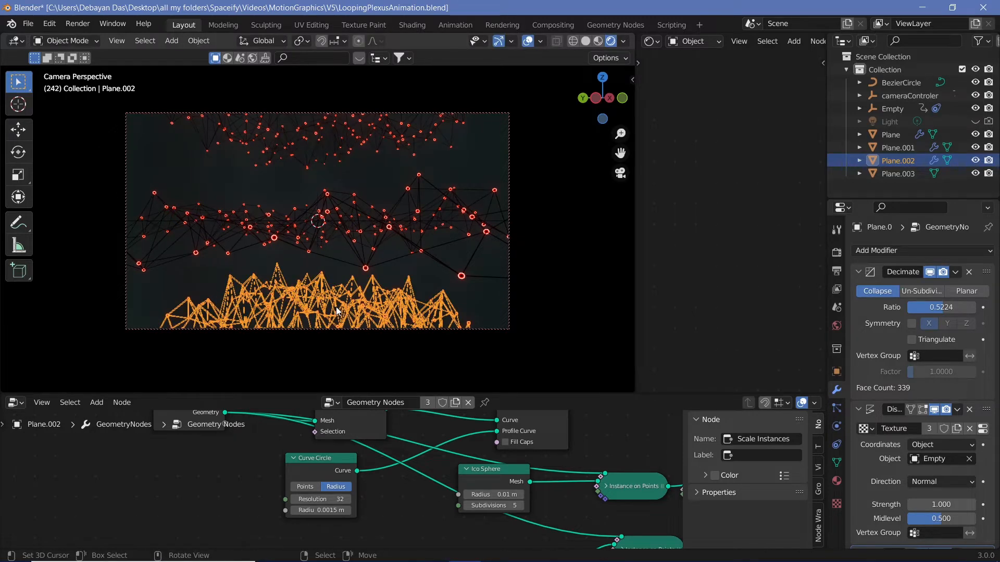
{"action": "key", "text": "s"}
{"action": "left_click", "coordinate": [350, 318]}
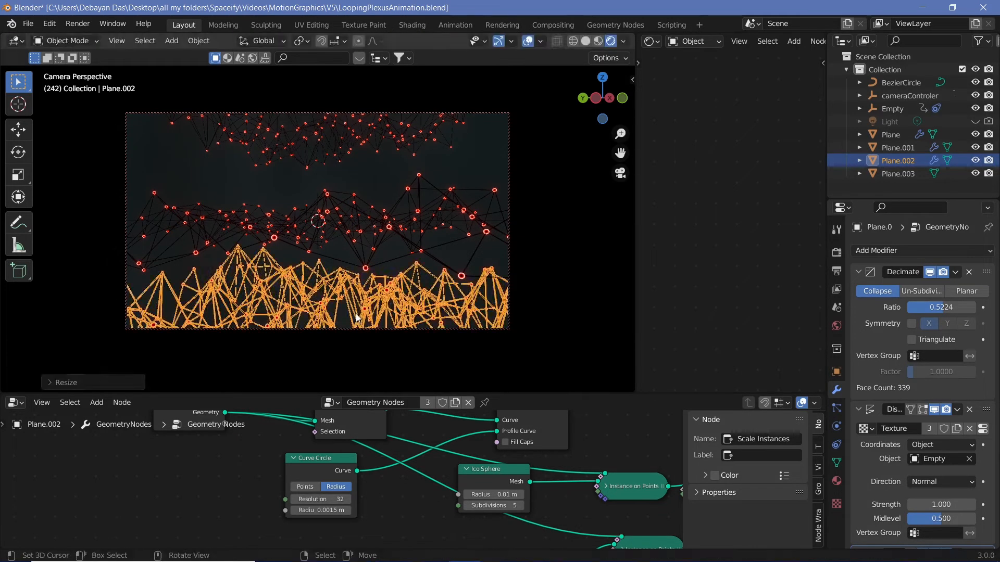
Step: Move the lower plexus down along the Z axis, deselect it, and play back the animation
{"action": "key", "text": "g"}
{"action": "key", "text": "z"}
{"action": "left_click", "coordinate": [354, 334]}
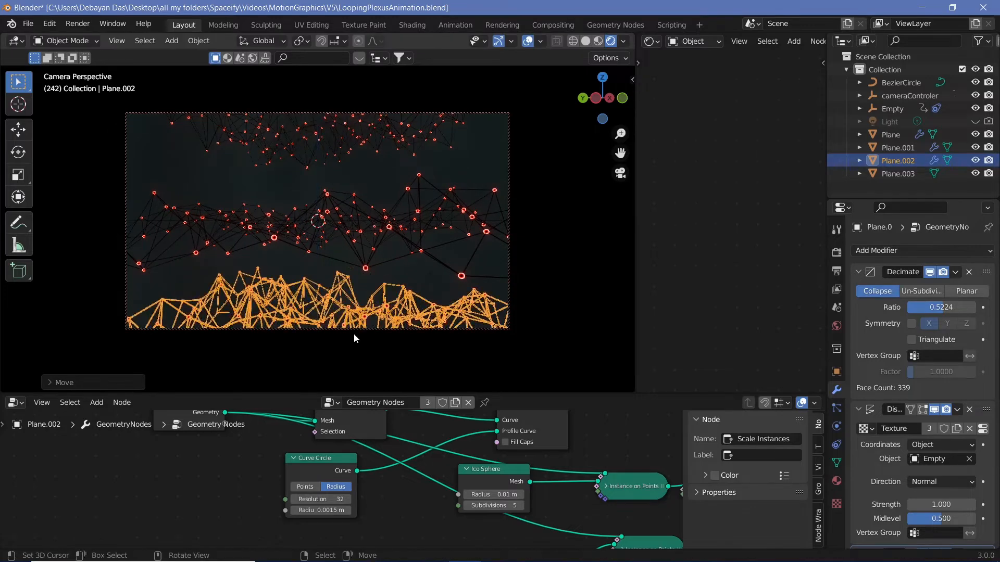
{"action": "key", "text": "space"}
{"action": "left_click", "coordinate": [402, 310]}
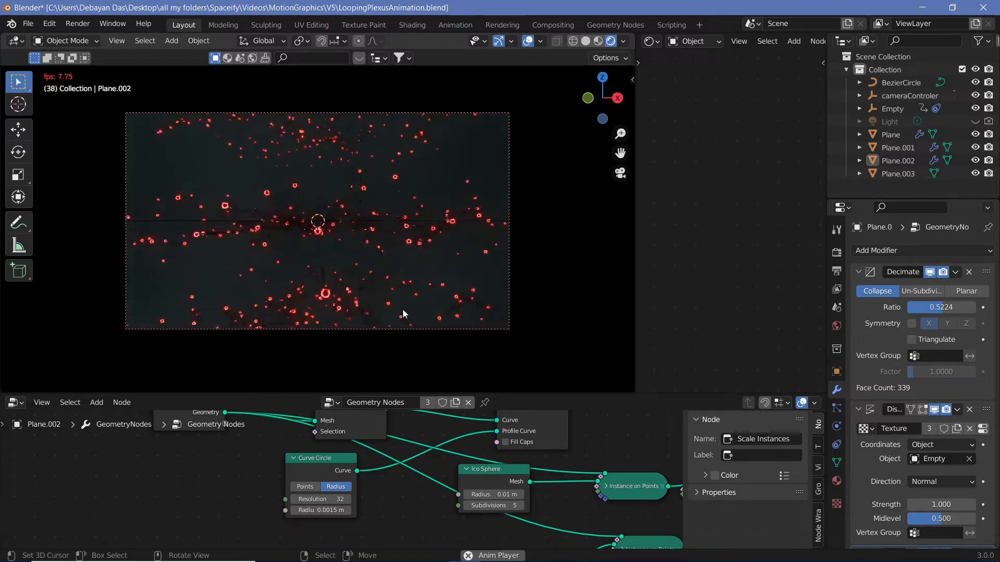
{"action": "key", "text": "space"}
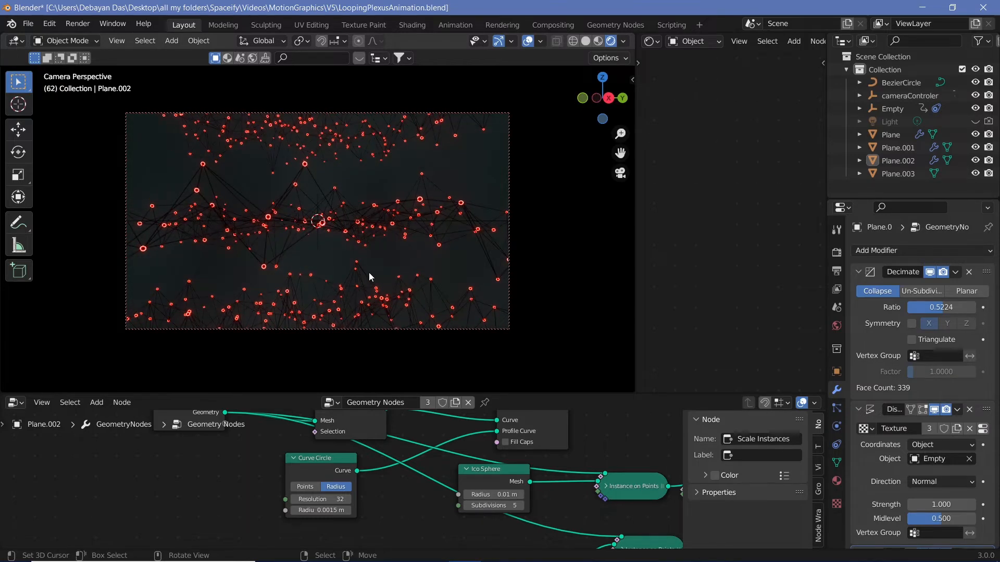
Step: Try a radius of 0.1 m on the 0.005 m Ico Sphere node feeding the separate Instance on Points node
{"action": "middle_click_drag", "start_coordinate": [368, 272], "coordinate": [395, 364]}
{"action": "middle_click_drag", "start_coordinate": [411, 516], "coordinate": [315, 480]}
{"action": "scroll", "coordinate": [362, 515], "scroll_direction": "up", "scroll_amount": 1}
{"action": "left_click_drag", "start_coordinate": [388, 448], "coordinate": [302, 498]}
{"action": "middle_click_drag", "start_coordinate": [379, 477], "coordinate": [438, 435]}
{"action": "middle_click_drag", "start_coordinate": [448, 483], "coordinate": [390, 430]}
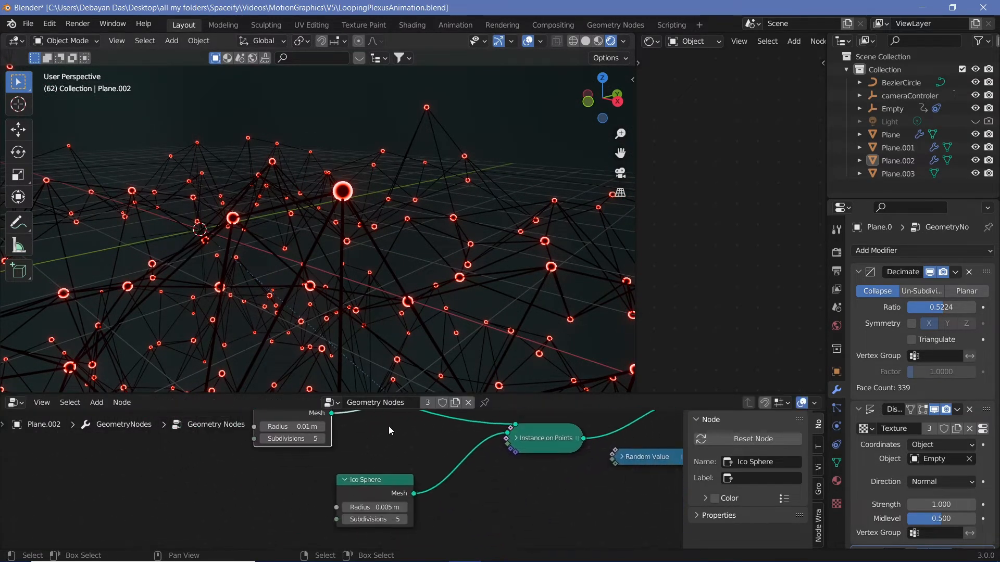
{"action": "middle_click_drag", "start_coordinate": [453, 507], "coordinate": [454, 493]}
{"action": "mouse_move", "coordinate": [387, 495]}
{"action": "left_mouse_down"}
{"action": "mouse_move", "coordinate": [418, 495]}
{"action": "mouse_move", "coordinate": [385, 495]}
{"action": "left_mouse_up"}
{"action": "left_click", "coordinate": [387, 495]}
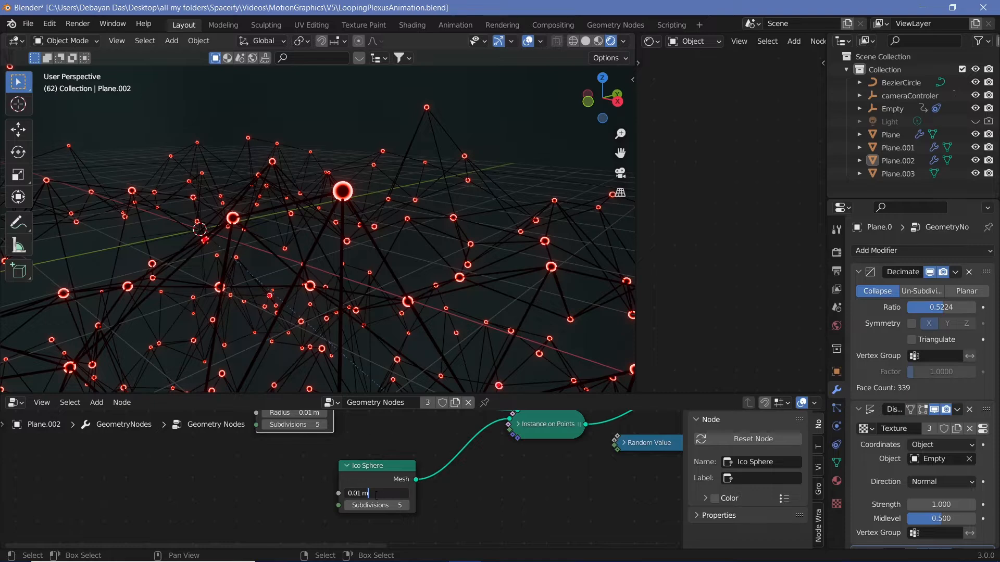
{"action": "type", "text": "0.1"}
{"action": "key", "text": "Return"}
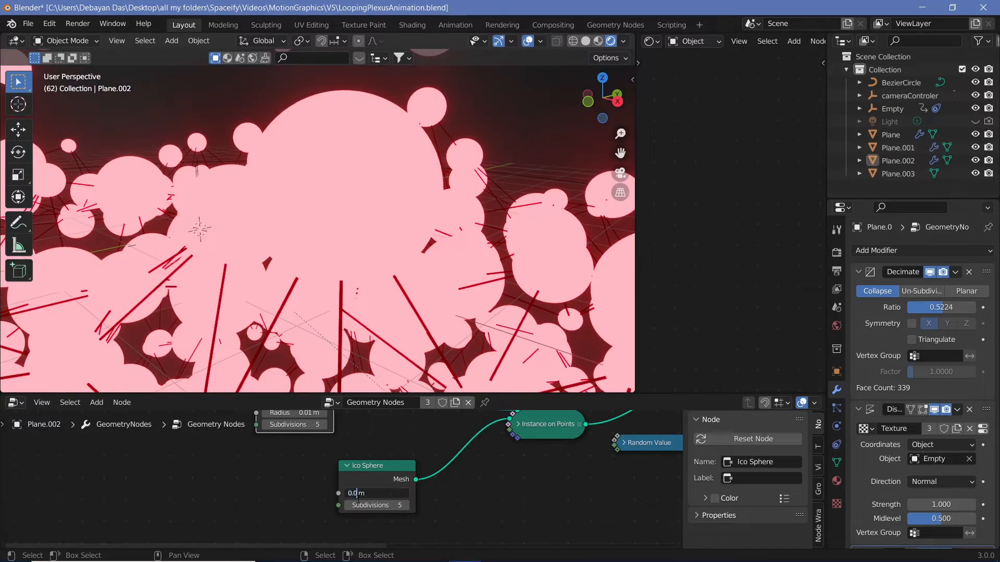
Step: Reduce the Ico Sphere's radius to 0.04 m and further to 0.02 m
{"action": "type", "text": "4"}
{"action": "key", "text": "Return"}
{"action": "left_click", "coordinate": [362, 493]}
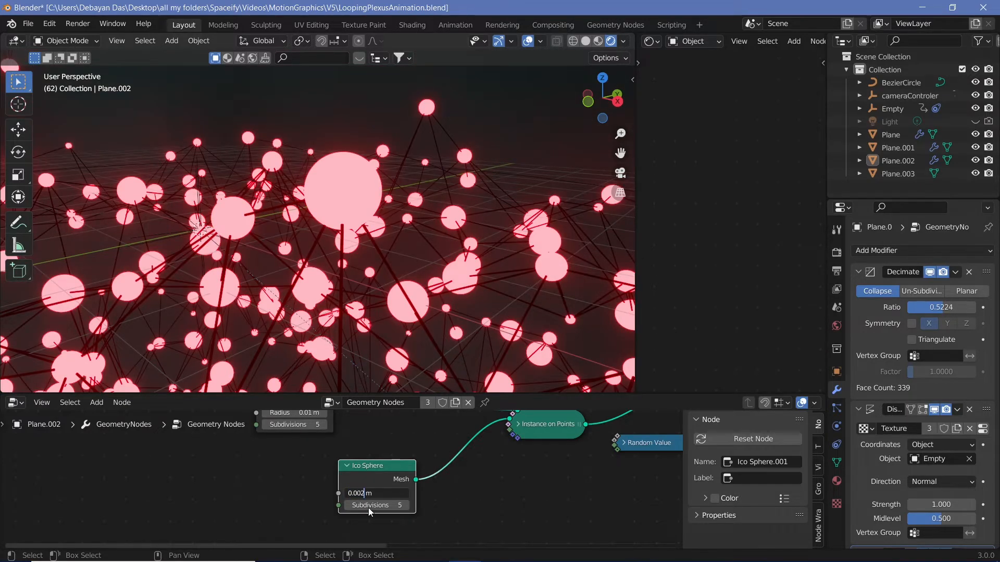
{"action": "key", "text": "Return"}
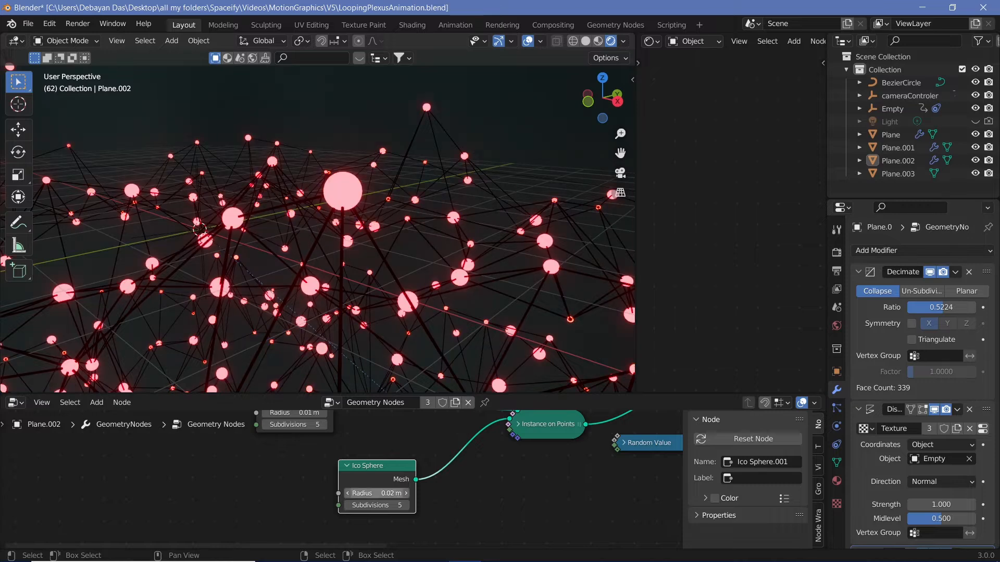
Step: Set the Ico Sphere's radius to 0.01 m and refine it to 0.015 m
{"action": "key", "text": "BackSpace"}
{"action": "type", "text": "1"}
{"action": "key", "text": "Return"}
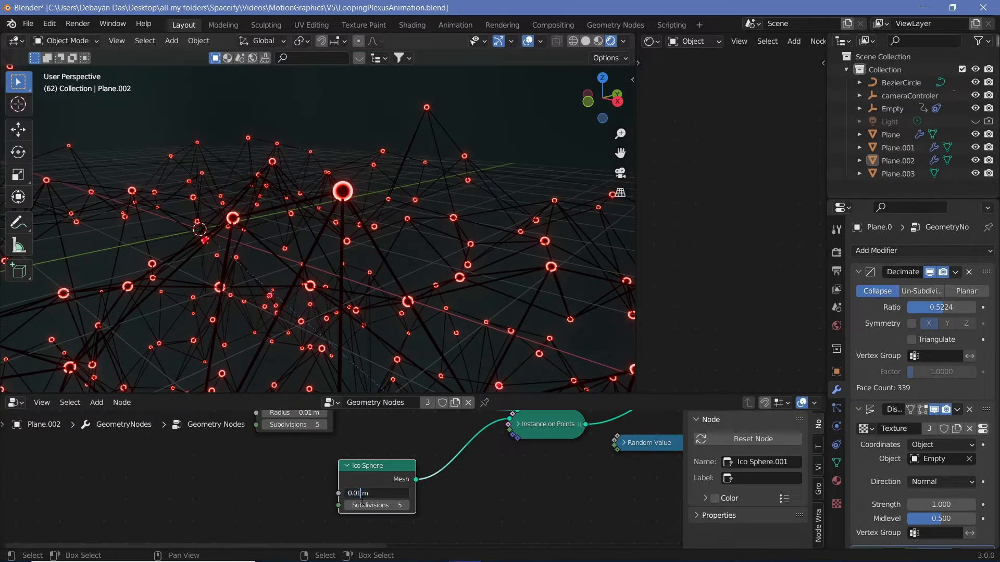
{"action": "type", "text": "5"}
{"action": "key", "text": "Return"}
Step: Select the middle plexus object and set its DotIn material's emission strength to 0 and emission colour to black
{"action": "left_click", "coordinate": [837, 481]}
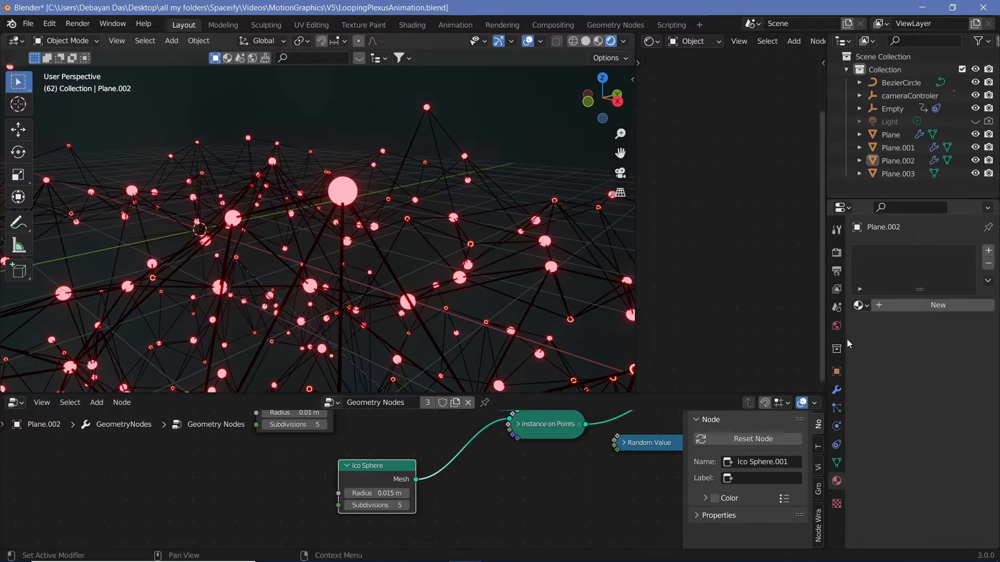
{"action": "right_click", "coordinate": [345, 192]}
{"action": "left_click", "coordinate": [887, 267]}
{"action": "middle_click_drag", "start_coordinate": [801, 274], "coordinate": [701, 279]}
{"action": "left_click", "coordinate": [759, 277]}
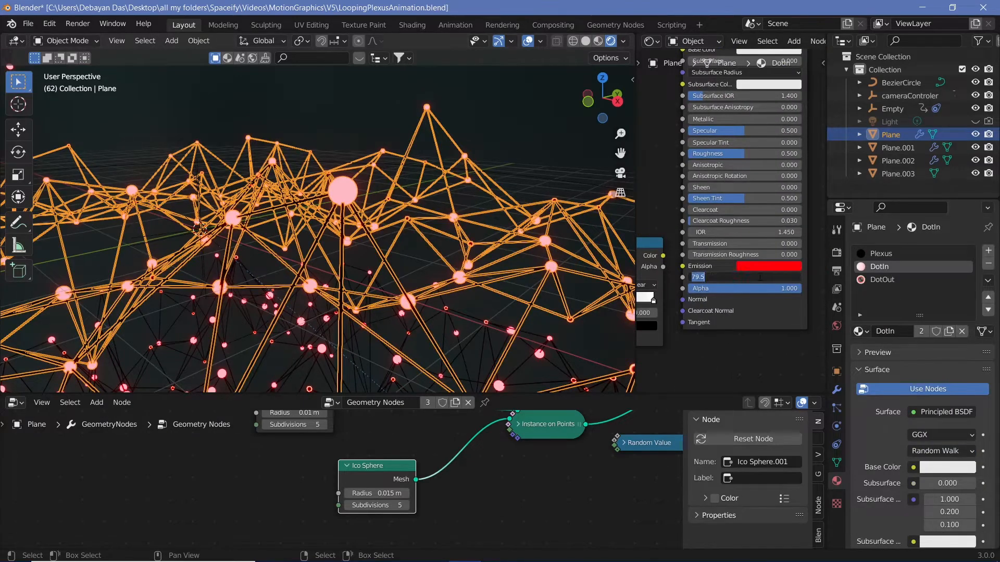
{"action": "type", "text": "0"}
{"action": "key", "text": "Return"}
{"action": "left_click", "coordinate": [768, 266]}
{"action": "left_click", "coordinate": [825, 191]}
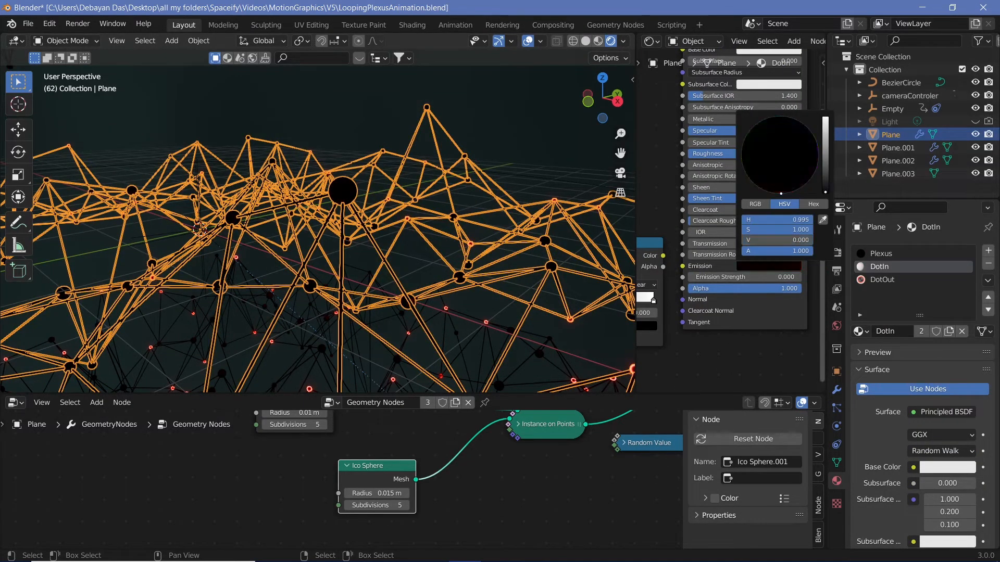
Step: Set the DotIn shader's transmission to 1 and the material's blend mode to Alpha Blend
{"action": "left_click_drag", "start_coordinate": [708, 260], "coordinate": [793, 260]}
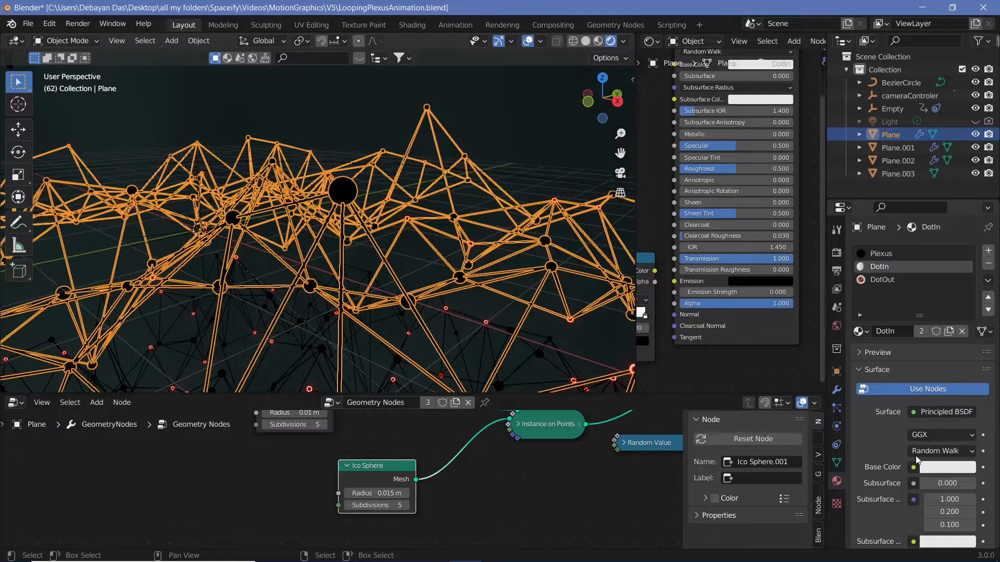
{"action": "scroll", "coordinate": [916, 458], "scroll_direction": "down", "scroll_amount": 3}
{"action": "left_click_drag", "start_coordinate": [992, 352], "coordinate": [992, 519]}
{"action": "left_click", "coordinate": [946, 457]}
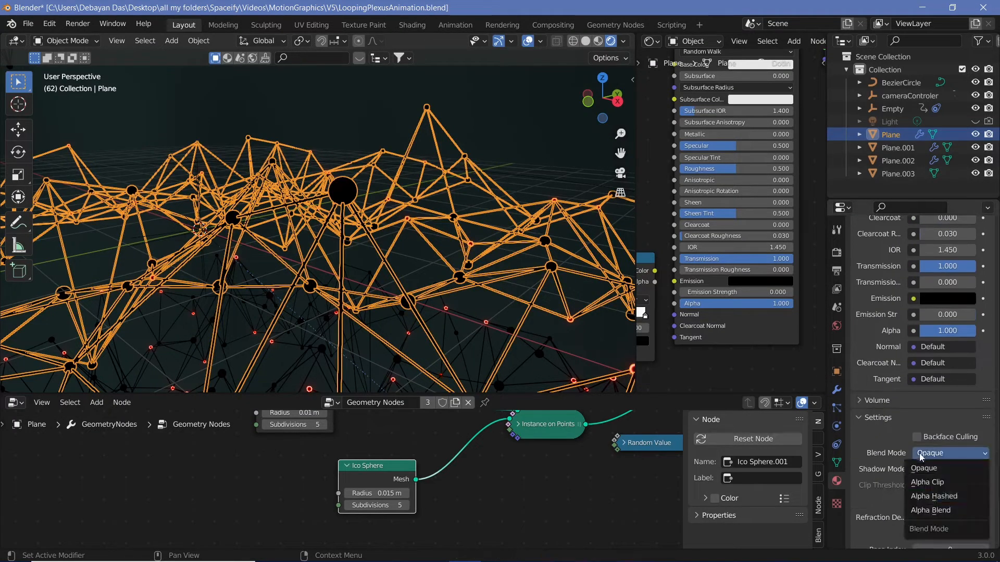
{"action": "left_click", "coordinate": [929, 506]}
Step: Inspect a dot up close with the viewport overlays hidden, and set the DotIn shader's IOR to 0
{"action": "middle_click_drag", "start_coordinate": [364, 271], "coordinate": [383, 267]}
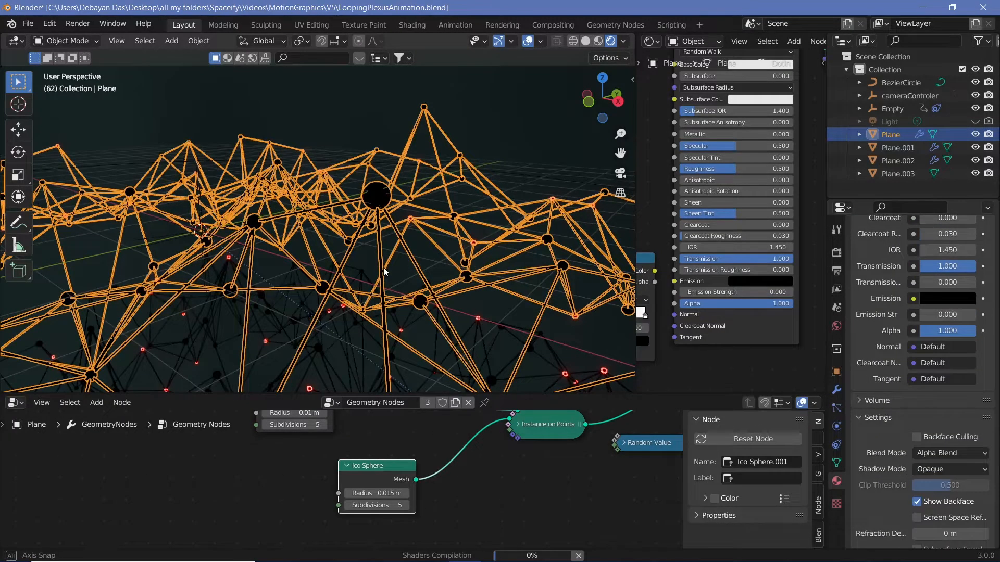
{"action": "scroll", "coordinate": [407, 252], "scroll_direction": "up", "scroll_amount": 4}
{"action": "middle_click_drag", "start_coordinate": [430, 244], "coordinate": [421, 296], "text": "shift"}
{"action": "scroll", "coordinate": [421, 301], "scroll_direction": "down", "scroll_amount": 5}
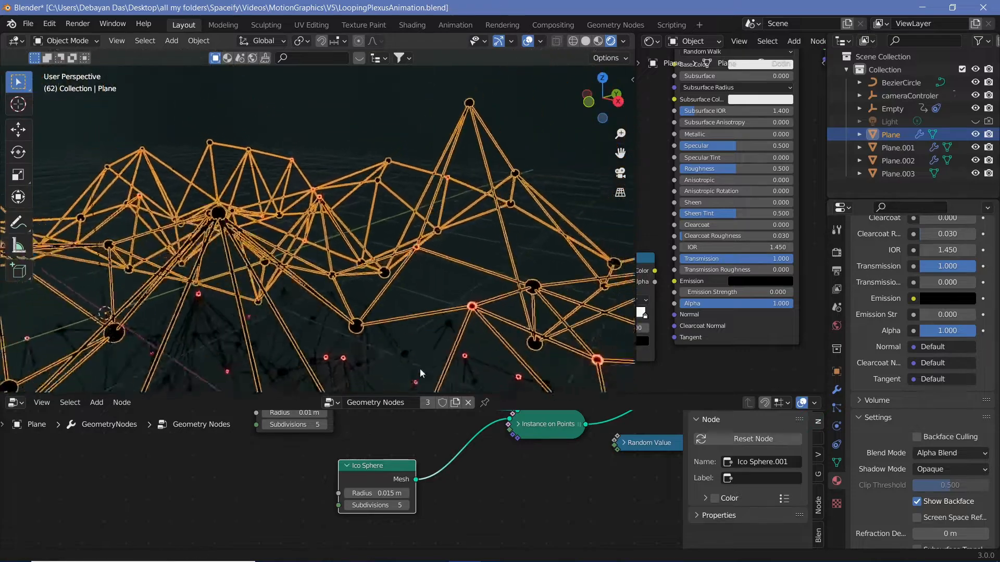
{"action": "middle_click_drag", "start_coordinate": [393, 242], "coordinate": [389, 222]}
{"action": "scroll", "coordinate": [393, 208], "scroll_direction": "up", "scroll_amount": 5}
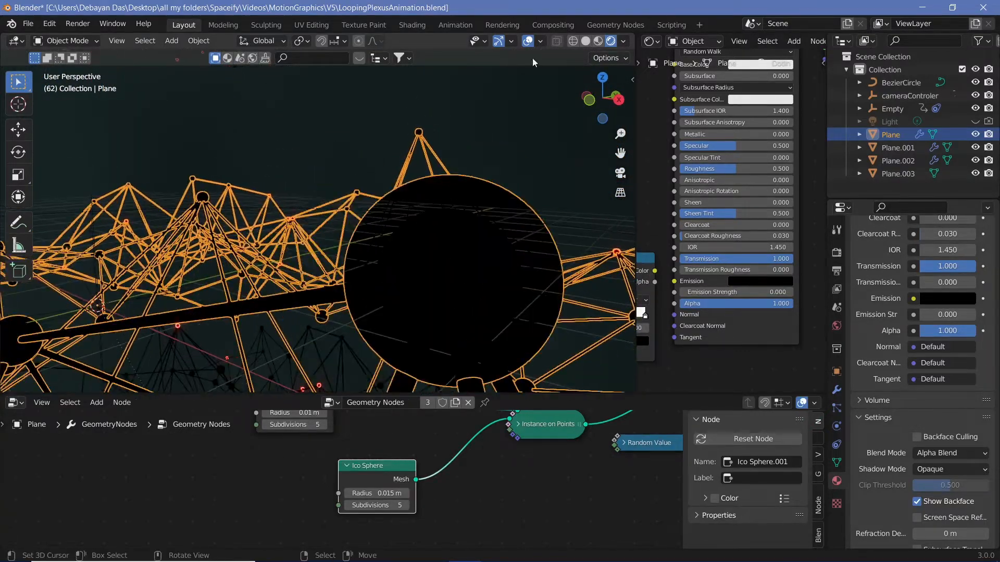
{"action": "key", "text": "shift+alt+z"}
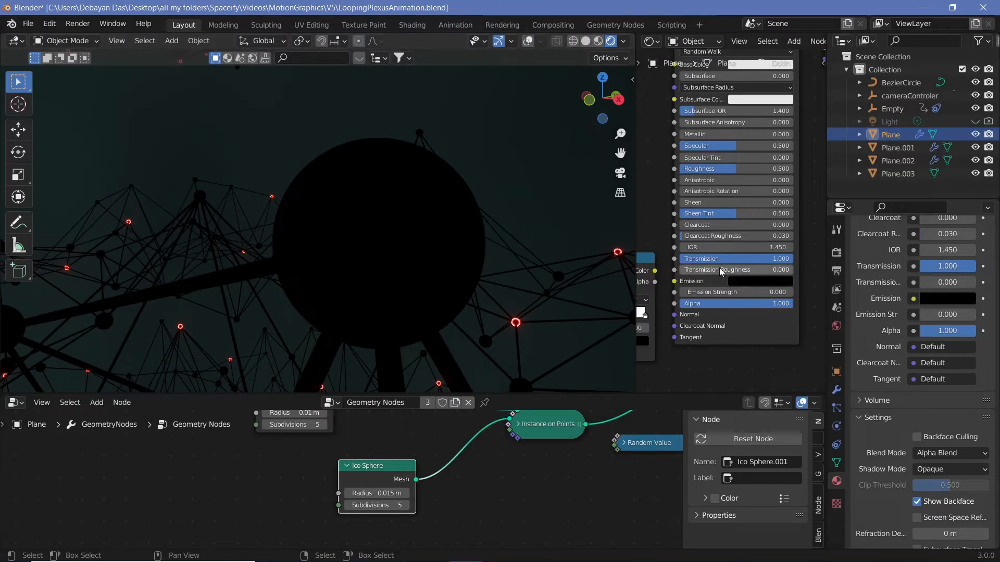
{"action": "left_click_drag", "start_coordinate": [731, 248], "coordinate": [680, 249]}
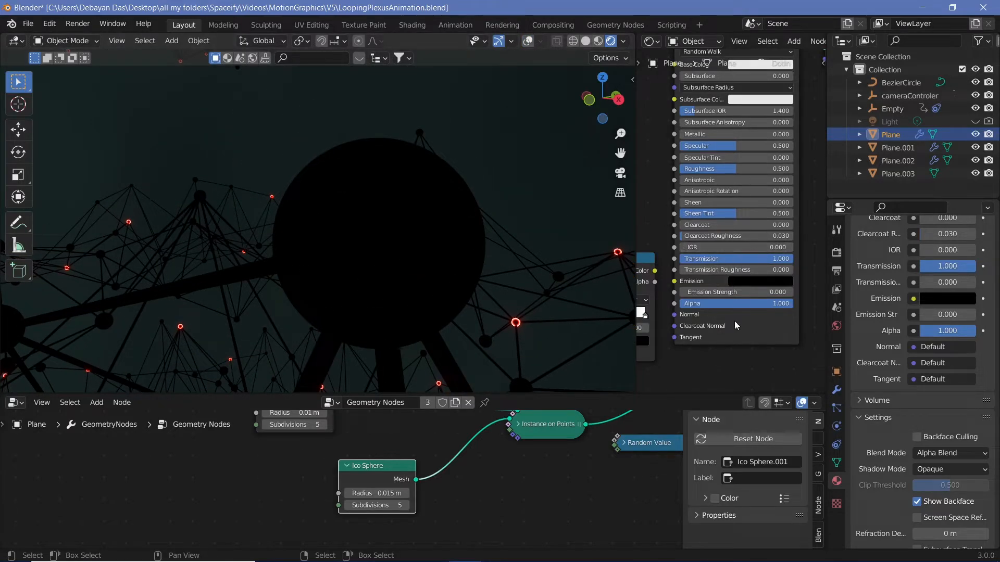
Step: Replace the DotIn material's Principled BSDF with a Transparent BSDF connected to the Material Output's Surface
{"action": "scroll", "coordinate": [737, 333], "scroll_direction": "down", "scroll_amount": 6}
{"action": "key", "text": "x"}
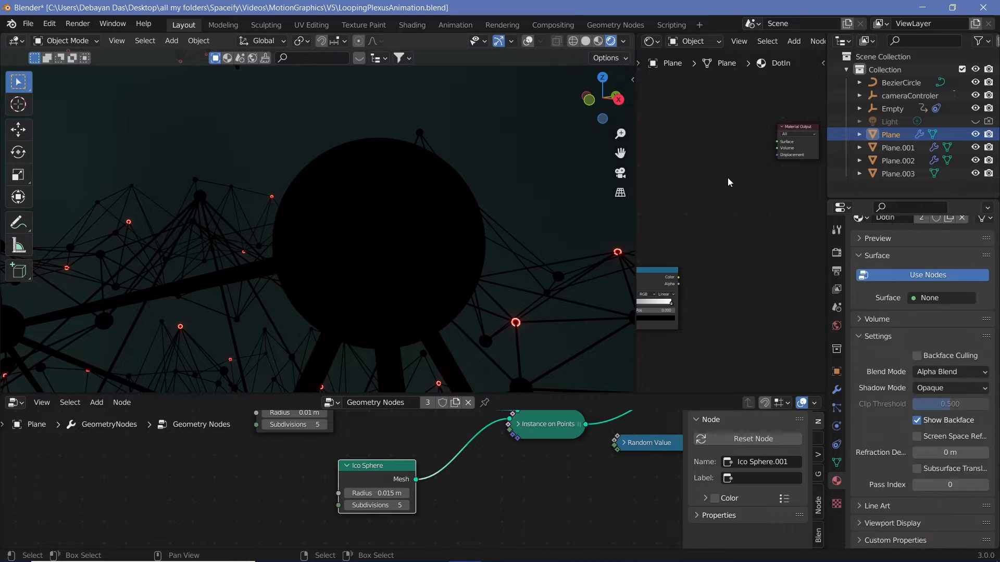
{"action": "key", "text": "shift+a"}
{"action": "left_click", "coordinate": [729, 178]}
{"action": "type", "text": "g"}
{"action": "key", "text": "BackSpace"}
{"action": "type", "text": "tran"}
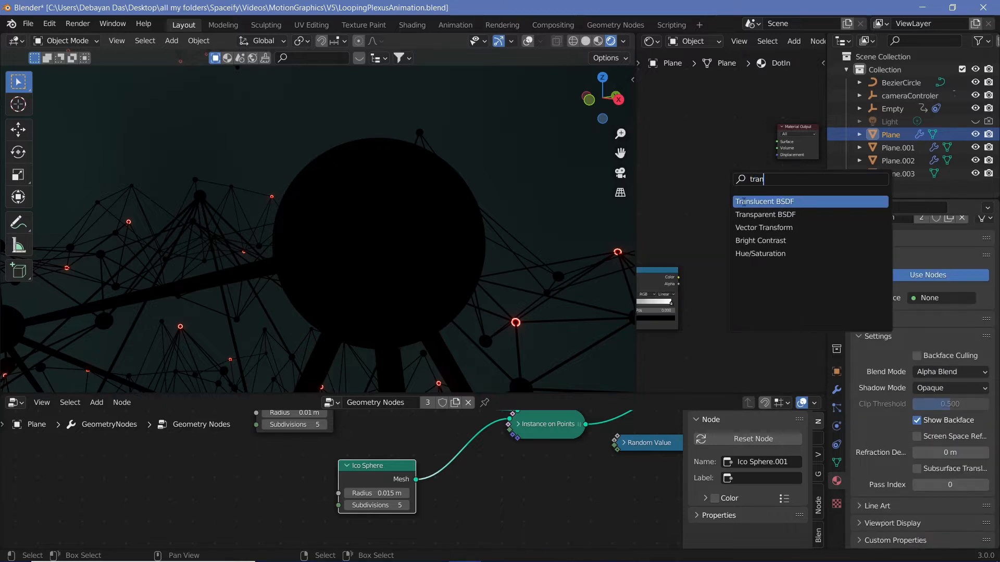
{"action": "left_click", "coordinate": [765, 214]}
{"action": "left_click", "coordinate": [731, 156]}
{"action": "left_click_drag", "start_coordinate": [740, 156], "coordinate": [777, 142]}
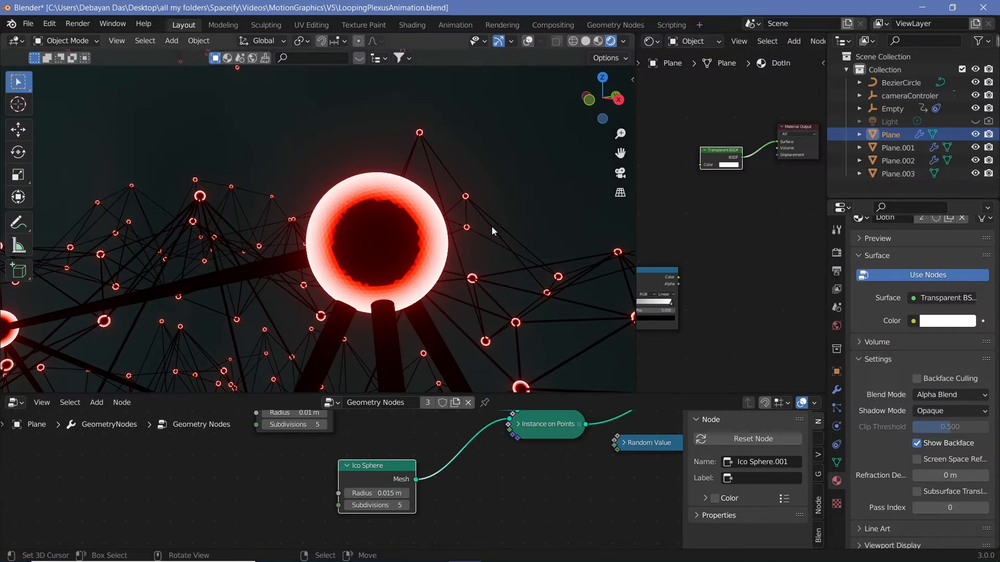
Step: Try a green and then a pinkish-red tint on the Transparent BSDF
{"action": "scroll", "coordinate": [731, 157], "scroll_direction": "up", "scroll_amount": 1}
{"action": "left_click", "coordinate": [730, 150]}
{"action": "left_click", "coordinate": [725, 52]}
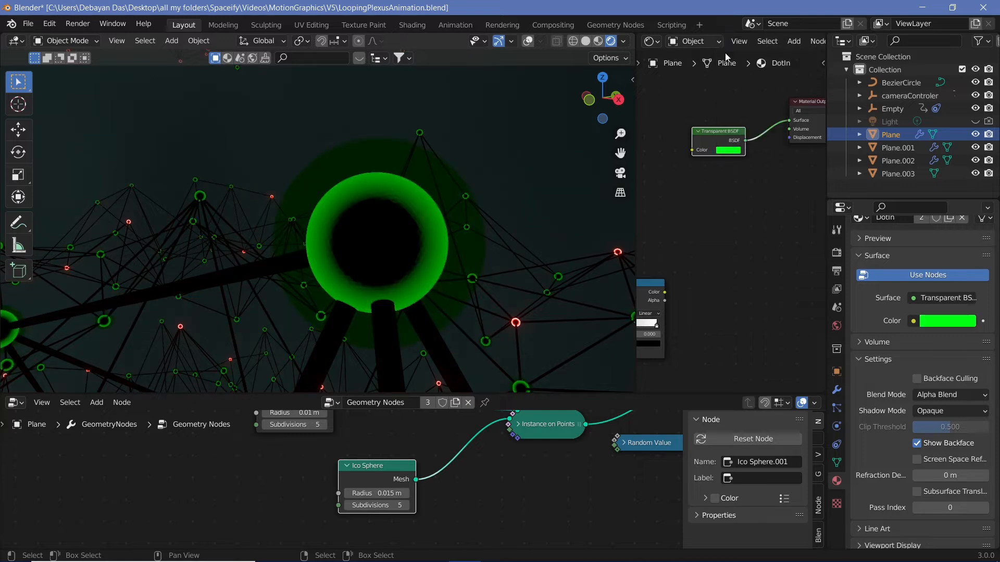
{"action": "left_click", "coordinate": [725, 153]}
{"action": "mouse_move", "coordinate": [737, 48]}
{"action": "left_mouse_down"}
{"action": "mouse_move", "coordinate": [770, 51]}
{"action": "mouse_move", "coordinate": [766, 90]}
{"action": "left_mouse_up"}
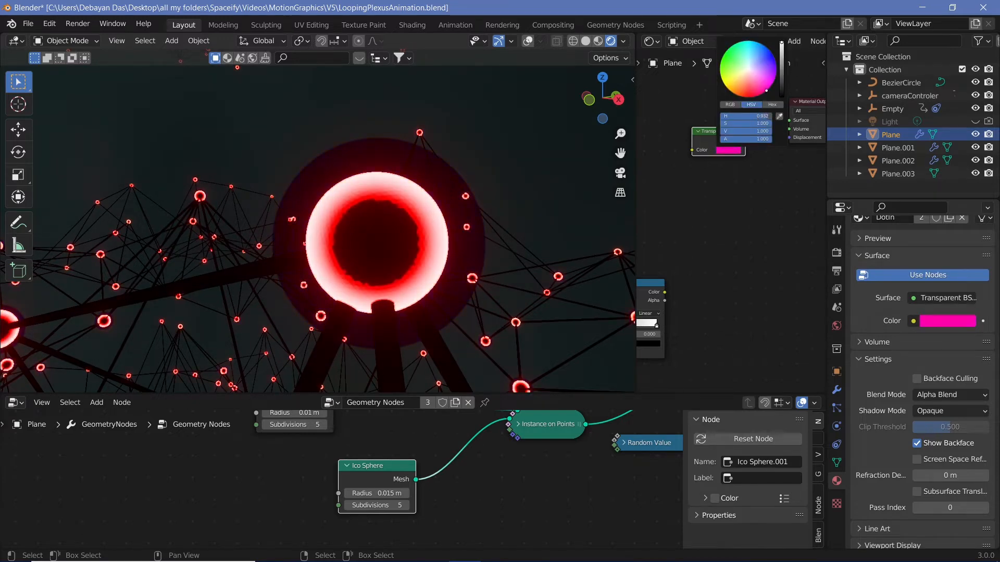
Step: Return to the camera view and delete the unused ColorRamp node from the DotIn material
{"action": "middle_click_drag", "start_coordinate": [518, 235], "coordinate": [451, 266]}
{"action": "key", "text": "KP_0"}
{"action": "middle_click_drag", "start_coordinate": [716, 285], "coordinate": [781, 297]}
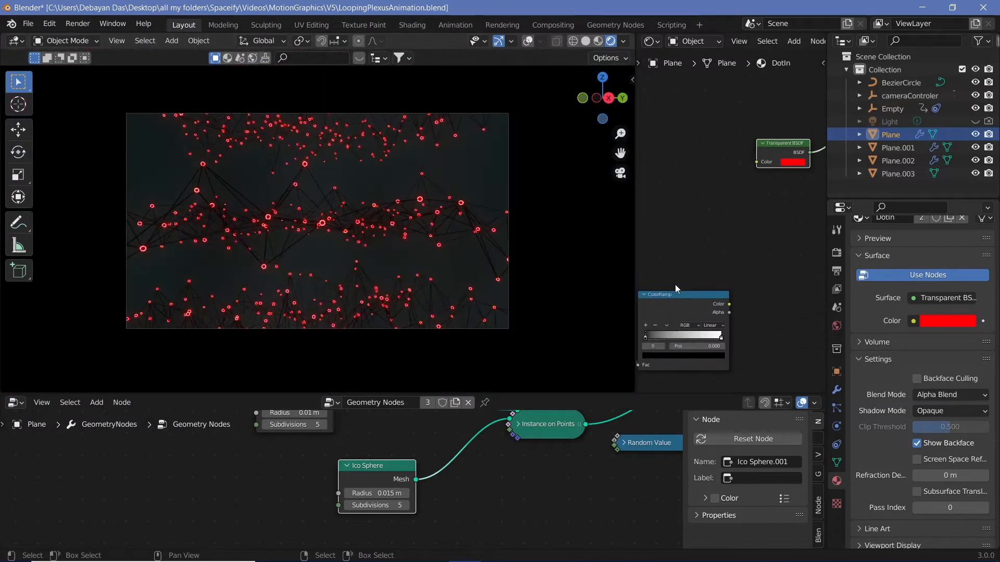
{"action": "left_click", "coordinate": [679, 303]}
{"action": "key", "text": "x"}
Step: Set the Transparent BSDF's colour to a saturated blue
{"action": "middle_click_drag", "start_coordinate": [764, 195], "coordinate": [714, 231]}
{"action": "scroll", "coordinate": [714, 231], "scroll_direction": "down", "scroll_amount": 1}
{"action": "left_click", "coordinate": [747, 176]}
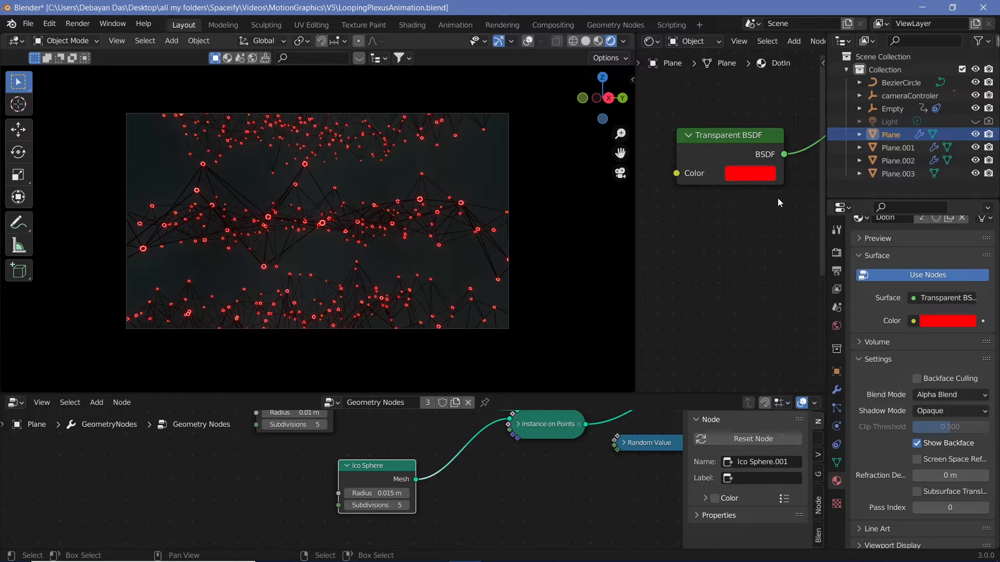
{"action": "left_click", "coordinate": [755, 175]}
{"action": "left_click_drag", "start_coordinate": [786, 190], "coordinate": [823, 204]}
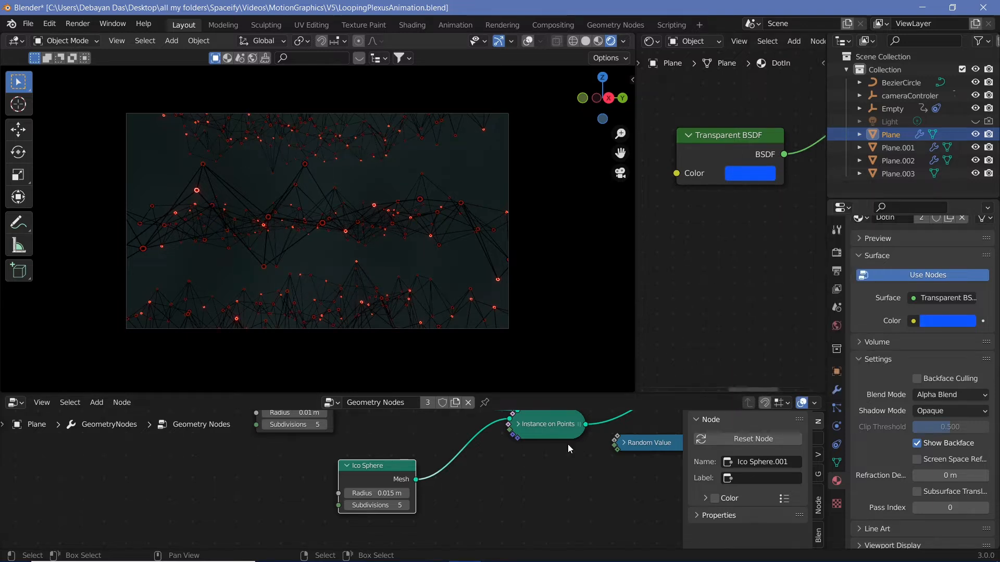
Step: Expand the Random Value node in the geometry nodes and set its Max to 0.7
{"action": "middle_click_drag", "start_coordinate": [501, 507], "coordinate": [388, 526]}
{"action": "left_click", "coordinate": [511, 463]}
{"action": "middle_click_drag", "start_coordinate": [609, 489], "coordinate": [617, 458]}
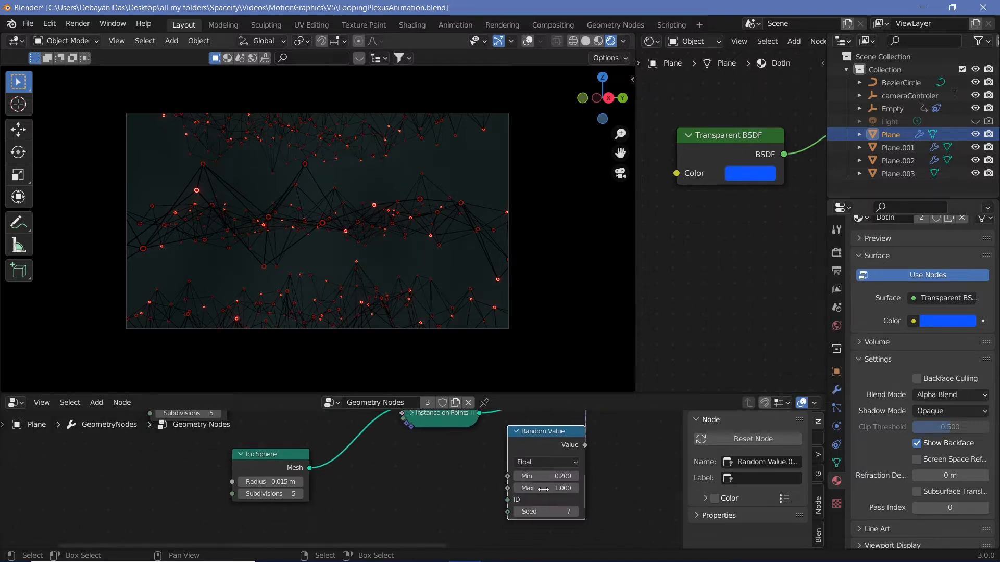
{"action": "left_click", "coordinate": [577, 490]}
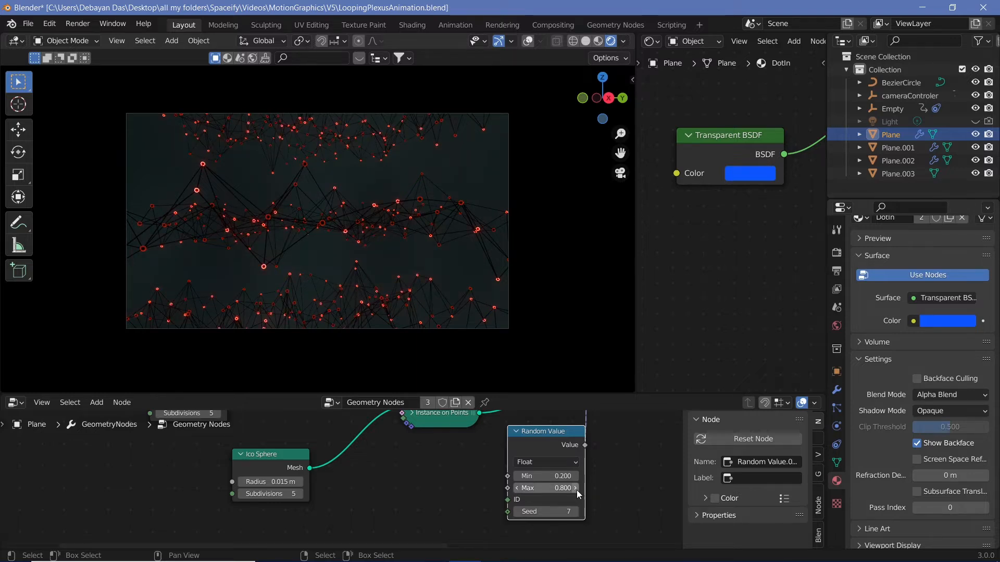
{"action": "left_click", "coordinate": [517, 488]}
{"action": "left_click", "coordinate": [517, 489]}
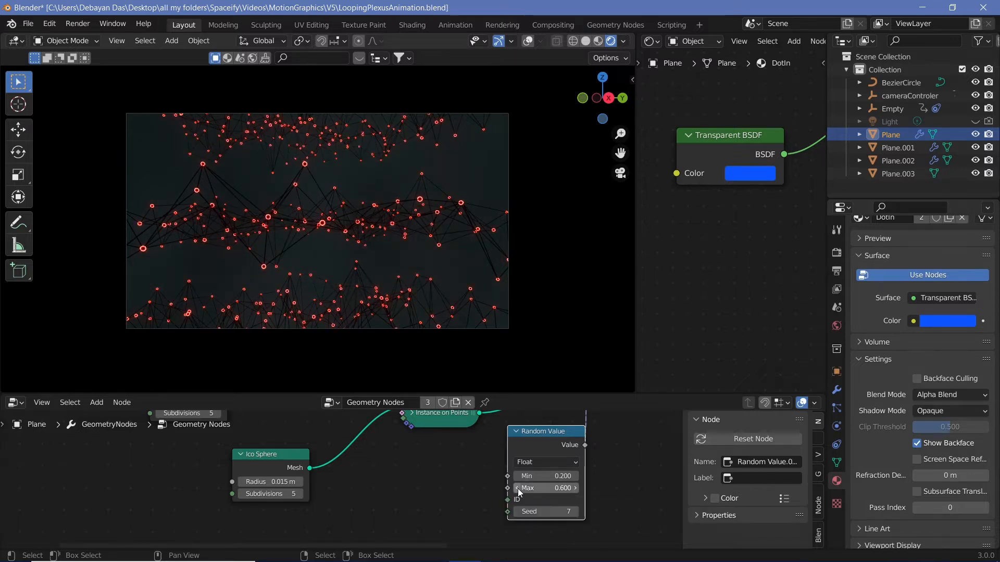
{"action": "left_click", "coordinate": [576, 489]}
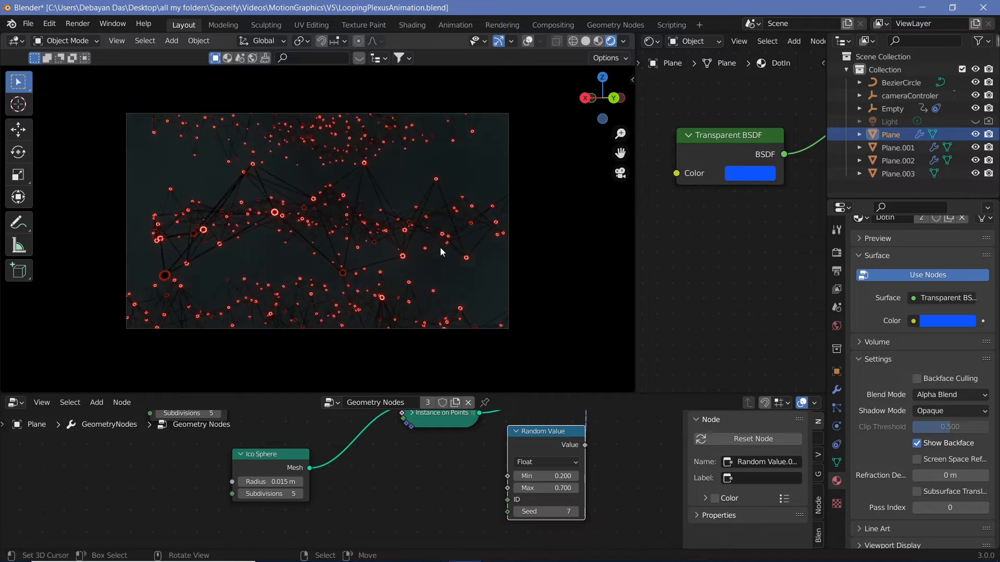
Step: Play back the animation, turn the viewport overlays back on, and deselect the plexus object
{"action": "key", "text": "space"}
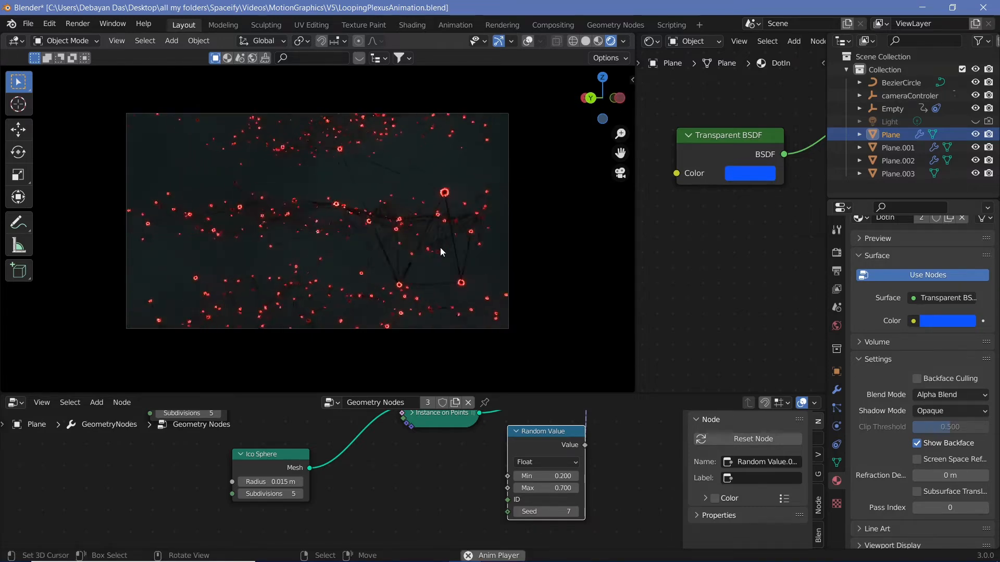
{"action": "left_click", "coordinate": [528, 41]}
{"action": "left_click", "coordinate": [461, 165]}
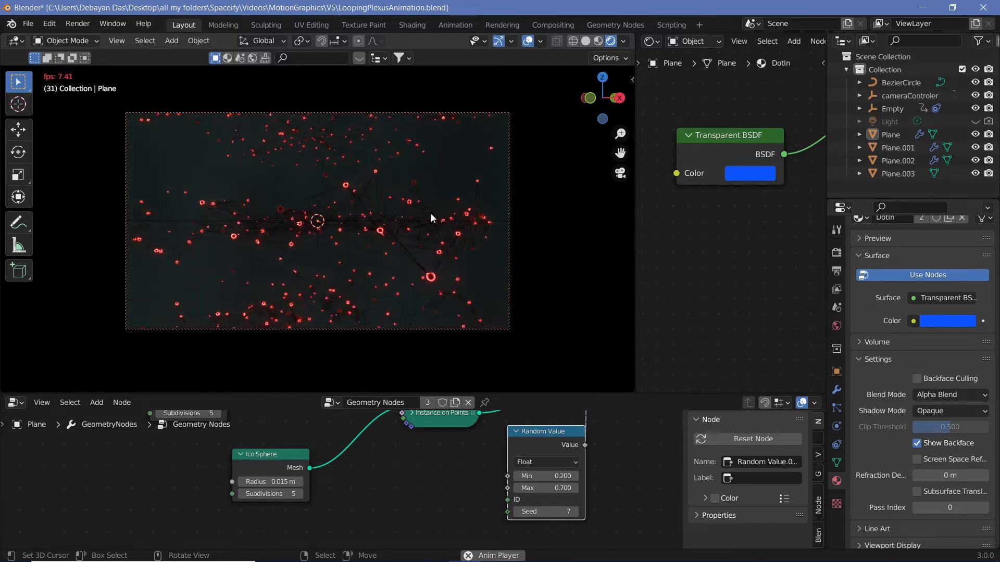
{"action": "key", "text": "space"}
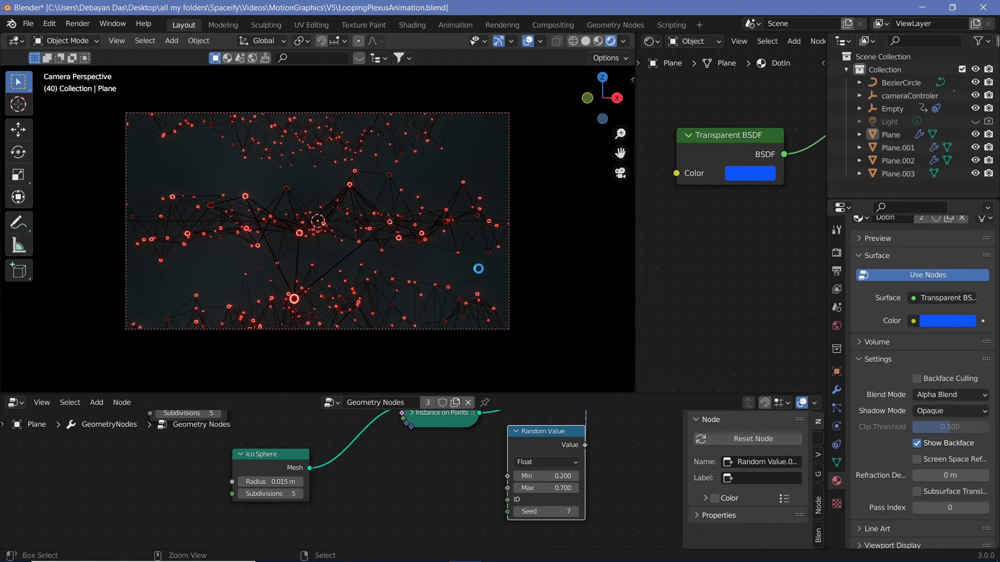
Step: Save the file and render frame 40 as a still image, closing the render window after viewing it
{"action": "key", "text": "ctrl+s"}
{"action": "left_click", "coordinate": [77, 24]}
{"action": "left_click", "coordinate": [99, 36]}
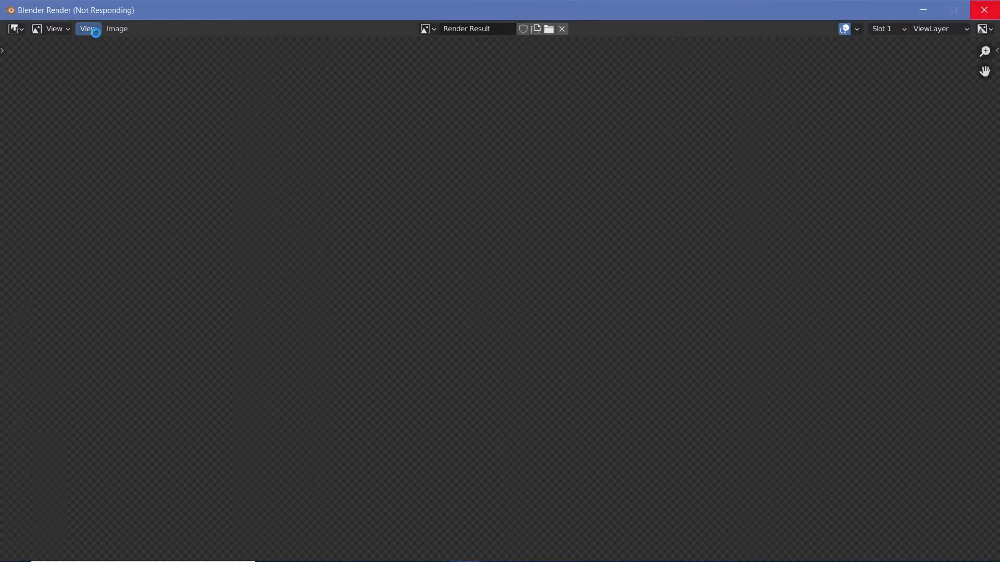
{"action": "key", "text": "Escape"}
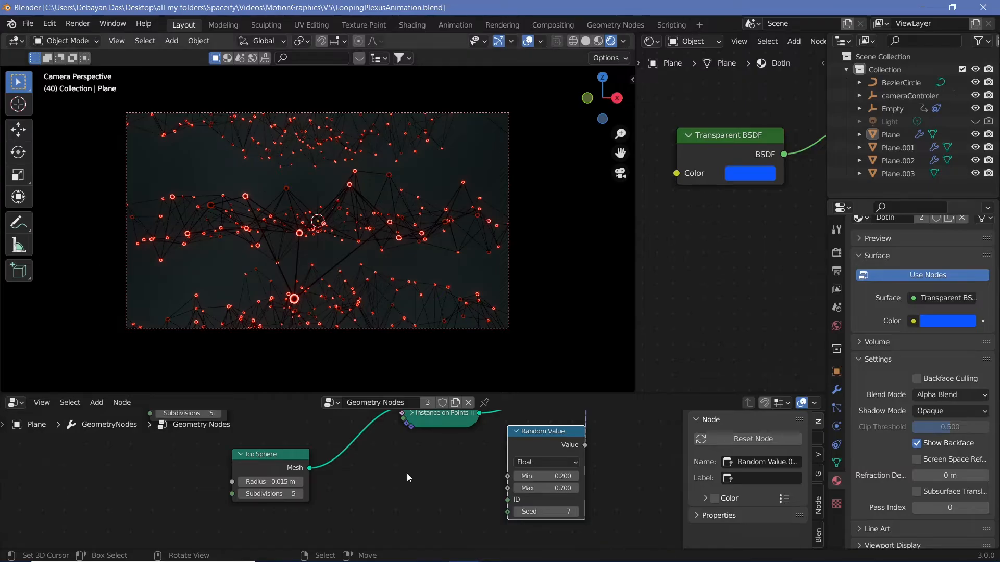
{"action": "left_click", "coordinate": [531, 494]}
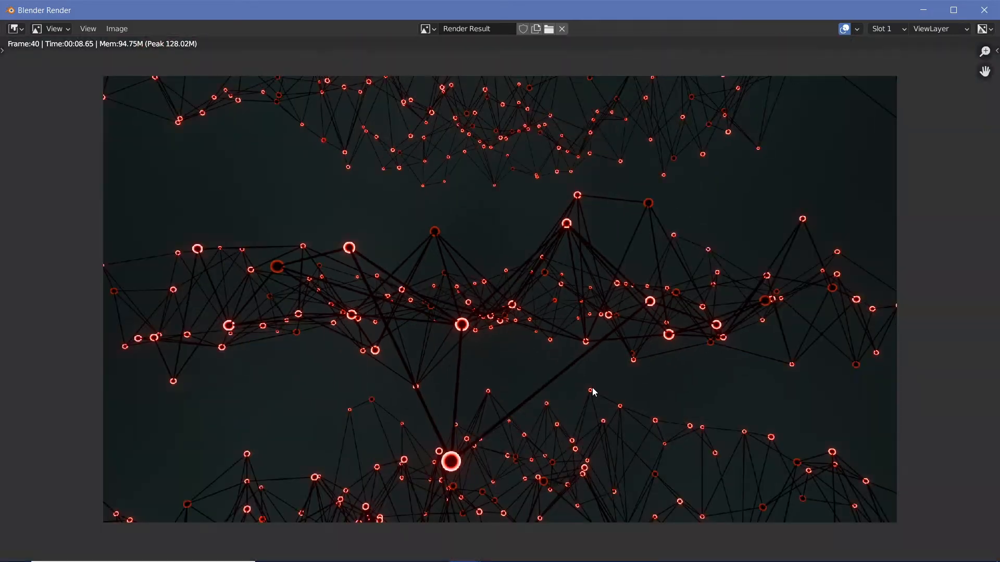
{"action": "left_click", "coordinate": [984, 10]}
Step: Set the Bloom Clamp to 4 in the render settings
{"action": "left_click", "coordinate": [836, 252]}
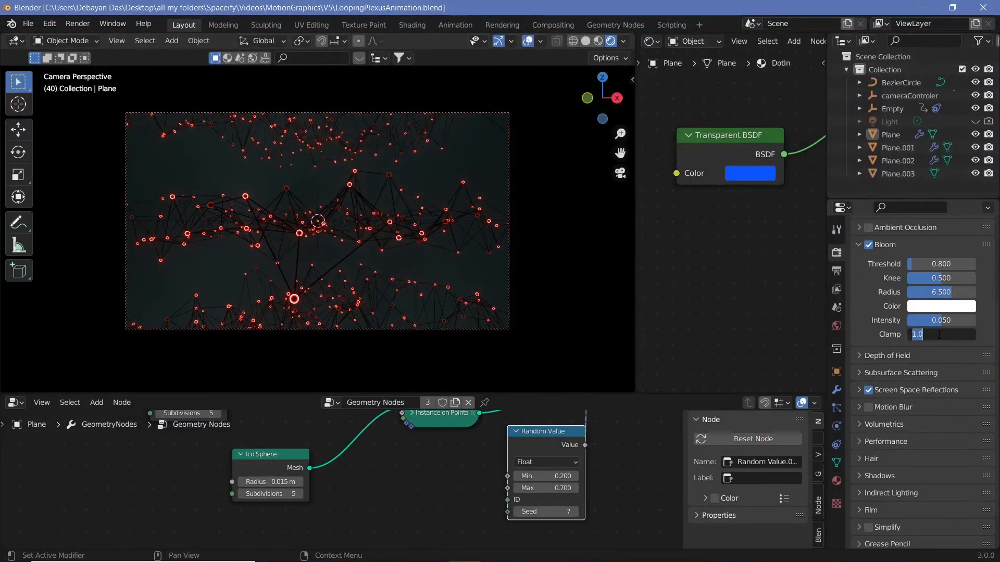
{"action": "type", "text": "2"}
{"action": "key", "text": "Return"}
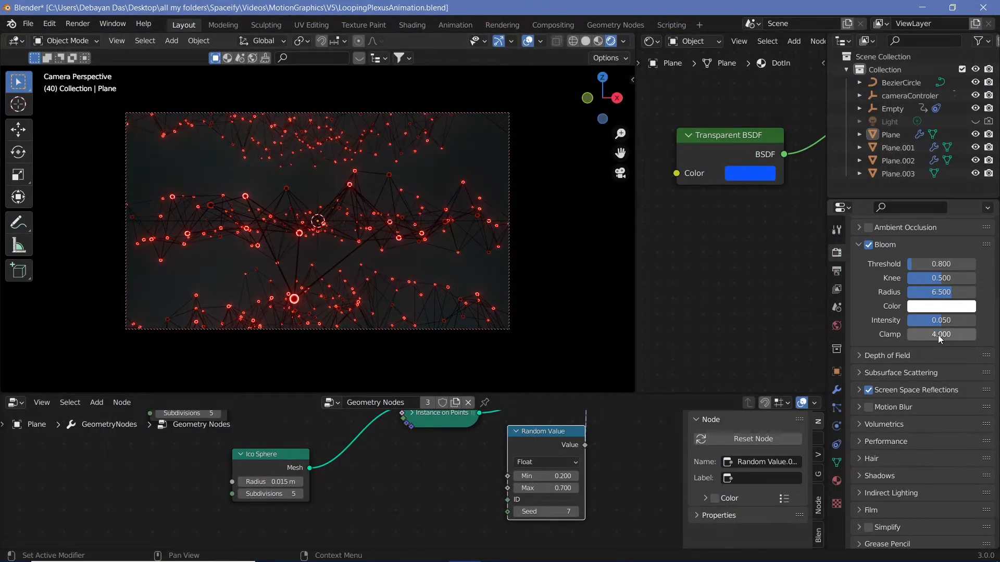
{"action": "left_click", "coordinate": [938, 335]}
{"action": "type", "text": "0"}
{"action": "key", "text": "Return"}
{"action": "left_click", "coordinate": [938, 335]}
{"action": "key", "text": "Return"}
Step: Render frame 40 as a still image with the new bloom clamp and close the render window
{"action": "left_click", "coordinate": [78, 24]}
{"action": "left_click", "coordinate": [91, 32]}
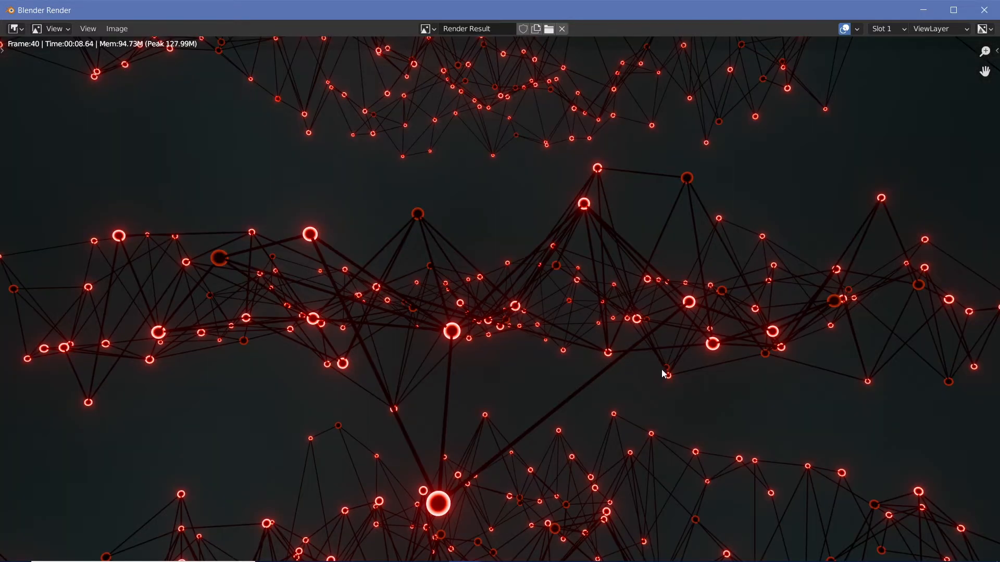
{"action": "left_click", "coordinate": [984, 10]}
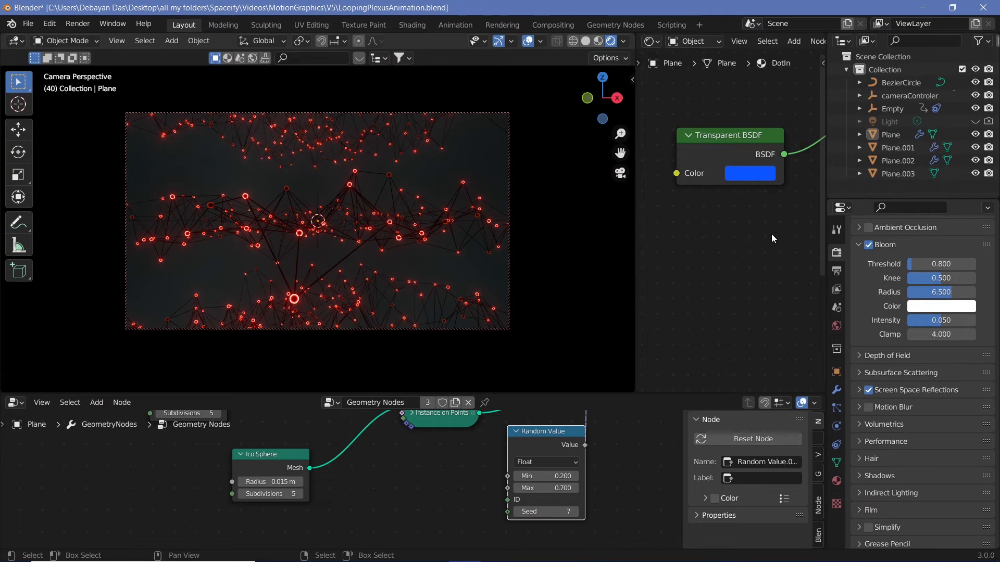
Step: Select the backdrop Plane.003 and set its ColorRamp's end stop to position 0.989 with a dark teal of hue 0.511, saturation 0.887, value 0.010
{"action": "left_click", "coordinate": [585, 272]}
{"action": "scroll", "coordinate": [752, 244], "scroll_direction": "down", "scroll_amount": 3}
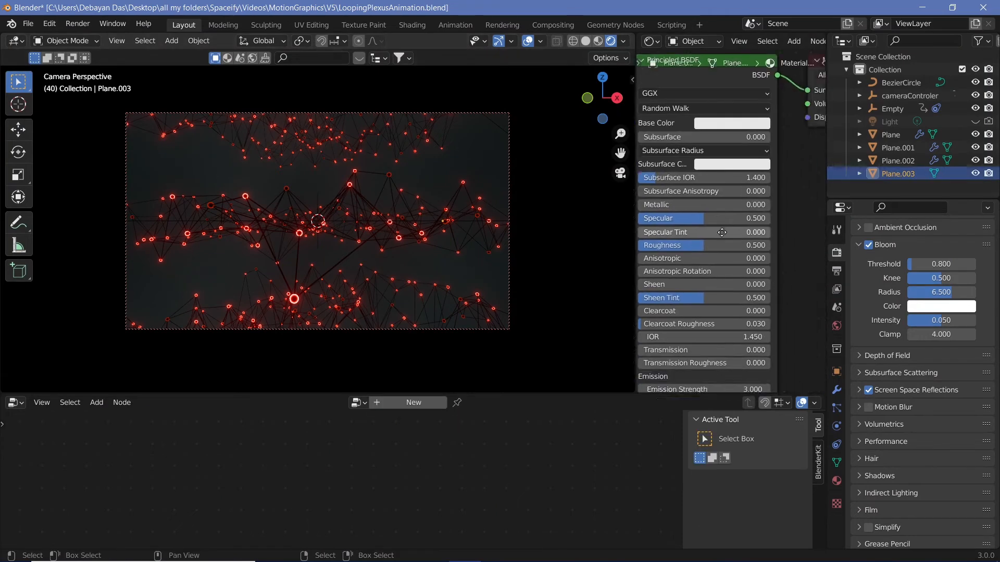
{"action": "left_click", "coordinate": [738, 101]}
{"action": "left_click_drag", "start_coordinate": [821, 154], "coordinate": [735, 361]}
{"action": "middle_click_drag", "start_coordinate": [800, 360], "coordinate": [727, 246]}
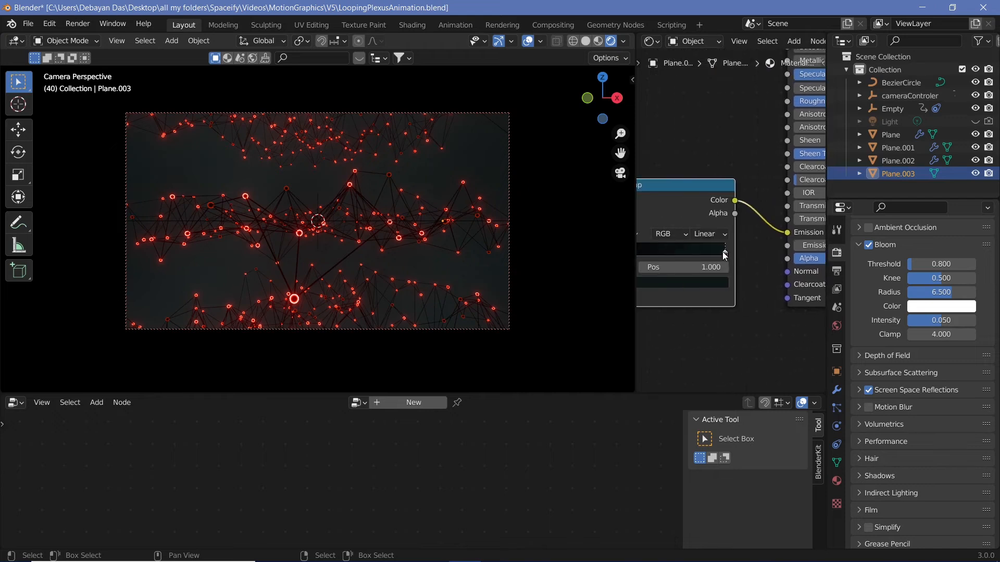
{"action": "left_click", "coordinate": [702, 285]}
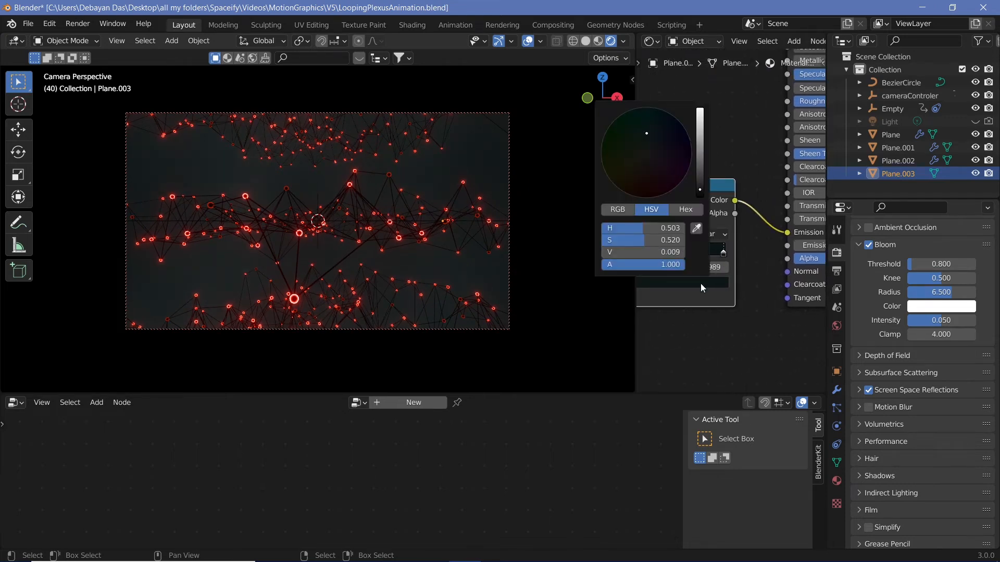
{"action": "left_click_drag", "start_coordinate": [701, 162], "coordinate": [700, 190]}
{"action": "left_click", "coordinate": [647, 112]}
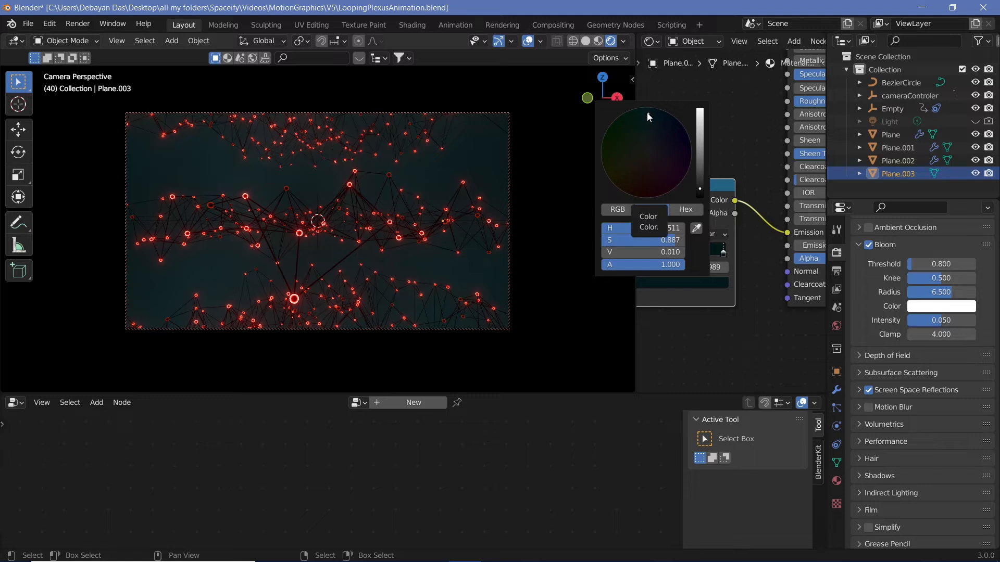
Step: Move the ColorRamp's black stop to the start and set the backdrop Noise Texture's Roughness to 1 and Detail to 2.7
{"action": "middle_click_drag", "start_coordinate": [715, 336], "coordinate": [803, 340]}
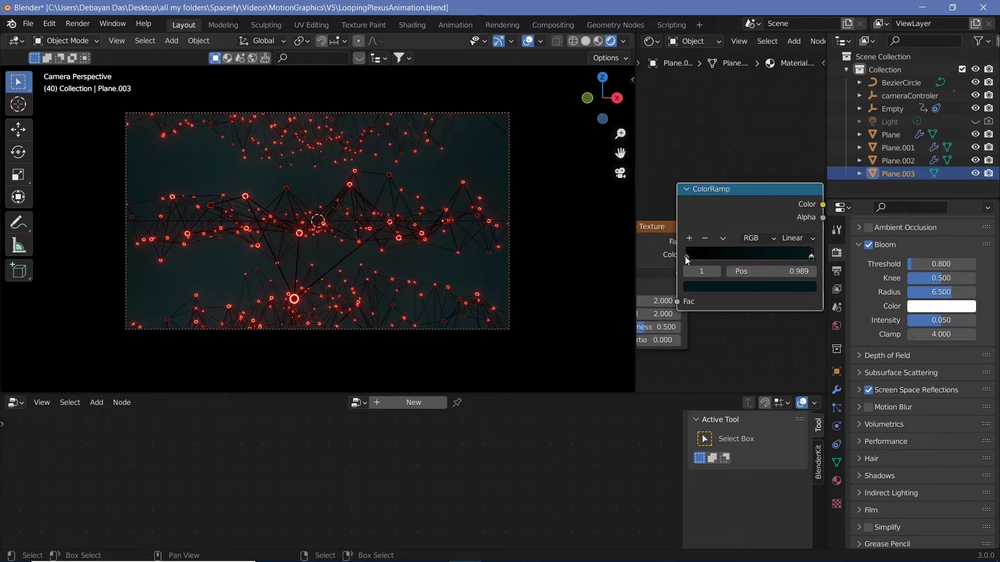
{"action": "left_click", "coordinate": [695, 256]}
{"action": "left_click_drag", "start_coordinate": [696, 256], "coordinate": [685, 256]}
{"action": "middle_click_drag", "start_coordinate": [655, 307], "coordinate": [699, 301]}
{"action": "left_click_drag", "start_coordinate": [703, 280], "coordinate": [686, 276]}
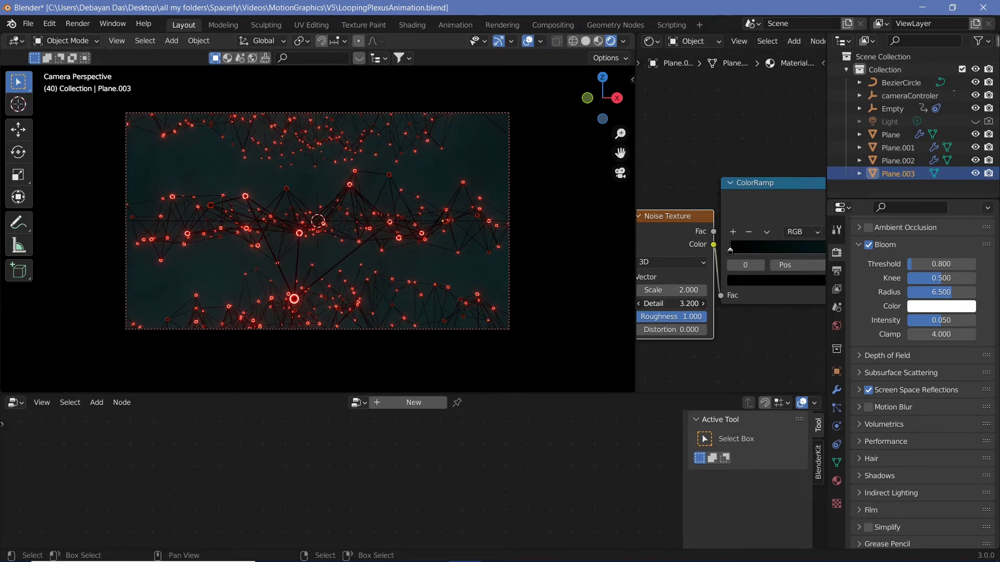
Step: Play back the animation to check the teal backdrop, and open the World properties
{"action": "key", "text": "space"}
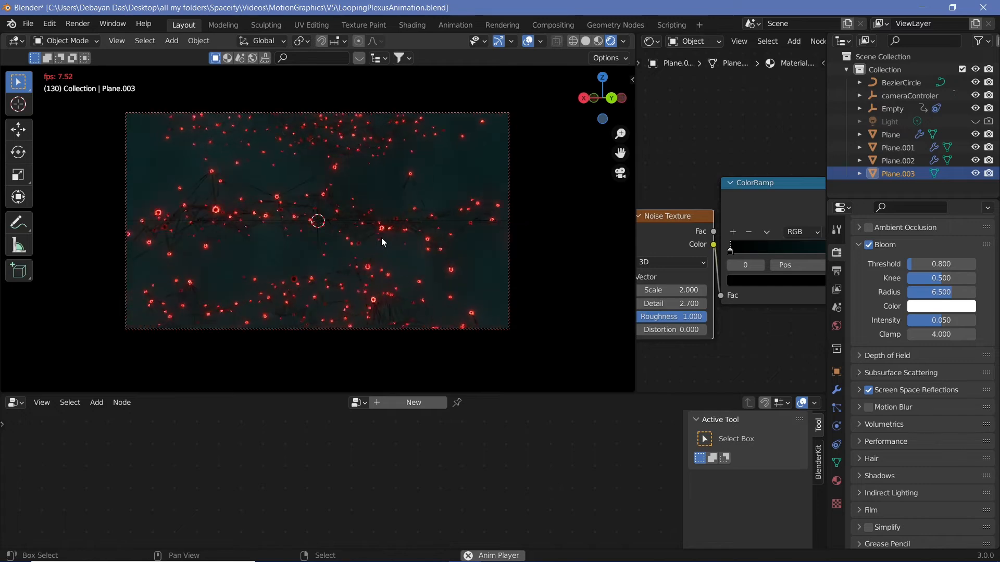
{"action": "key", "text": "space"}
{"action": "left_click", "coordinate": [837, 325]}
{"action": "key", "text": "space"}
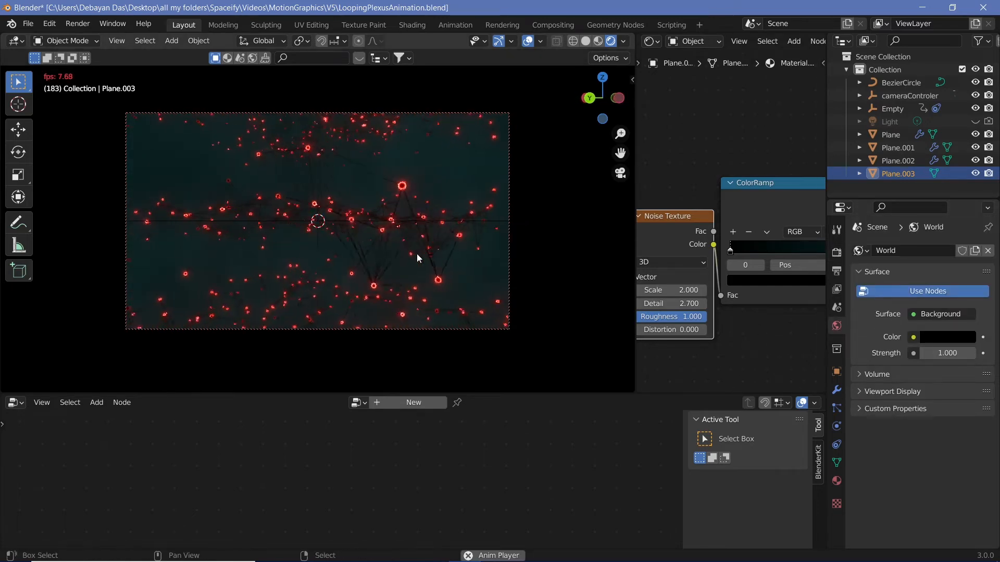
{"action": "key", "text": "space"}
Step: Render frame 199 as a still image, view the whole picture, and close the render window
{"action": "left_click", "coordinate": [78, 23]}
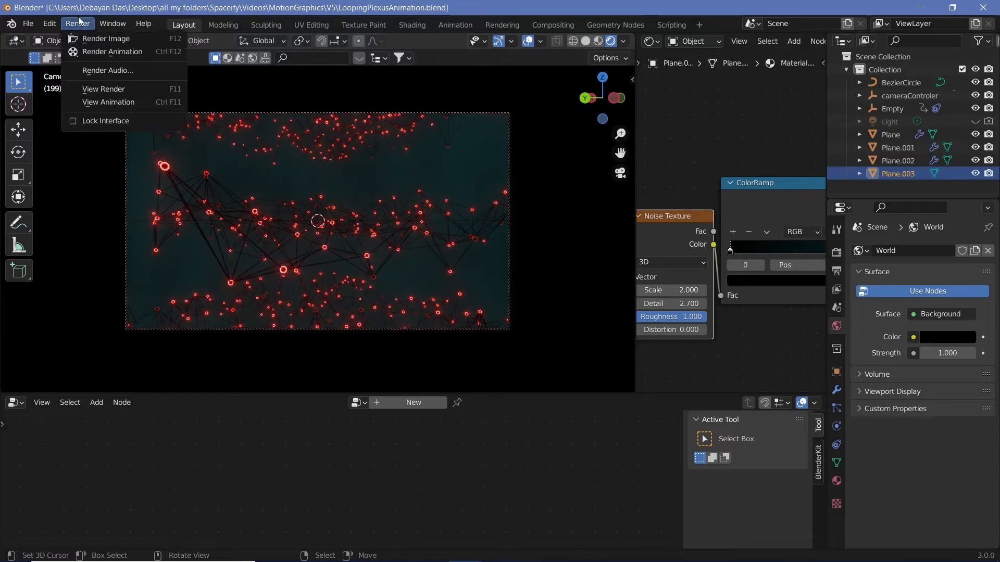
{"action": "left_click", "coordinate": [103, 38]}
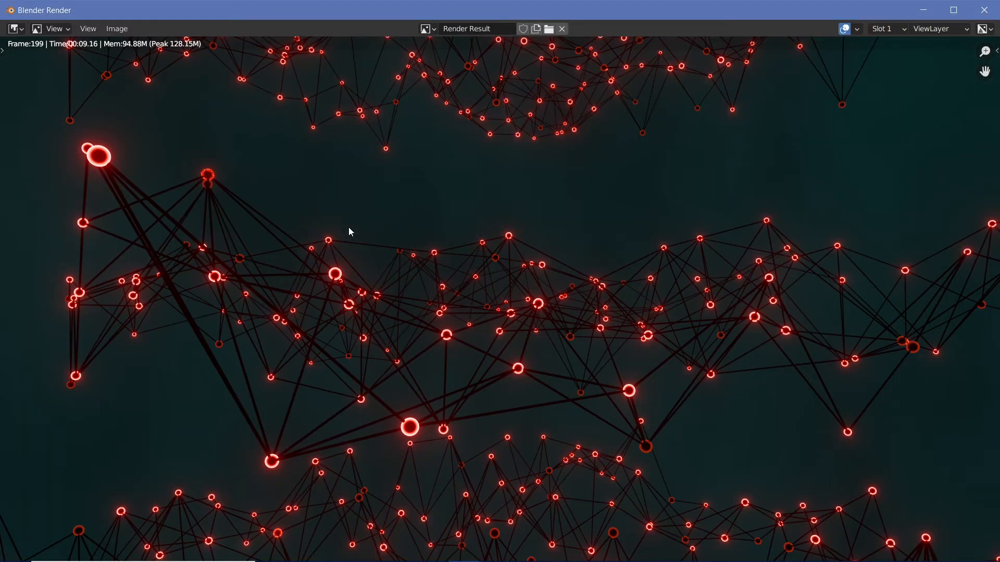
{"action": "scroll", "coordinate": [550, 334], "scroll_direction": "down", "scroll_amount": 1}
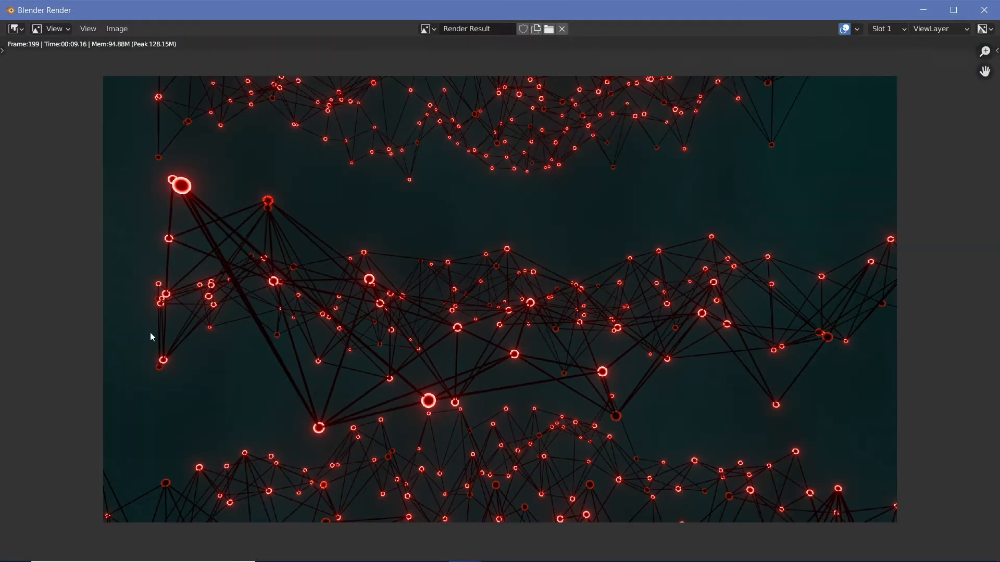
{"action": "left_click", "coordinate": [985, 9]}
Step: Advance the animation to frame 233 and scale the cameraControler down to about 0.86 to bring the camera closer
{"action": "key", "text": "space"}
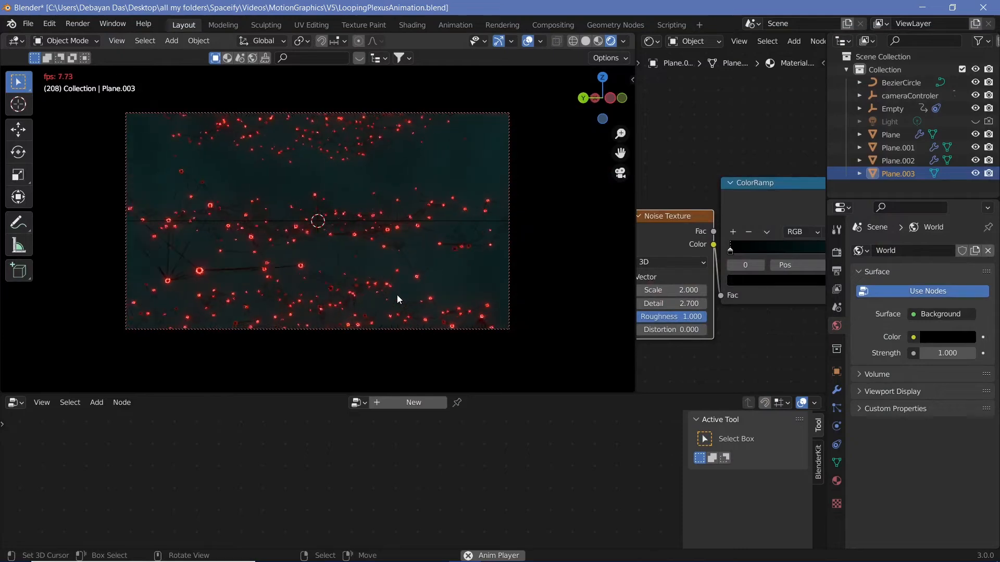
{"action": "key", "text": "space"}
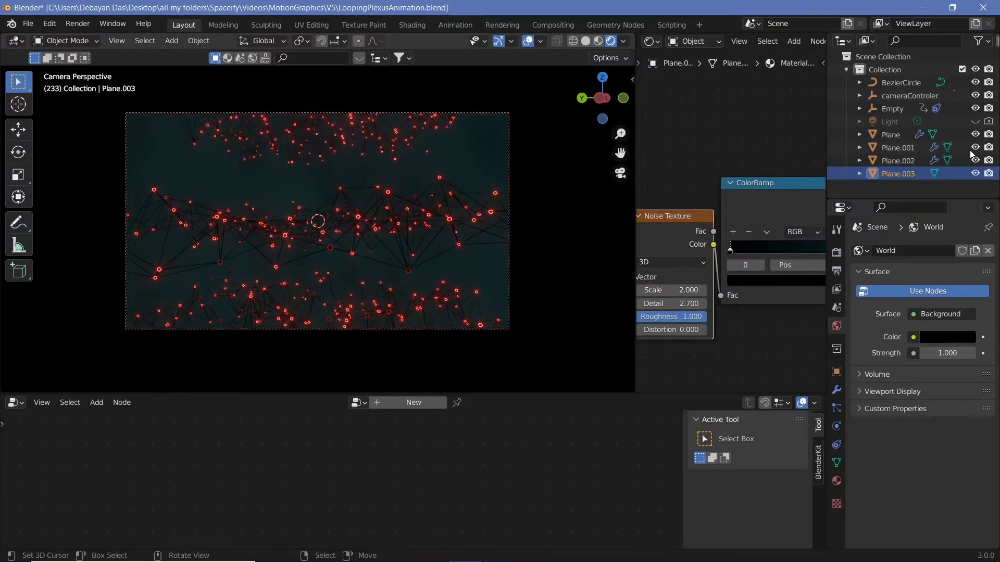
{"action": "left_click", "coordinate": [895, 95]}
{"action": "key", "text": "s"}
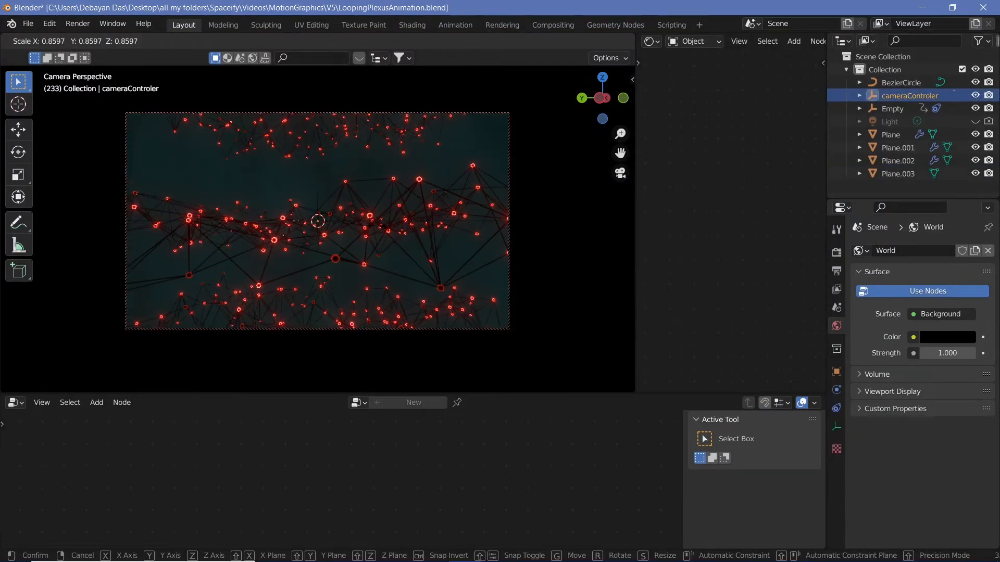
{"action": "left_click", "coordinate": [375, 227]}
Step: Play back the animation in several stretches to check the closer camera orbit
{"action": "key", "text": "space"}
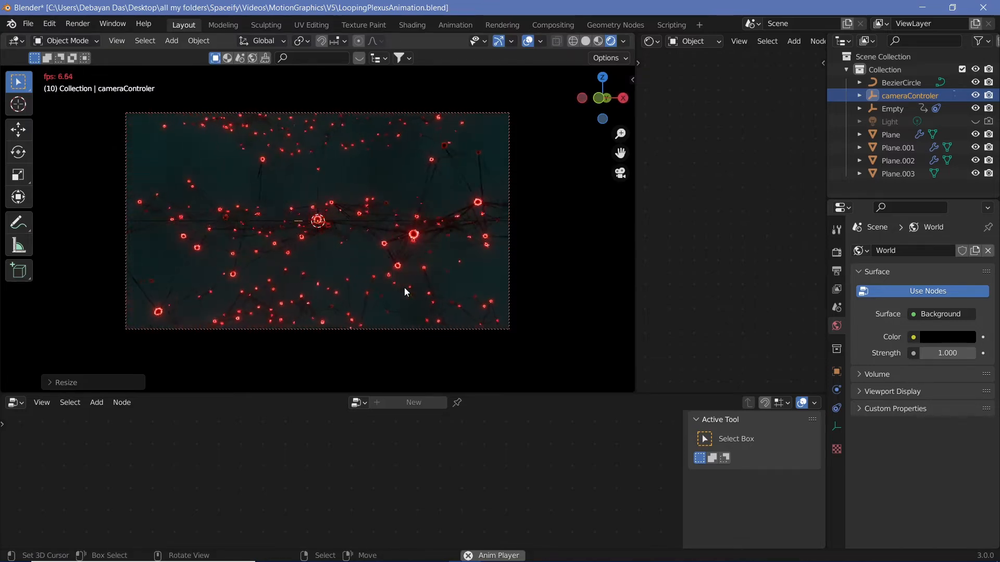
{"action": "key", "text": "space"}
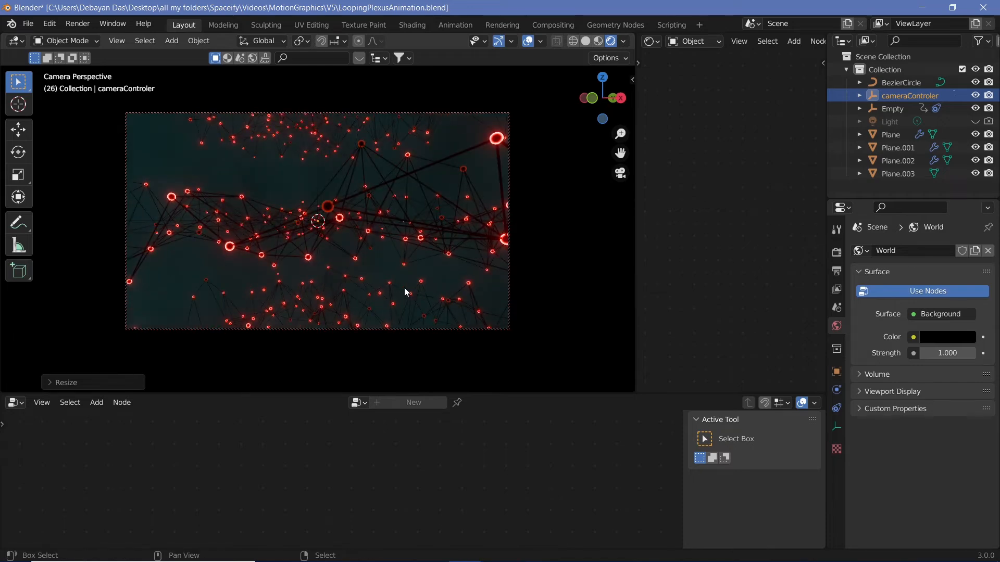
{"action": "key", "text": "space"}
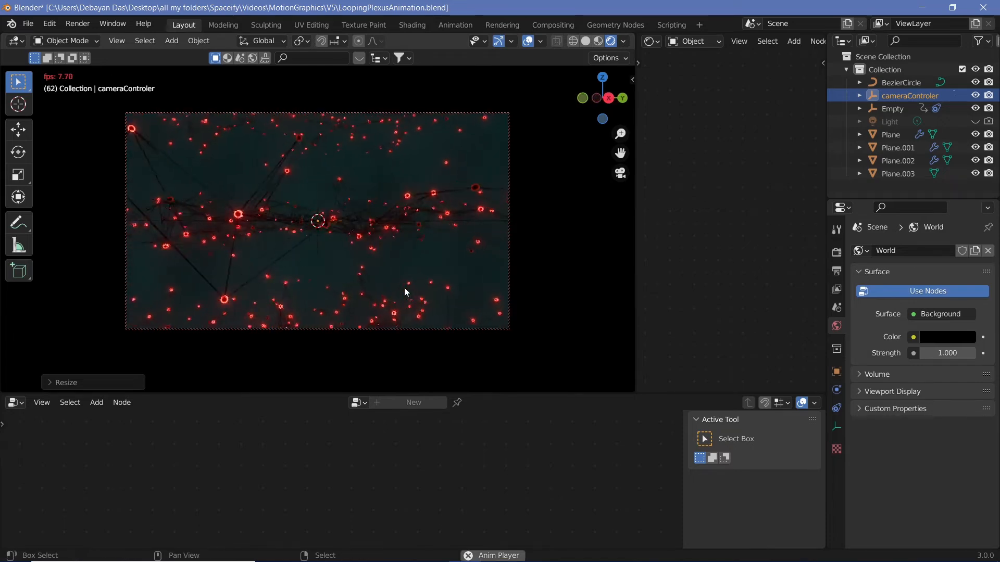
{"action": "key", "text": "space"}
{"action": "key", "text": "space"}
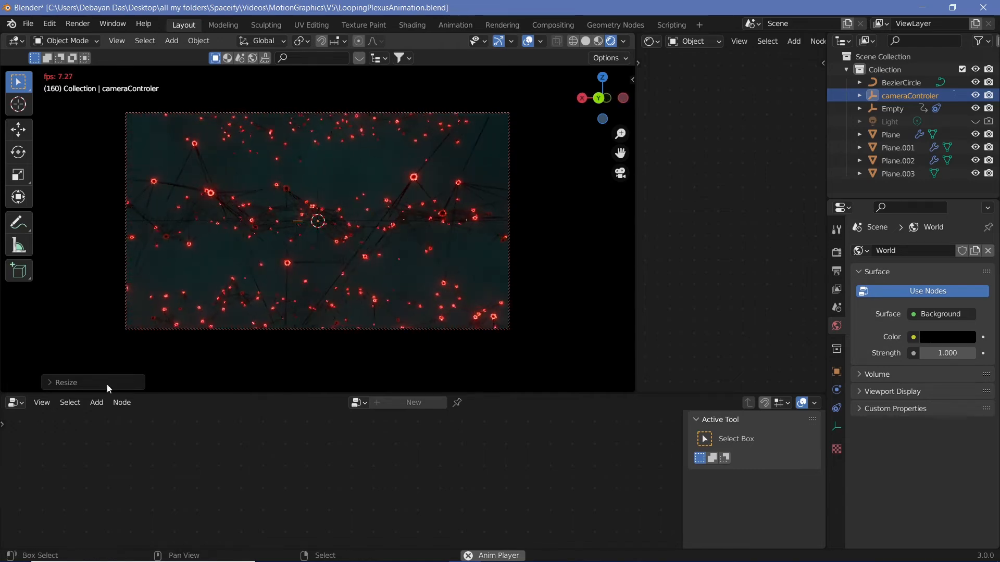
{"action": "key", "text": "space"}
Step: Switch the lower editor to the Timeline and play the animation up to frame 24
{"action": "left_click", "coordinate": [16, 402]}
{"action": "left_click", "coordinate": [232, 292]}
{"action": "key", "text": "space"}
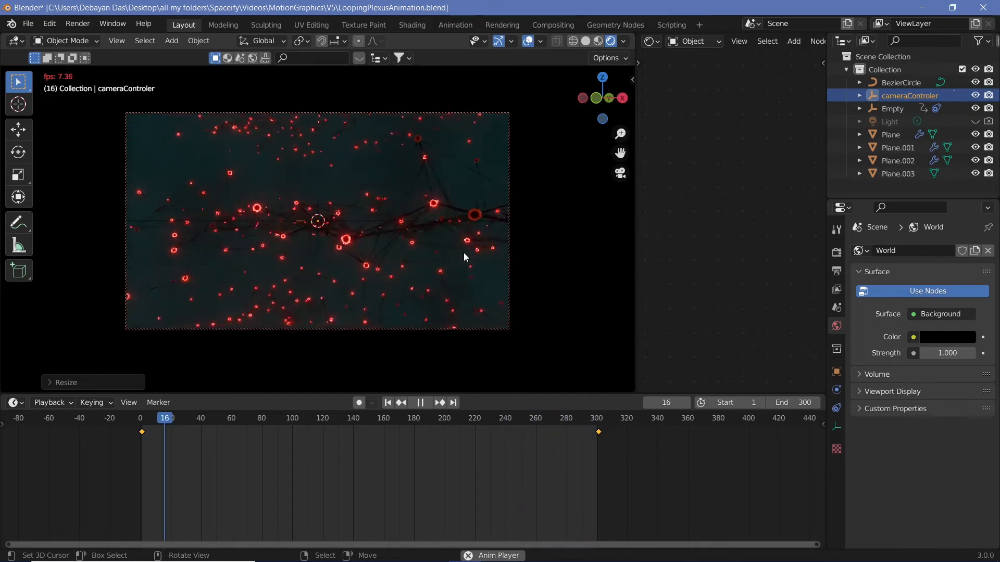
{"action": "key", "text": "space"}
{"action": "key", "text": "s"}
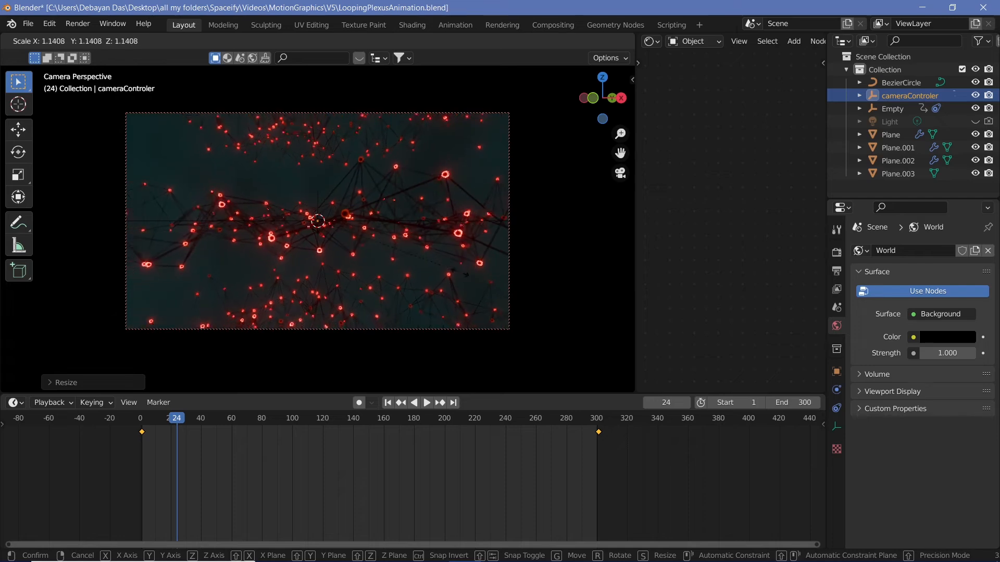
{"action": "key", "text": "Escape"}
{"action": "key", "text": "space"}
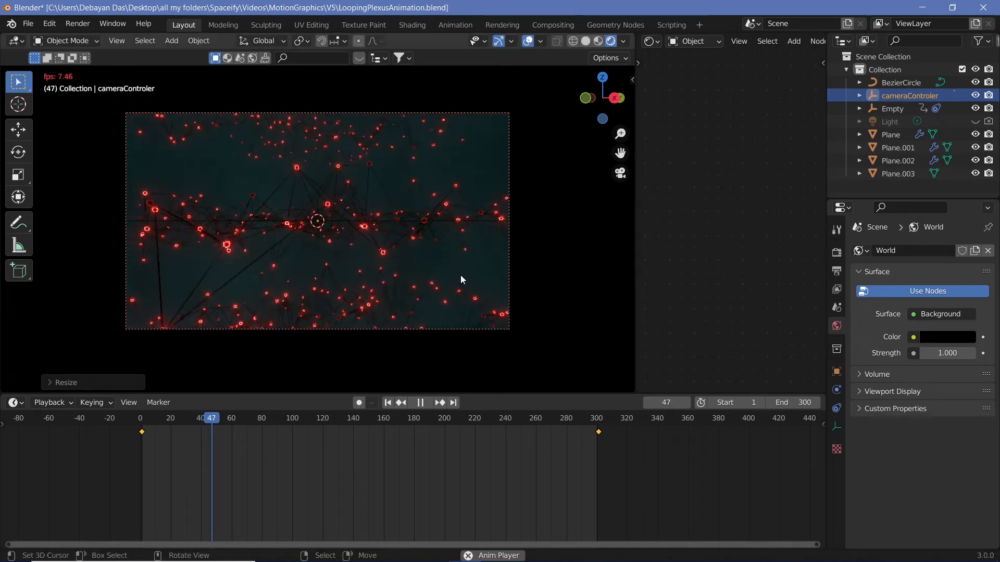
{"action": "key", "text": "space"}
{"action": "key", "text": "s"}
{"action": "key", "text": "Escape"}
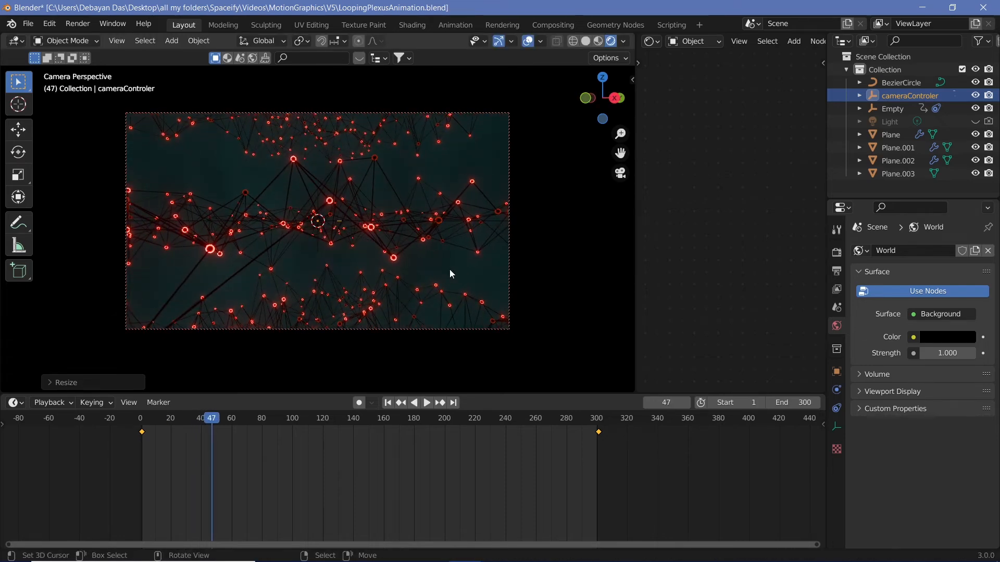
Step: Play through the animation from the start of the timeline to review the camera loop
{"action": "key", "text": "space"}
{"action": "left_click", "coordinate": [142, 424]}
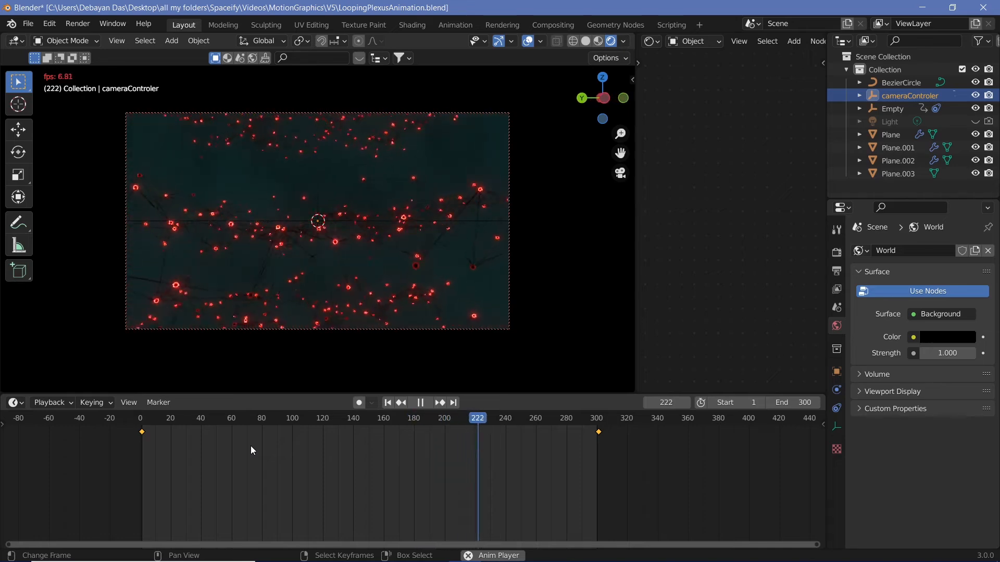
{"action": "key", "text": "space"}
Step: Select the plexus object Plane and darken the blue of its DotIn material's Transparent BSDF
{"action": "left_click", "coordinate": [383, 281]}
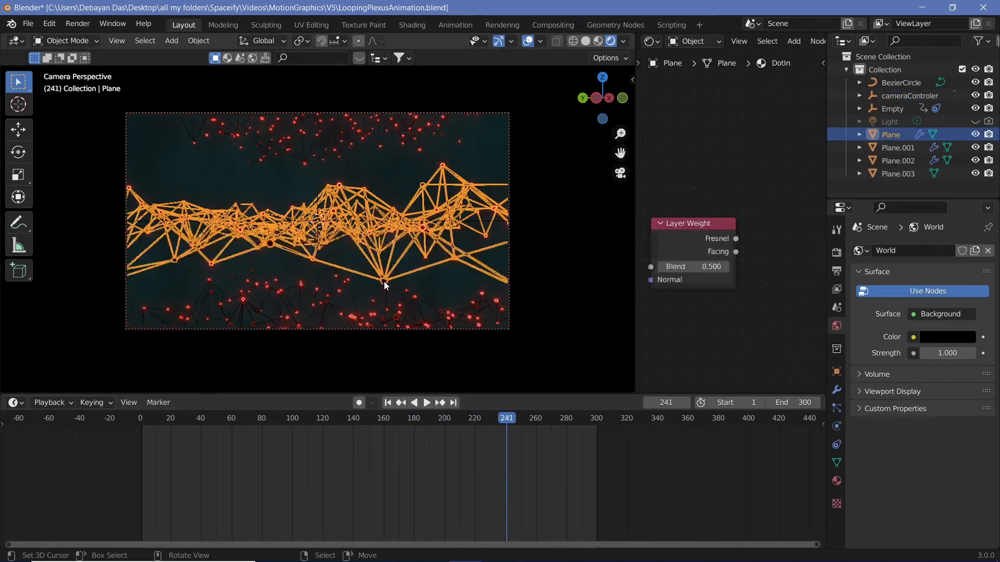
{"action": "left_click", "coordinate": [837, 480]}
{"action": "middle_click_drag", "start_coordinate": [690, 203], "coordinate": [677, 317]}
{"action": "left_click", "coordinate": [515, 236]}
{"action": "middle_click_drag", "start_coordinate": [721, 187], "coordinate": [774, 288]}
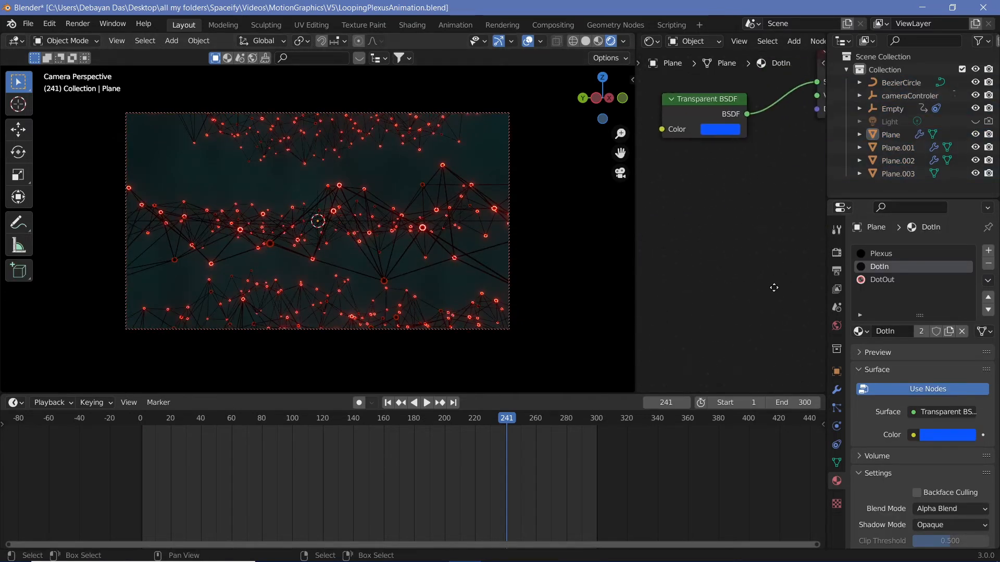
{"action": "scroll", "coordinate": [740, 169], "scroll_direction": "up", "scroll_amount": 2}
{"action": "left_click", "coordinate": [711, 111]}
{"action": "mouse_move", "coordinate": [797, 150]}
{"action": "left_mouse_down"}
{"action": "mouse_move", "coordinate": [808, 175]}
{"action": "mouse_move", "coordinate": [806, 160]}
{"action": "mouse_move", "coordinate": [832, 158]}
{"action": "mouse_move", "coordinate": [832, 232]}
{"action": "mouse_move", "coordinate": [832, 193]}
{"action": "left_mouse_up"}
Step: Play back the animation to check the darker dot centres, and save the file
{"action": "key", "text": "space"}
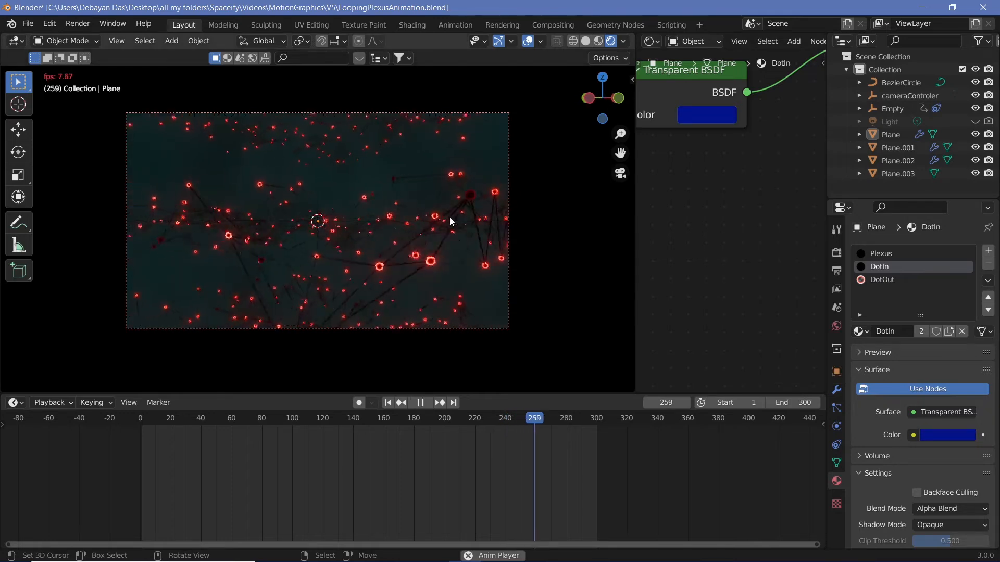
{"action": "key", "text": "space"}
{"action": "key", "text": "shift+space"}
{"action": "key", "text": "shift+space"}
{"action": "key", "text": "shift+space"}
{"action": "key", "text": "shift+space"}
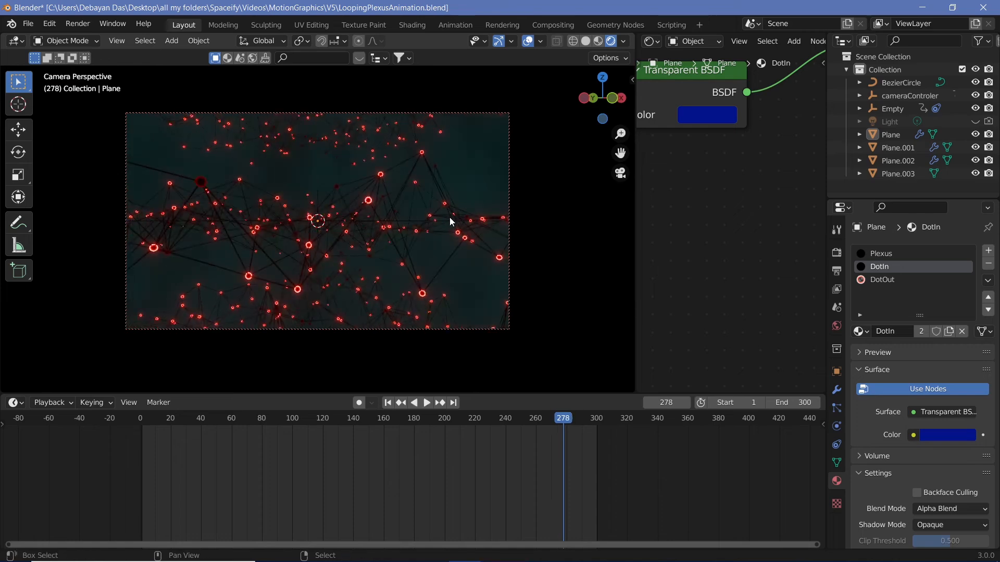
{"action": "key", "text": "ctrl+s"}
Step: Set the scene's output frame rate to 30 fps
{"action": "left_click", "coordinate": [836, 271]}
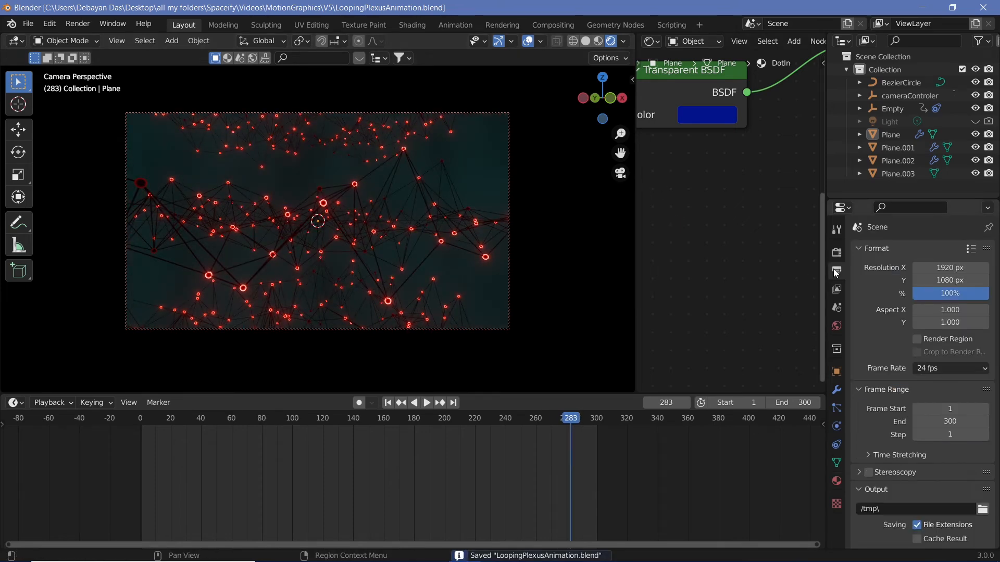
{"action": "left_click", "coordinate": [950, 368]}
{"action": "left_click", "coordinate": [937, 434]}
Step: Hide Plane.002 and Plane.003 and preview the animation in solid viewport shading
{"action": "key", "text": "space"}
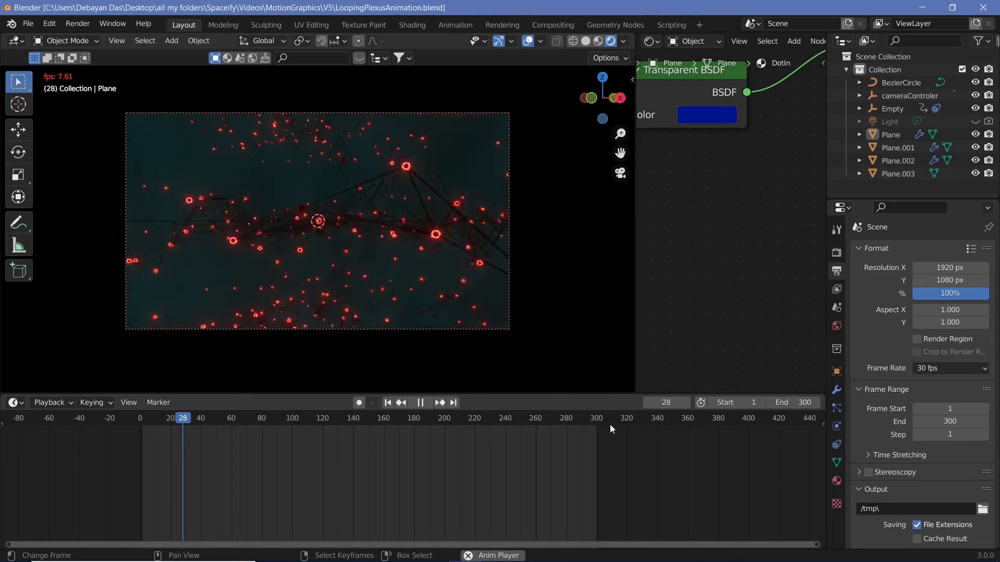
{"action": "left_click", "coordinate": [585, 40]}
{"action": "key", "text": "space"}
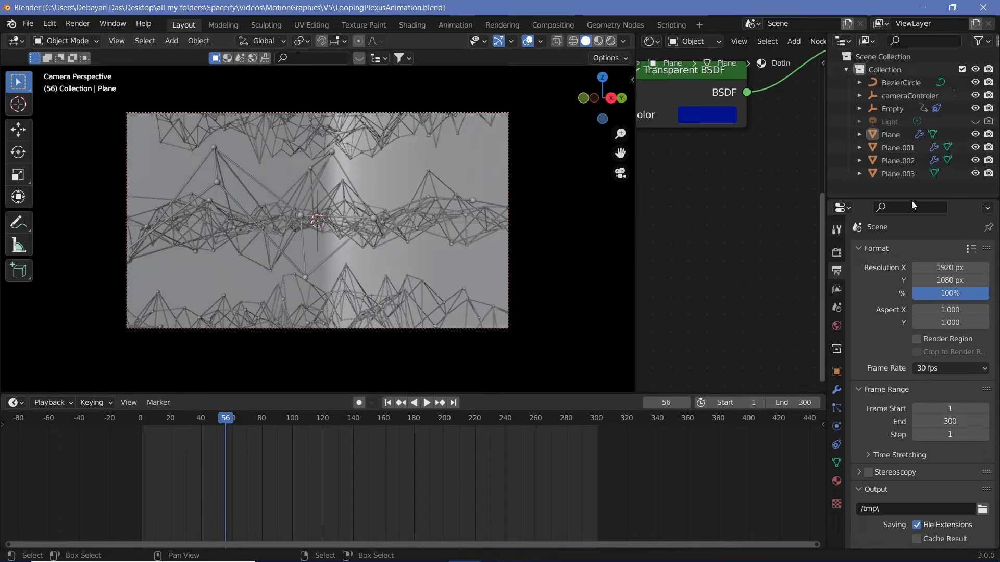
{"action": "left_click", "coordinate": [975, 160]}
{"action": "left_click", "coordinate": [974, 175]}
{"action": "key", "text": "space"}
{"action": "key", "text": "space"}
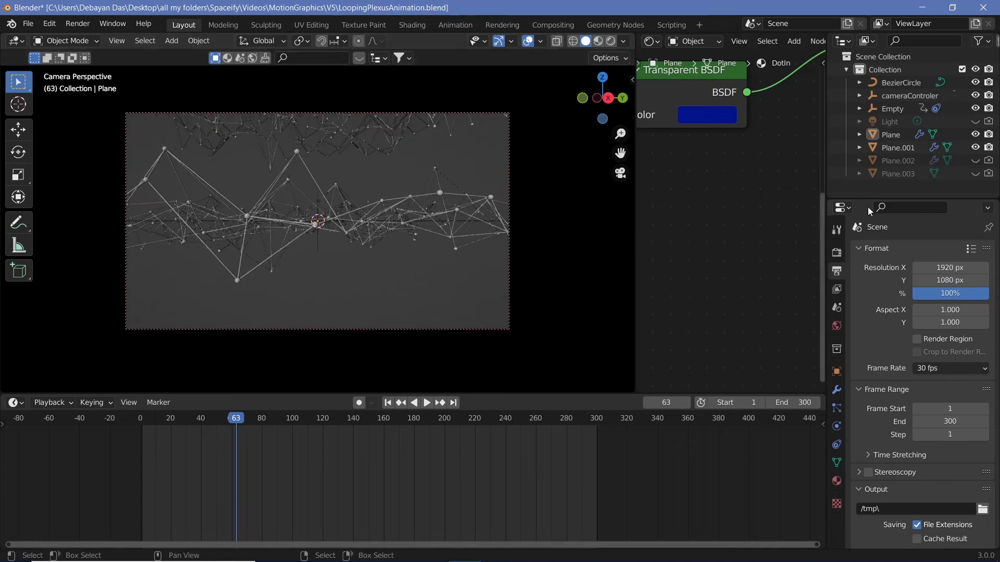
Step: Hide Plane.001, leave only the Plane plexus visible, and play back the animation in solid shading
{"action": "left_click", "coordinate": [975, 134]}
{"action": "left_click", "coordinate": [987, 135]}
{"action": "left_click", "coordinate": [975, 134]}
{"action": "left_click", "coordinate": [976, 147]}
{"action": "key", "text": "space"}
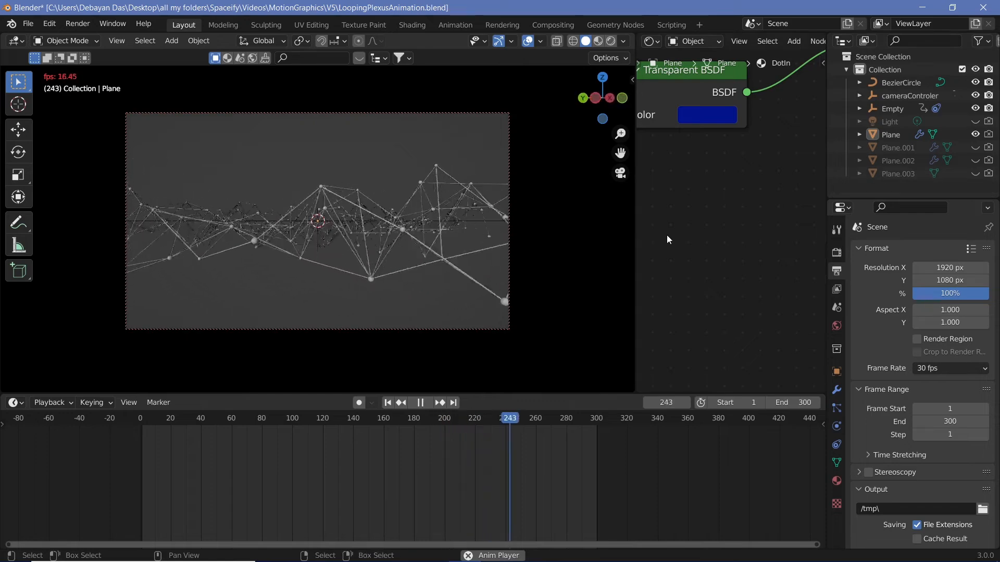
{"action": "key", "text": "space"}
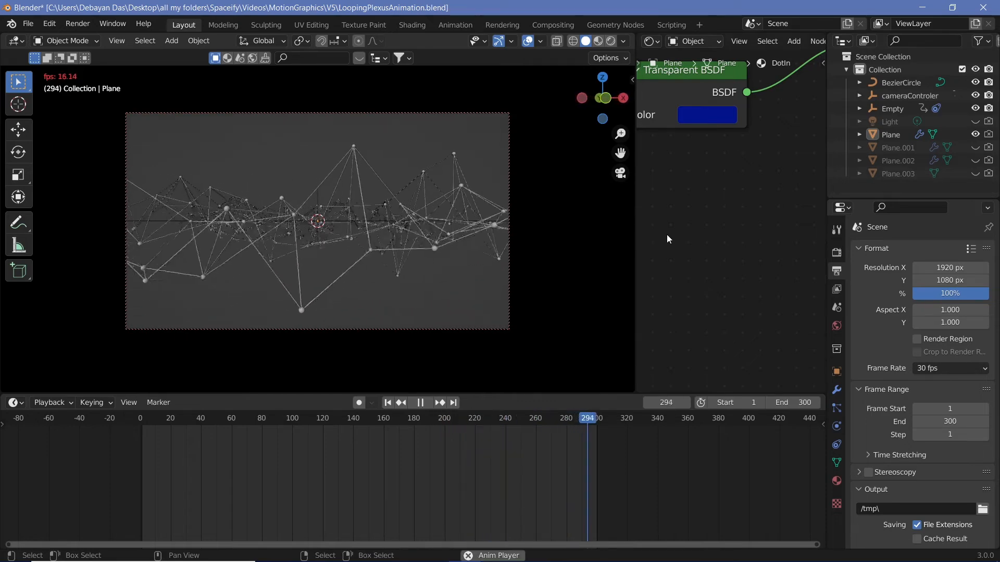
Step: Re-enable Light and all four plane objects for viewport and render, and switch the viewport to rendered shading
{"action": "left_click", "coordinate": [975, 122]}
{"action": "left_click", "coordinate": [988, 121]}
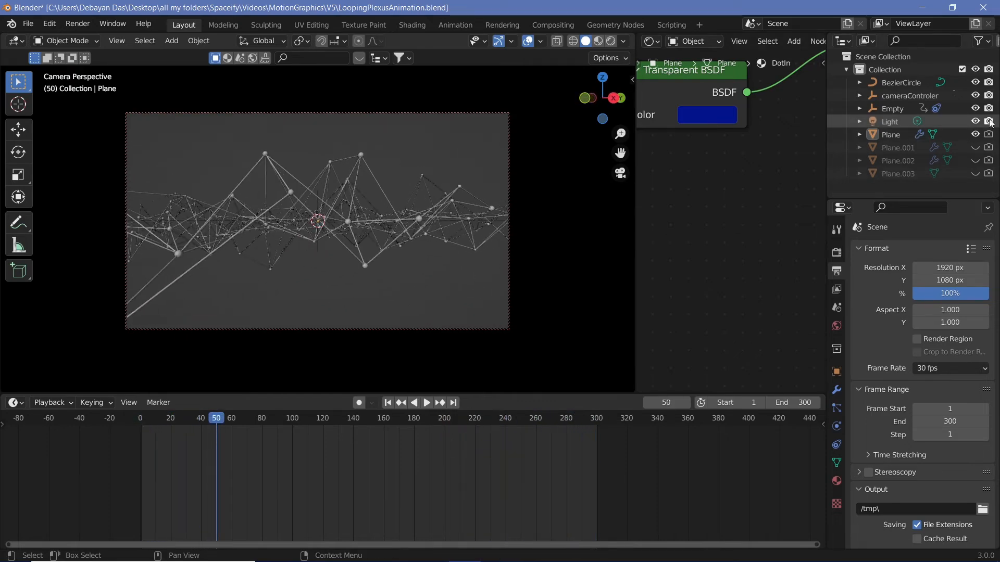
{"action": "left_click", "coordinate": [975, 147]}
{"action": "left_click", "coordinate": [988, 147]}
{"action": "left_click", "coordinate": [988, 134]}
{"action": "left_click", "coordinate": [975, 161]}
{"action": "left_click", "coordinate": [988, 161]}
{"action": "left_click", "coordinate": [988, 174]}
{"action": "left_click", "coordinate": [974, 174]}
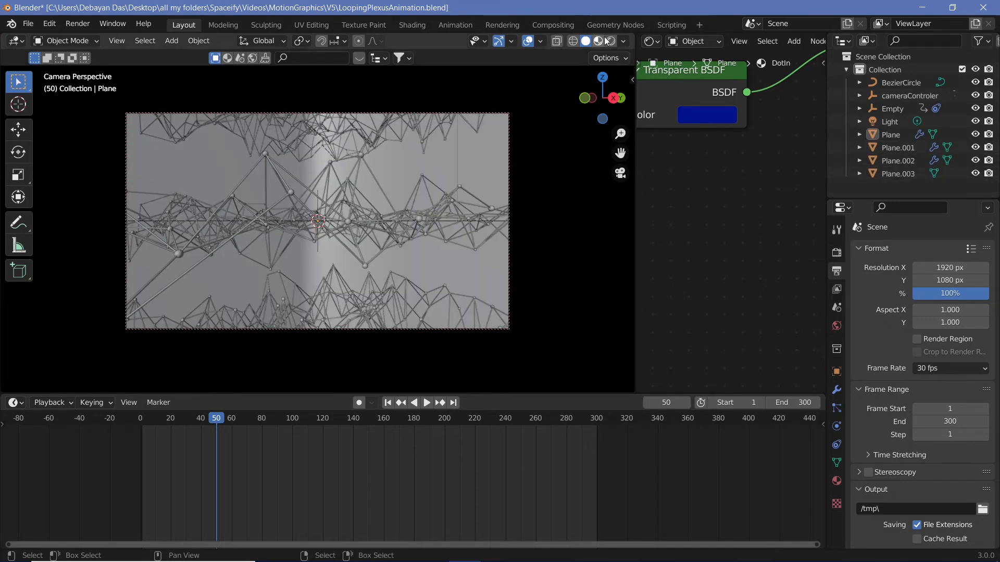
{"action": "left_click", "coordinate": [611, 40]}
Step: Delete the Light object from the collection and briefly play the animation to check the look
{"action": "left_click", "coordinate": [975, 121]}
{"action": "right_click", "coordinate": [892, 123]}
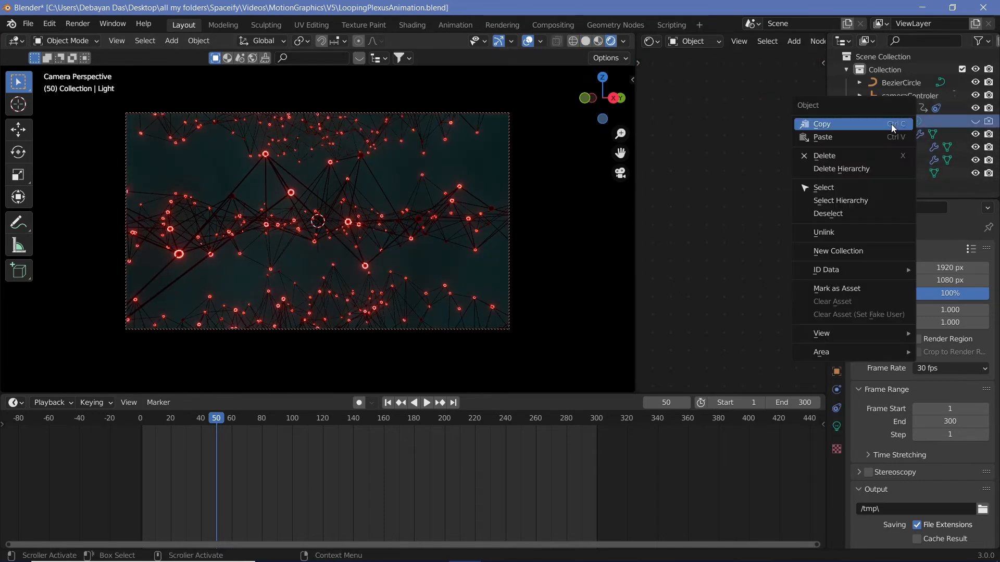
{"action": "left_click", "coordinate": [860, 157]}
{"action": "key", "text": "space"}
{"action": "key", "text": "space"}
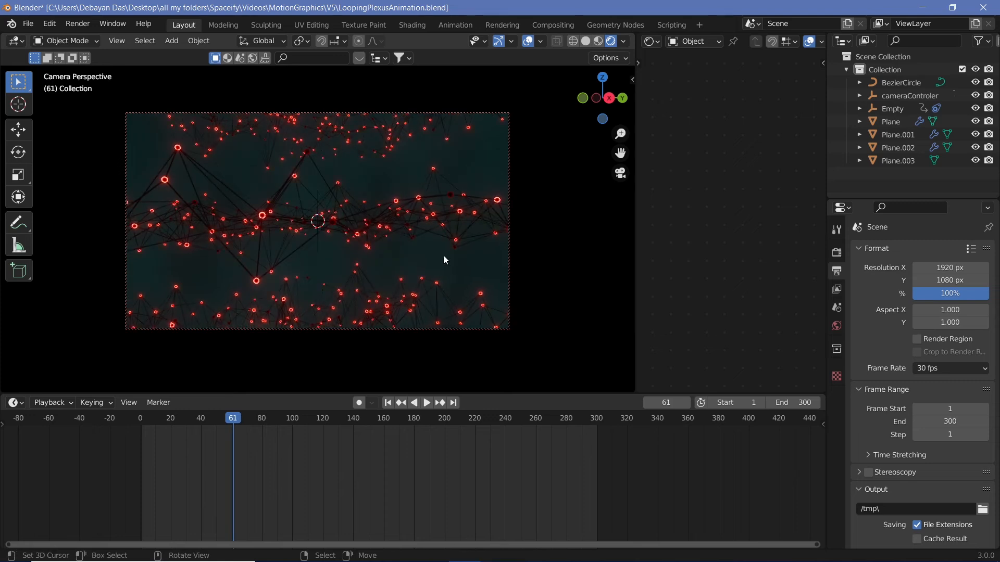
Step: Select the Empty to show its keyframes and set the scene's end frame to 600
{"action": "left_click", "coordinate": [837, 254]}
{"action": "left_click", "coordinate": [837, 271]}
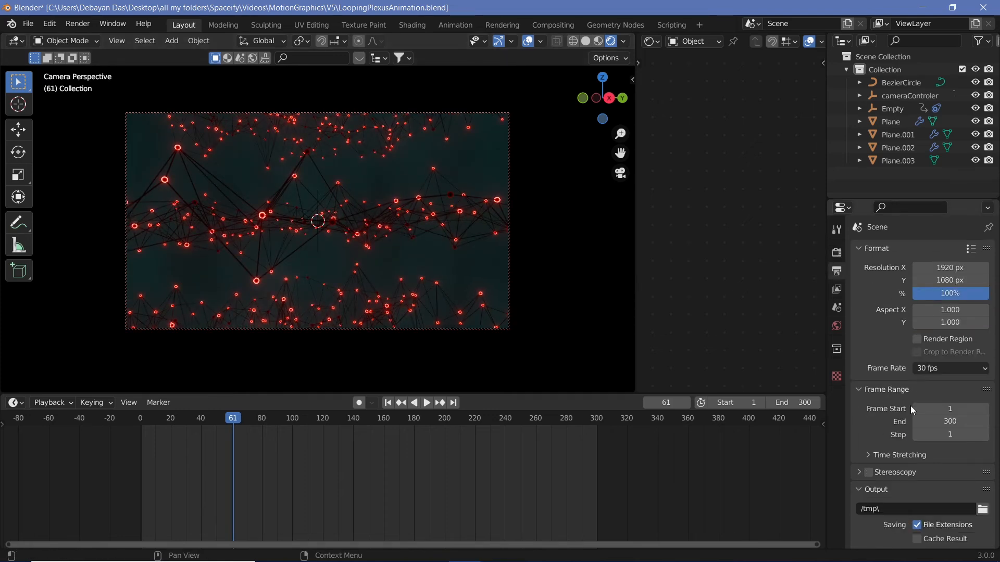
{"action": "left_click", "coordinate": [462, 222]}
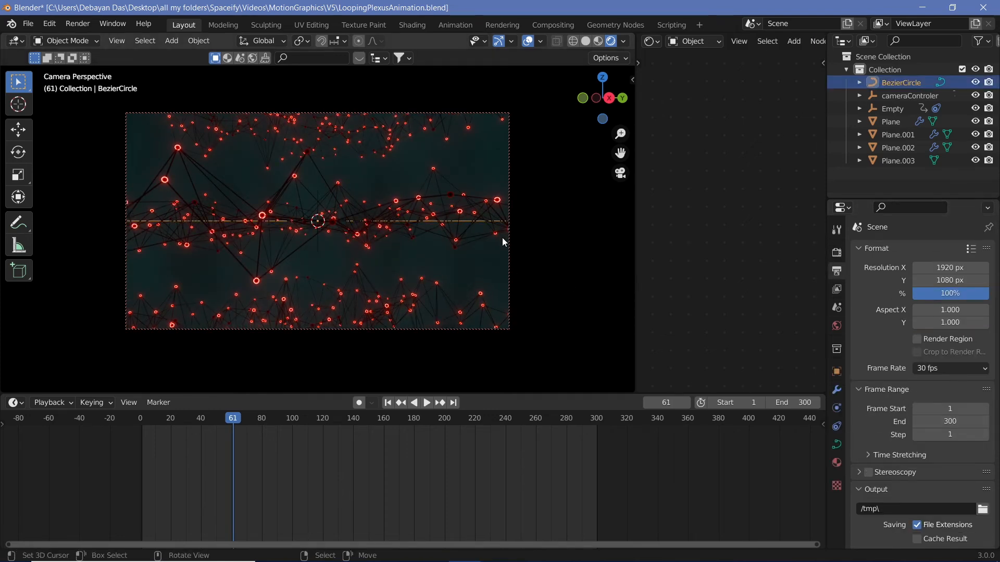
{"action": "left_click", "coordinate": [320, 195]}
{"action": "left_click", "coordinate": [318, 196]}
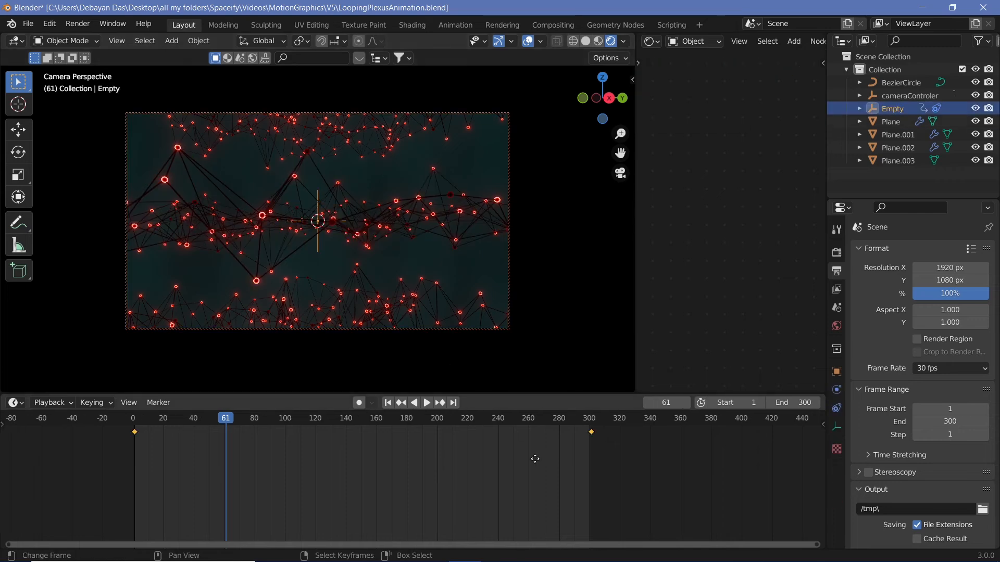
{"action": "middle_click_drag", "start_coordinate": [535, 458], "coordinate": [274, 535]}
{"action": "type", "text": "600"}
{"action": "key", "text": "Return"}
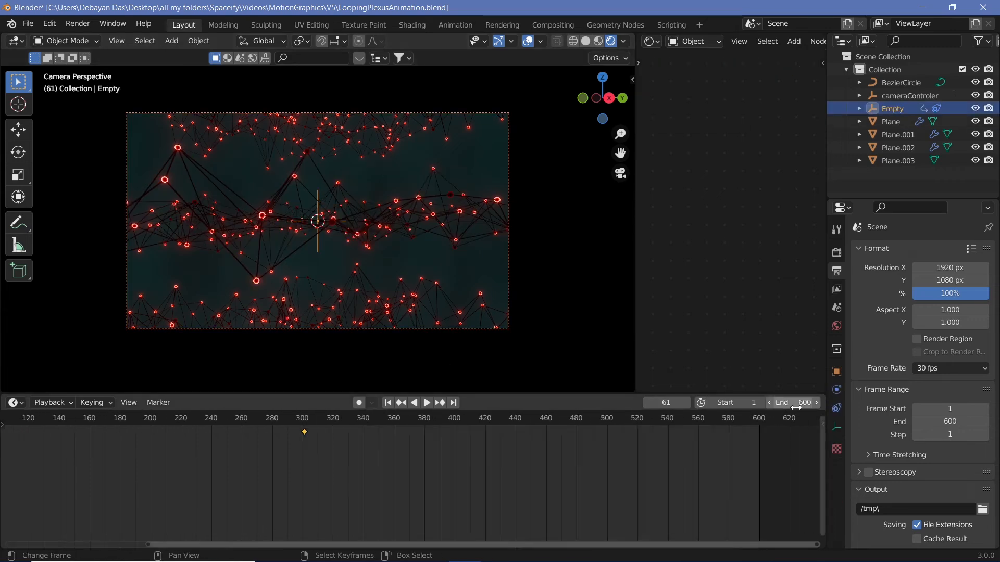
Step: Move the Empty's final keyframe 300 frames later and play back the slower motion
{"action": "type", "text": "g300"}
{"action": "key", "text": "Return"}
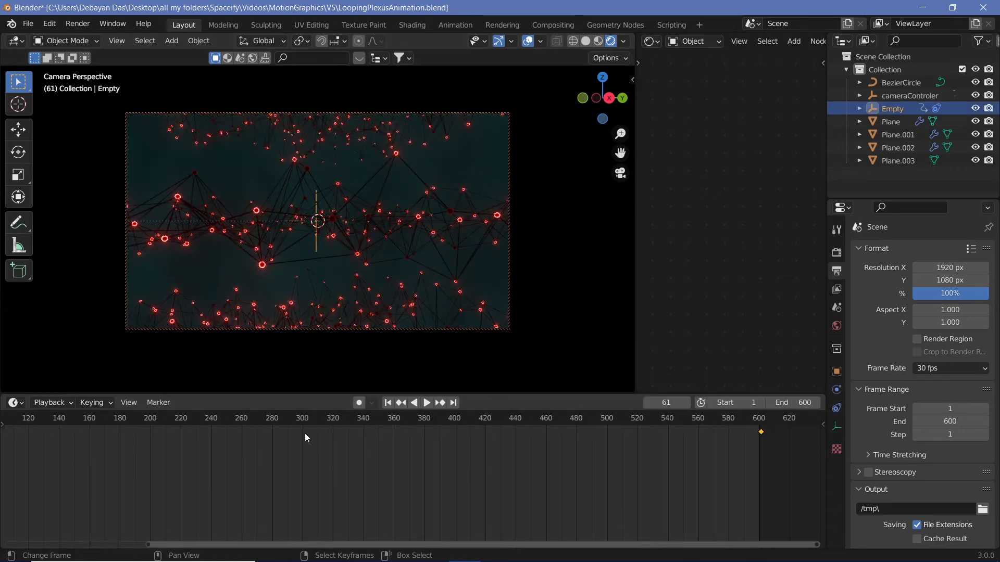
{"action": "key", "text": "space"}
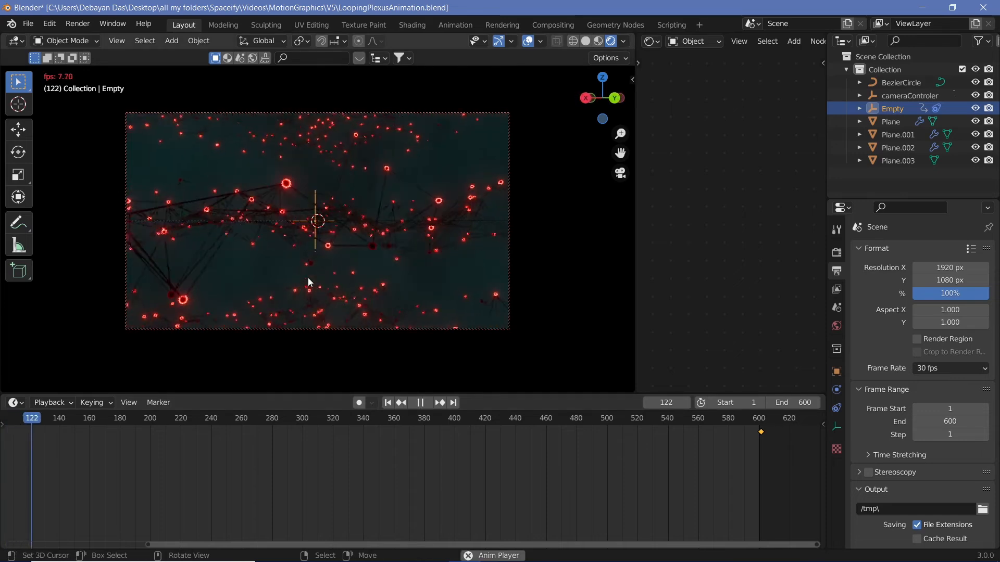
{"action": "key", "text": "space"}
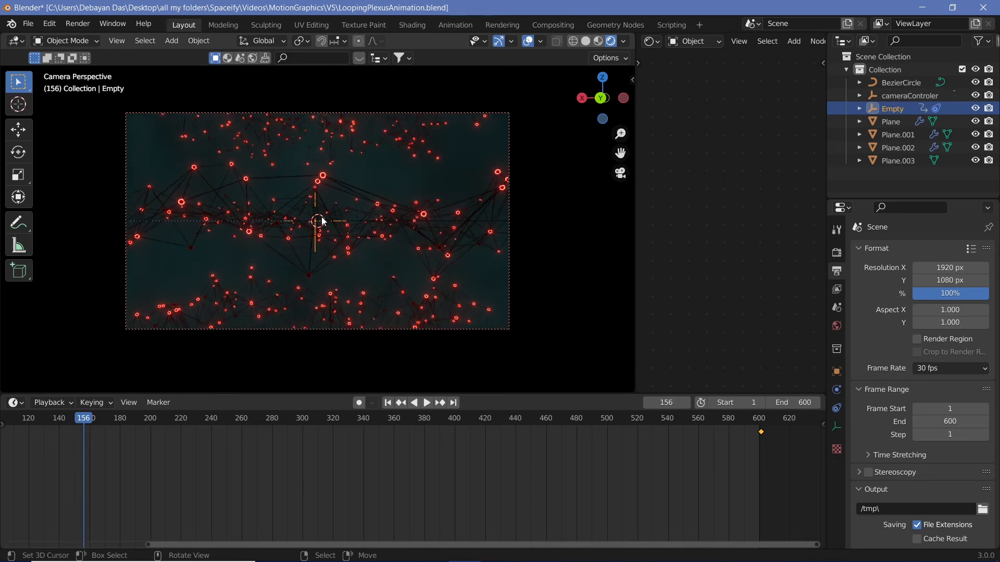
Step: Select cameraControler and move its final keyframe 300 frames later as well
{"action": "left_click", "coordinate": [897, 97]}
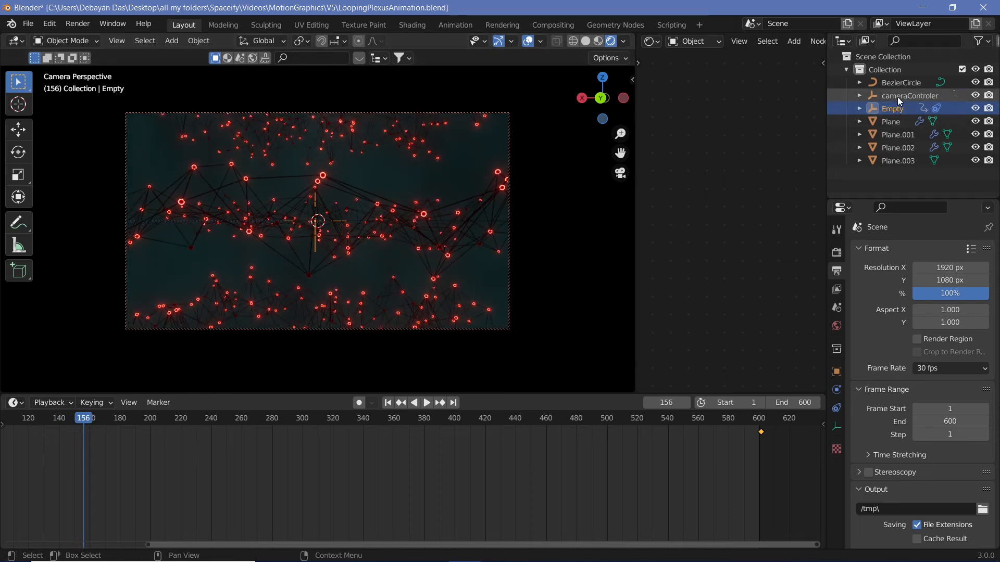
{"action": "type", "text": "g300"}
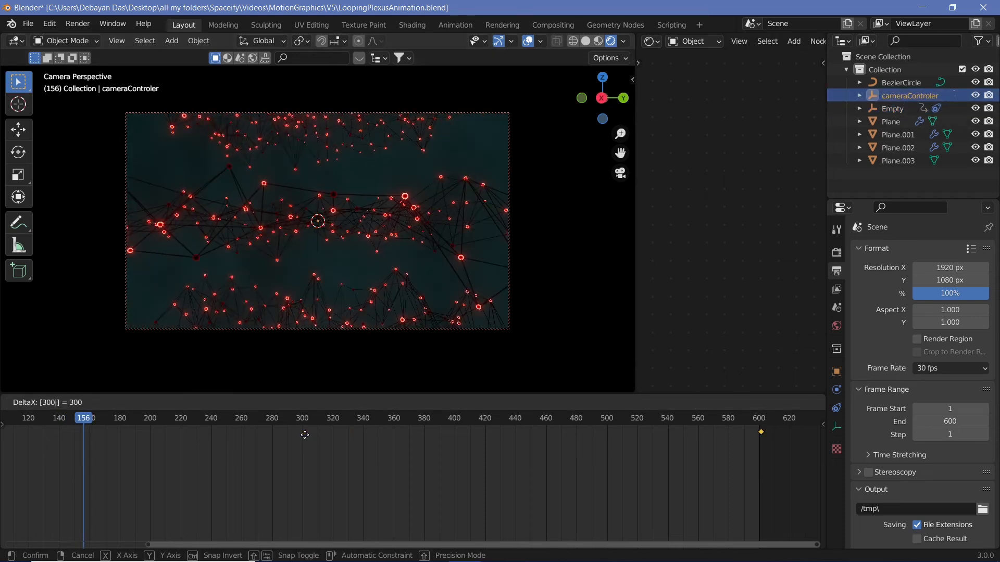
{"action": "key", "text": "Return"}
{"action": "scroll", "coordinate": [306, 435], "scroll_direction": "down", "scroll_amount": 1}
Step: Play back and scrub through the 600-frame animation up to its end to check the slower camera motion
{"action": "key", "text": "space"}
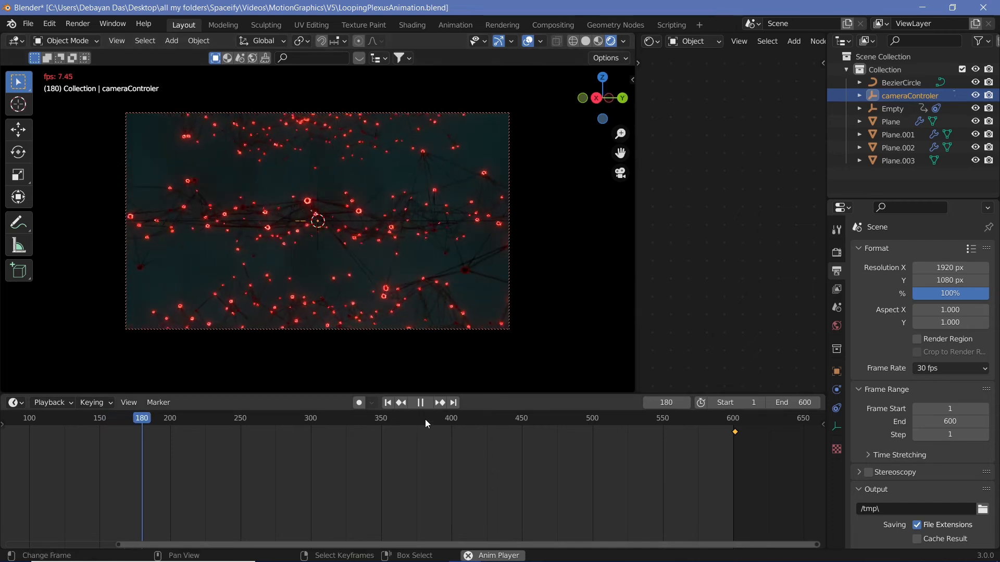
{"action": "left_click_drag", "start_coordinate": [430, 423], "coordinate": [364, 423]}
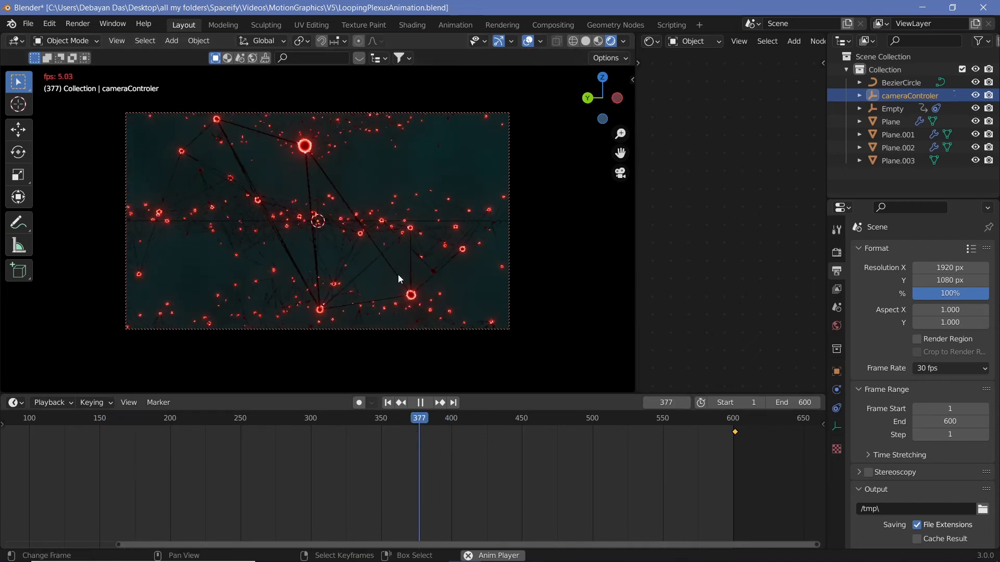
{"action": "key", "text": "space"}
{"action": "key", "text": "space"}
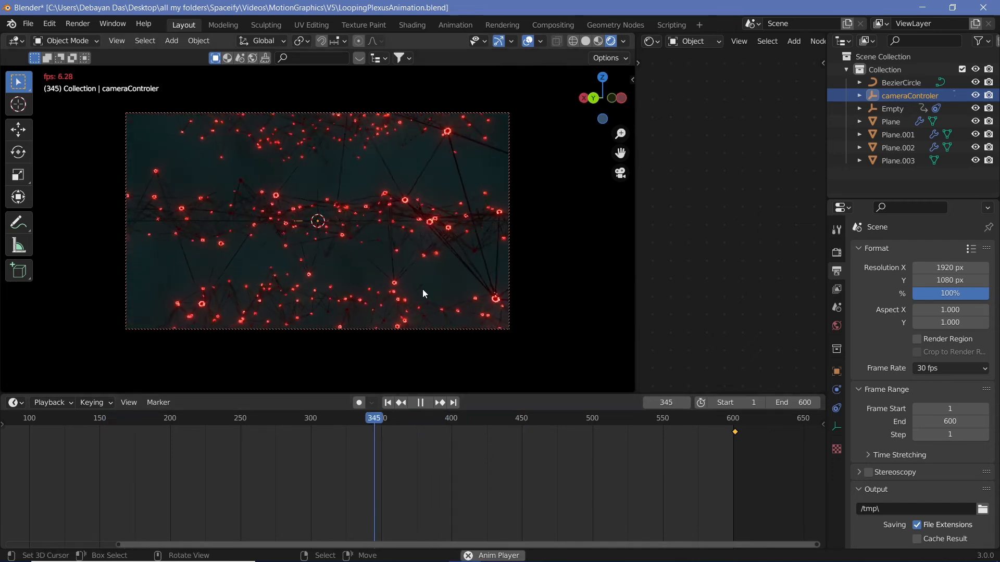
{"action": "left_click", "coordinate": [478, 421]}
{"action": "left_click", "coordinate": [615, 426]}
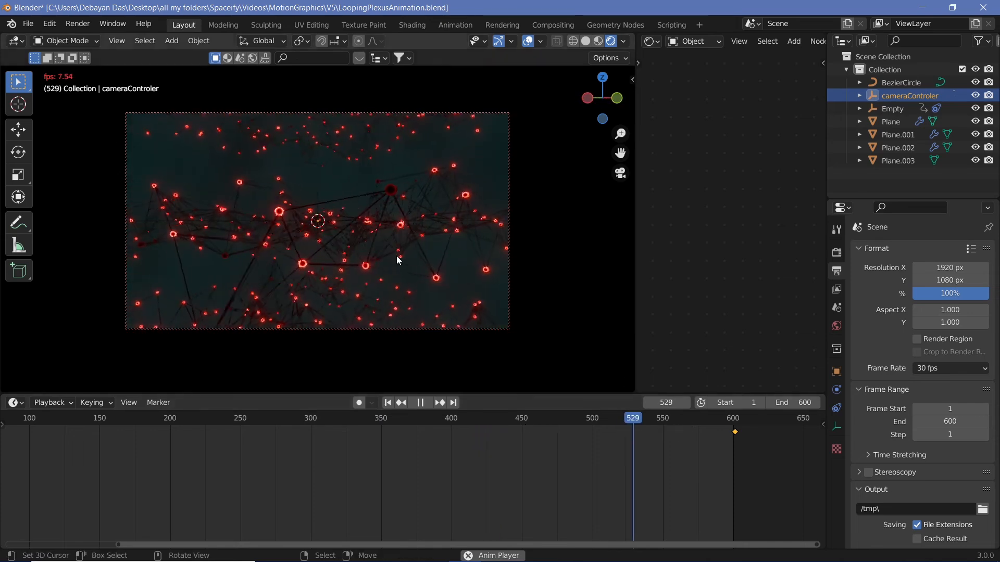
{"action": "left_click", "coordinate": [711, 432]}
{"action": "key", "text": "space"}
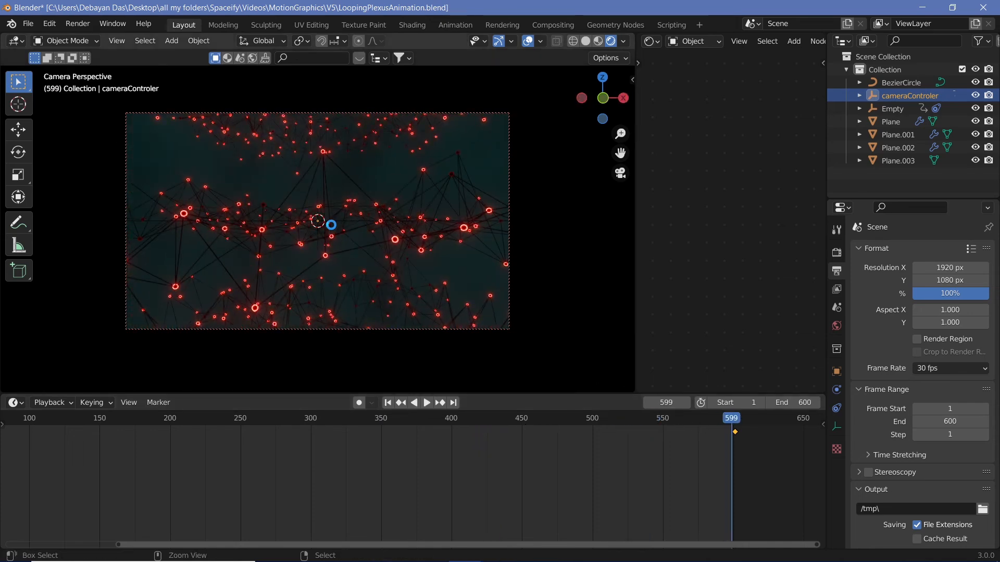
Step: Save the file and bring up the command for rendering the animation
{"action": "key", "text": "ctrl+s"}
{"action": "left_click", "coordinate": [78, 24]}
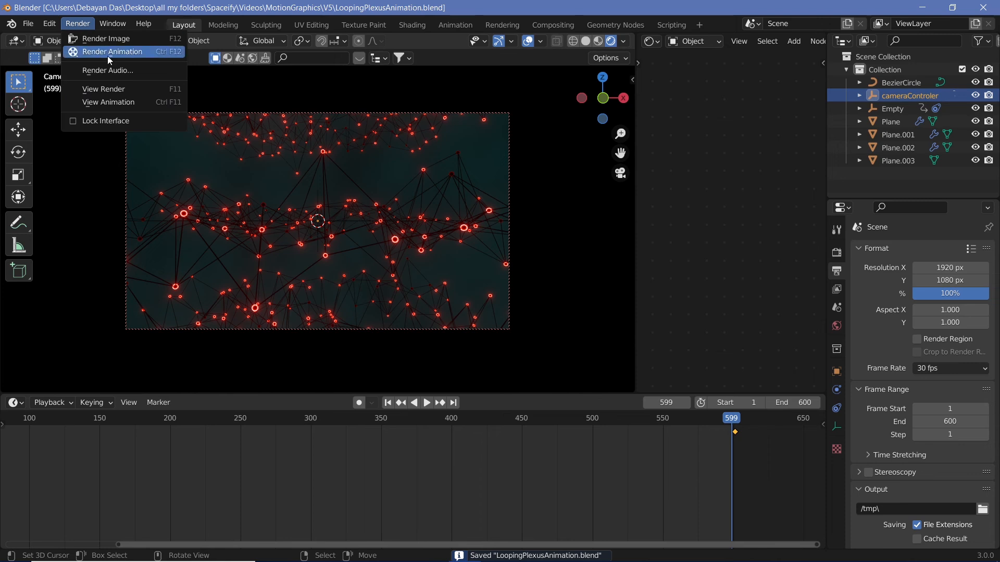